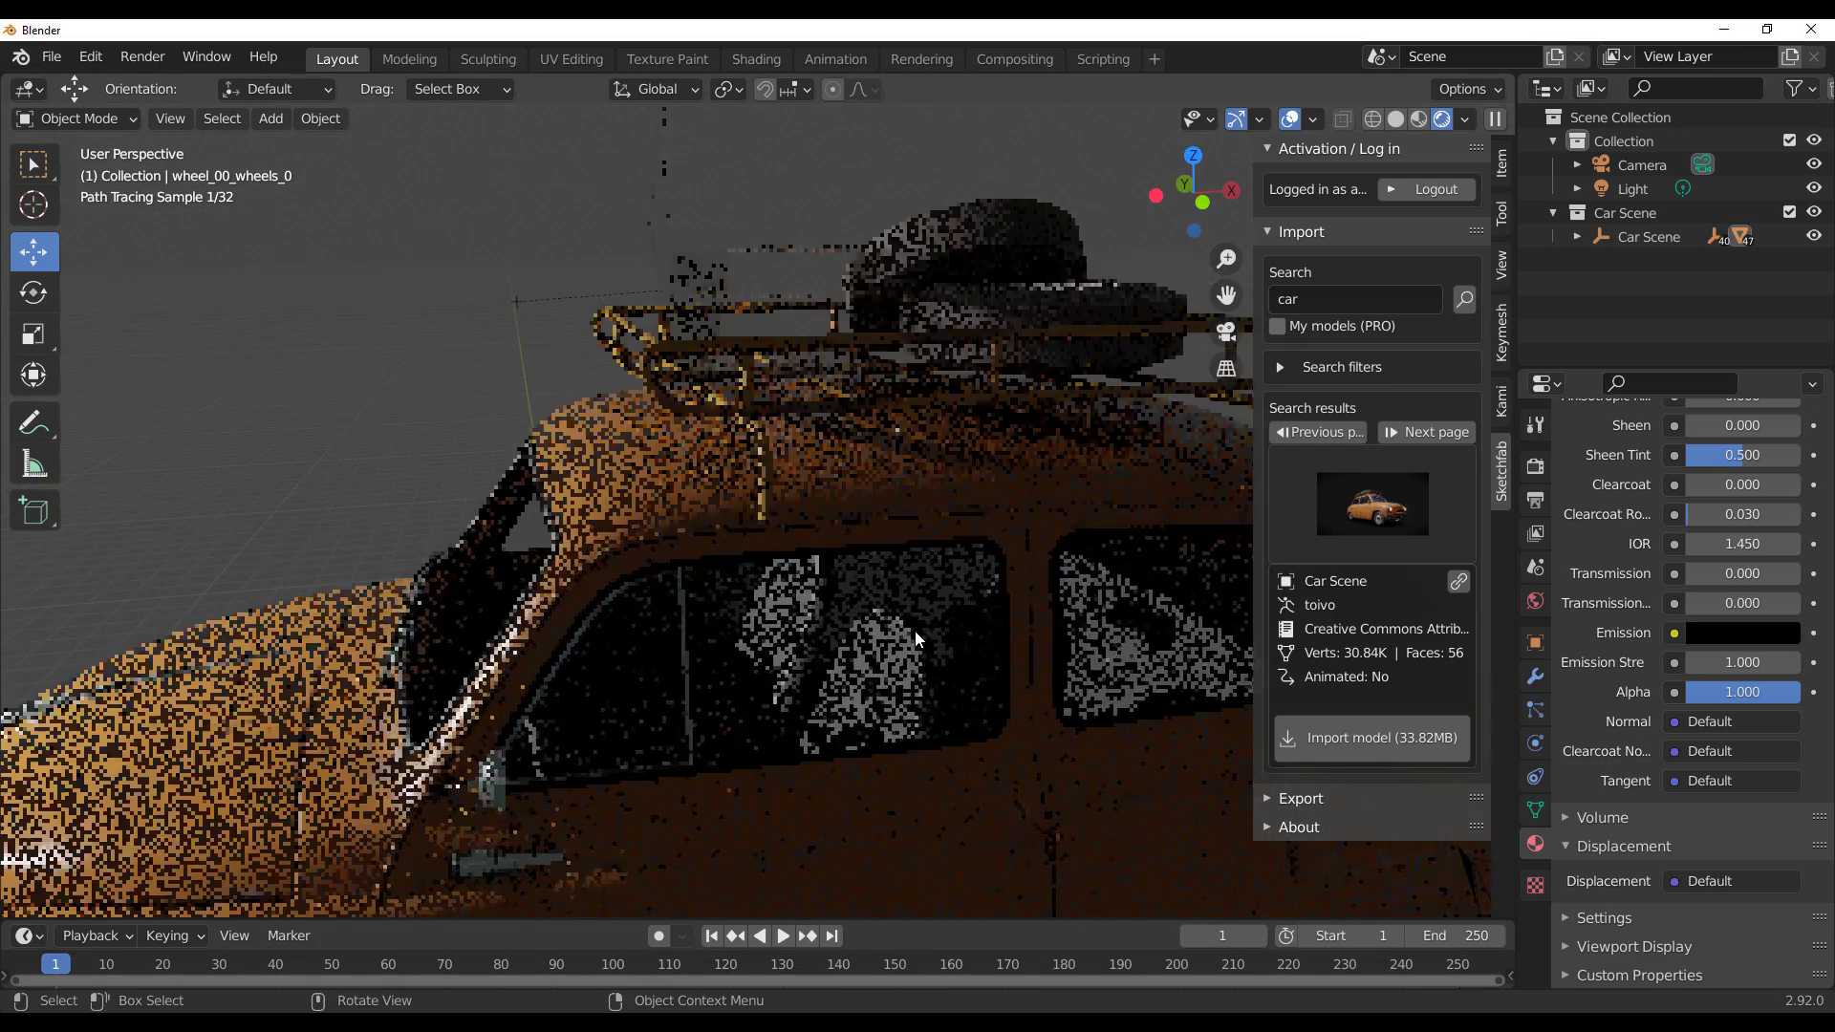
- Zoom out, select the street lantern and orbit to face the car's front
{"action": "scroll", "coordinate": [914, 675], "scroll_direction": "down", "scroll_amount": 5}
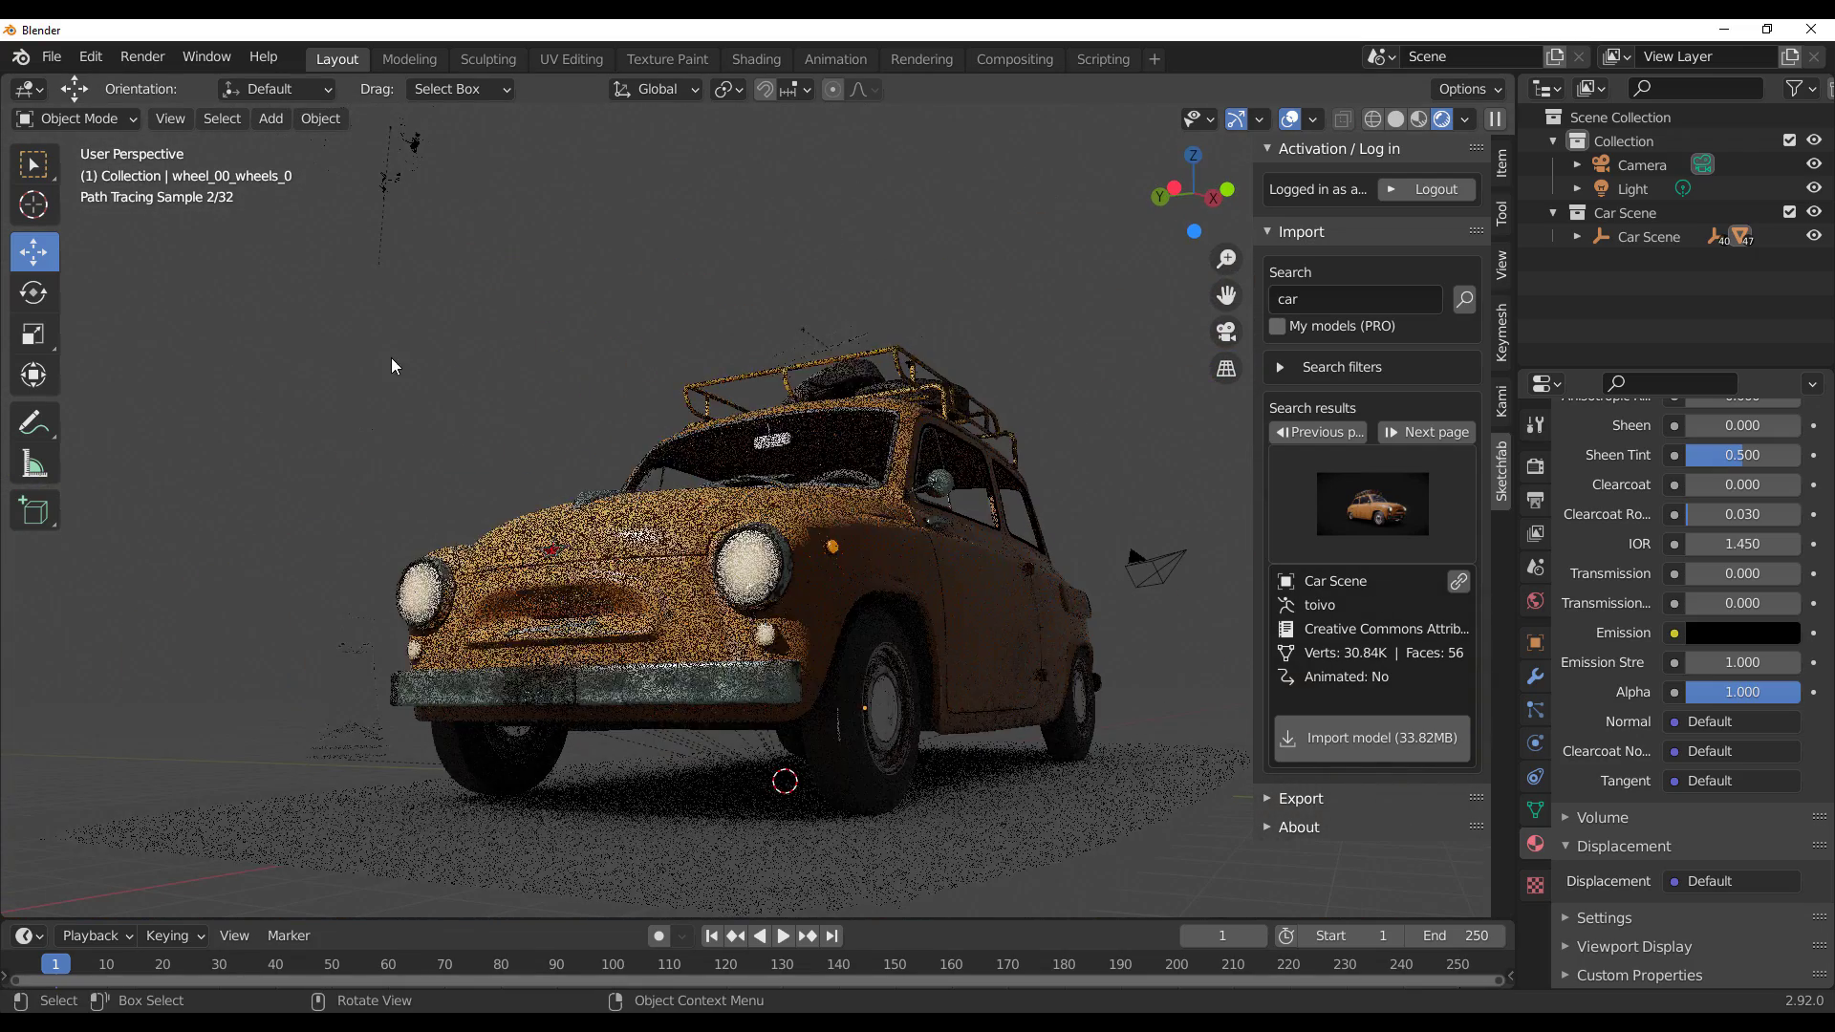
{"action": "left_click", "coordinate": [365, 544]}
{"action": "middle_click_drag", "start_coordinate": [365, 545], "coordinate": [542, 611]}
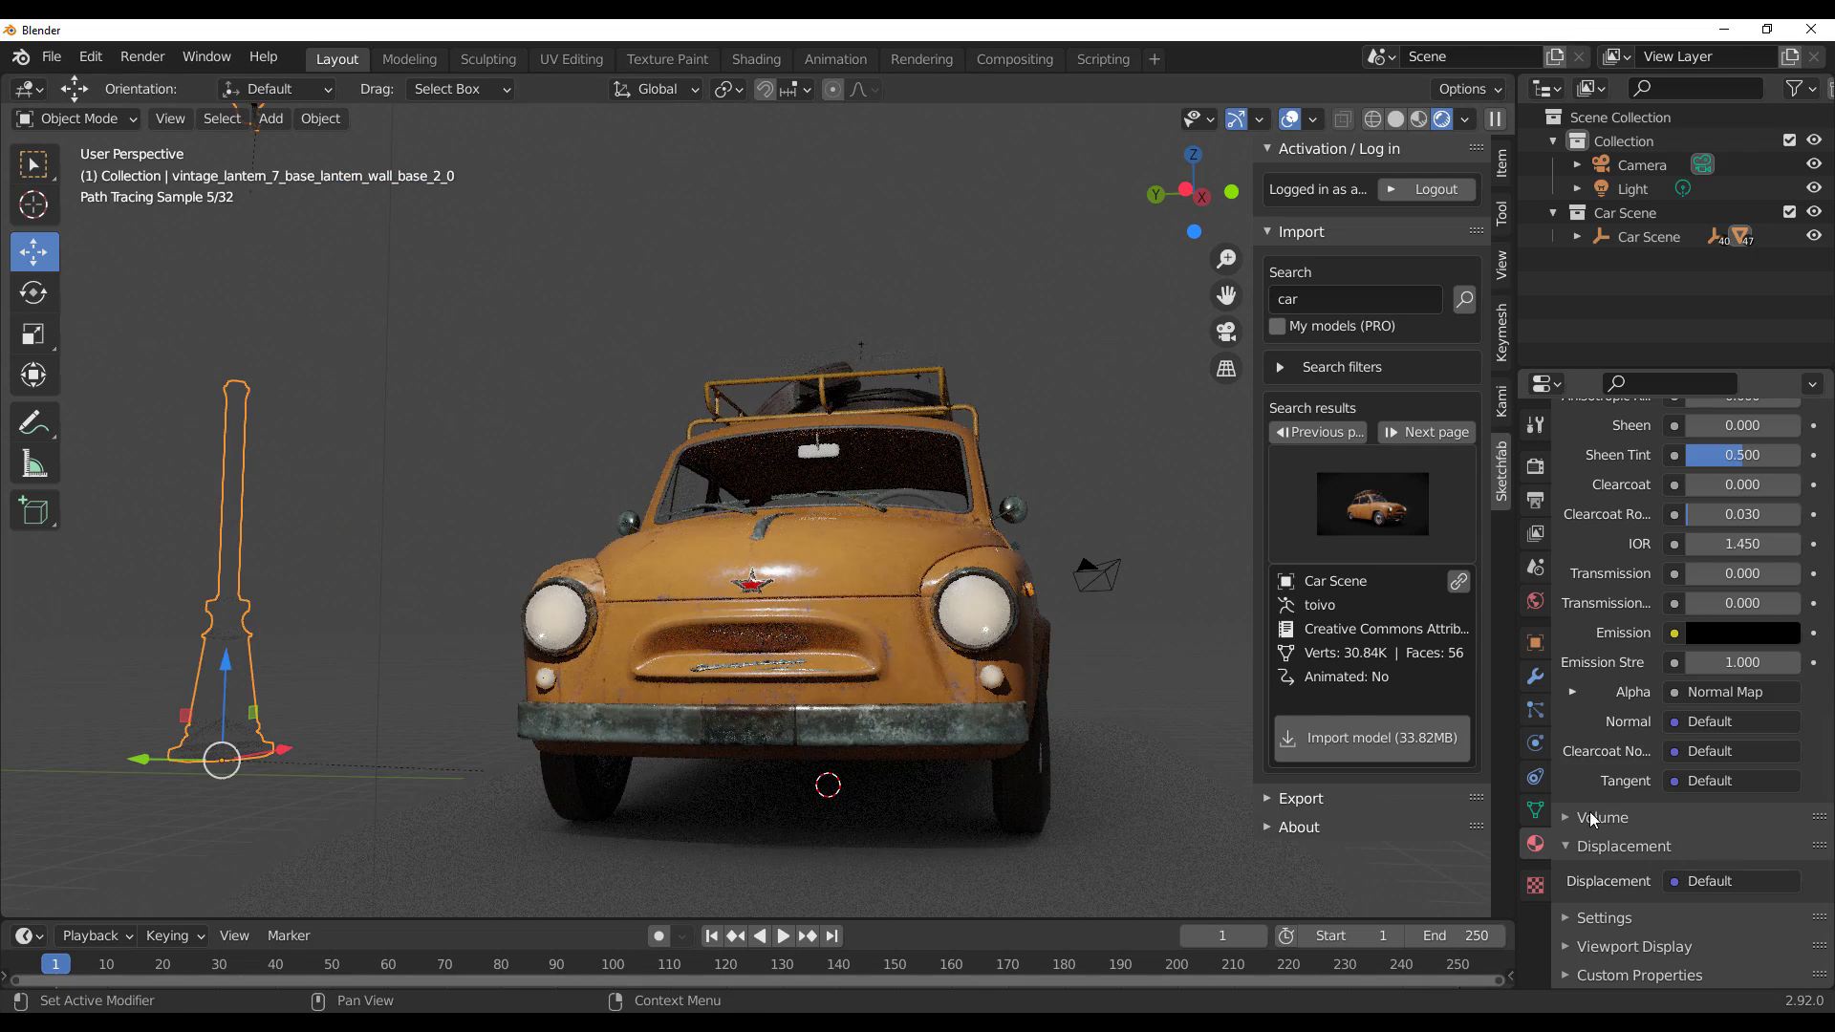
- Open the Alpha and Tangent input link lists, select the lantern's upper part, then dismiss them
{"action": "left_click", "coordinate": [1711, 692]}
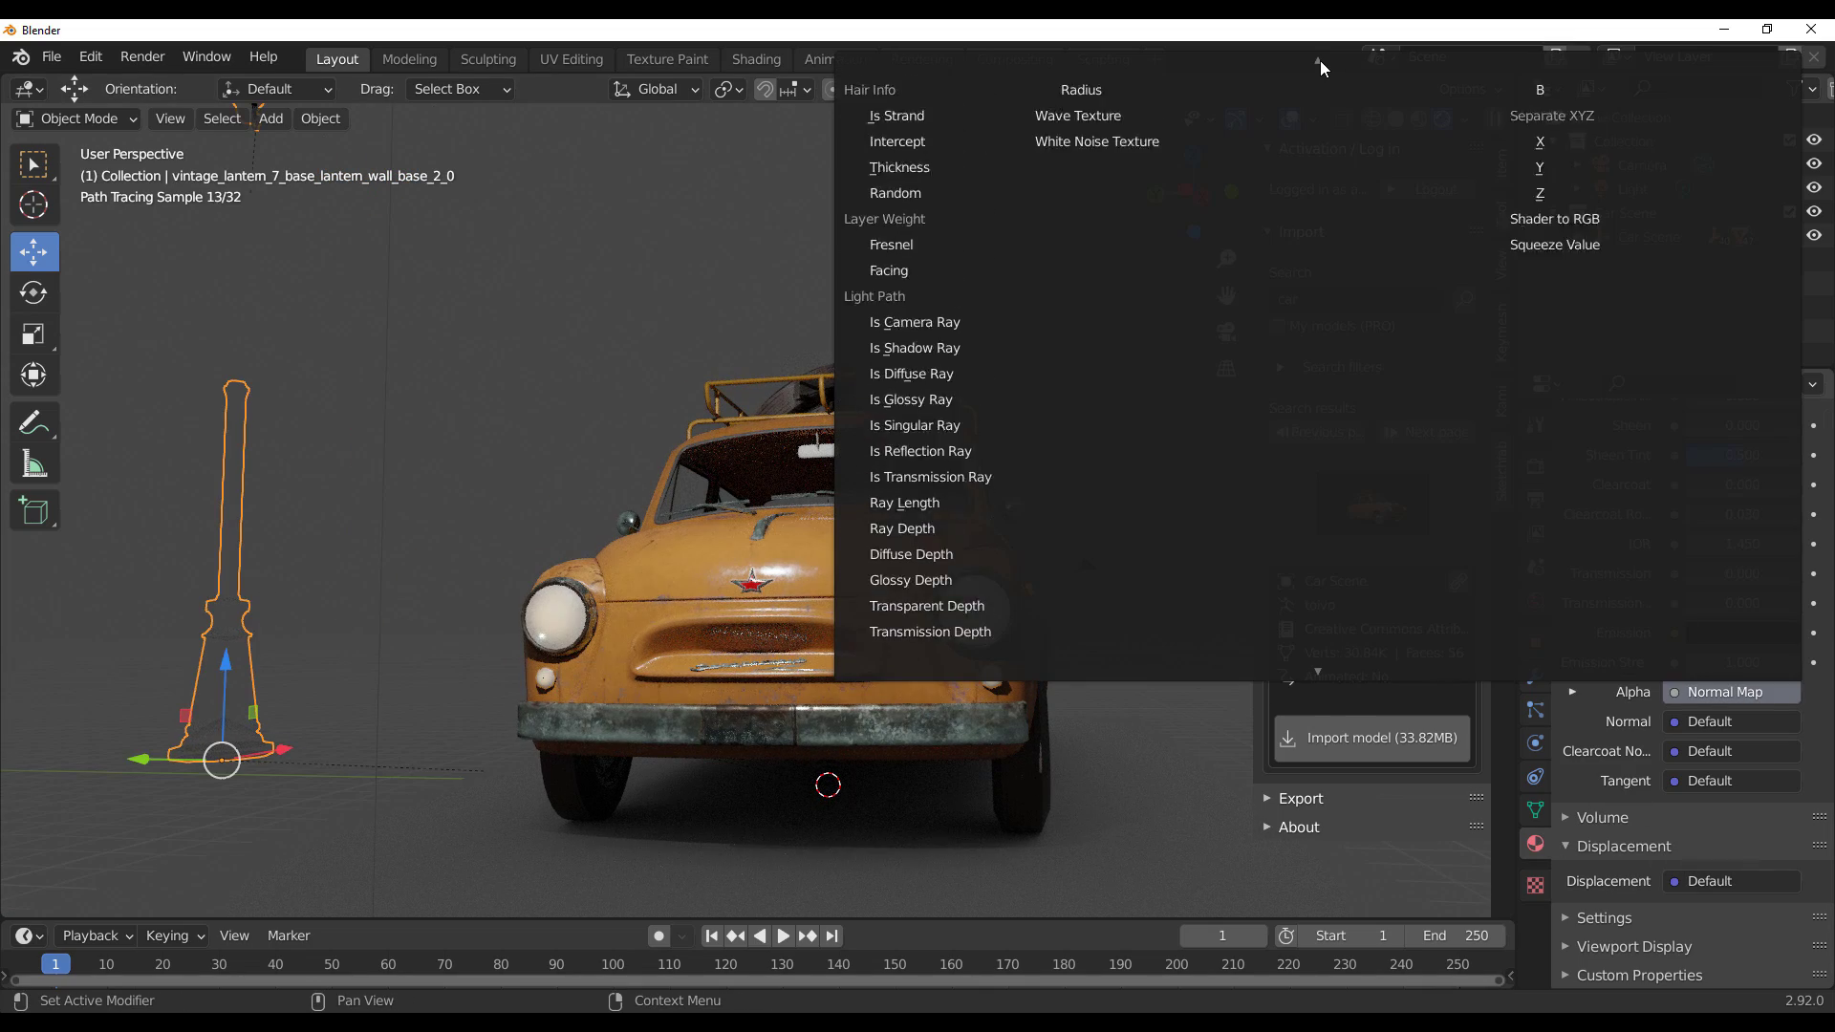
{"action": "left_click", "coordinate": [244, 314]}
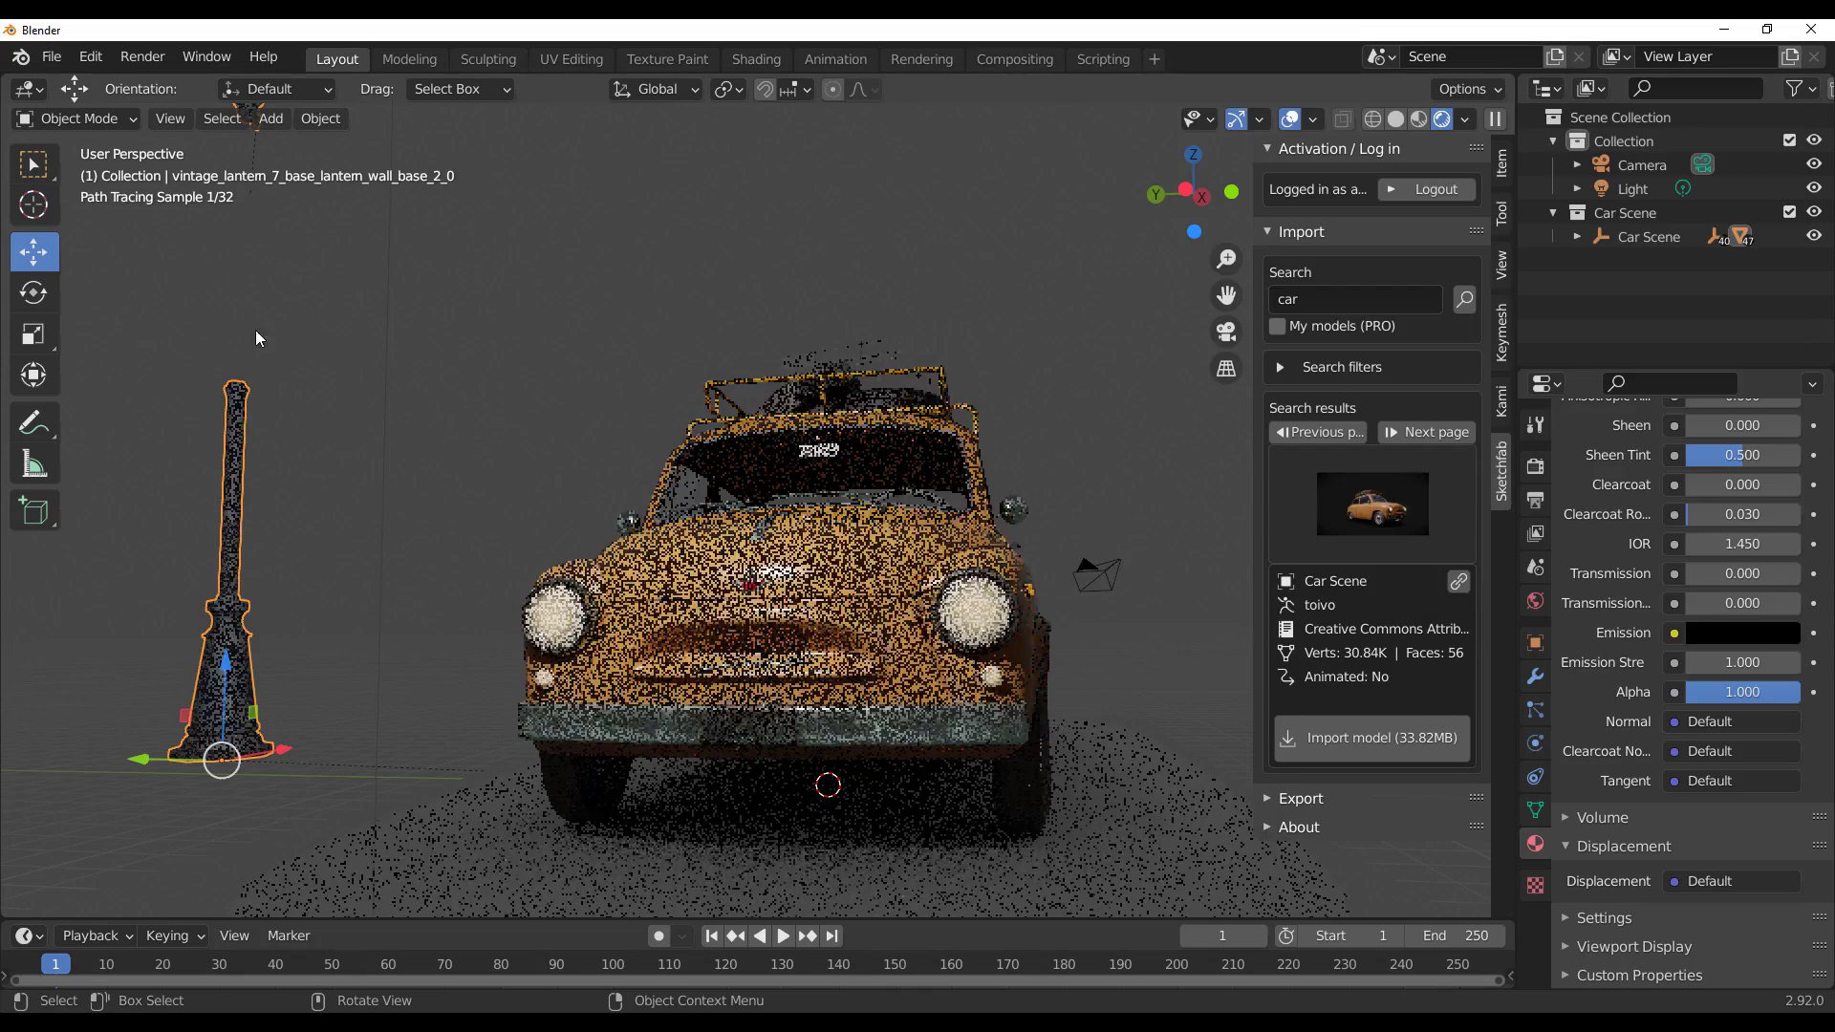
{"action": "left_click", "coordinate": [1737, 781]}
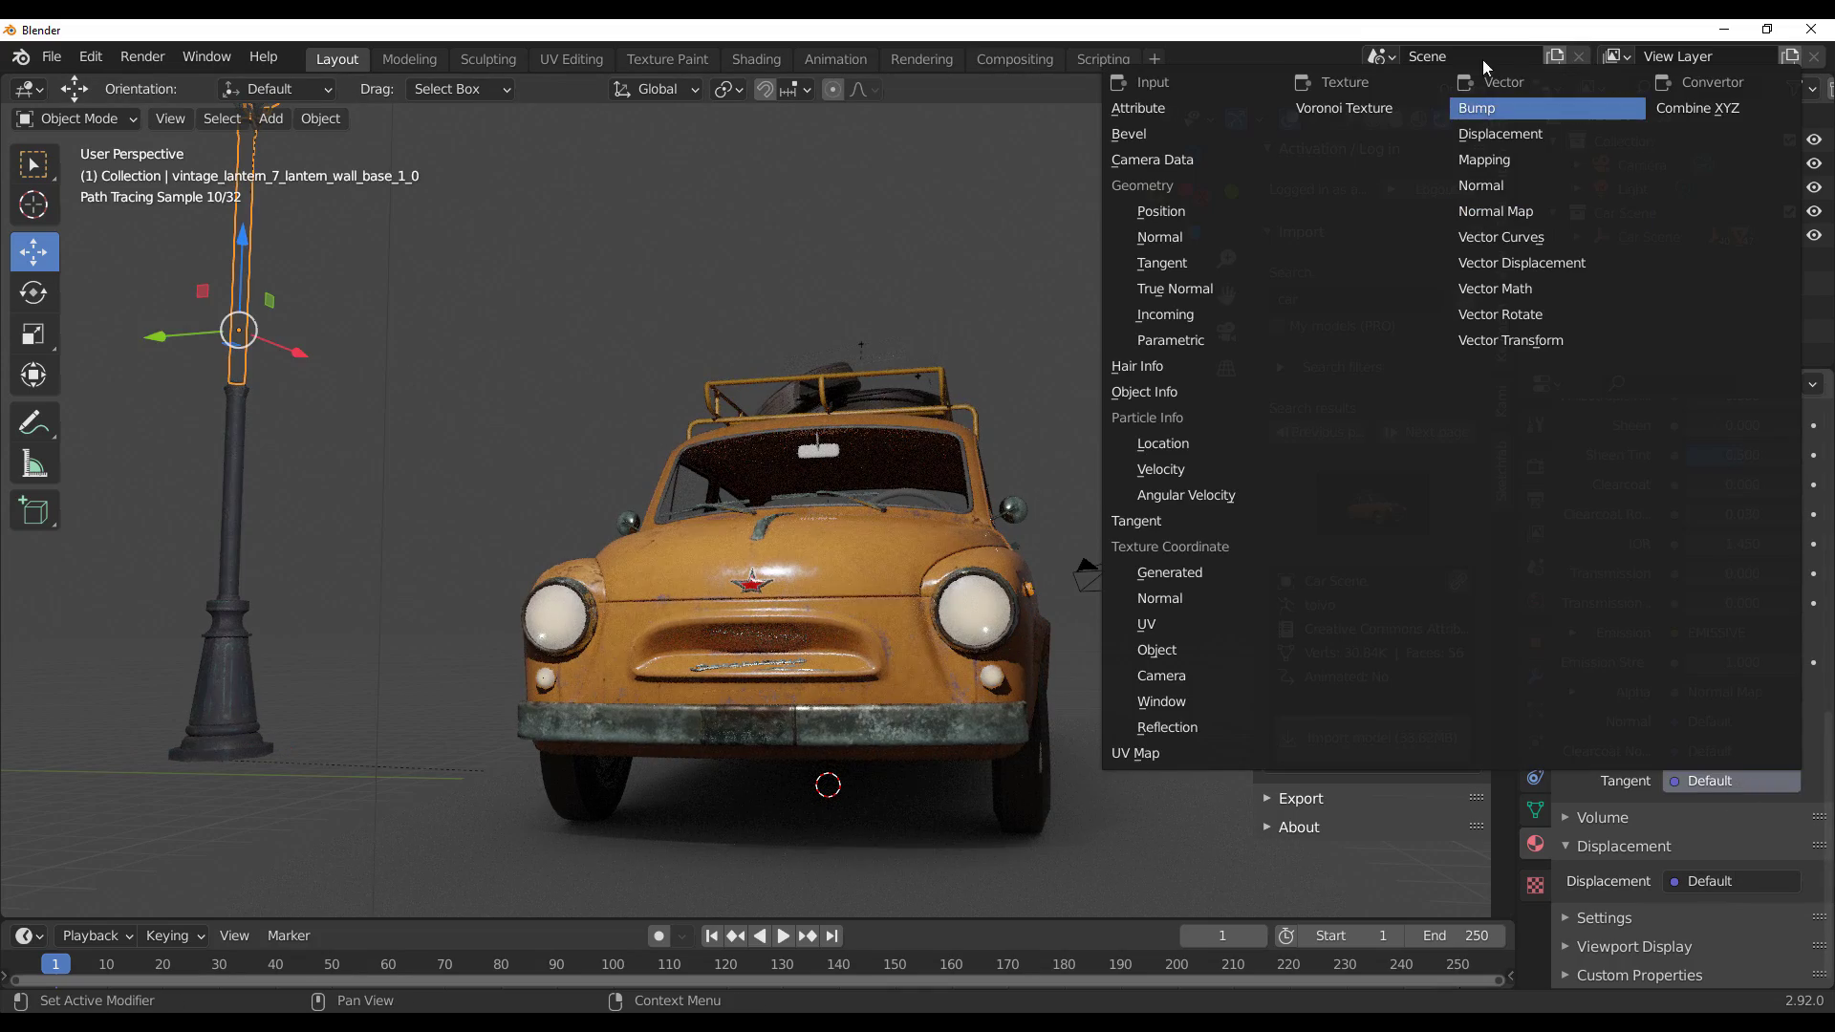
{"action": "key", "text": "Escape"}
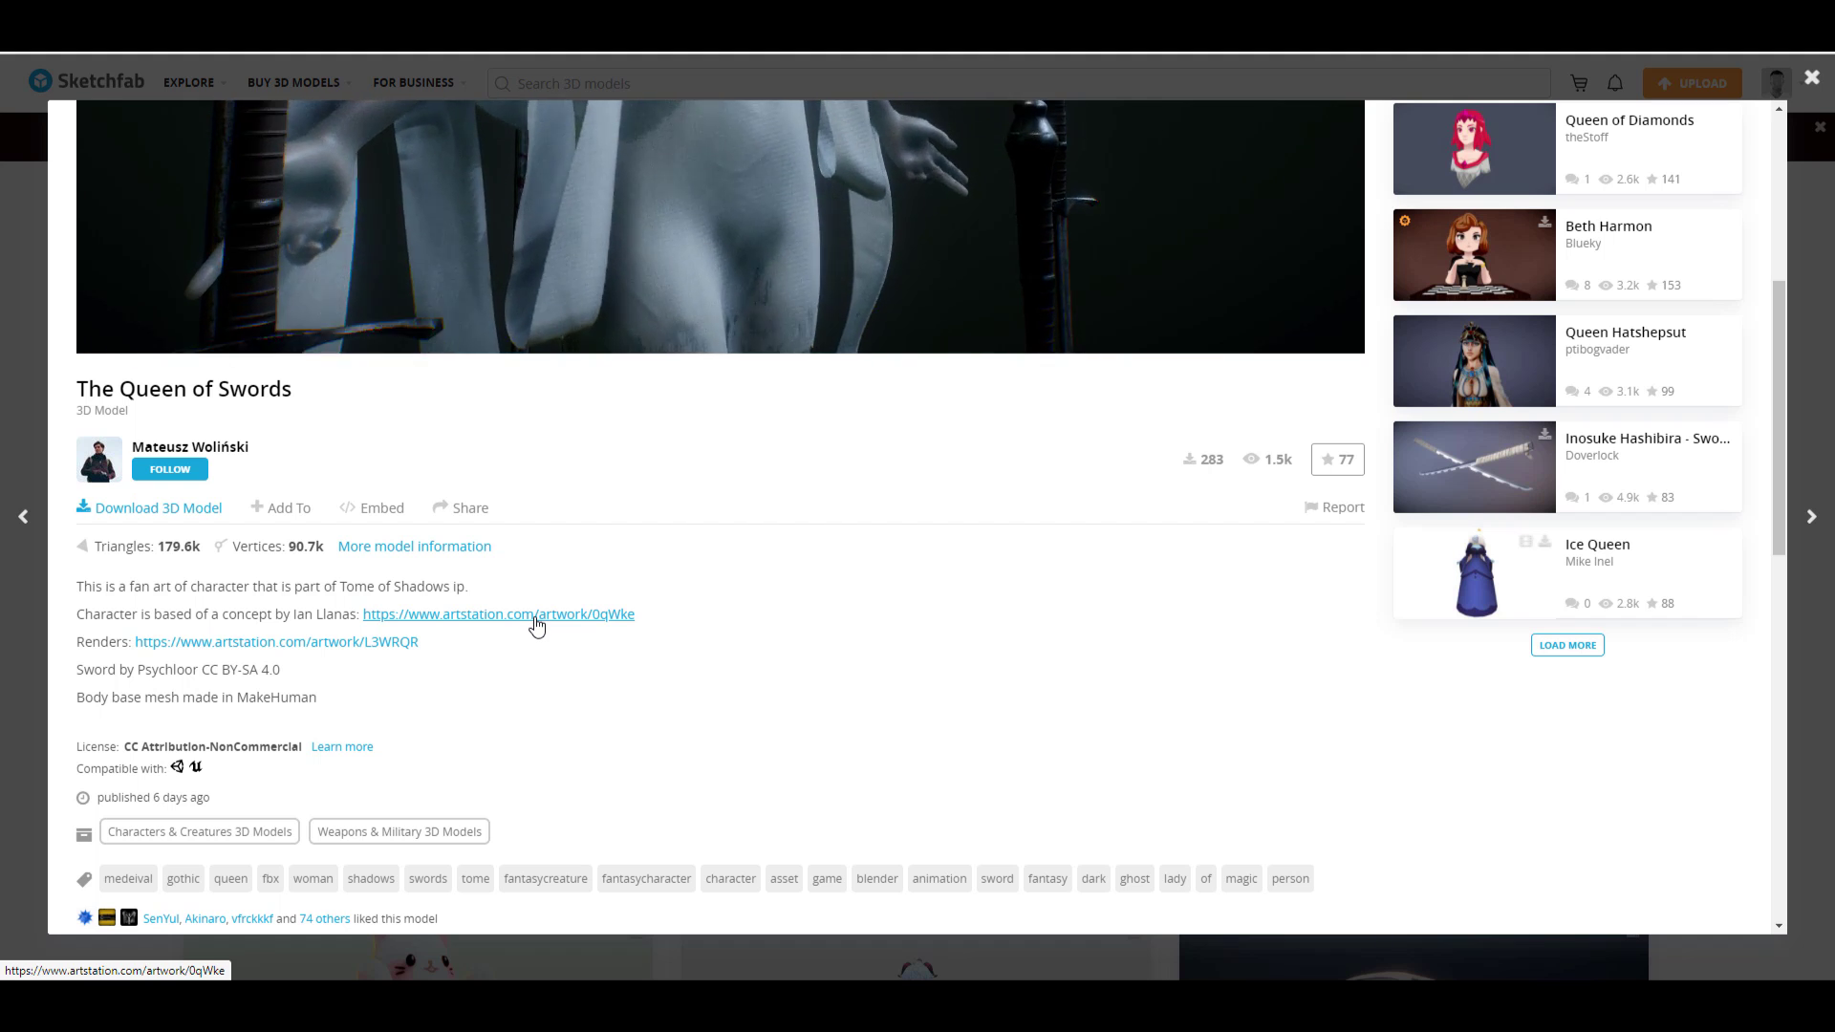
- Dismiss The Queen of Swords overlay by clicking the dark backdrop outside it
{"action": "left_click", "coordinate": [14, 801]}
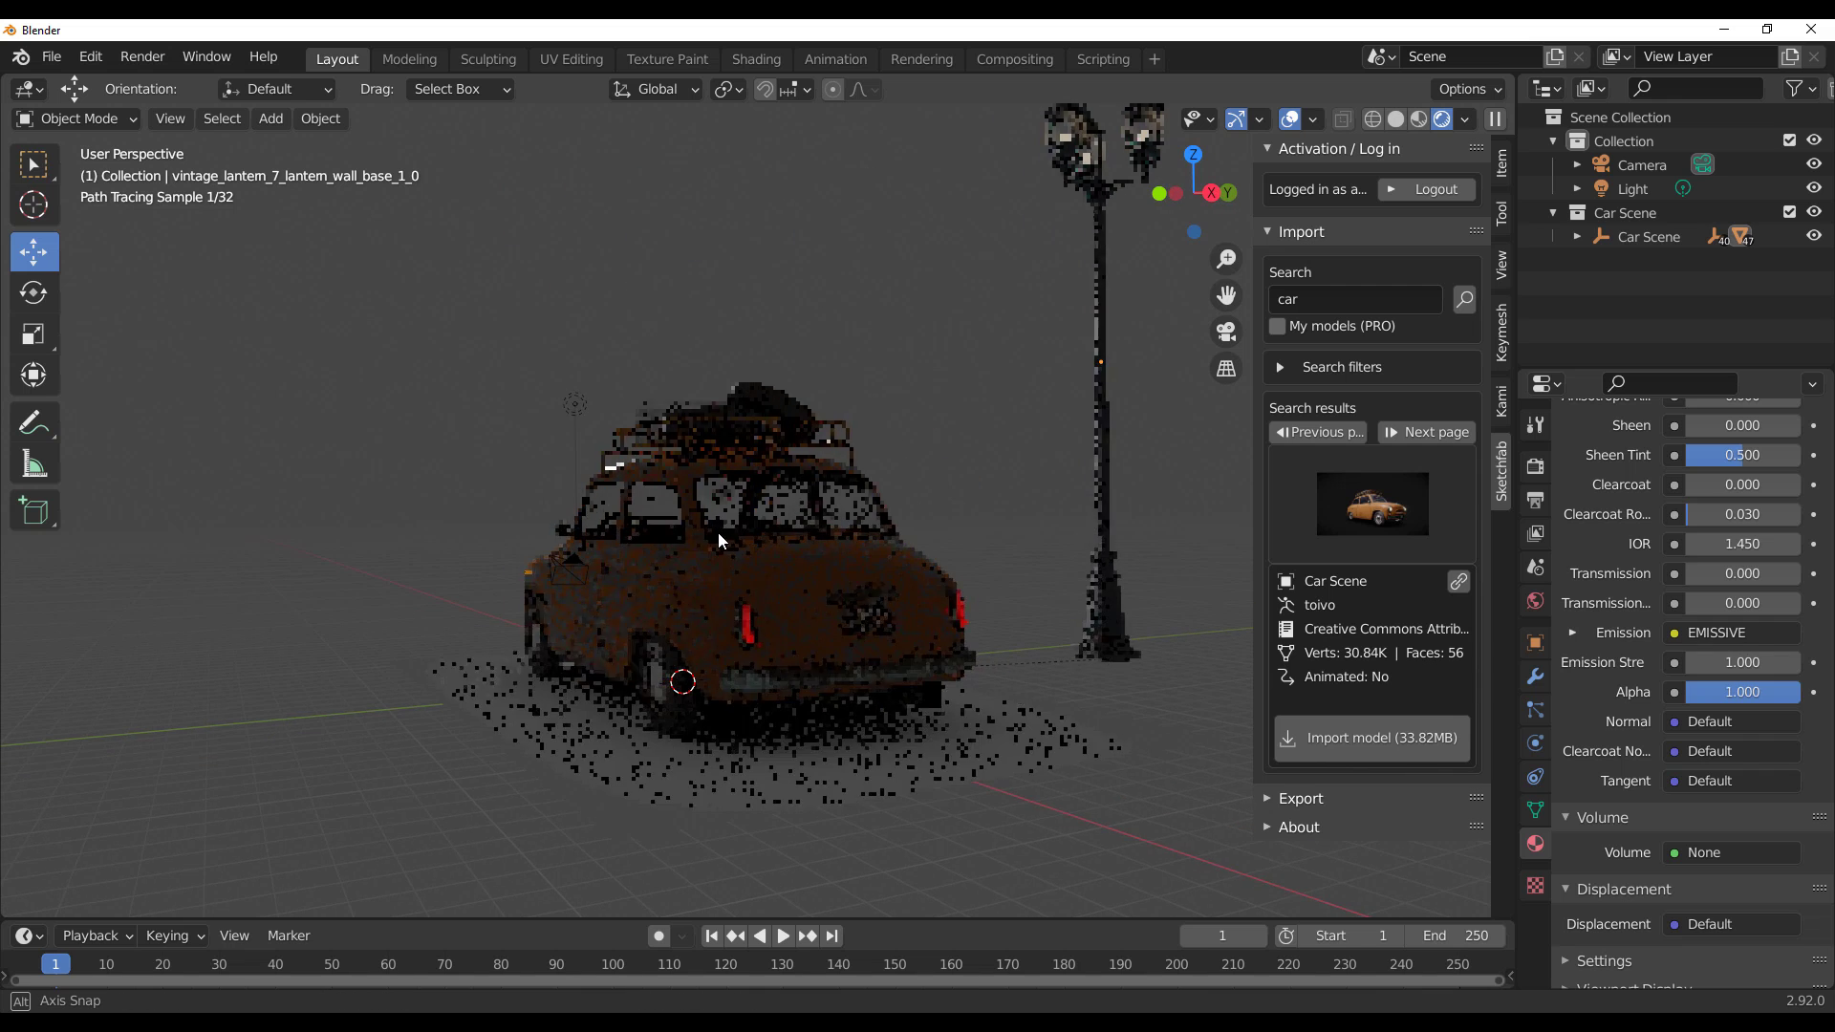
- Duplicate the point light with Shift+D into Light.001 and place it above the car
{"action": "scroll", "coordinate": [917, 578], "scroll_direction": "down", "scroll_amount": 3}
{"action": "left_click", "coordinate": [295, 385]}
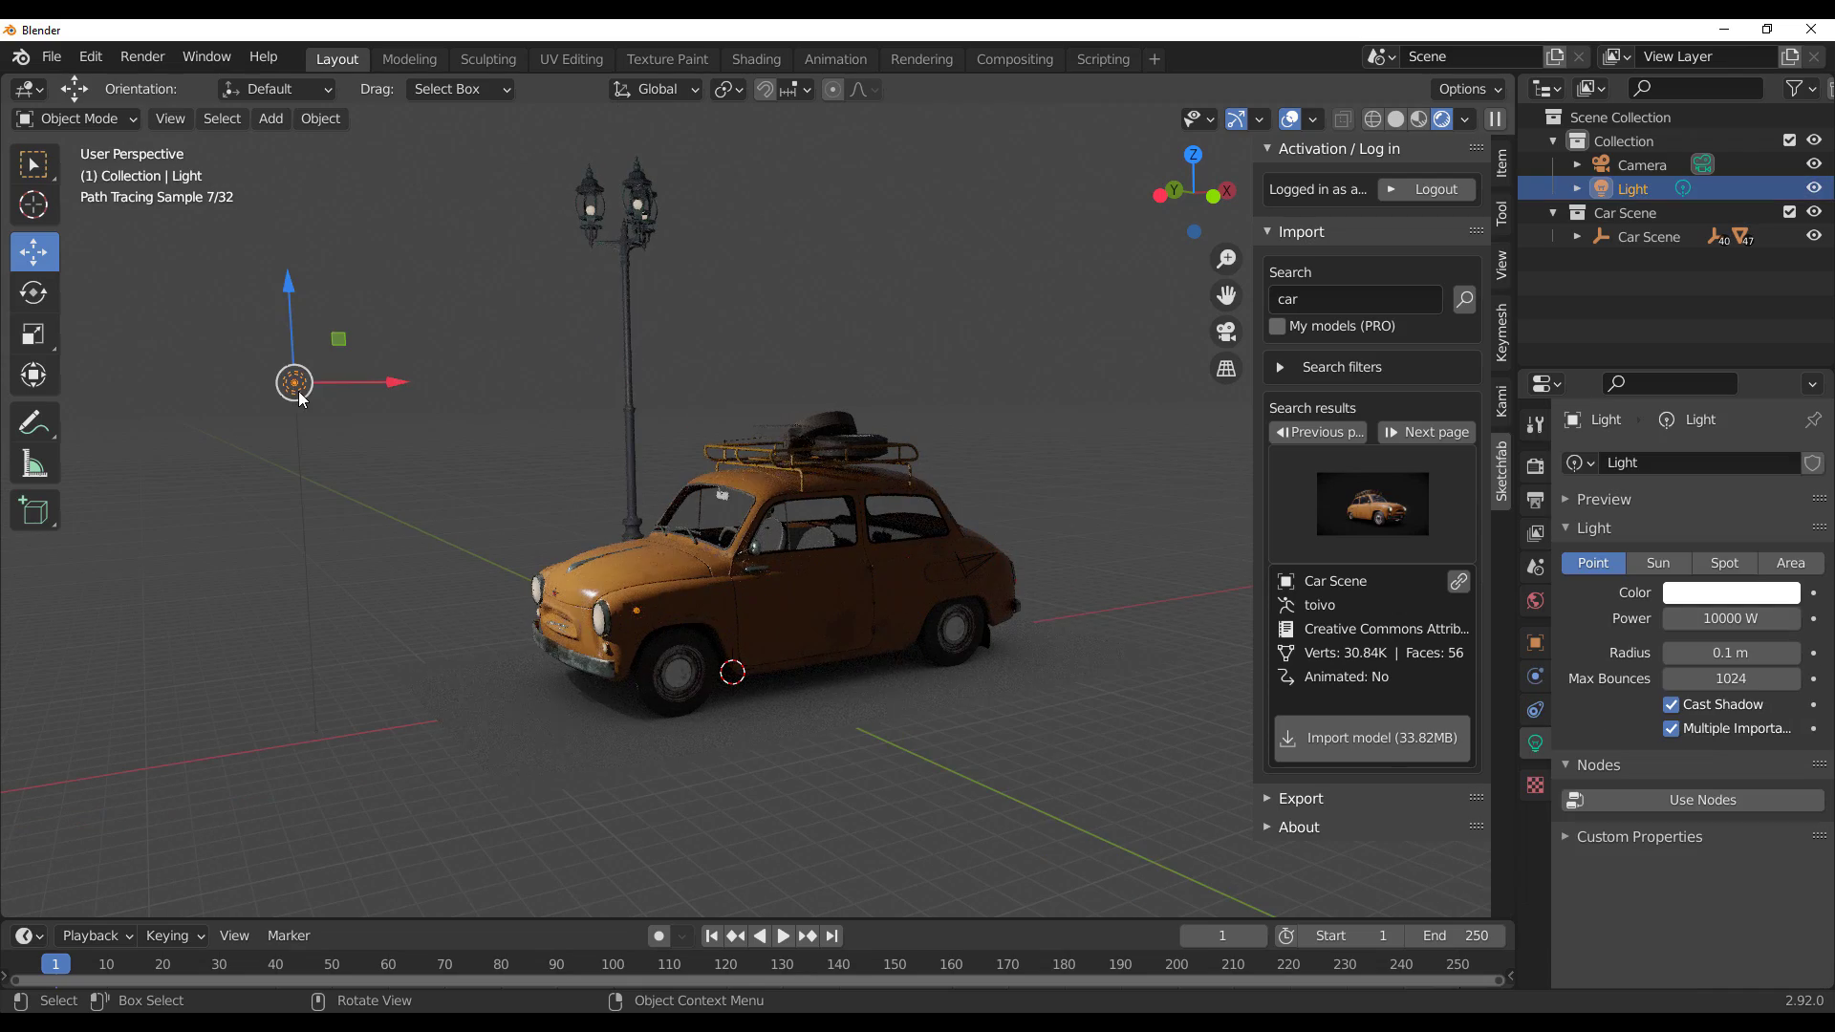
{"action": "key", "text": "shift+d"}
{"action": "left_click", "coordinate": [983, 490]}
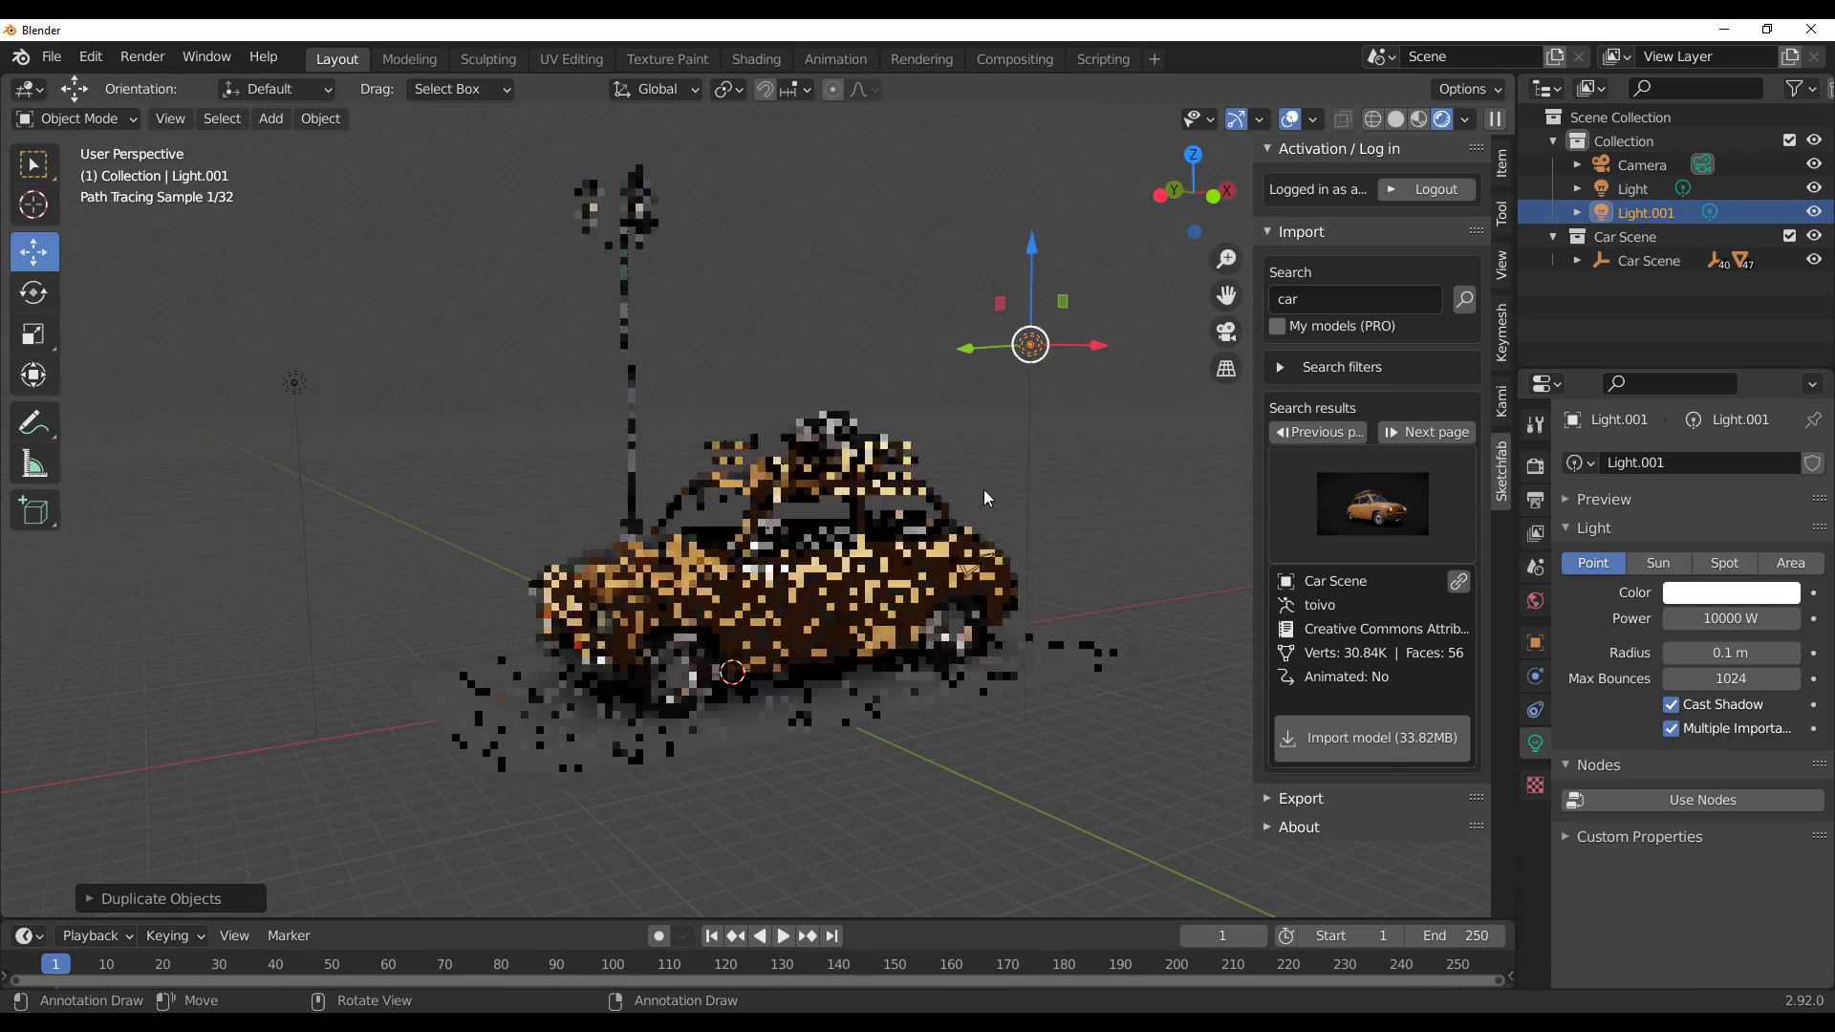
{"action": "middle_click_drag", "start_coordinate": [984, 489], "coordinate": [914, 565]}
{"action": "scroll", "coordinate": [914, 566], "scroll_direction": "up", "scroll_amount": 2}
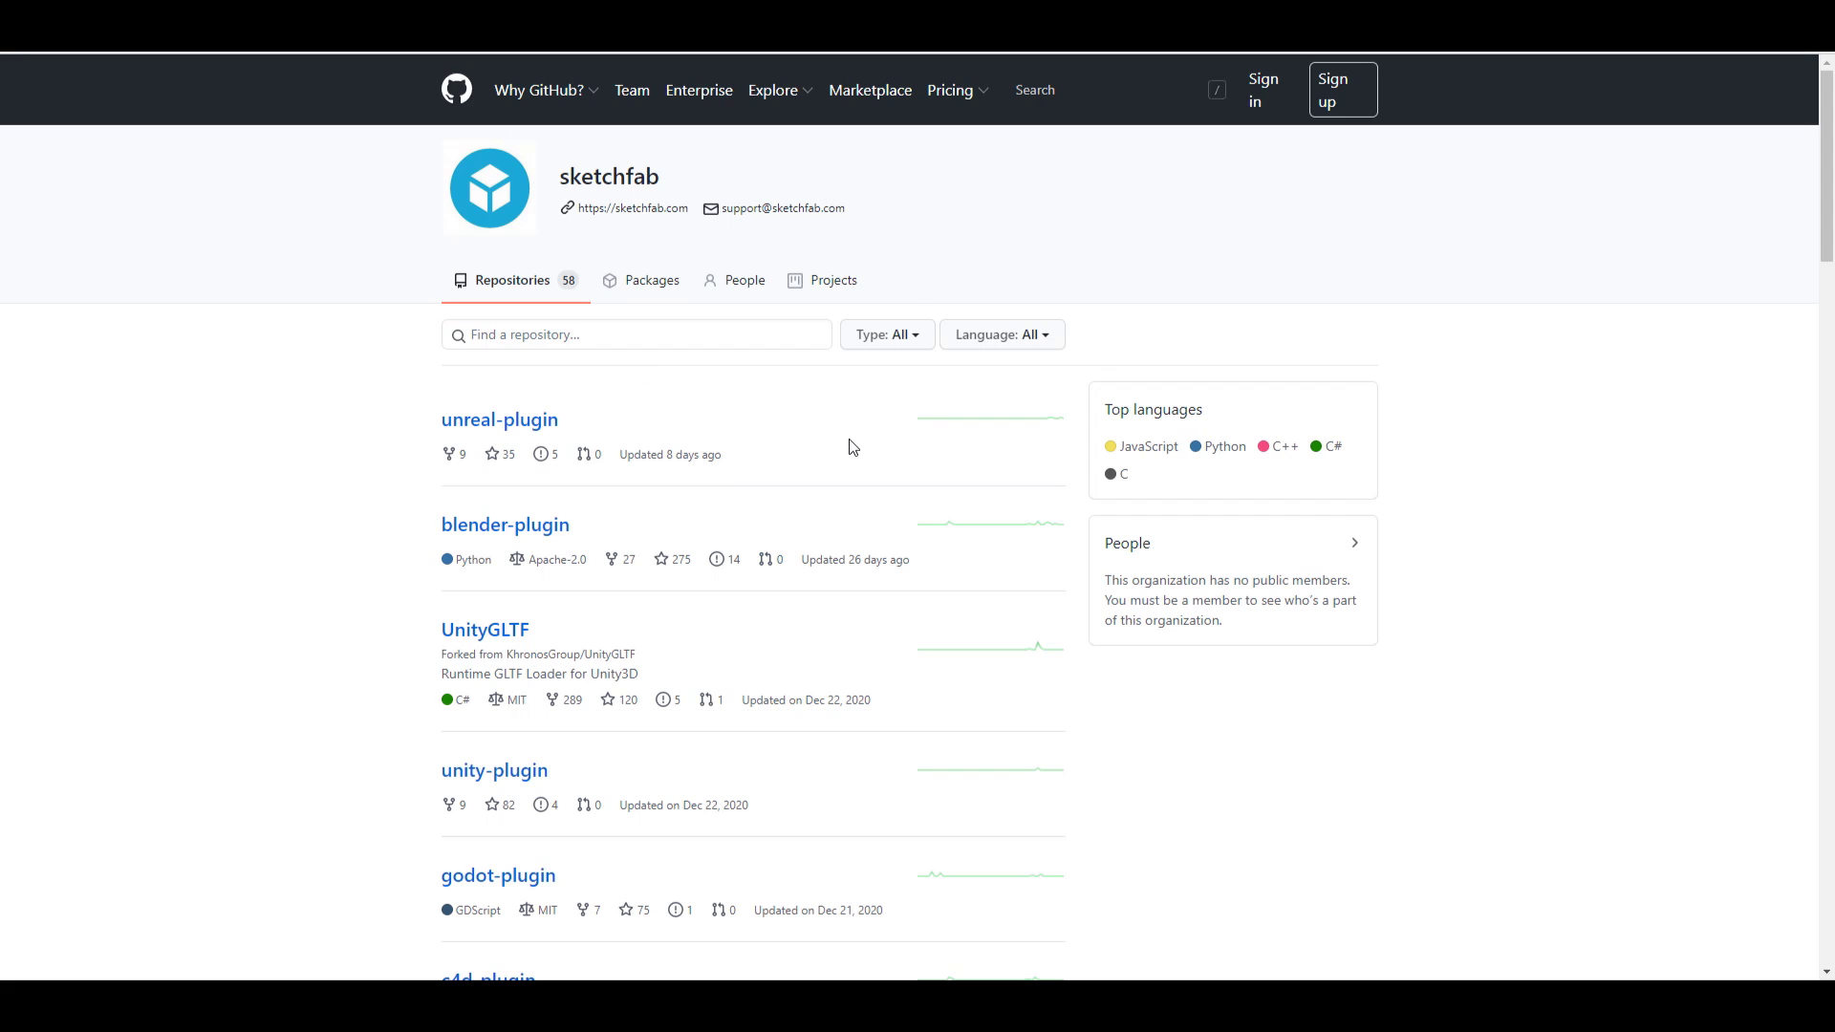
- Scroll the sketchfab repositories list down to the unreal-plugin repository
{"action": "scroll", "coordinate": [853, 446], "scroll_direction": "down", "scroll_amount": 2}
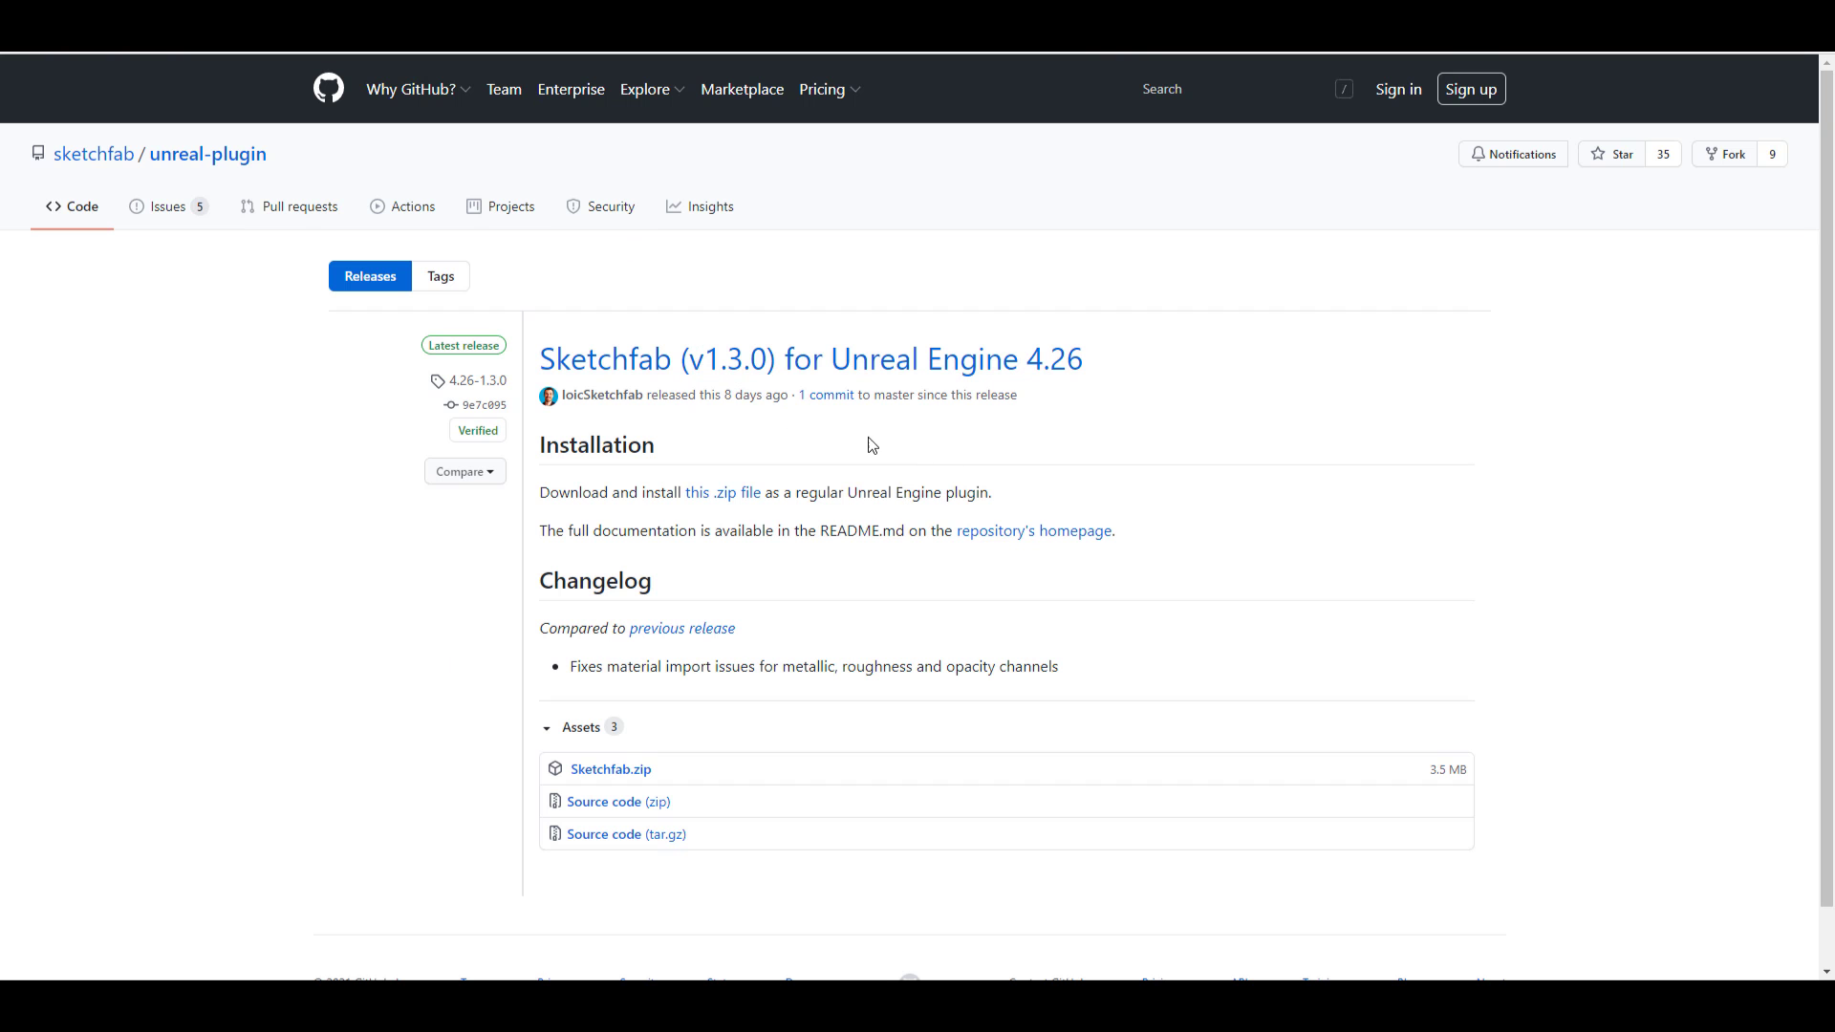
{"action": "left_click", "coordinate": [223, 168]}
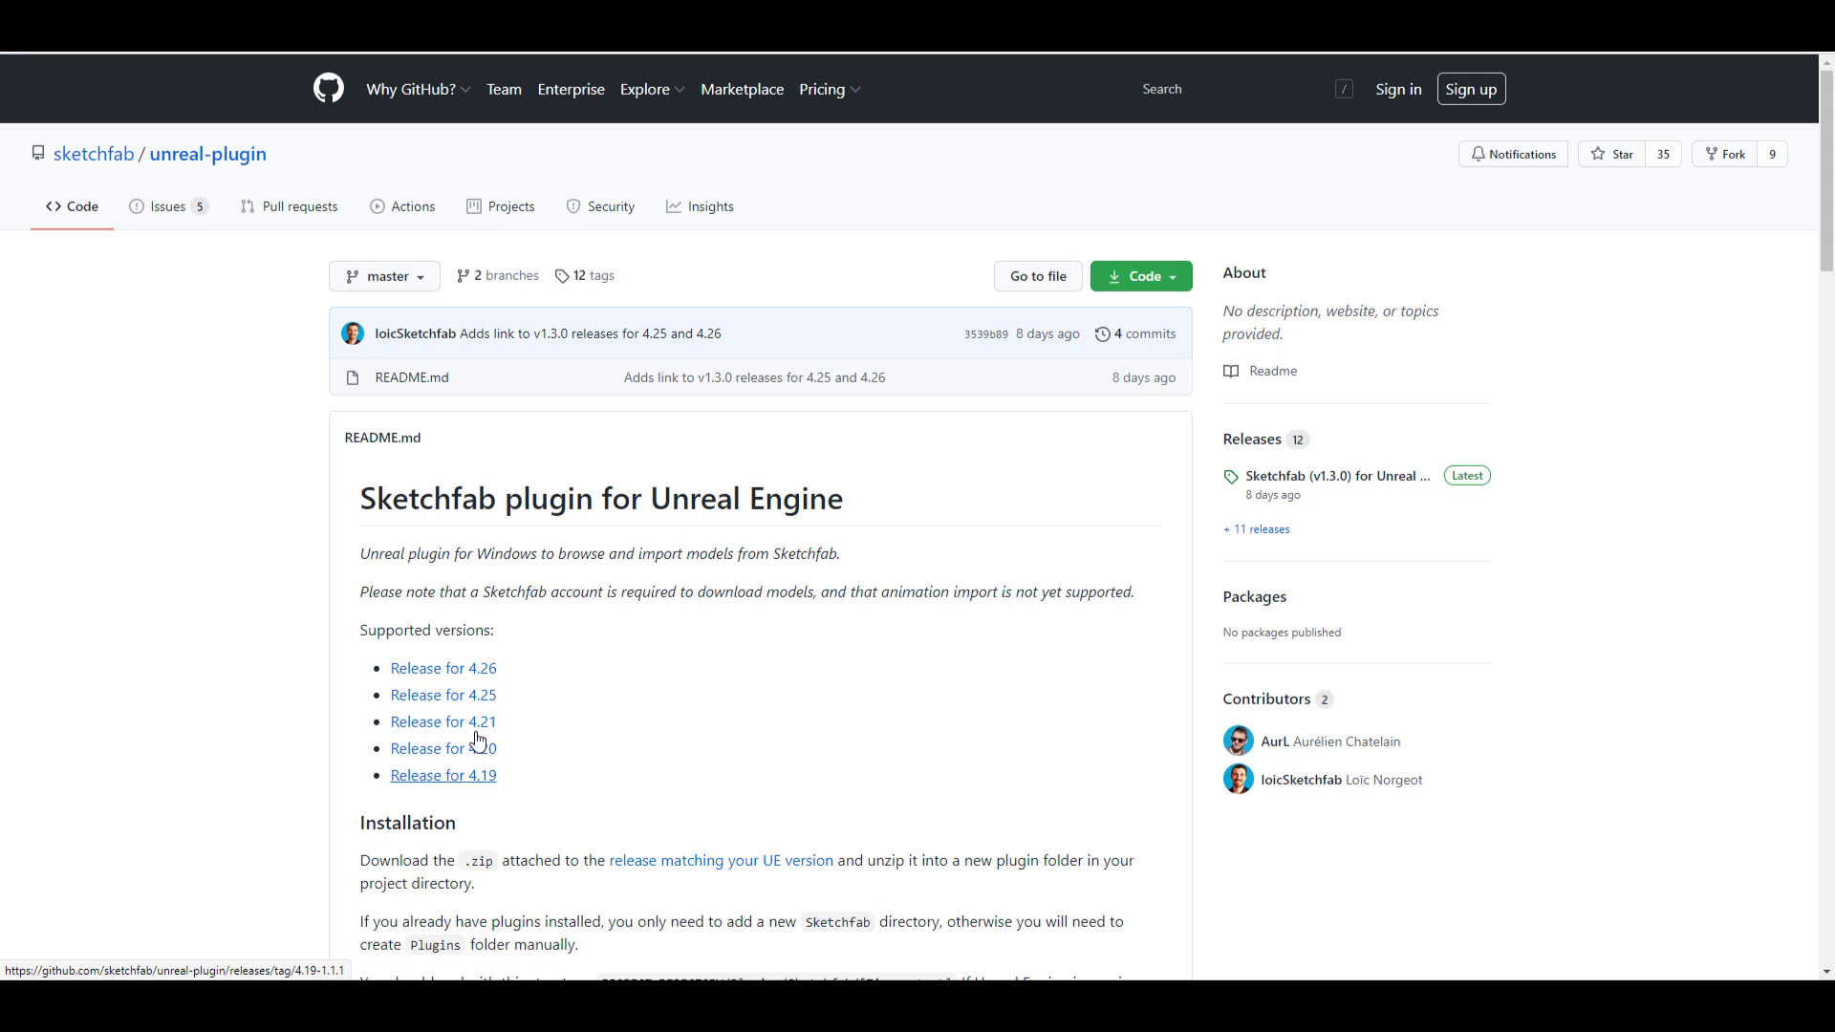
{"action": "left_click", "coordinate": [460, 678]}
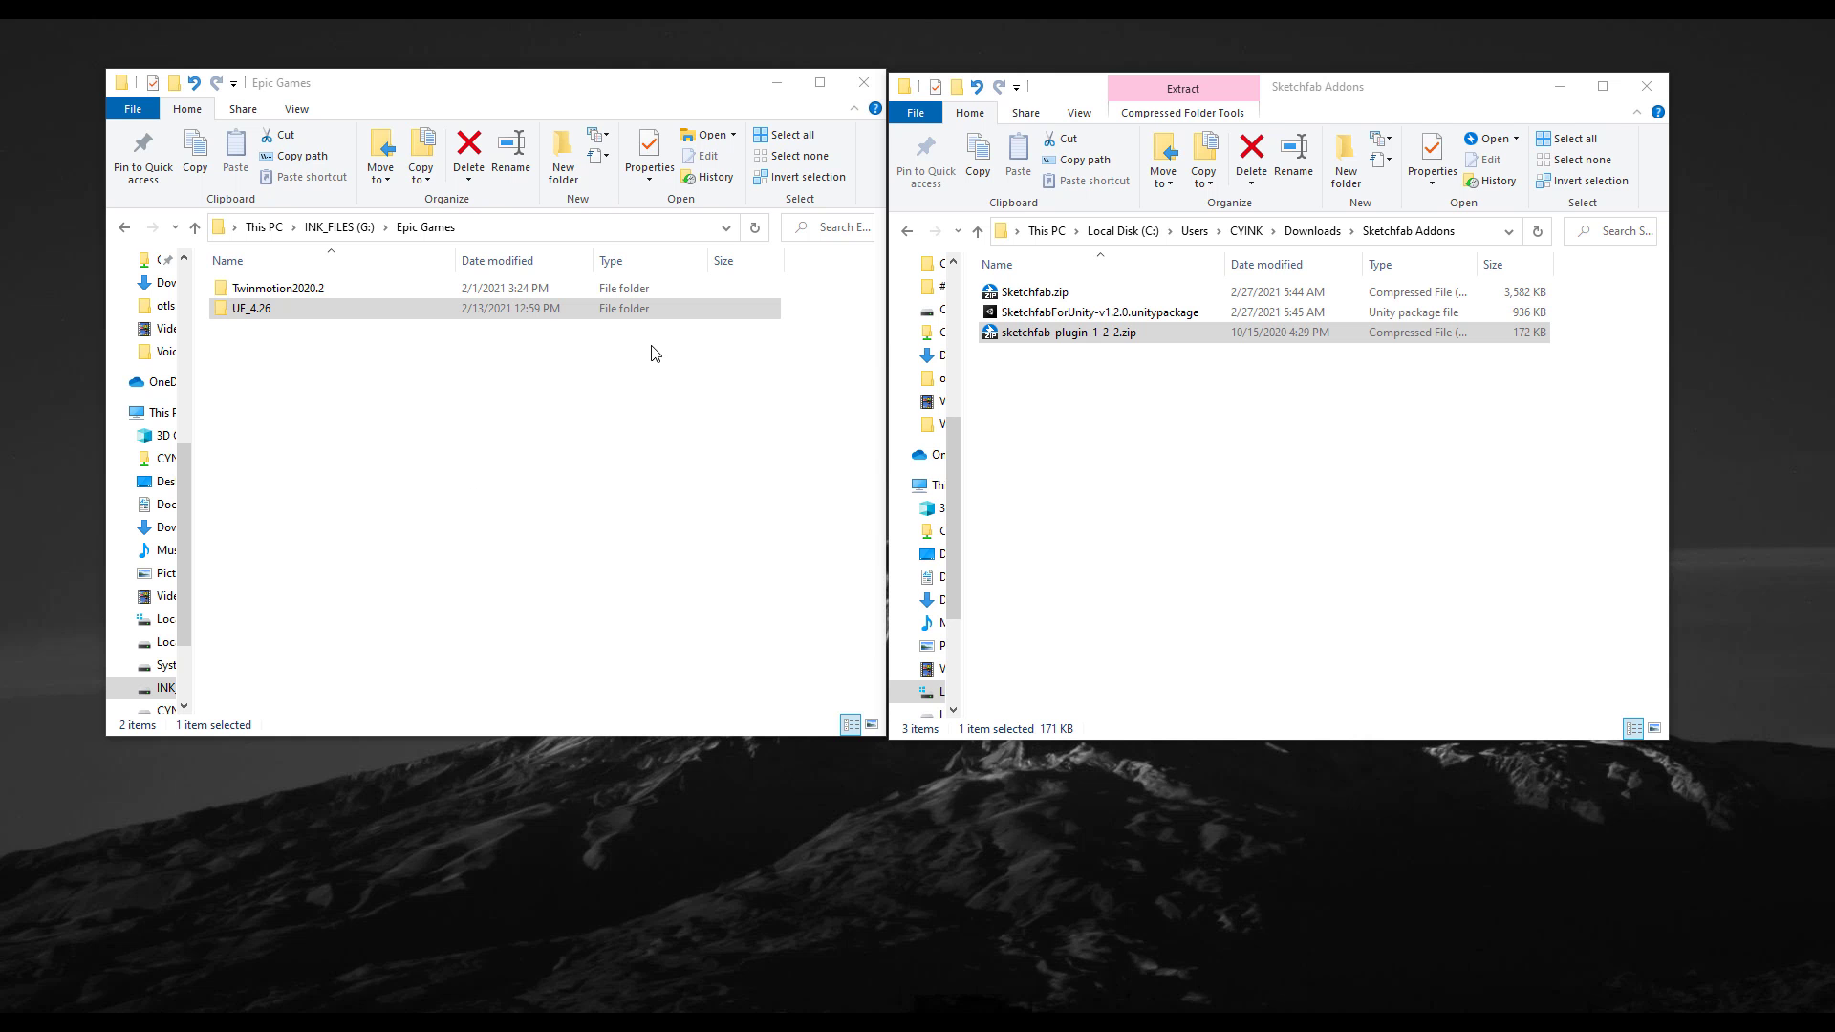
- Navigate to UE_4.26 > Engine > Plugins and open sketchfab-plugin-1-2-2.zip in the archiver
{"action": "double_click", "coordinate": [353, 308]}
{"action": "double_click", "coordinate": [355, 308]}
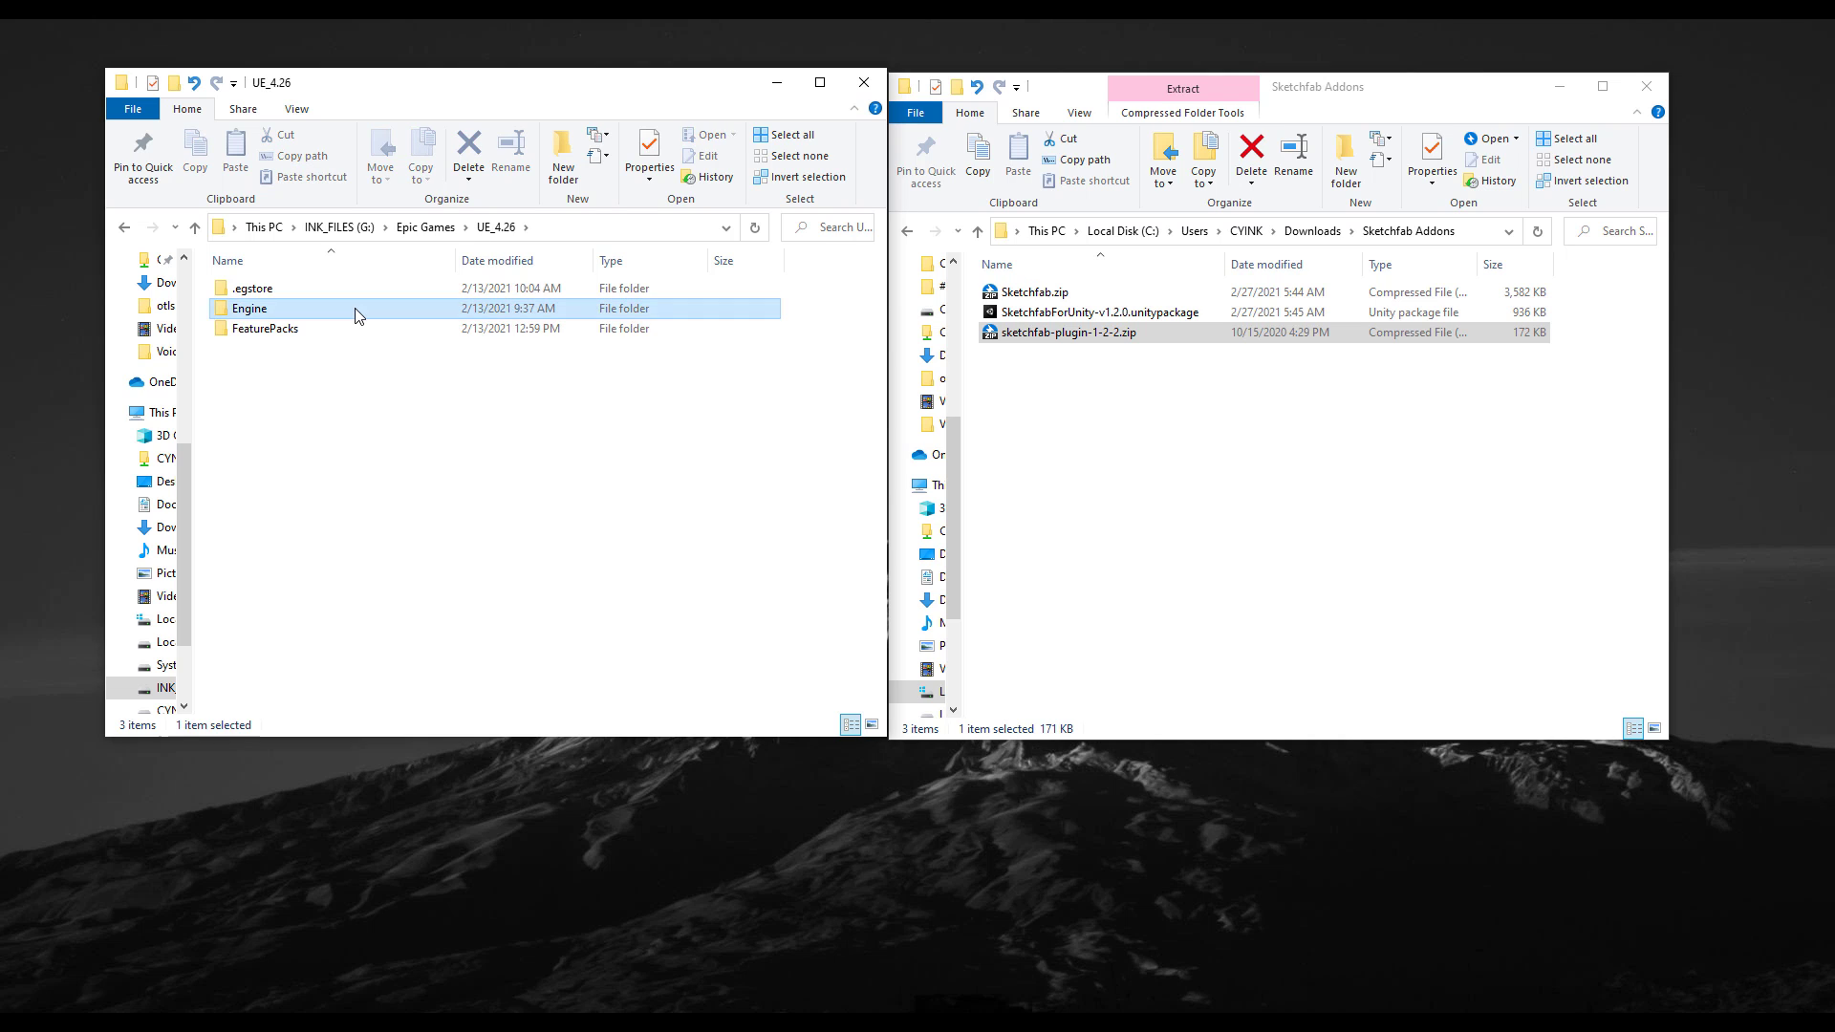
{"action": "double_click", "coordinate": [251, 449]}
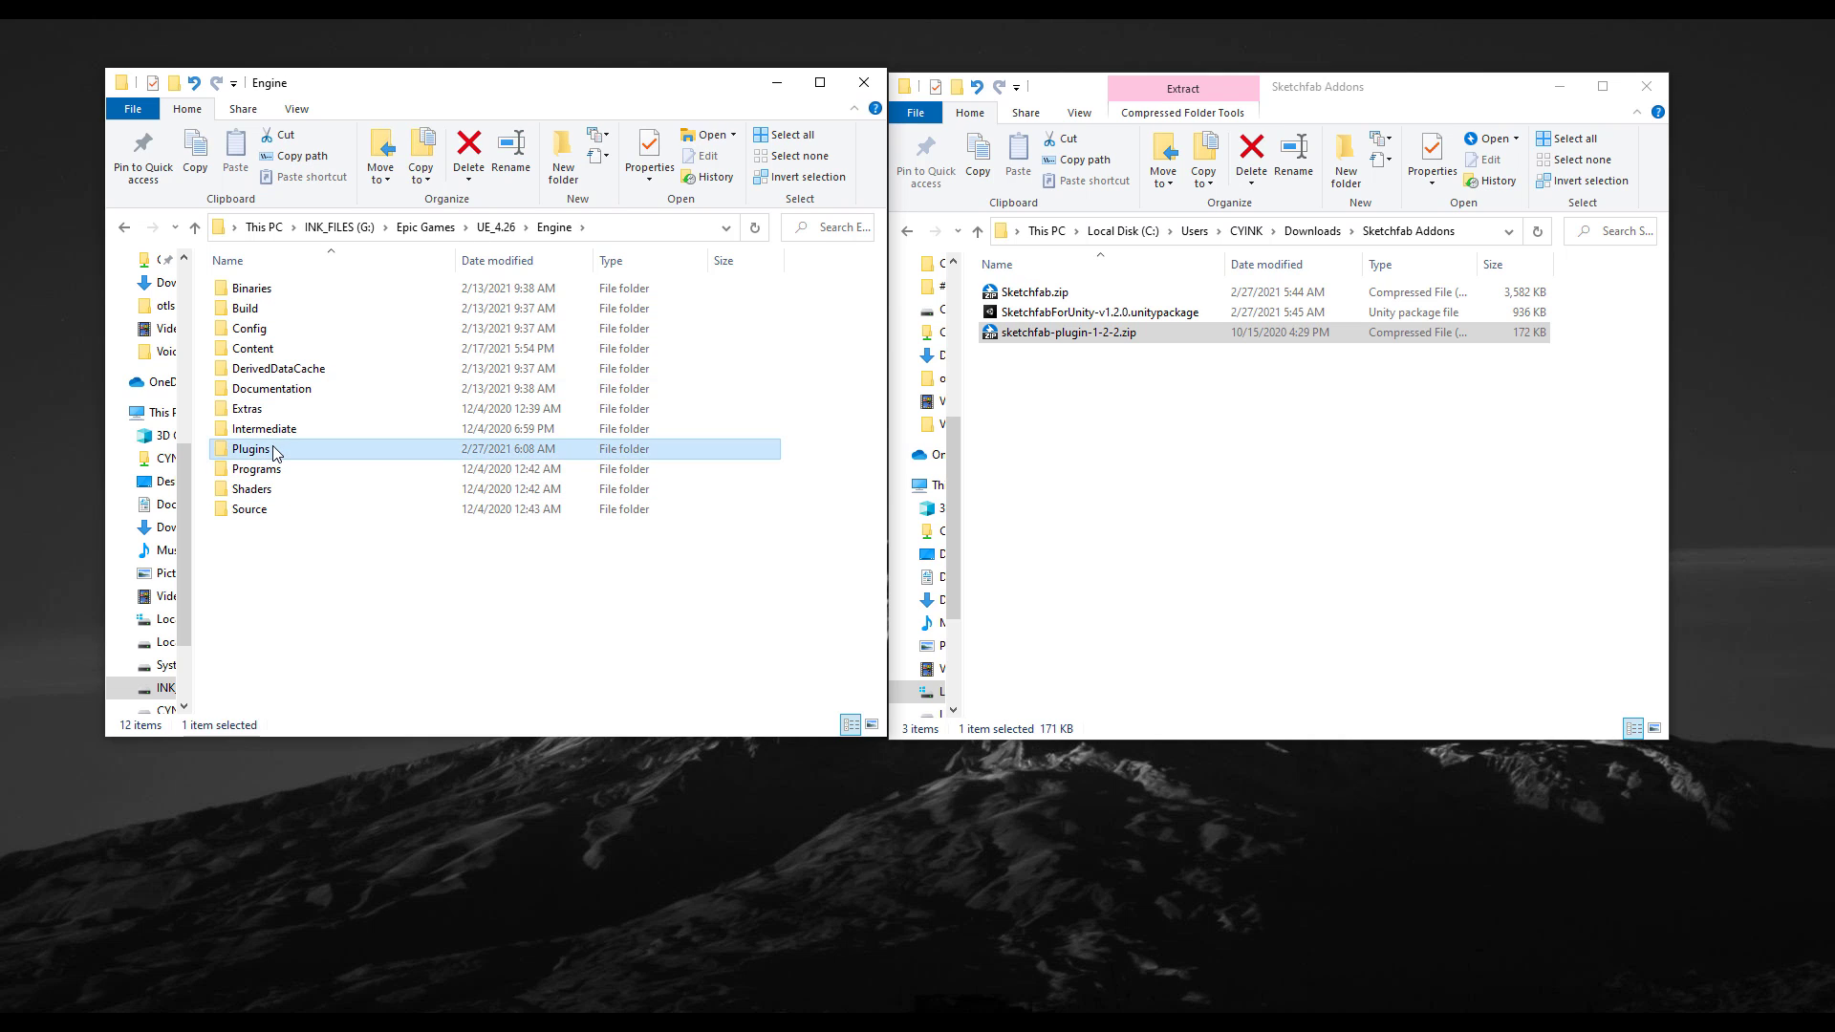
{"action": "double_click", "coordinate": [1113, 341]}
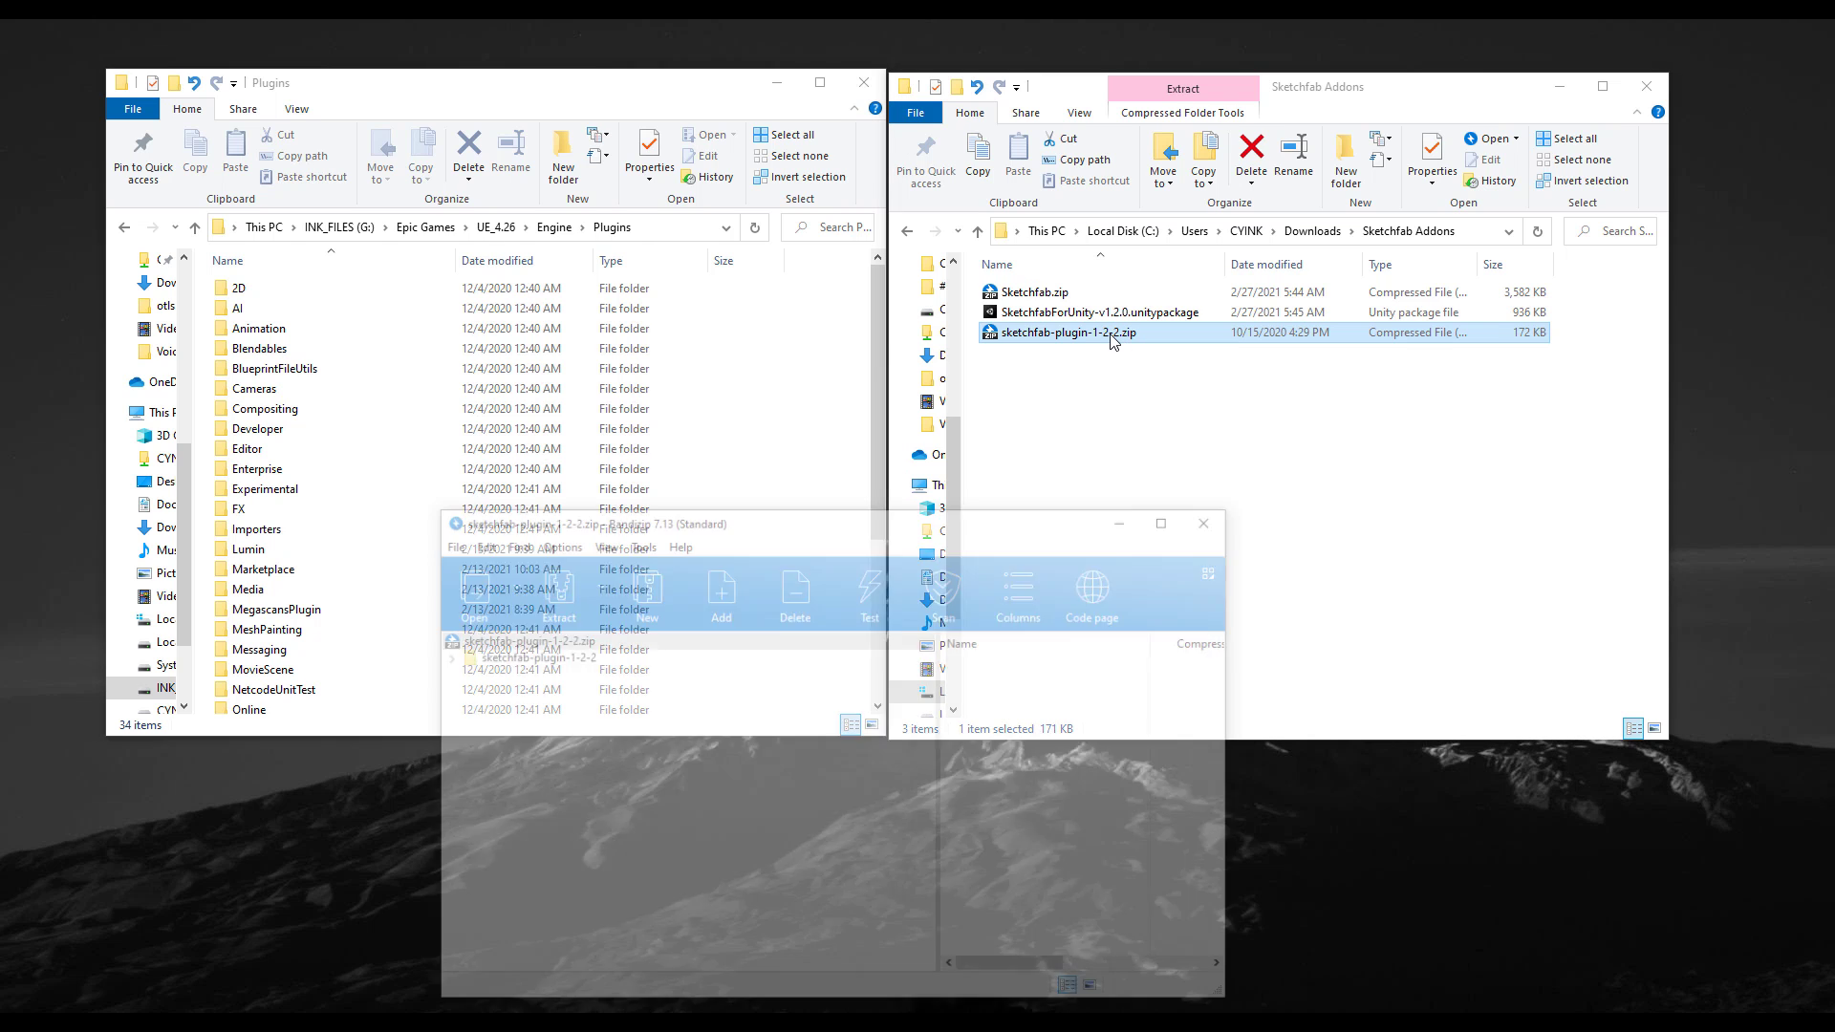
- Move Bandizip aside and drag the sketchfab-plugin-1-2-2 folder into the Engine Plugins folder
{"action": "left_click_drag", "start_coordinate": [1111, 507], "coordinate": [1480, 393]}
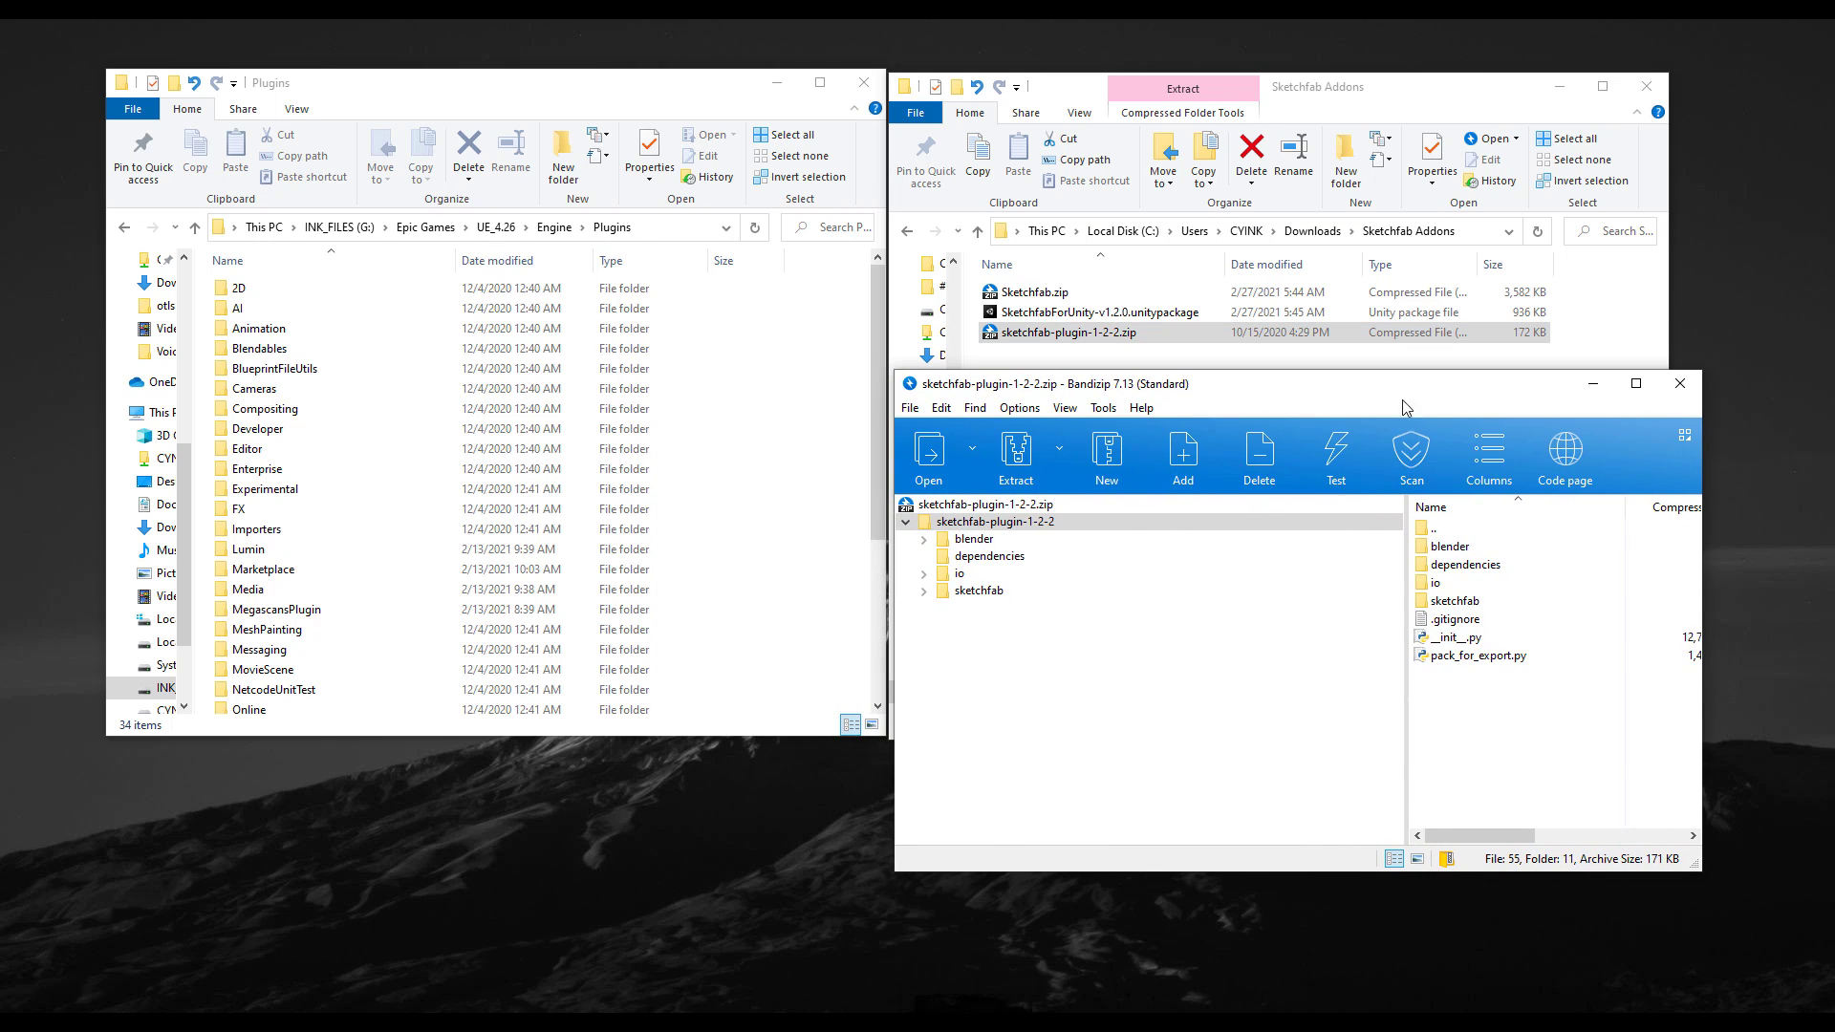
{"action": "mouse_move", "coordinate": [1021, 533]}
{"action": "left_mouse_down"}
{"action": "mouse_move", "coordinate": [1136, 600]}
{"action": "mouse_move", "coordinate": [817, 505]}
{"action": "mouse_move", "coordinate": [817, 478]}
{"action": "left_mouse_up"}
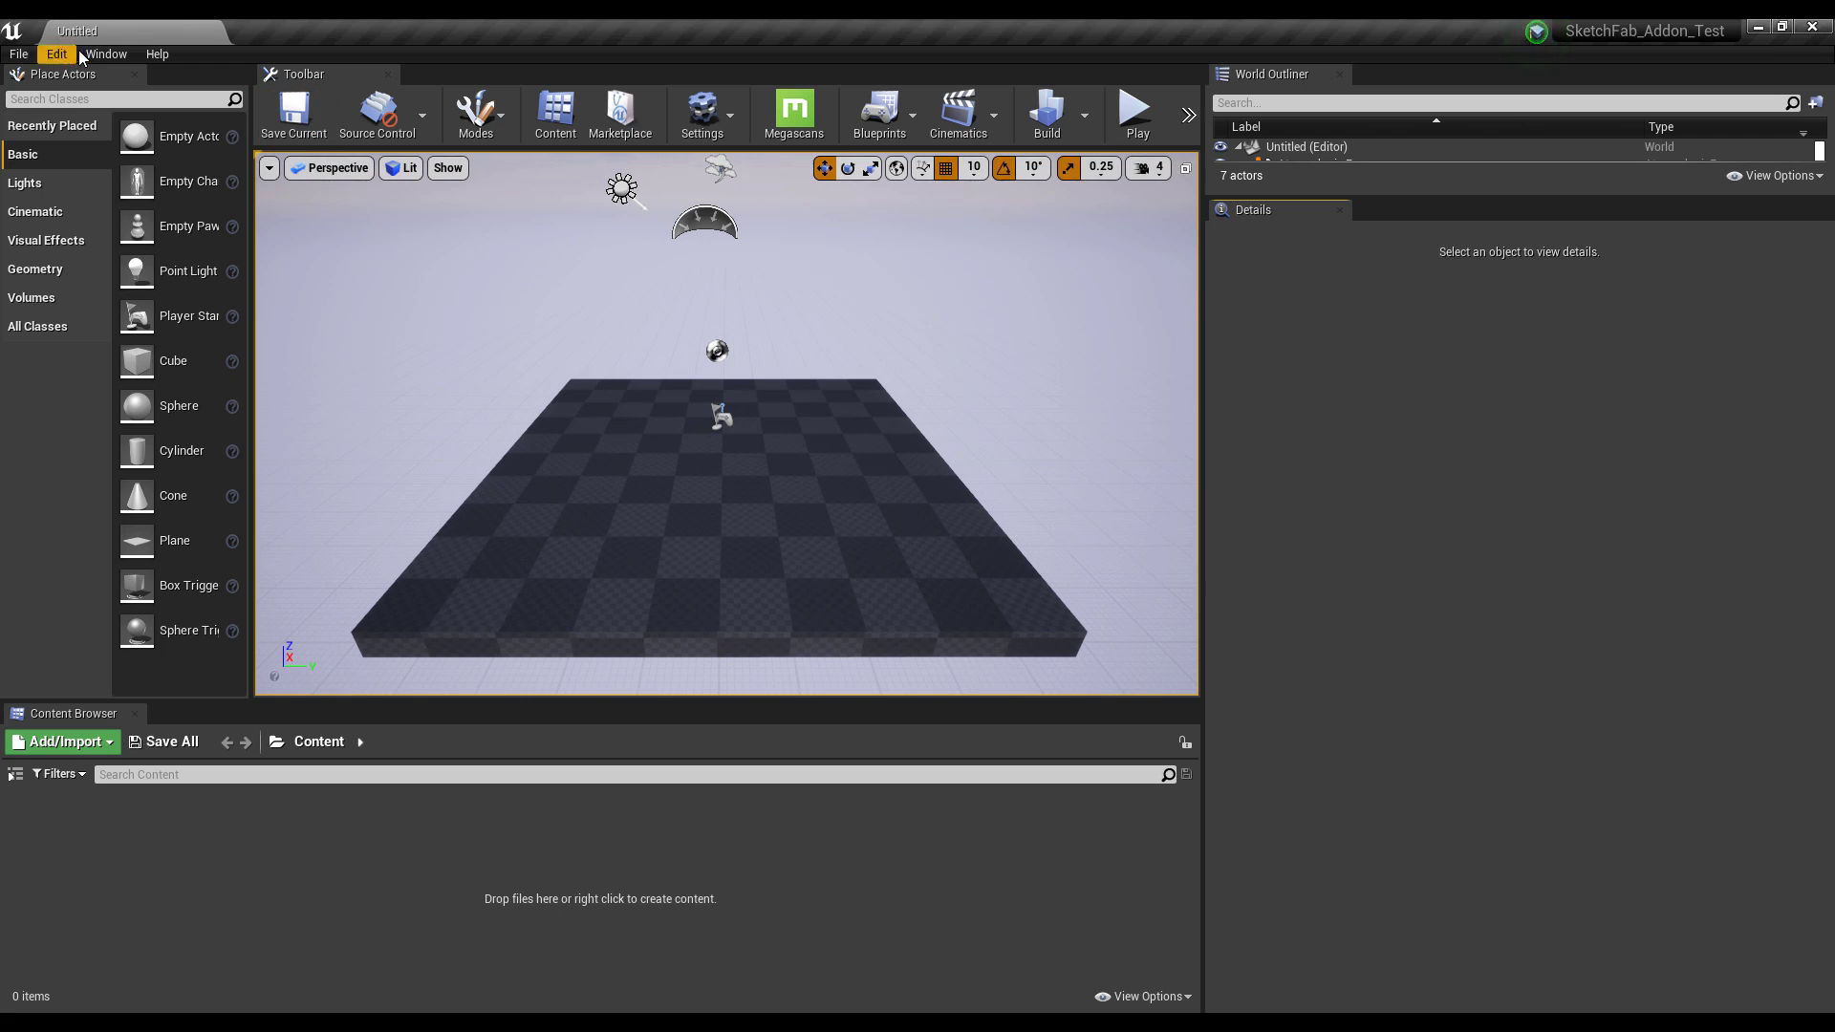
- Open the Plugins browser from the Edit menu, listing all 359 plugins
{"action": "left_click", "coordinate": [721, 120]}
{"action": "left_click", "coordinate": [720, 120]}
{"action": "left_click", "coordinate": [722, 122]}
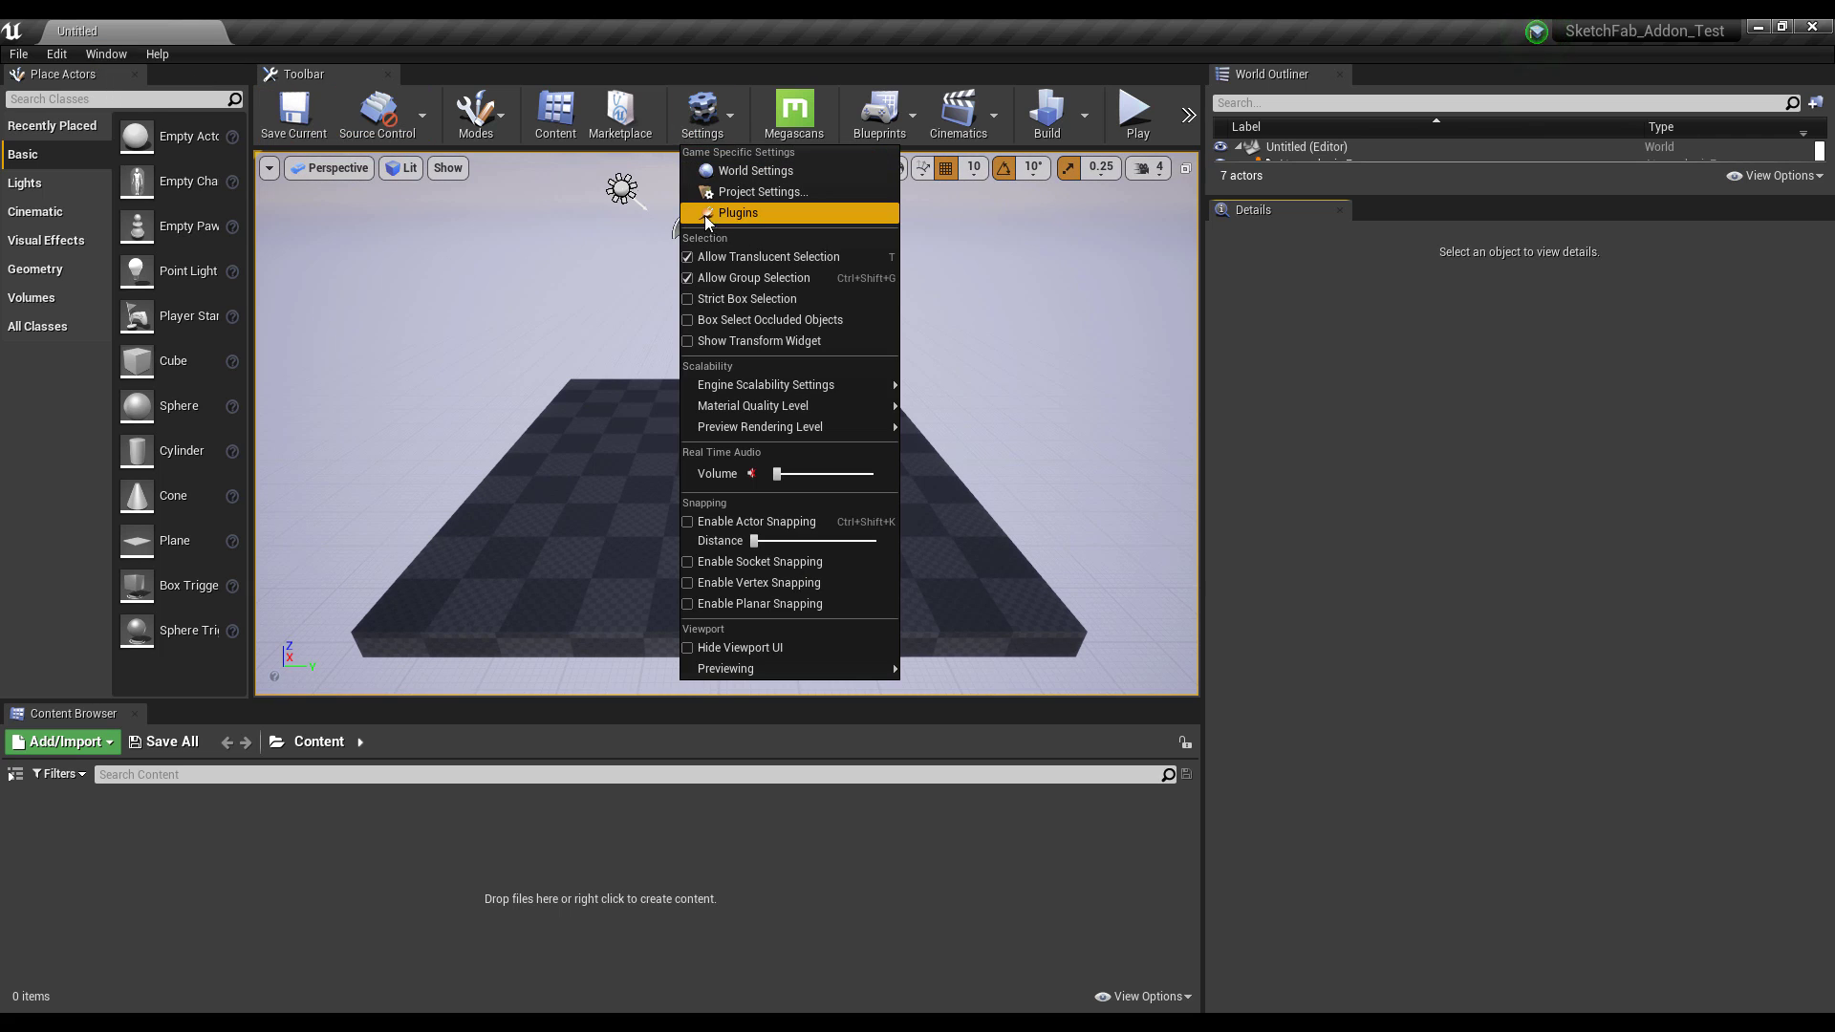
{"action": "left_click", "coordinate": [55, 56]}
{"action": "left_click", "coordinate": [88, 348]}
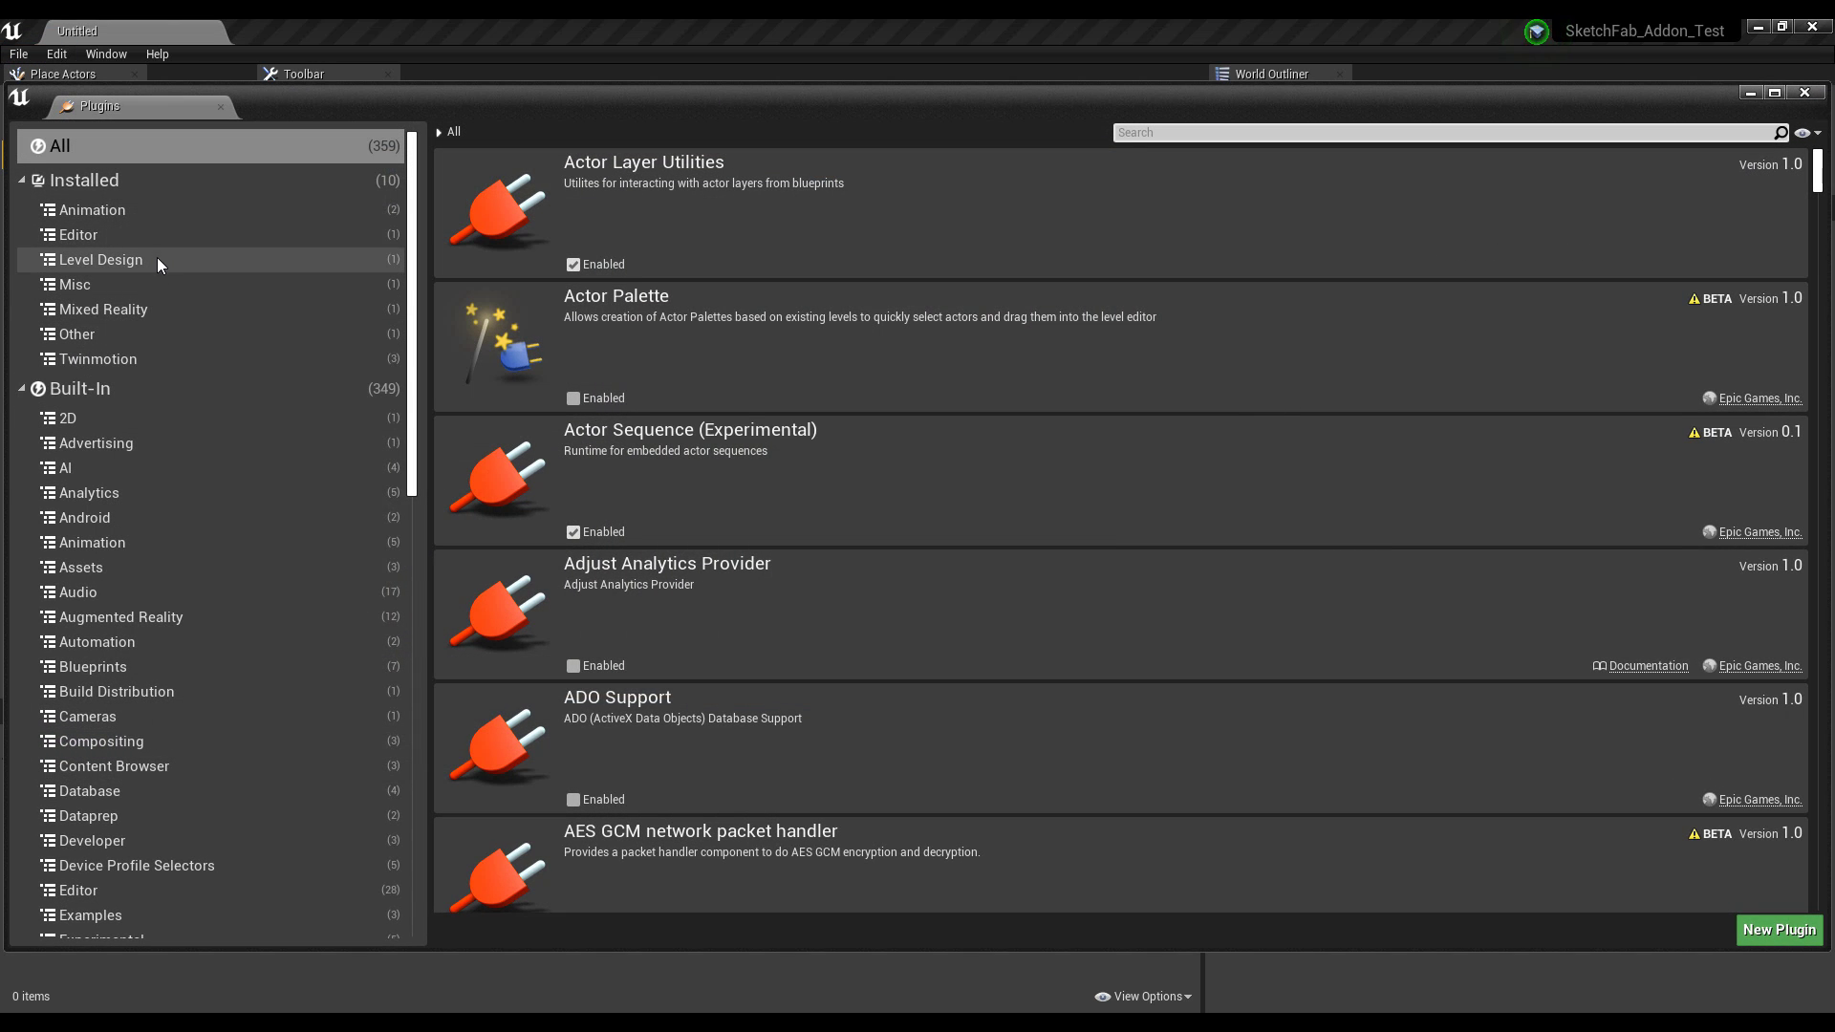
- Browse installed plugins, return to All, and search 'sketc' to find the enabled Sketchfab 1.3.0 plugin
{"action": "left_click", "coordinate": [105, 182]}
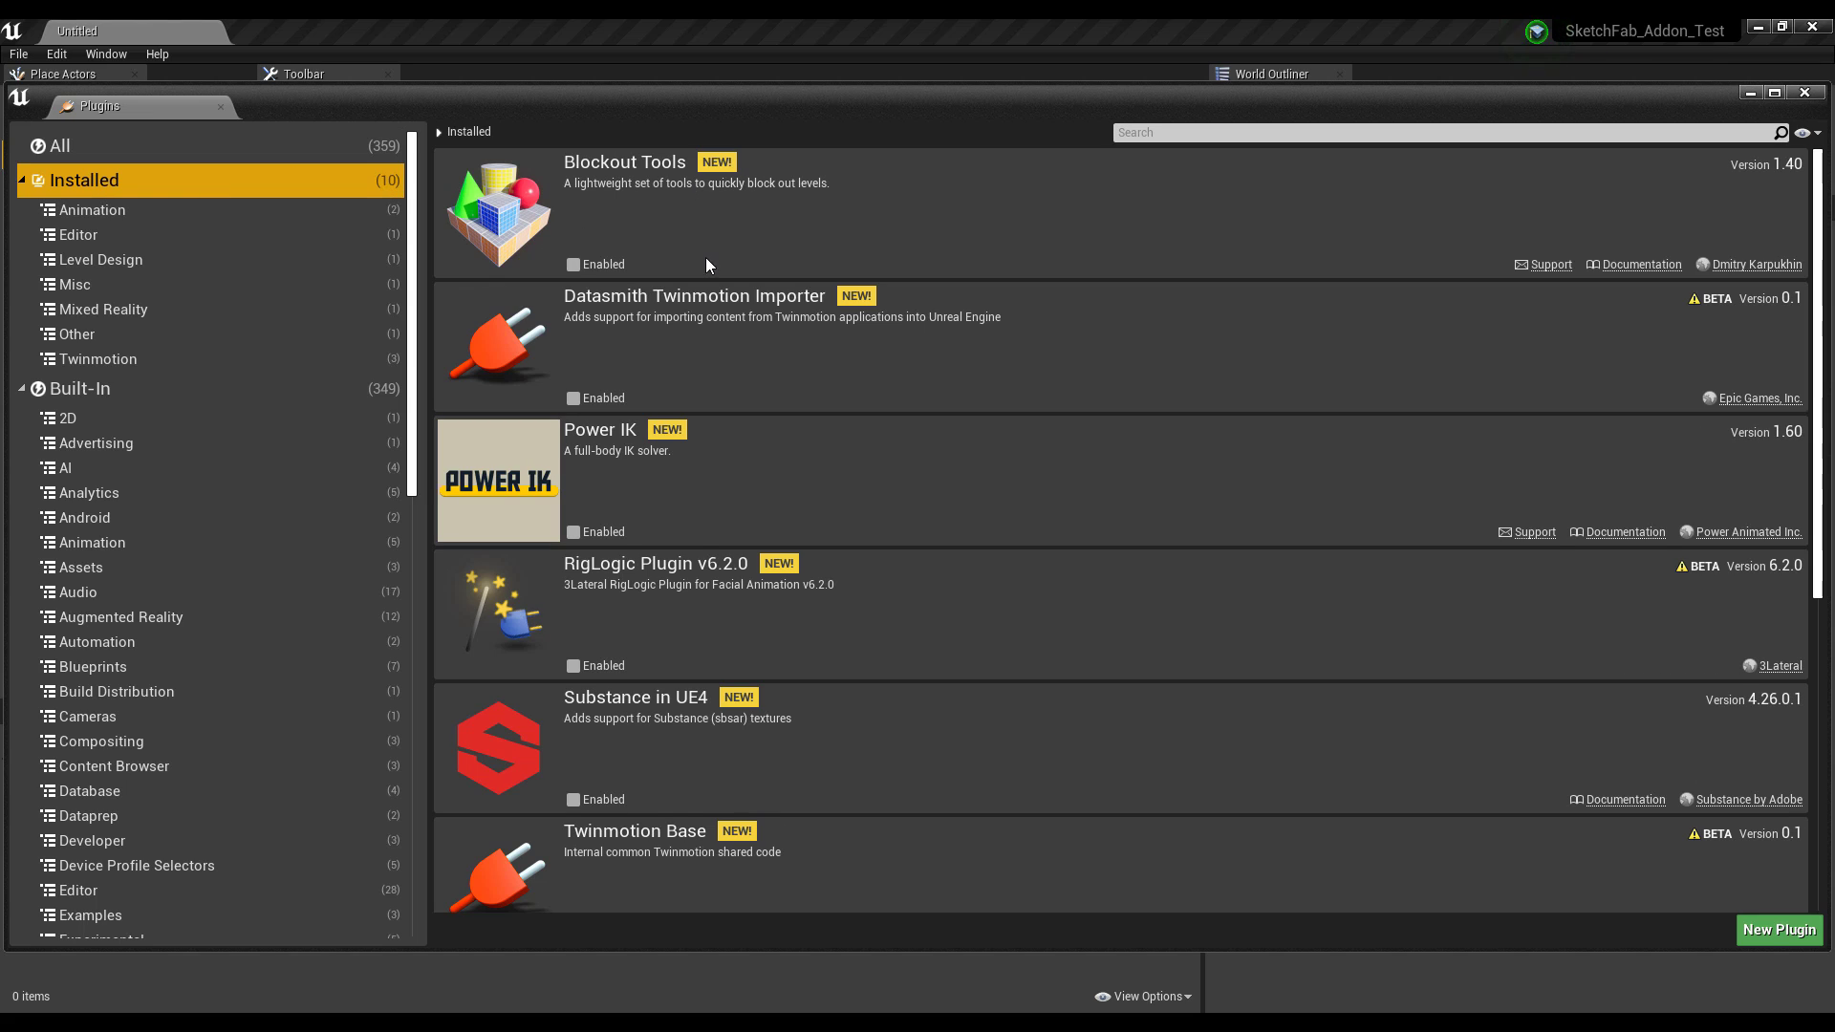
{"action": "scroll", "coordinate": [740, 600], "scroll_direction": "down", "scroll_amount": 3}
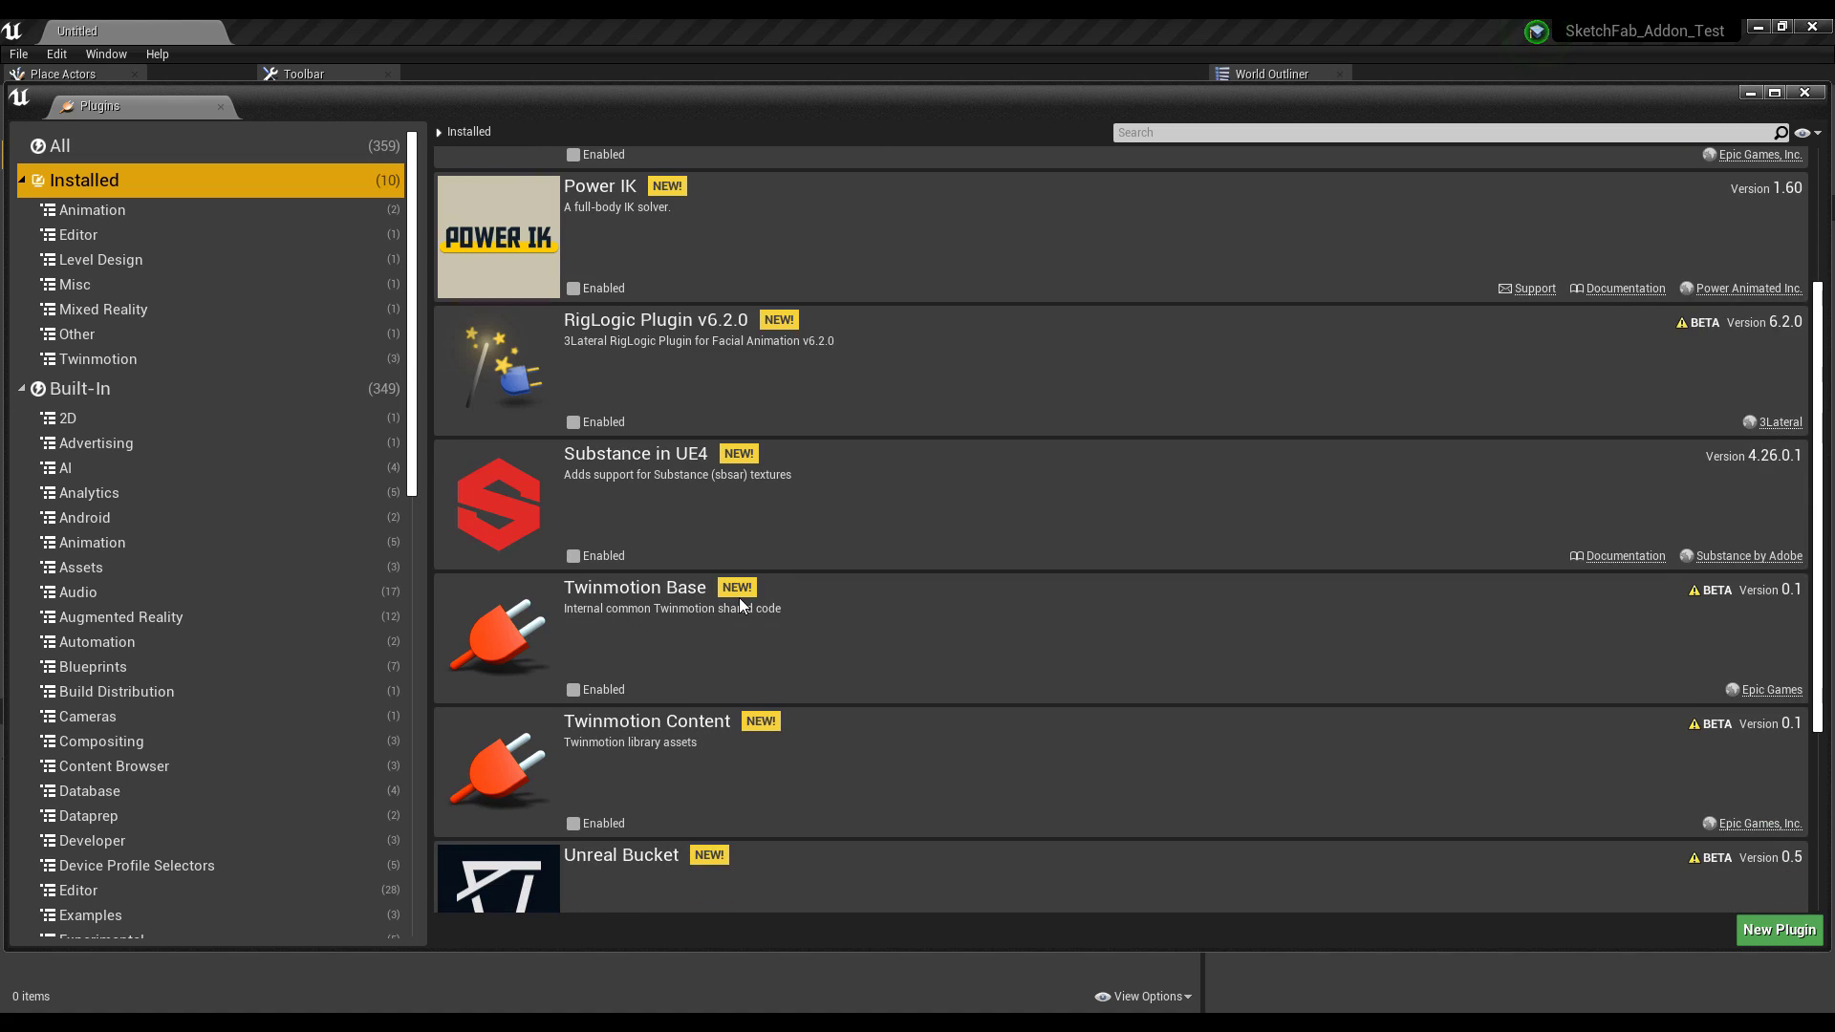
{"action": "scroll", "coordinate": [740, 602], "scroll_direction": "down", "scroll_amount": 4}
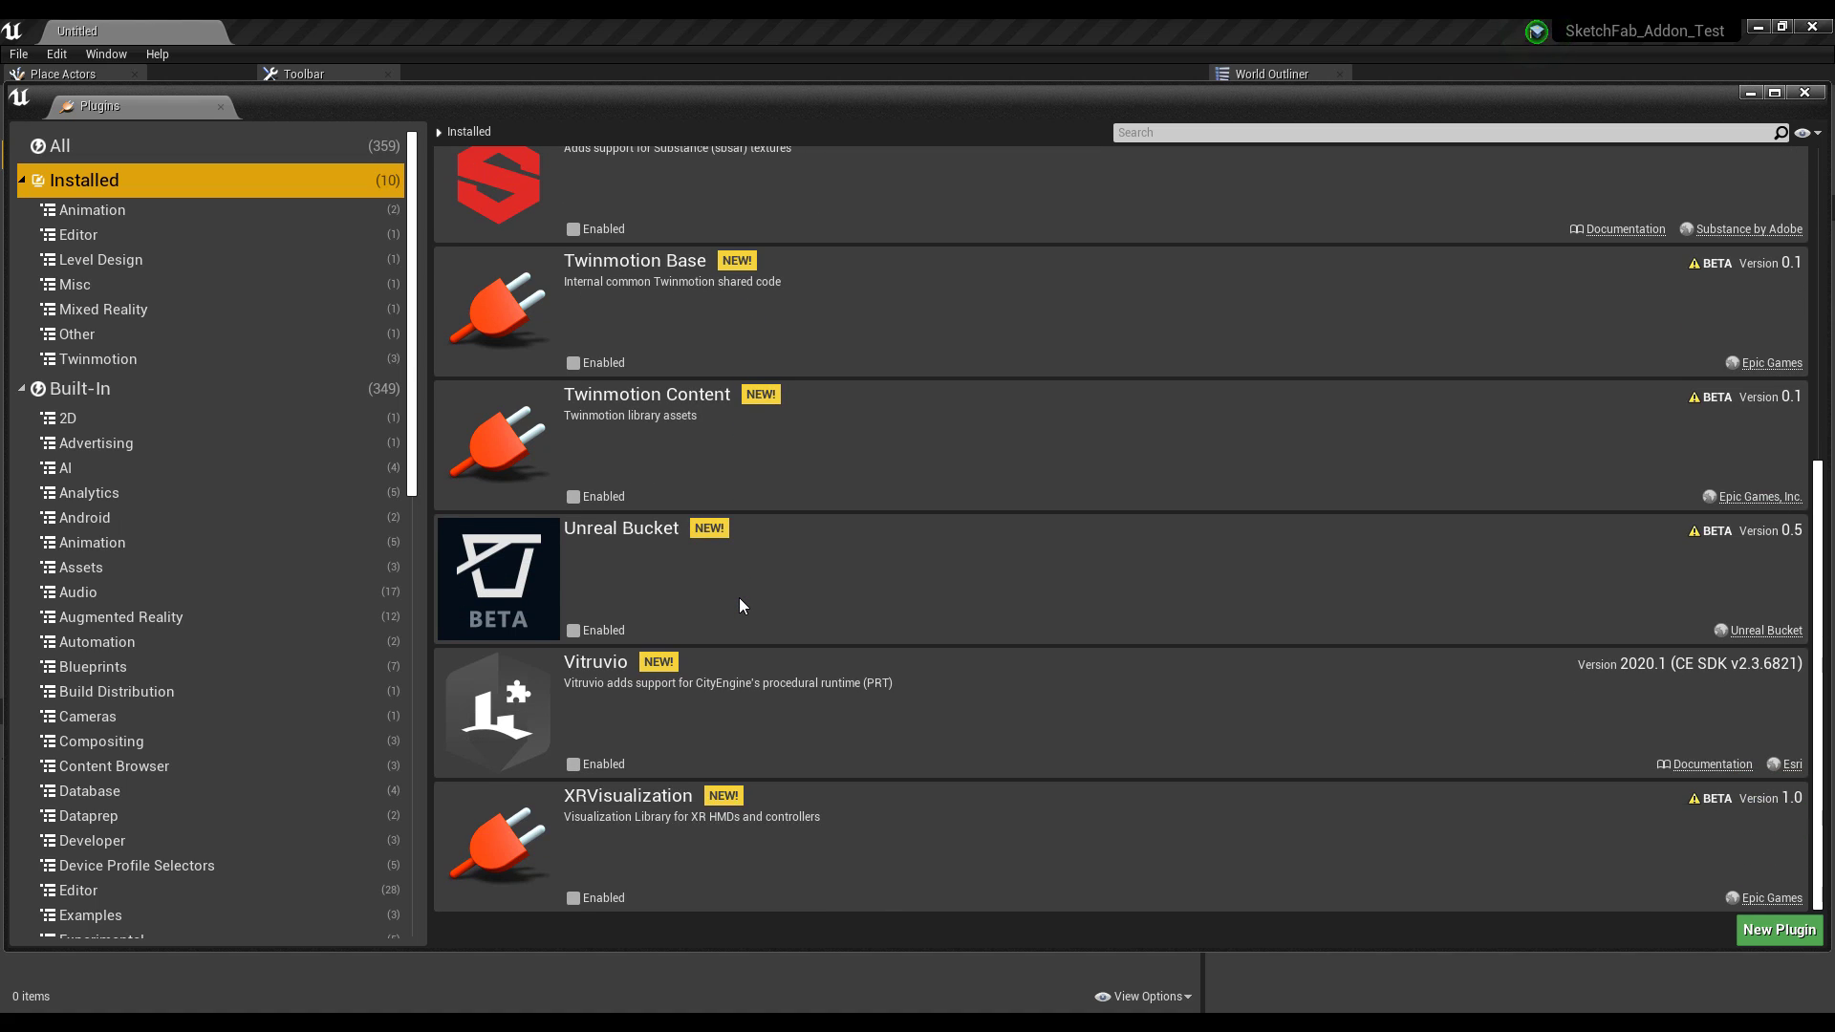
{"action": "scroll", "coordinate": [739, 604], "scroll_direction": "up", "scroll_amount": 5}
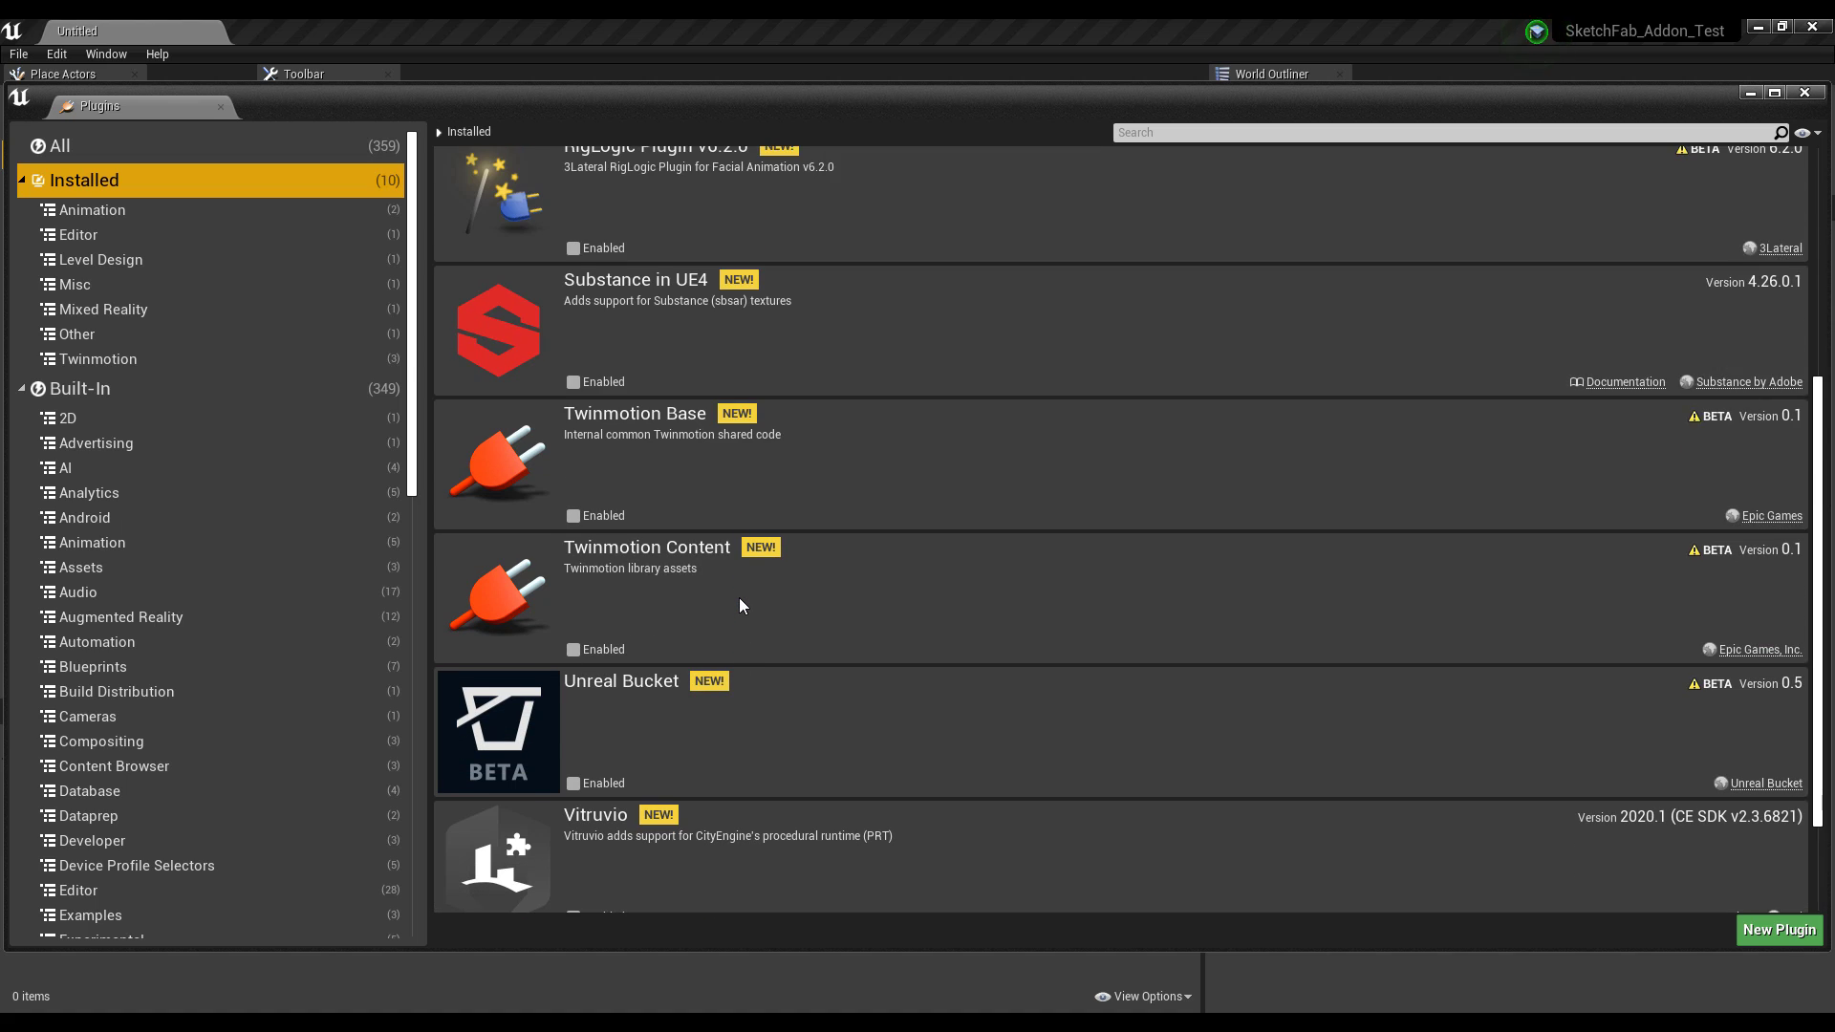
{"action": "left_click", "coordinate": [129, 137]}
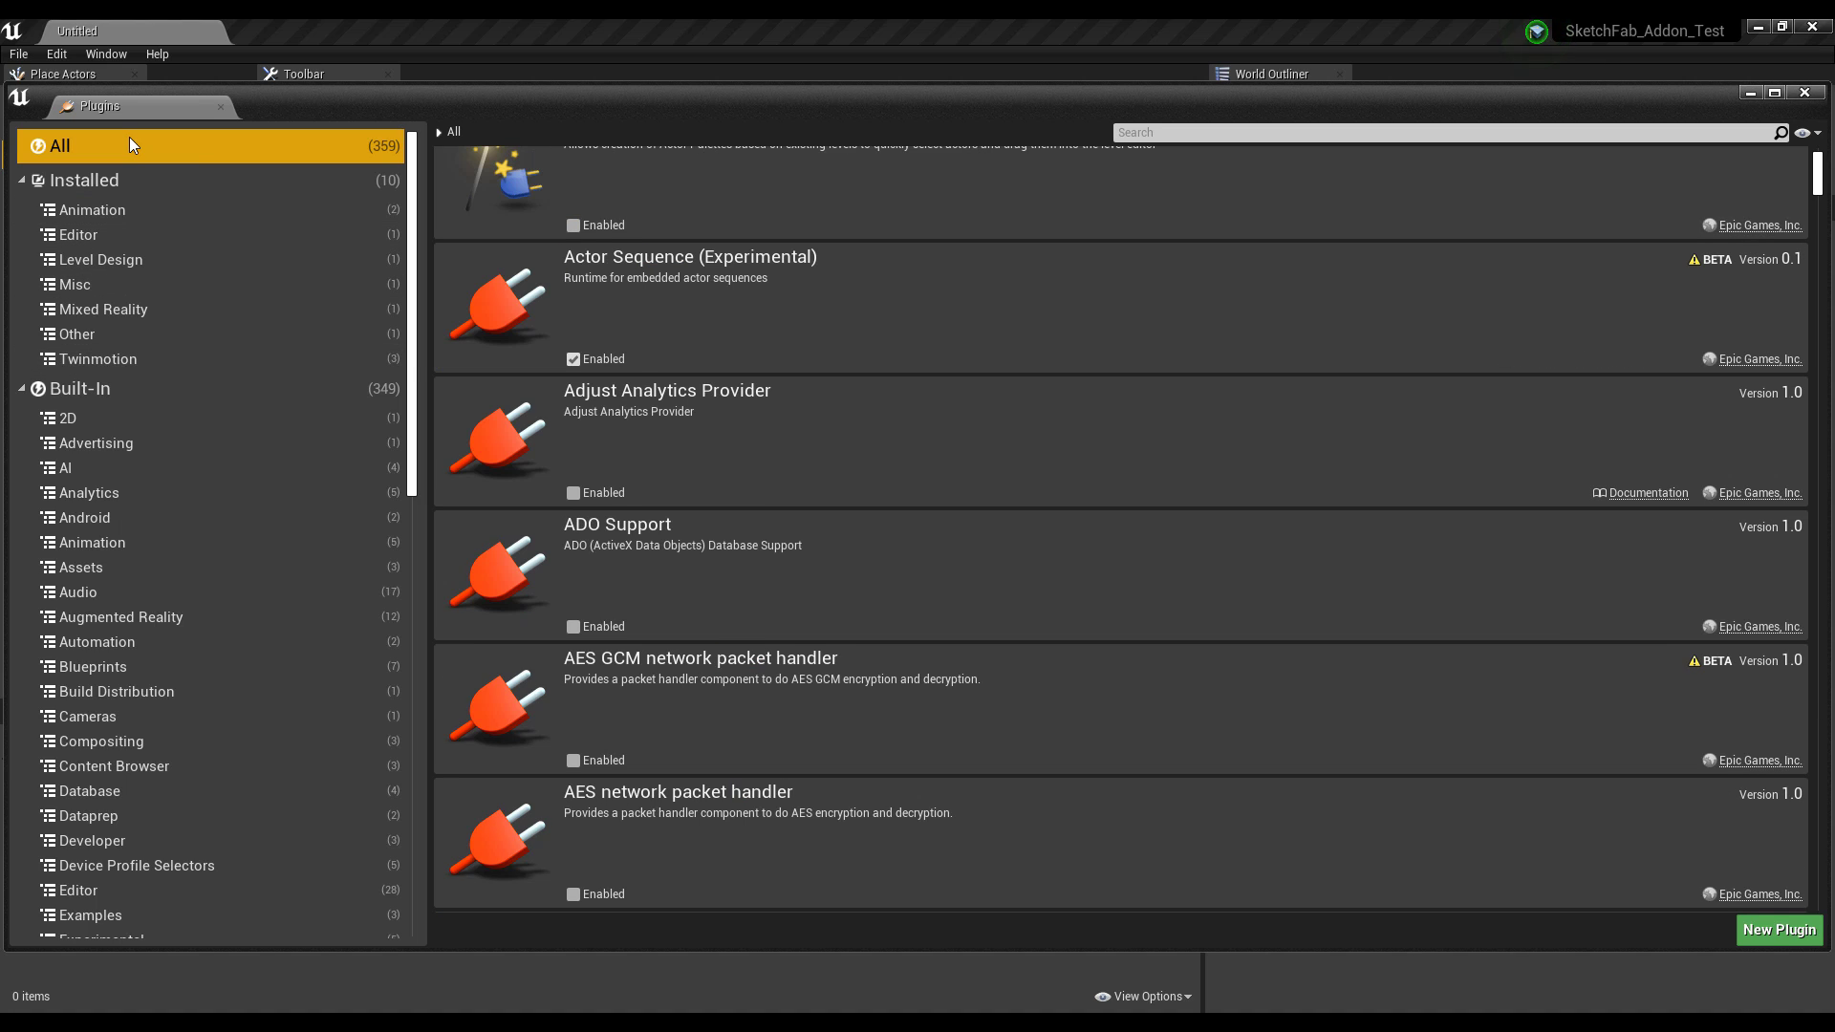
{"action": "left_click", "coordinate": [1308, 126]}
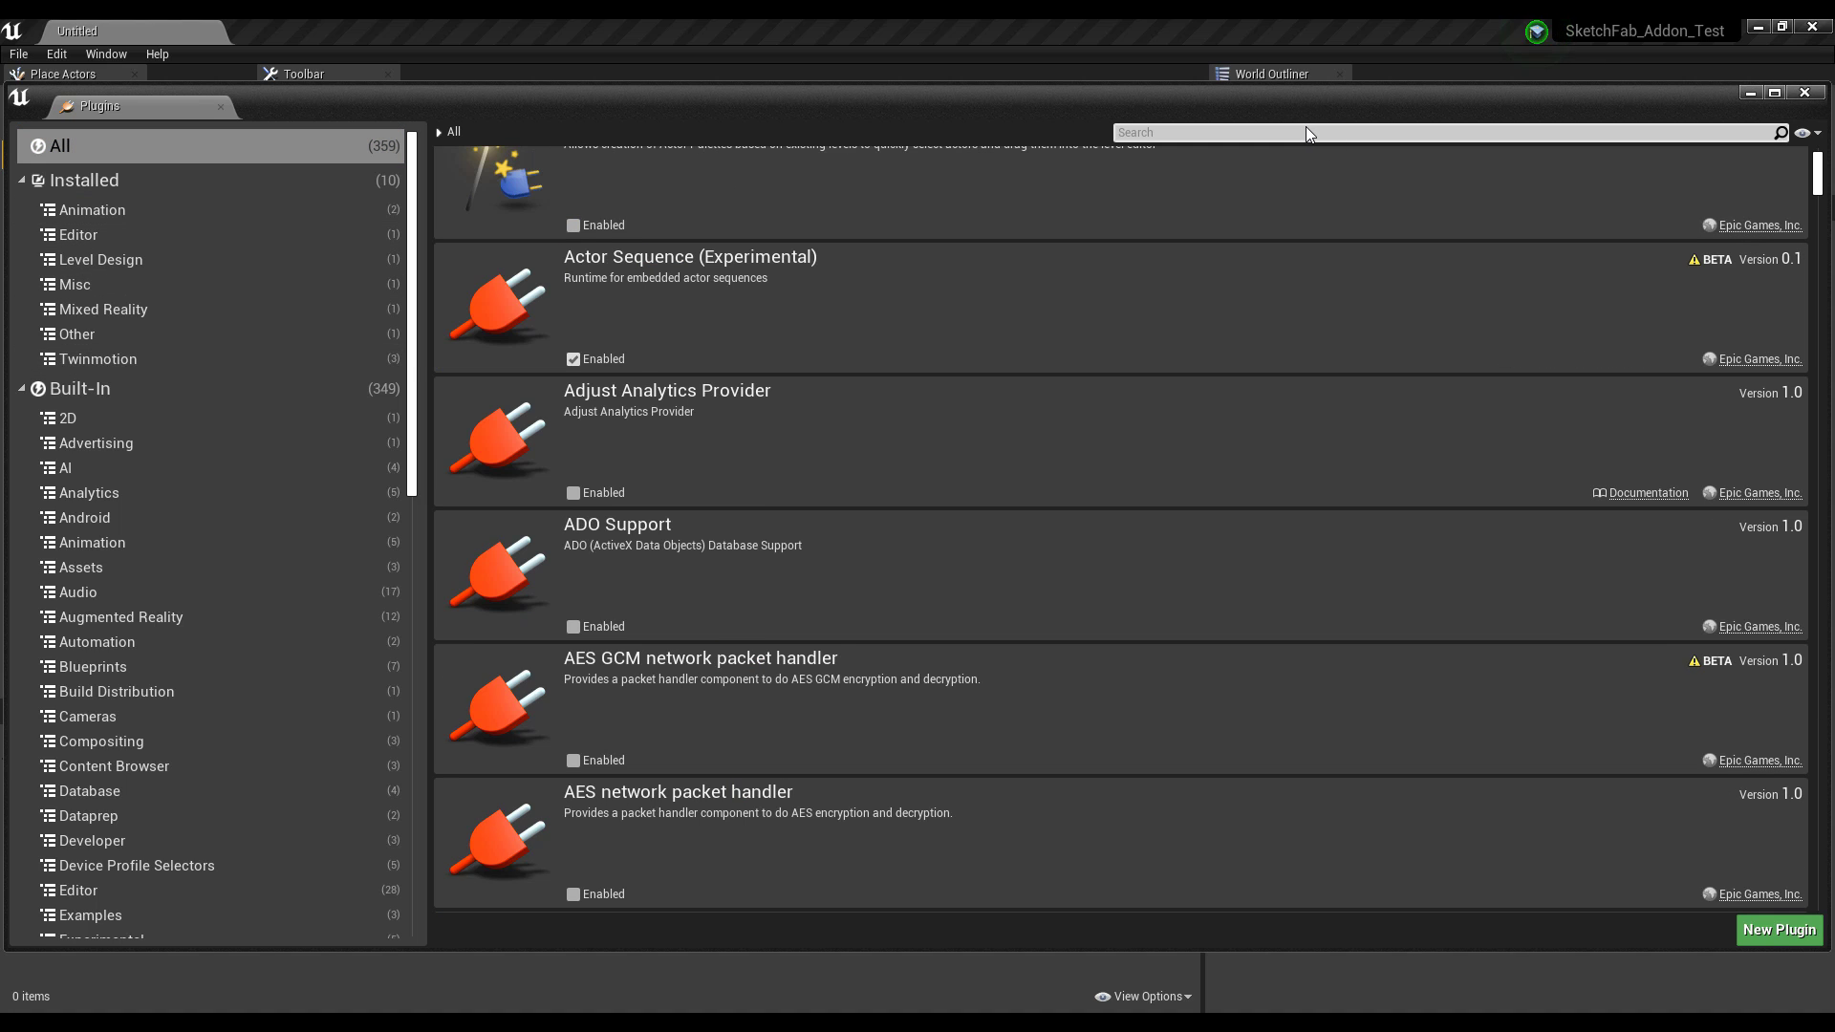
{"action": "type", "text": "sketc"}
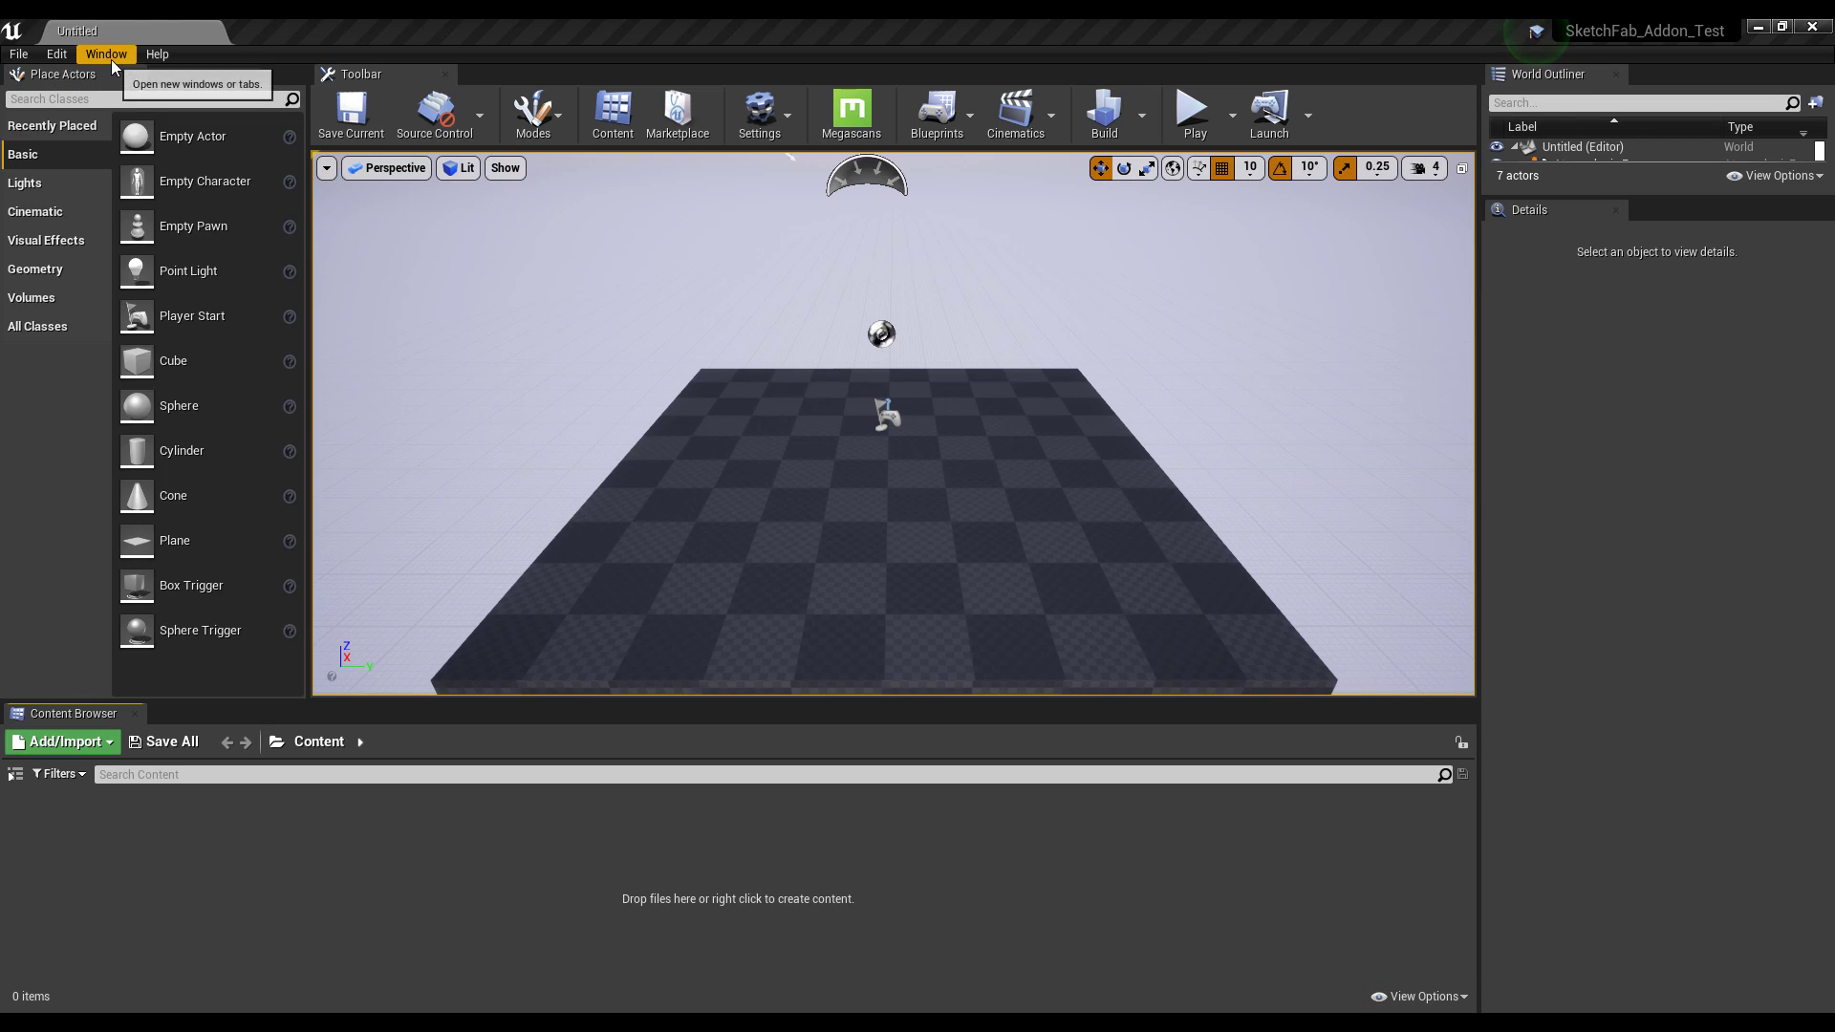
- Open the Sketchfab Asset Browser from the Window menu
{"action": "left_click", "coordinate": [110, 58]}
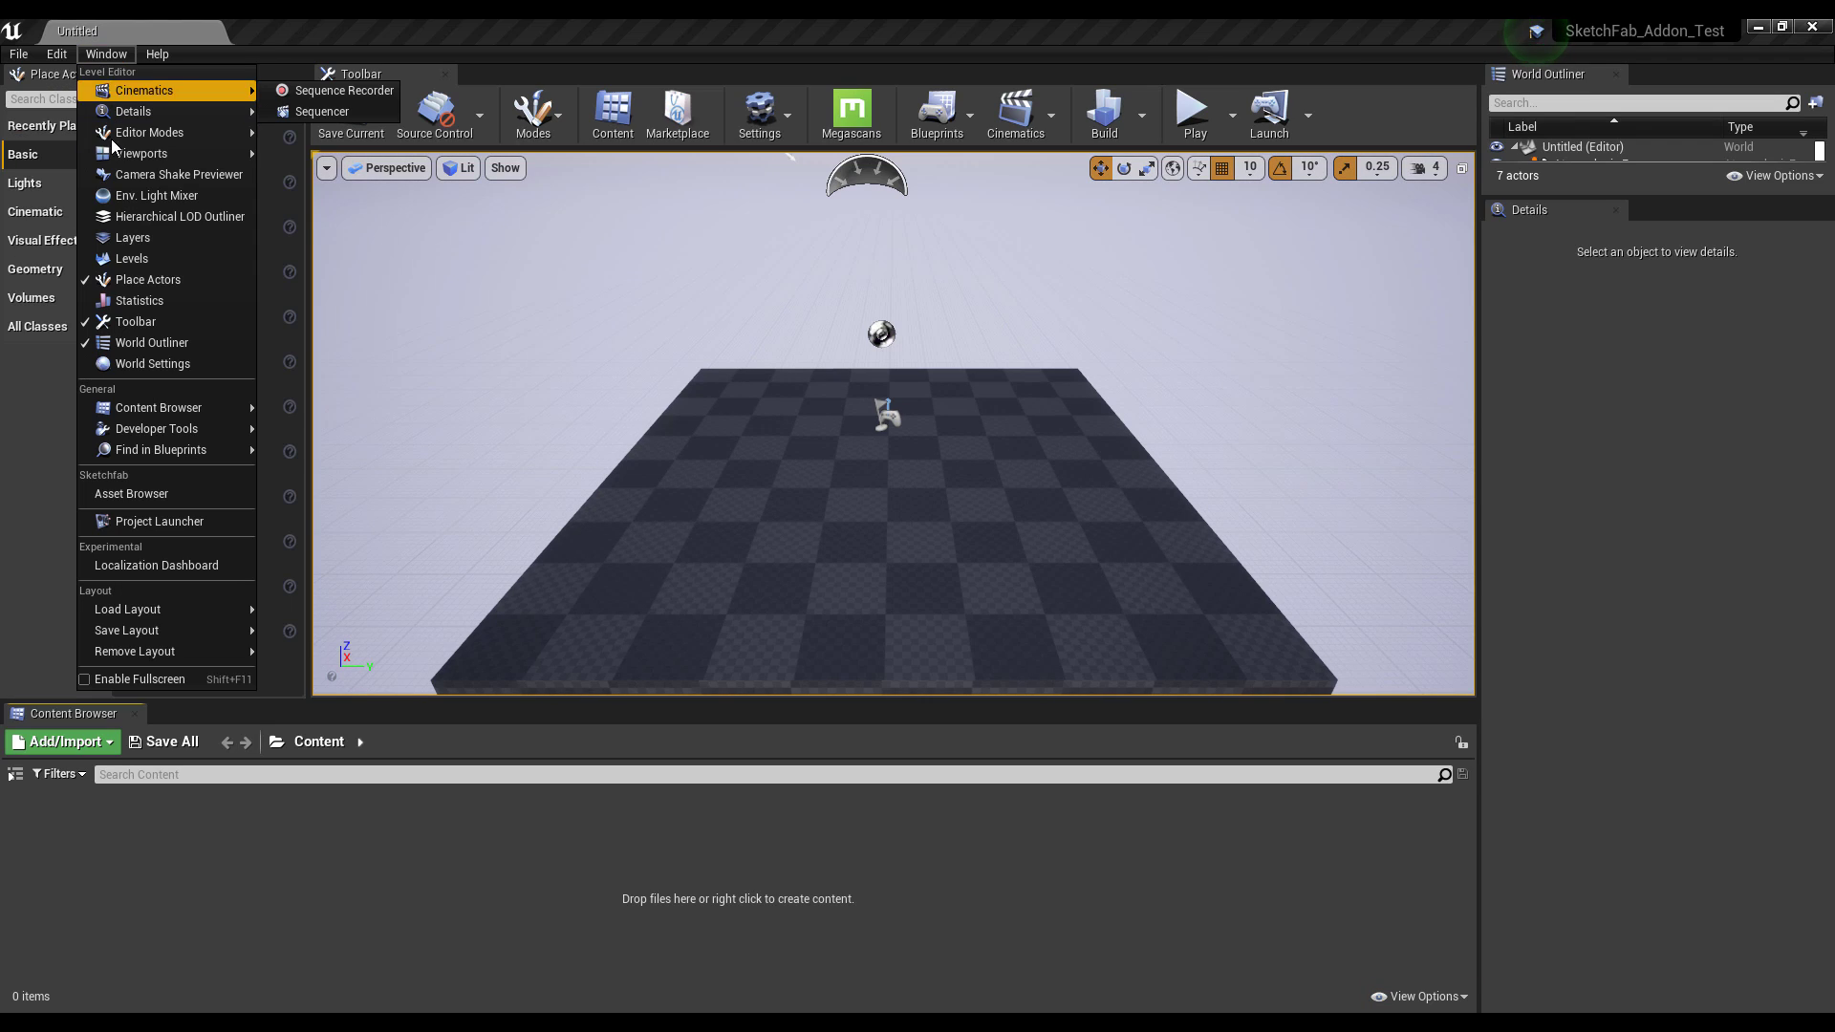
{"action": "left_click", "coordinate": [136, 493]}
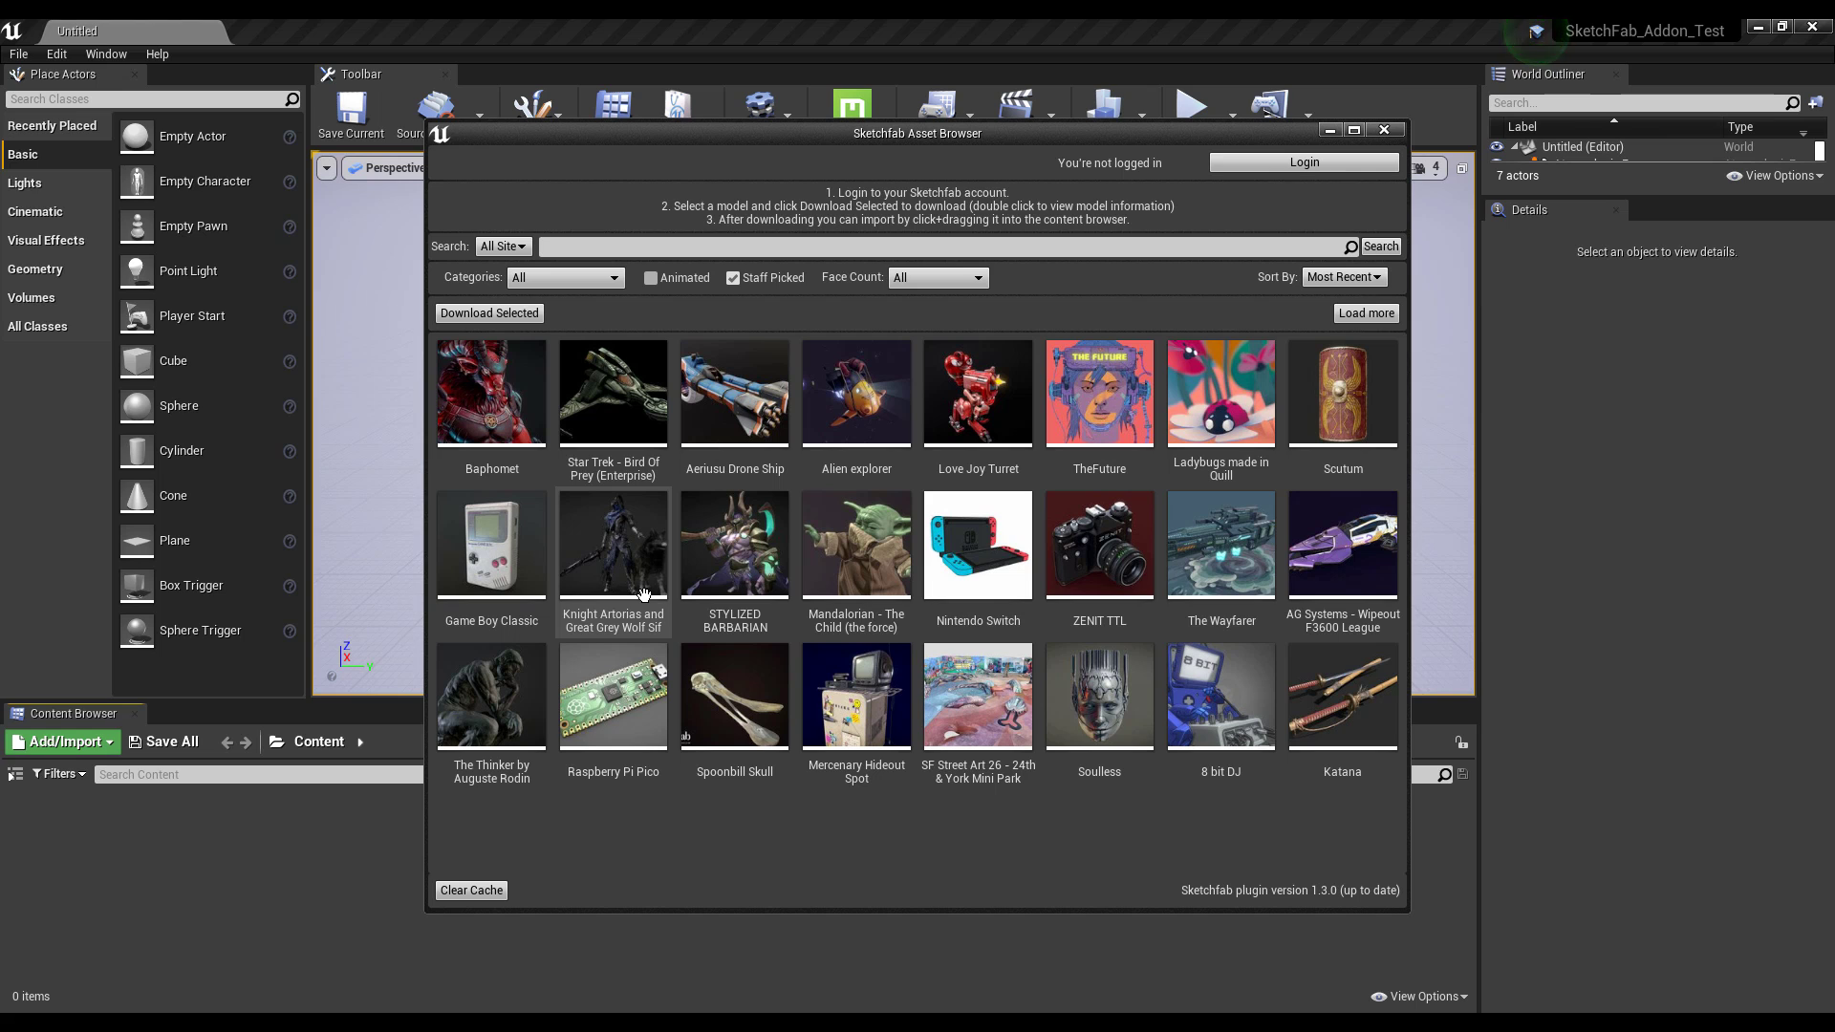
{"action": "left_click", "coordinate": [674, 282]}
{"action": "left_click", "coordinate": [675, 283]}
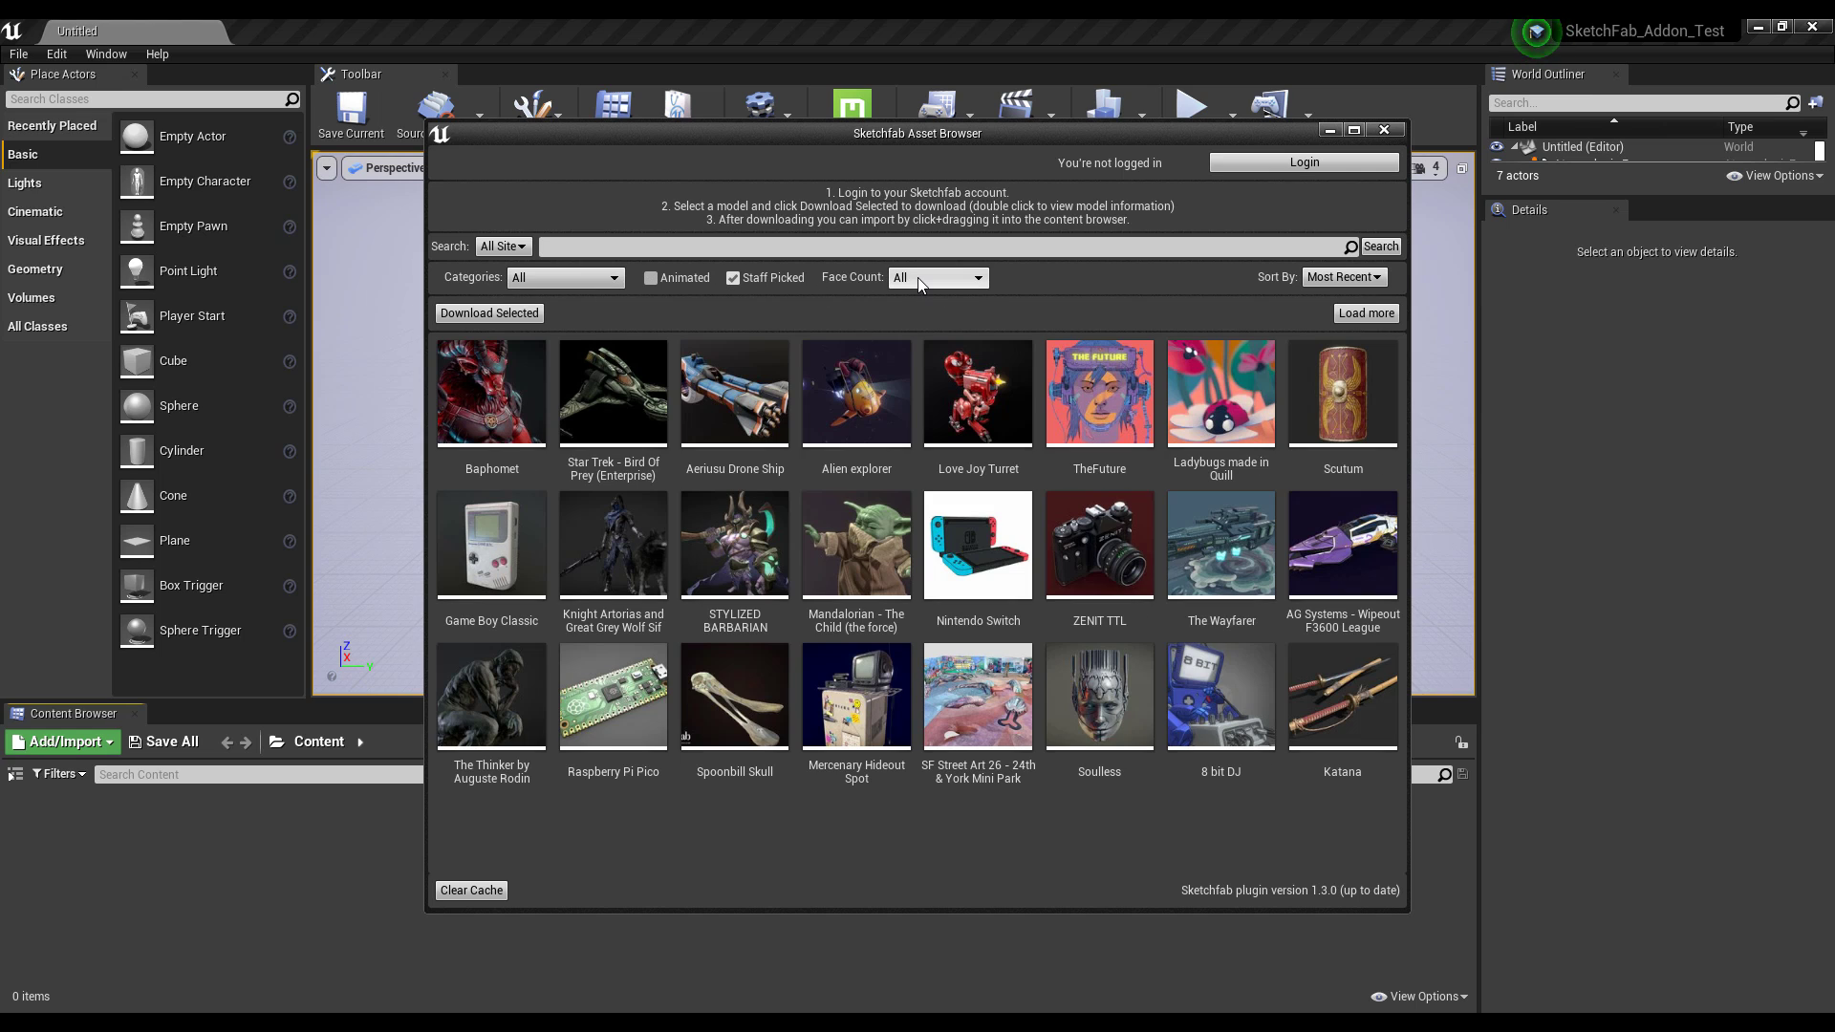
- Sort the staff-picked models by Most Viewed, then by Most Liked
{"action": "left_click", "coordinate": [1343, 277]}
{"action": "left_click", "coordinate": [1343, 346]}
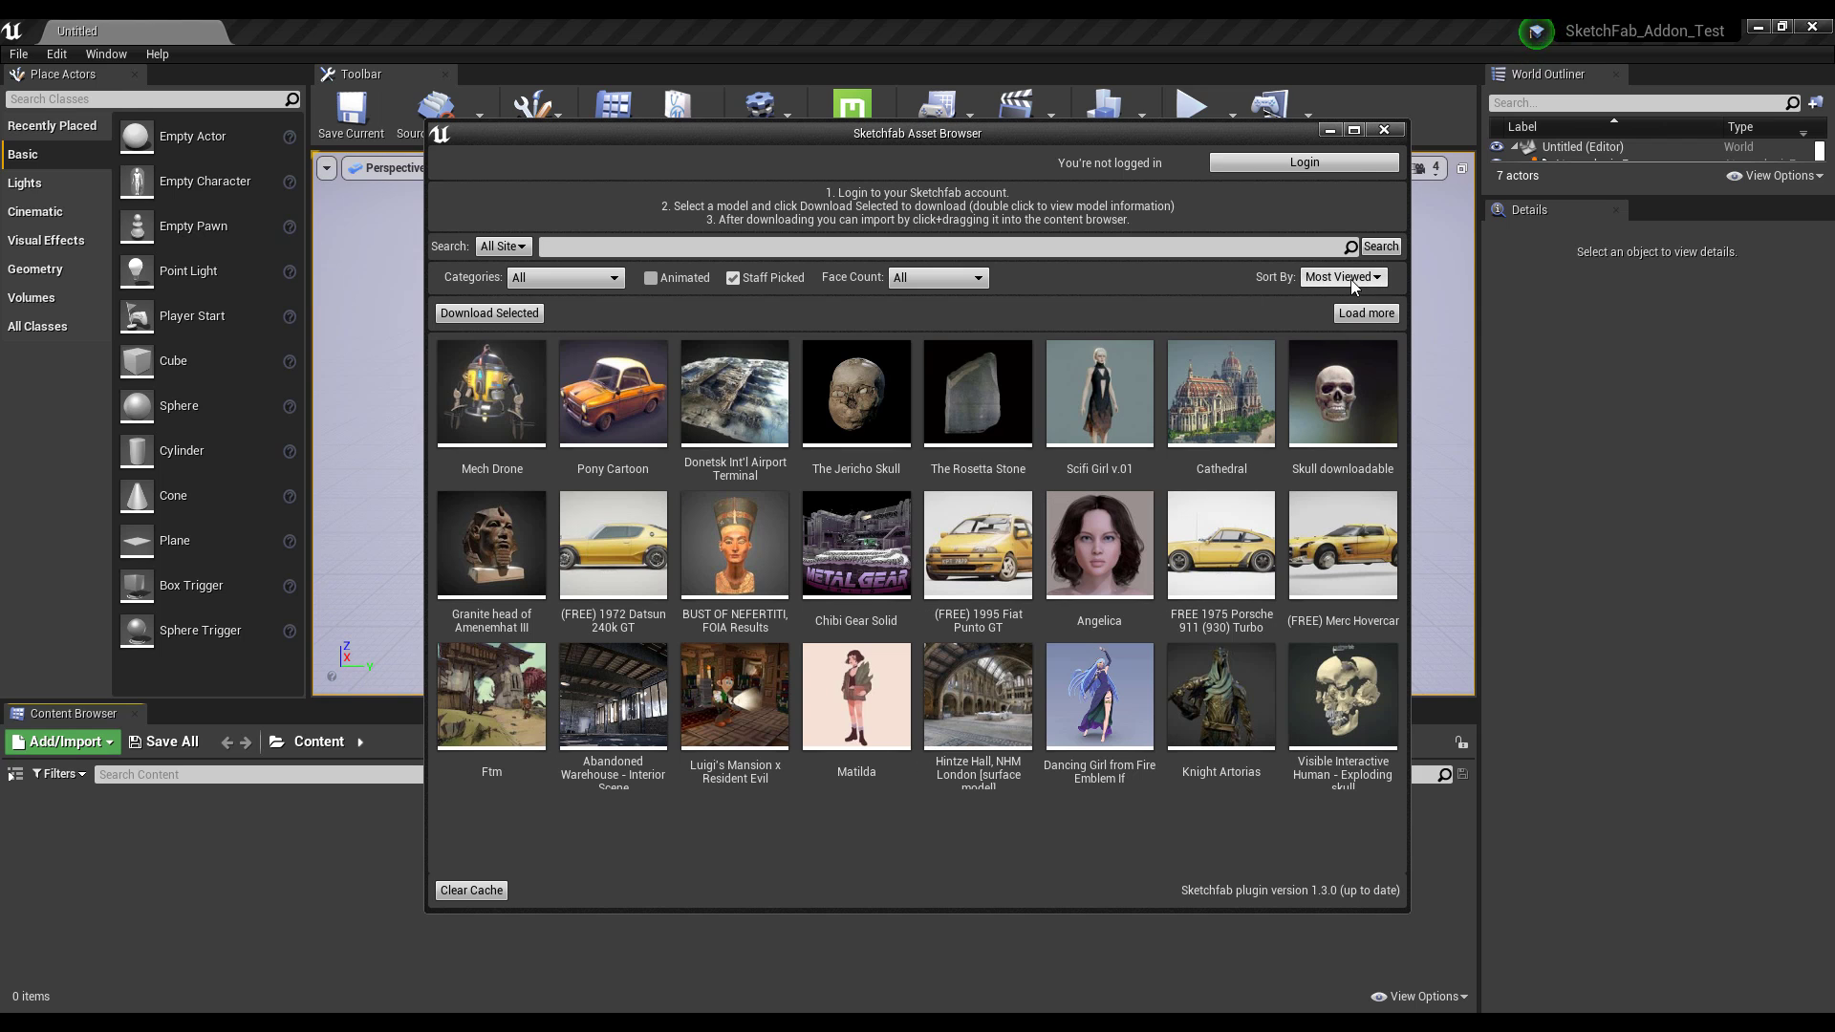
{"action": "left_click", "coordinate": [1350, 279]}
{"action": "left_click", "coordinate": [1350, 318]}
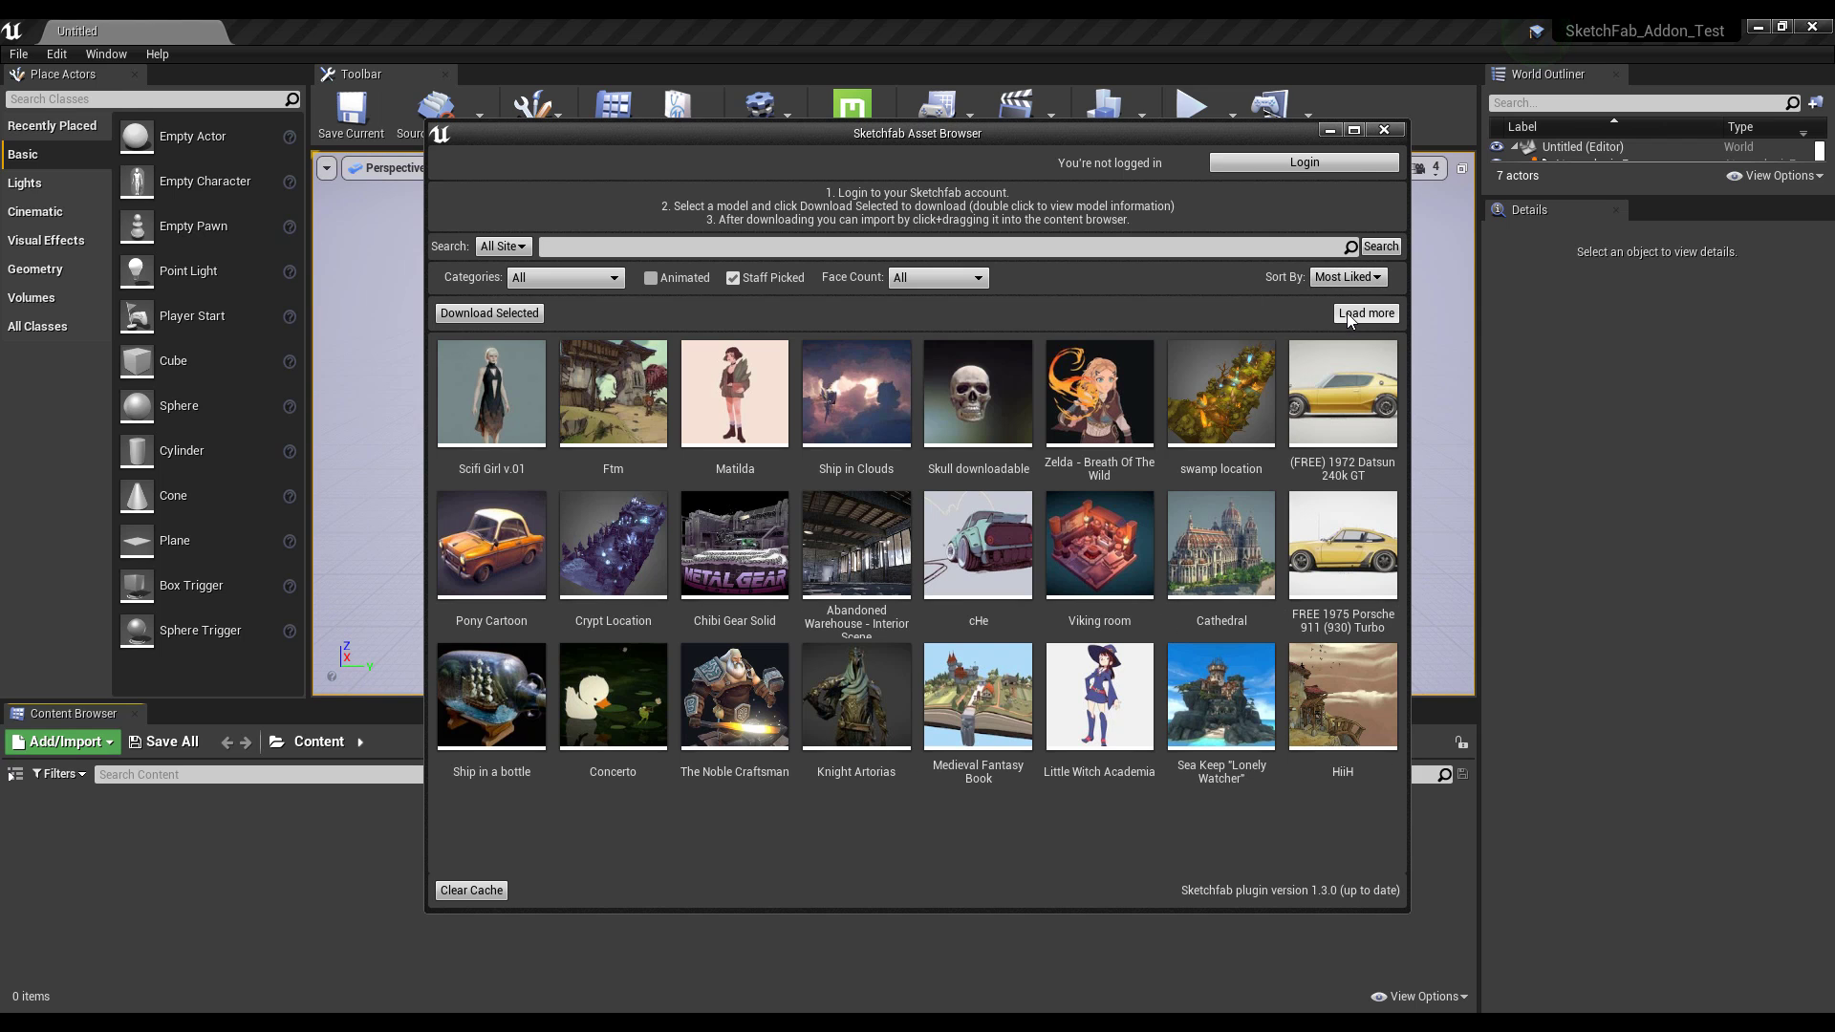
- Log in from the Asset Browser with the account email and password, then authorize the plugin
{"action": "left_click", "coordinate": [1280, 164]}
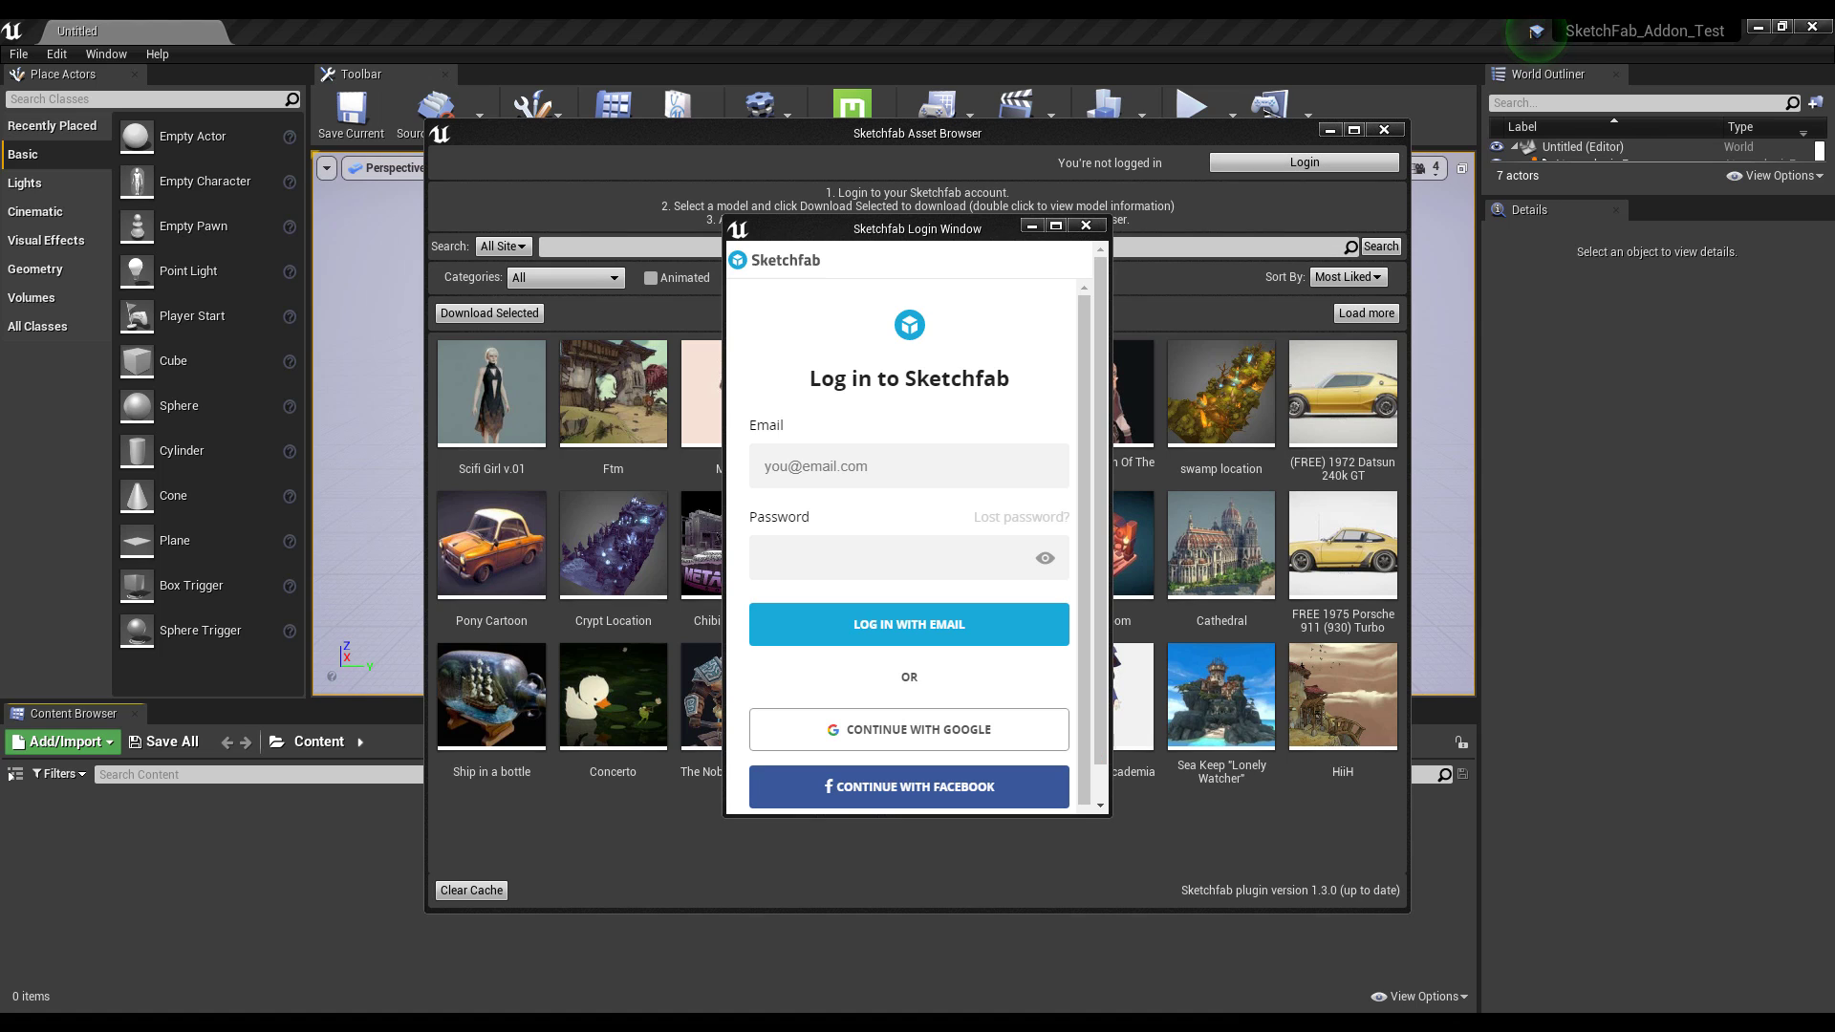
{"action": "left_click", "coordinate": [955, 468]}
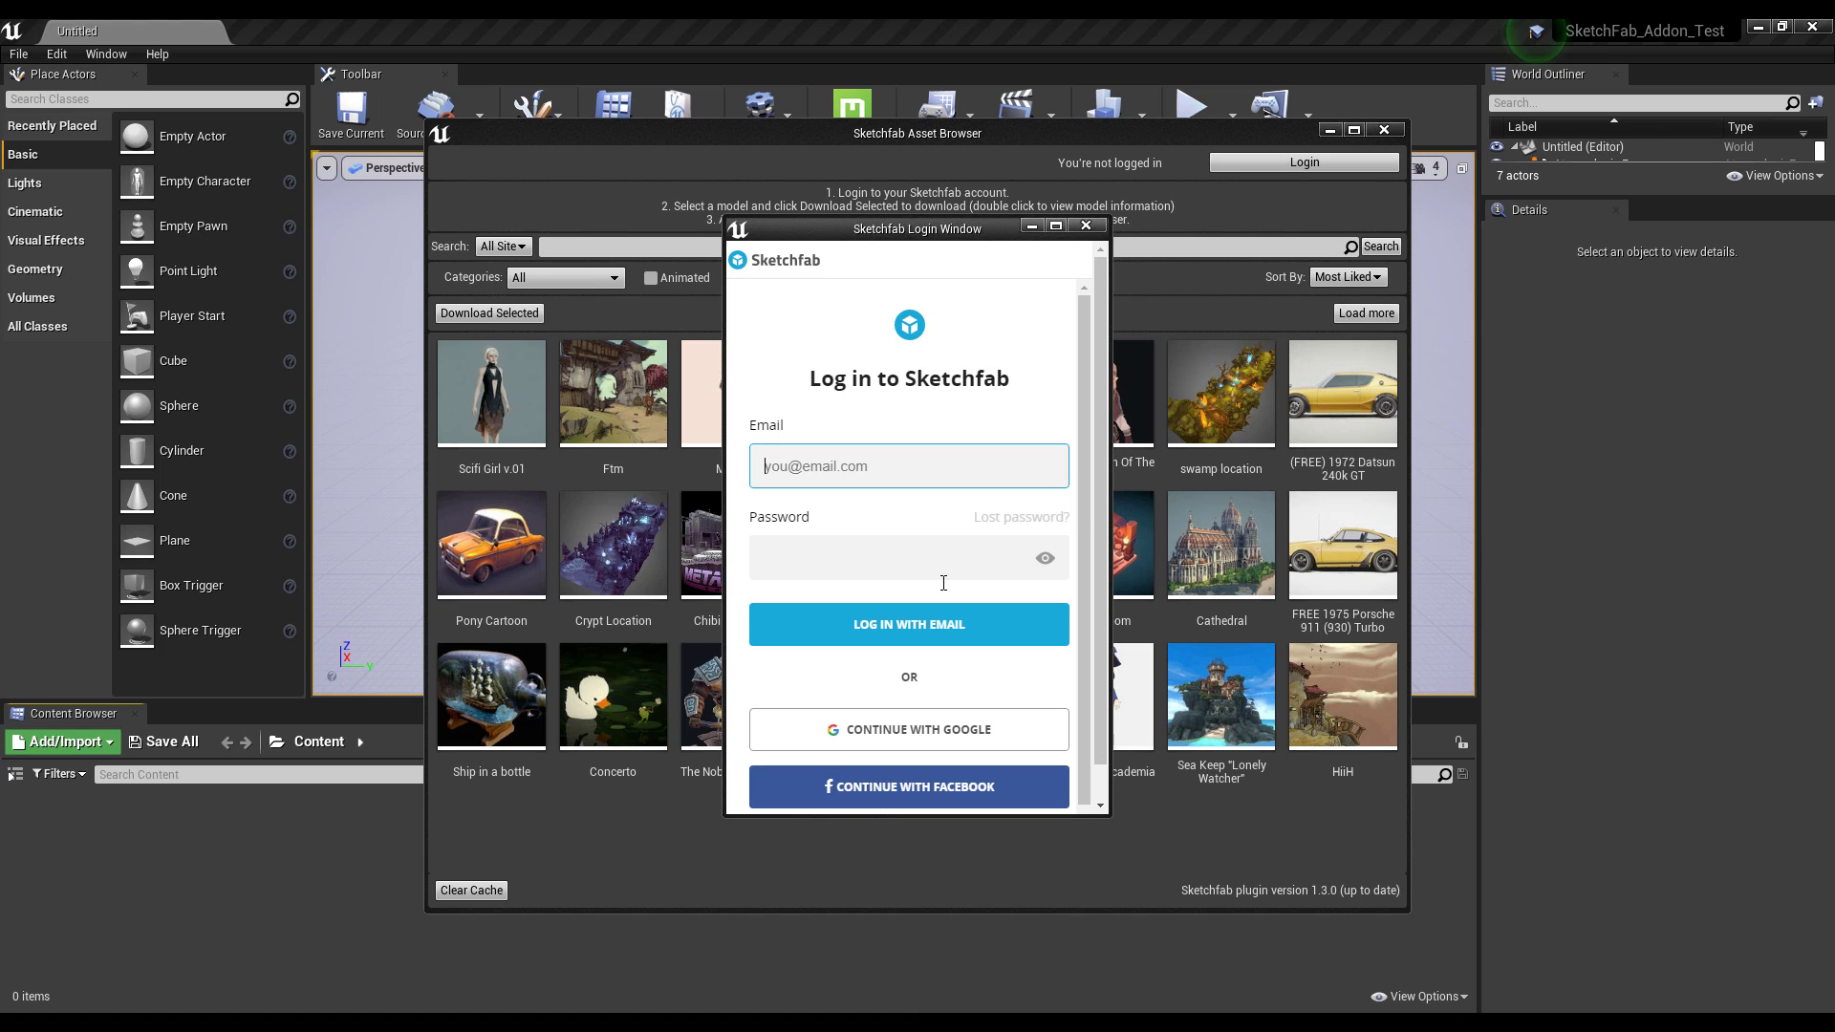
{"action": "left_click", "coordinate": [946, 564]}
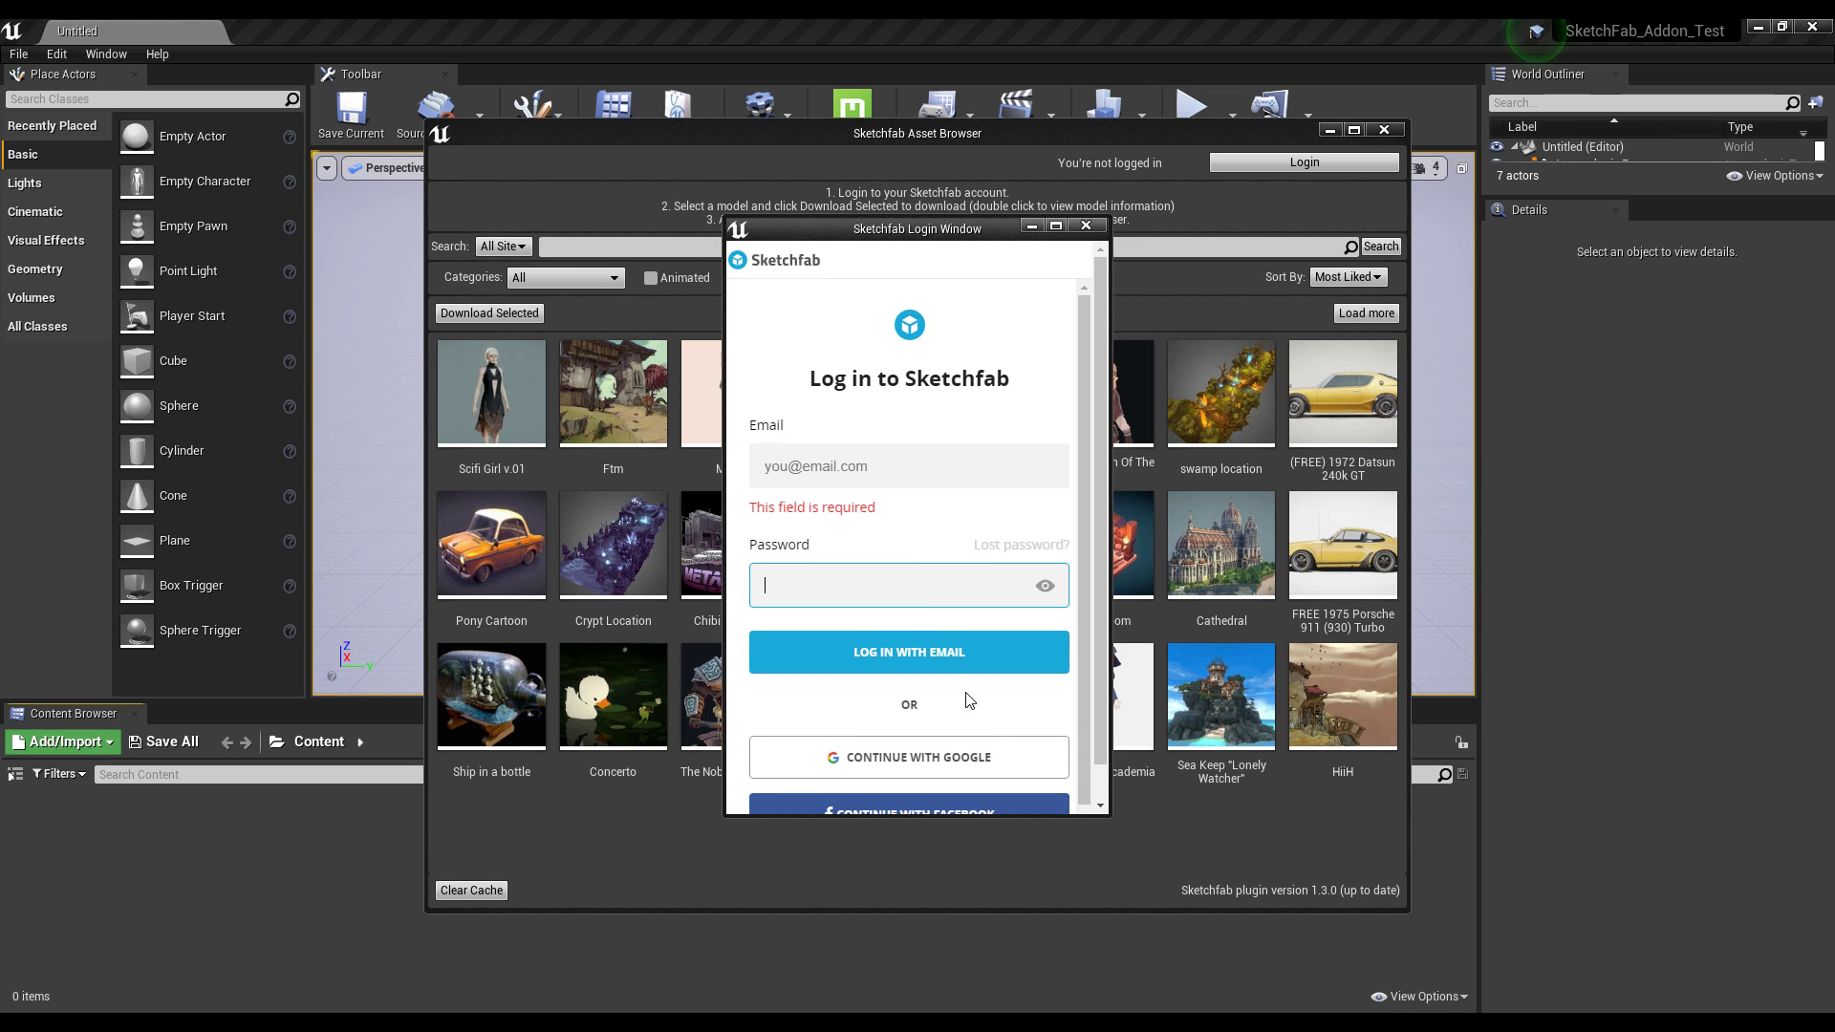
{"action": "scroll", "coordinate": [970, 701], "scroll_direction": "down", "scroll_amount": 1}
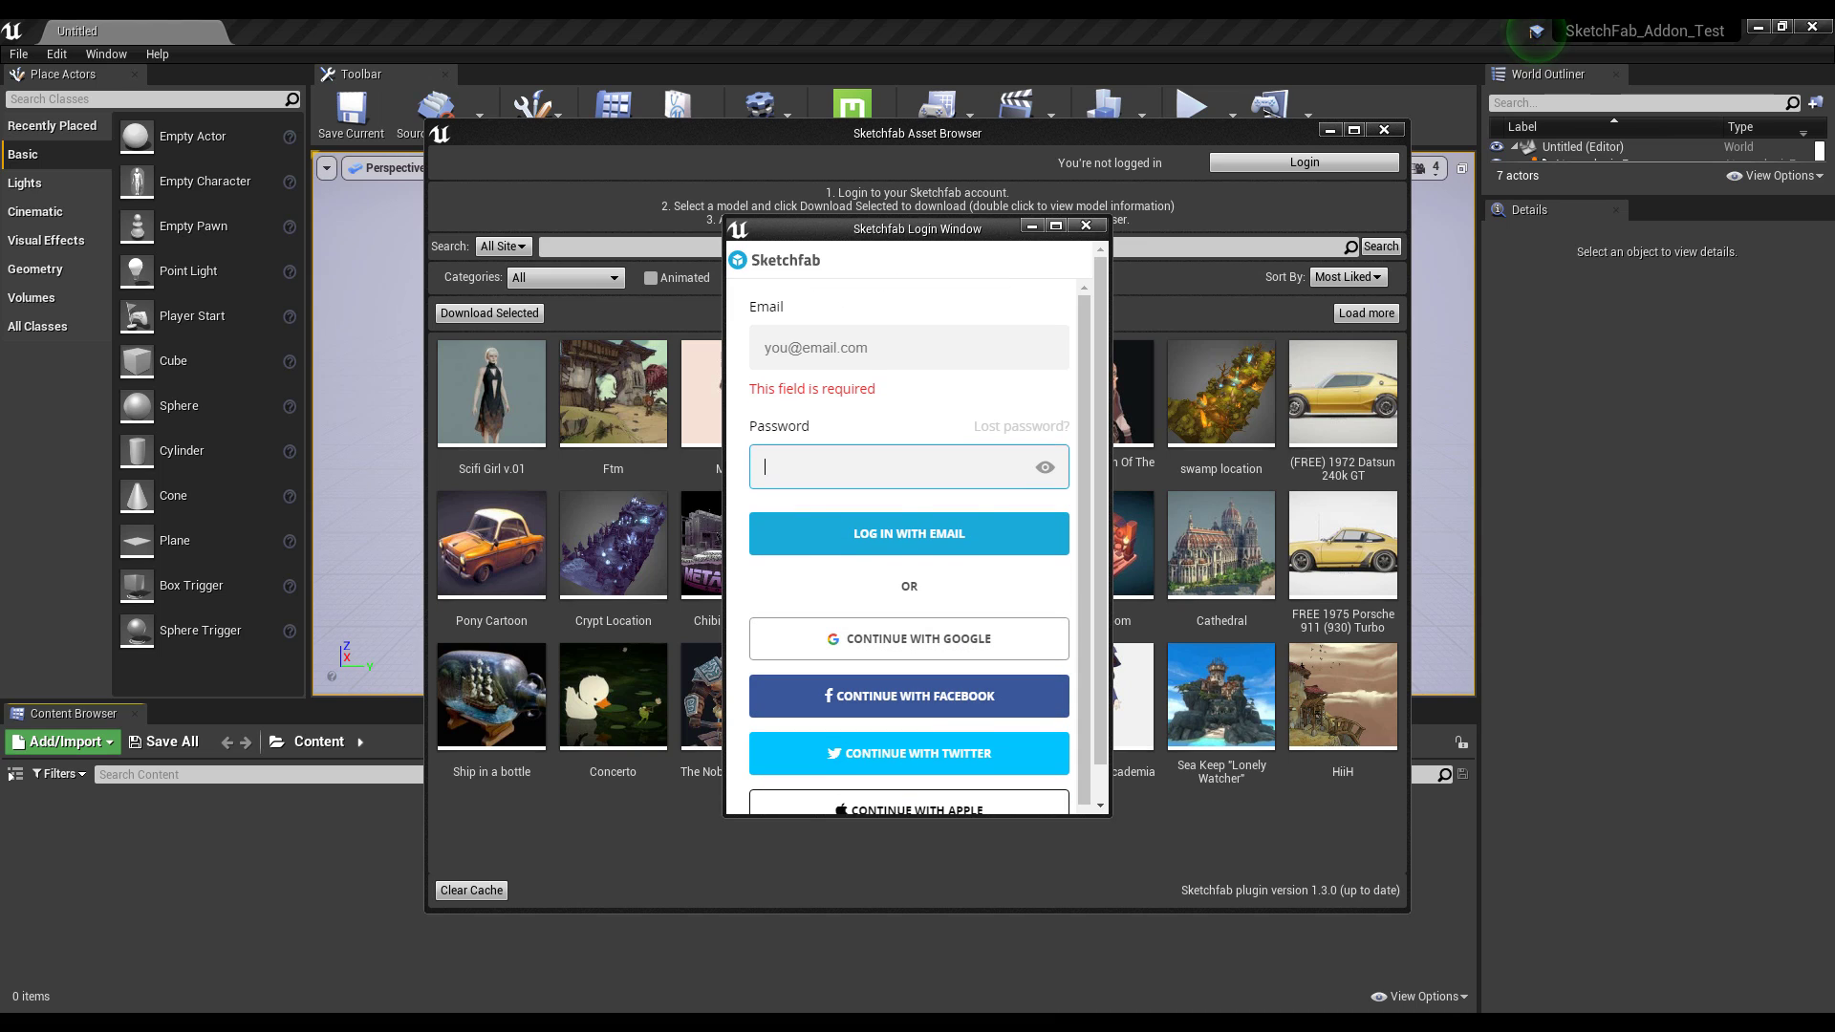
{"action": "left_click", "coordinate": [1035, 536]}
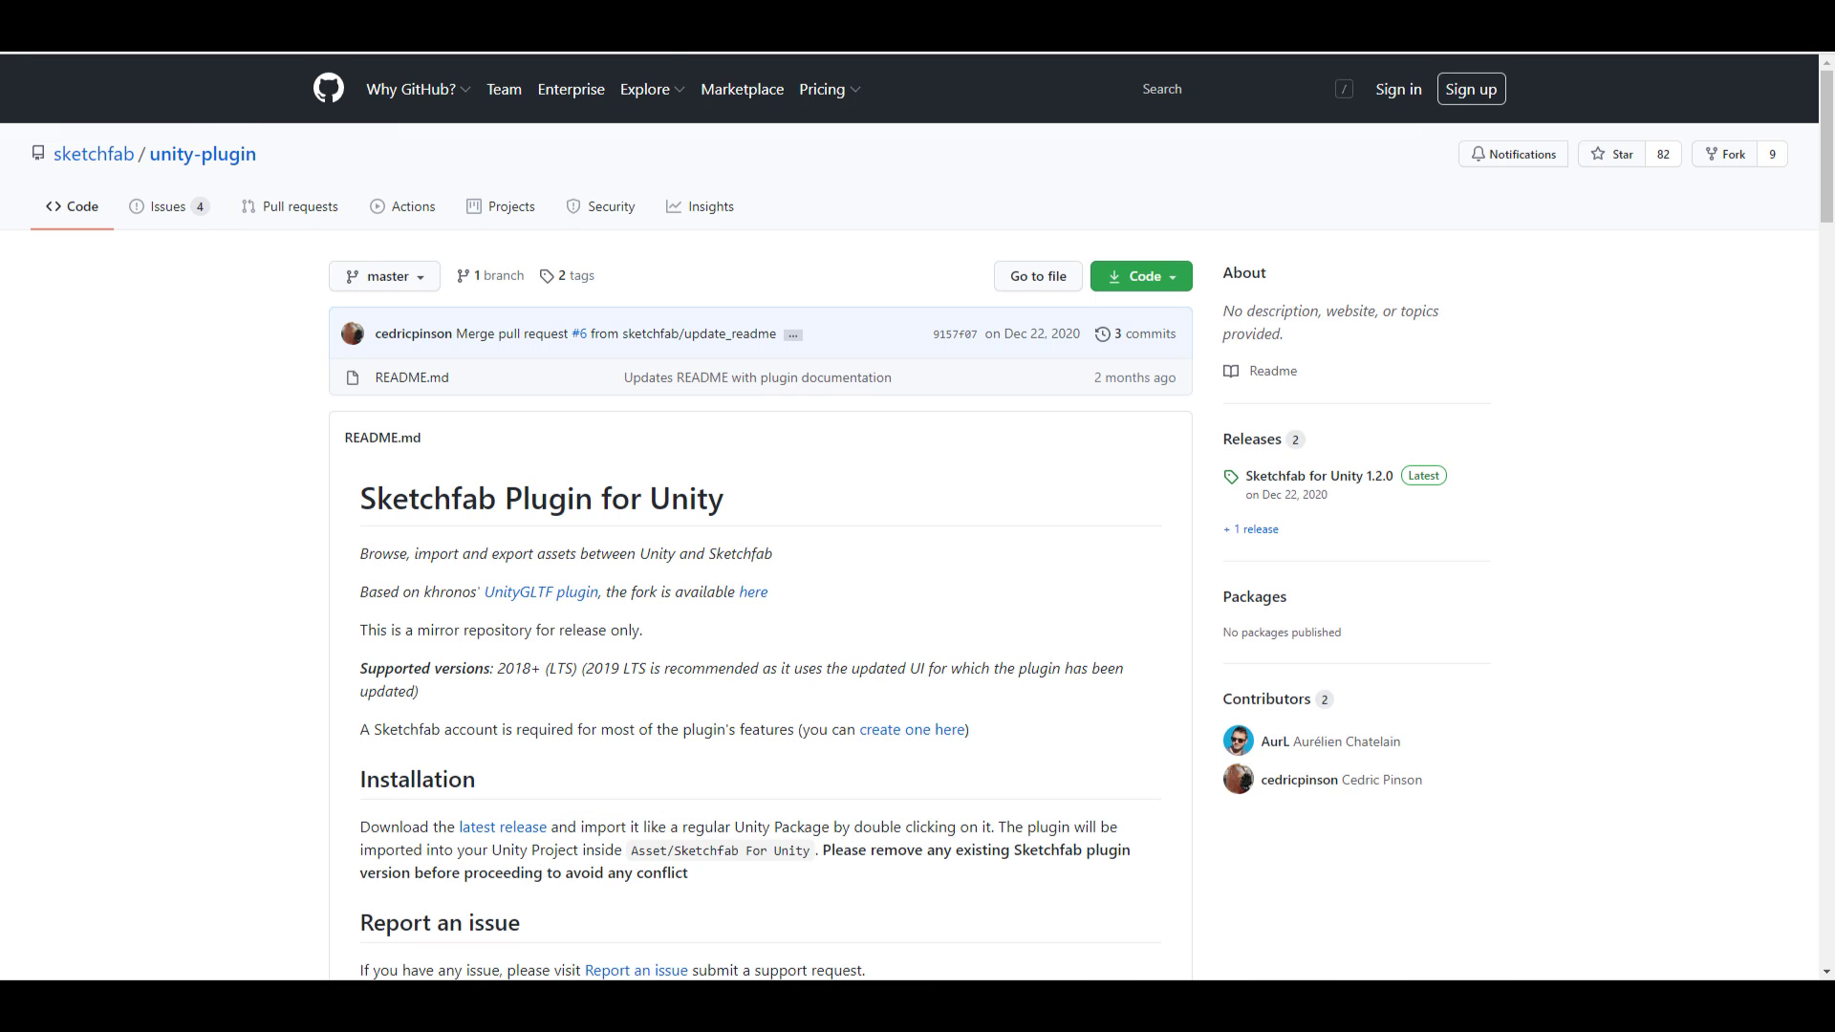
- From the unity-plugin README's Installation section, open the Sketchfab for Unity 1.2.0 release page
{"action": "scroll", "coordinate": [453, 474], "scroll_direction": "down", "scroll_amount": 3}
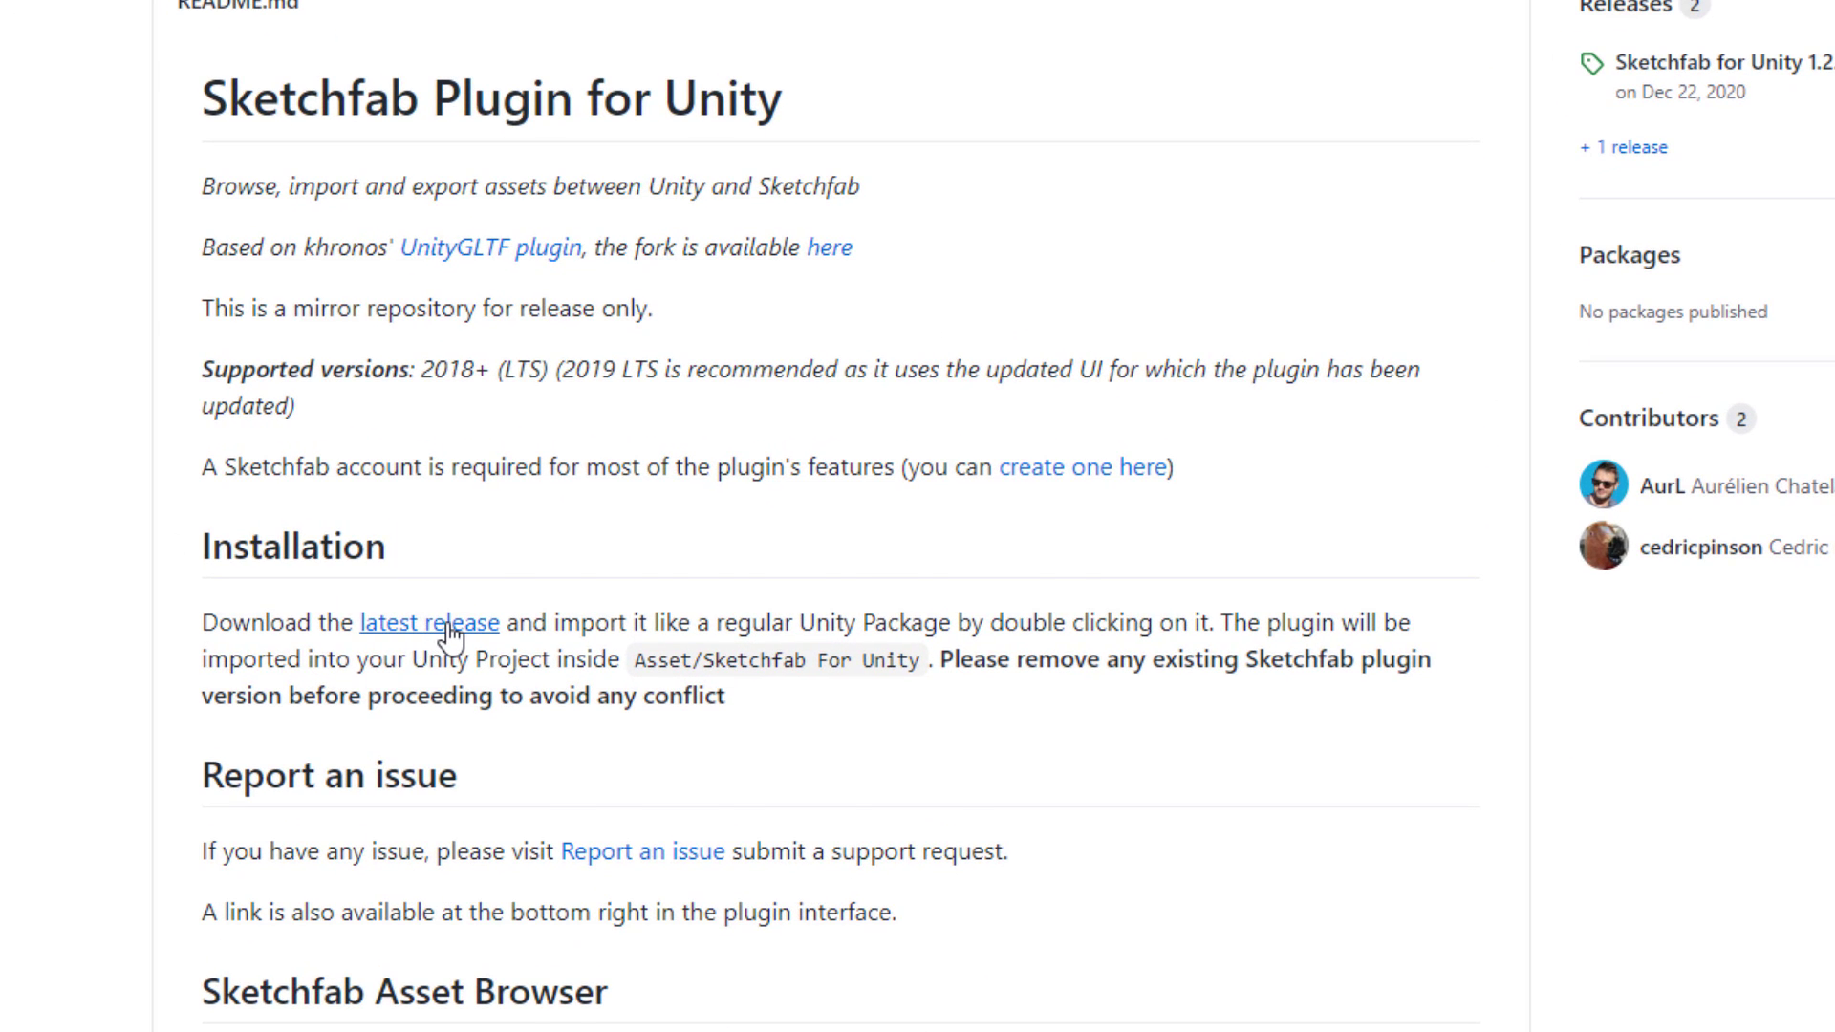
{"action": "left_click", "coordinate": [447, 625]}
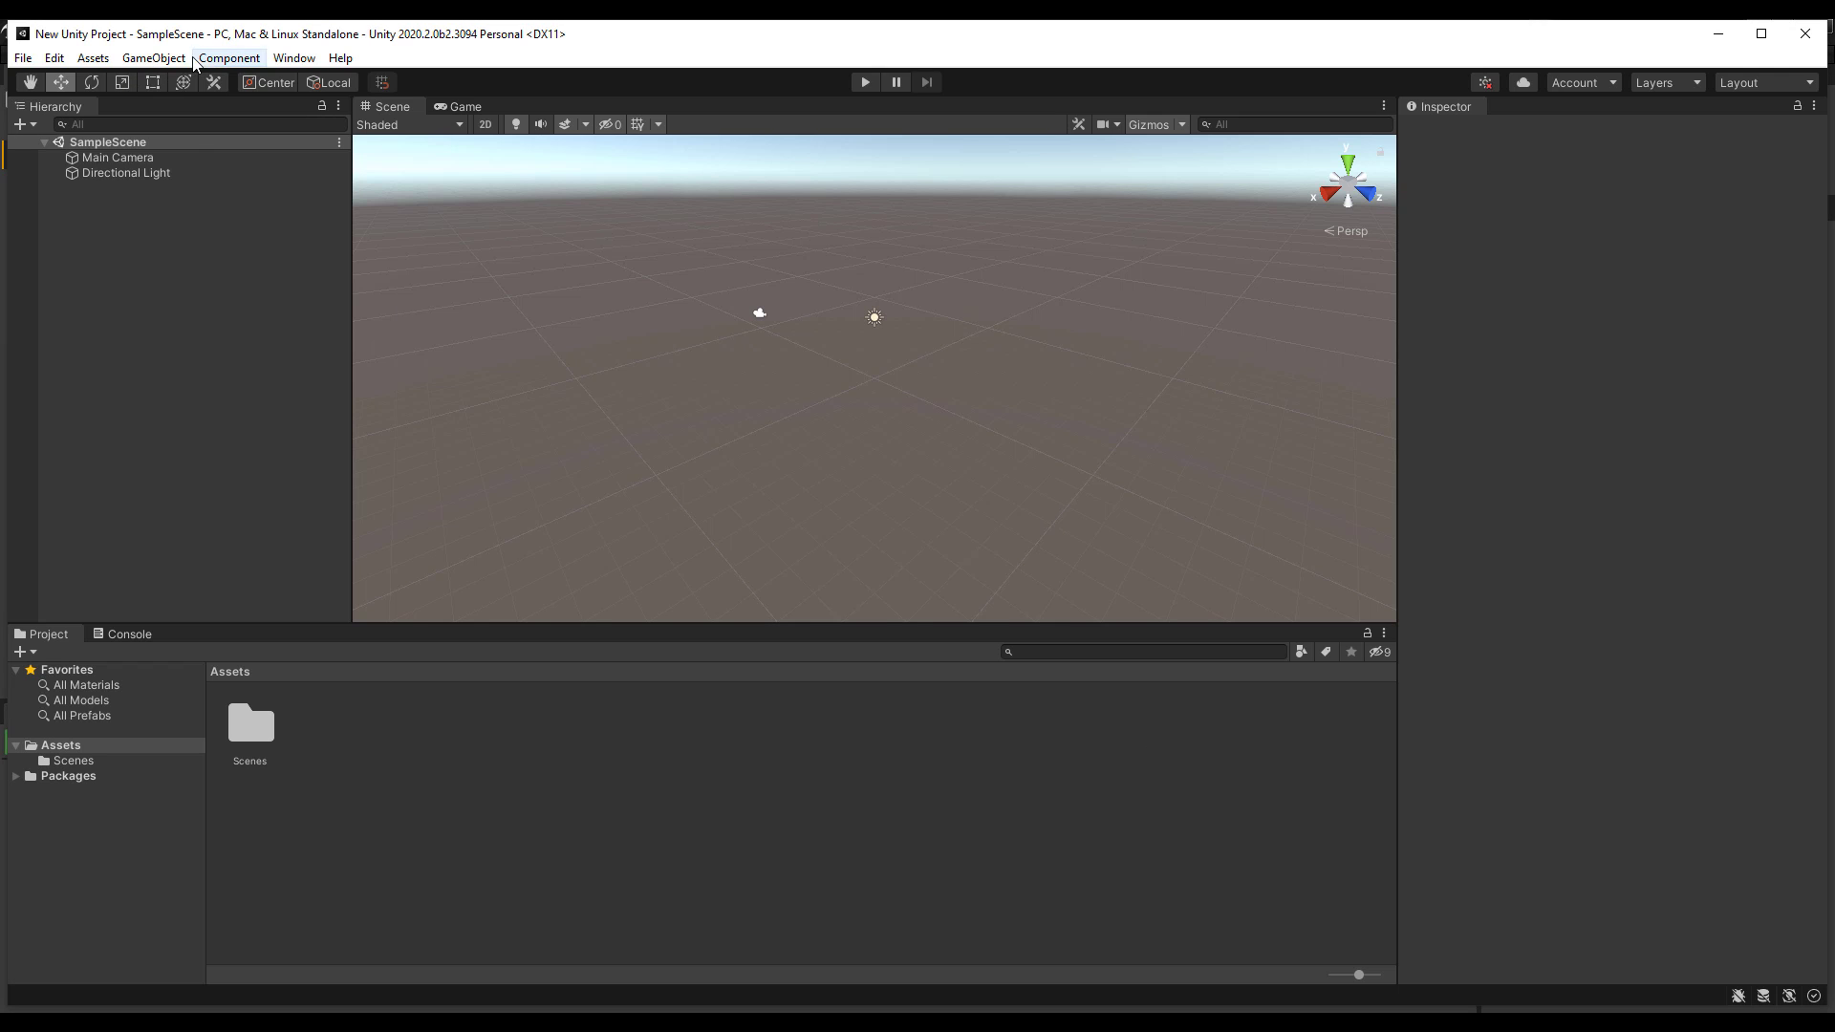
- Import all files of SketchfabForUnity-v1.2.0.unitypackage as a custom package into the Unity project
{"action": "left_click", "coordinate": [103, 63]}
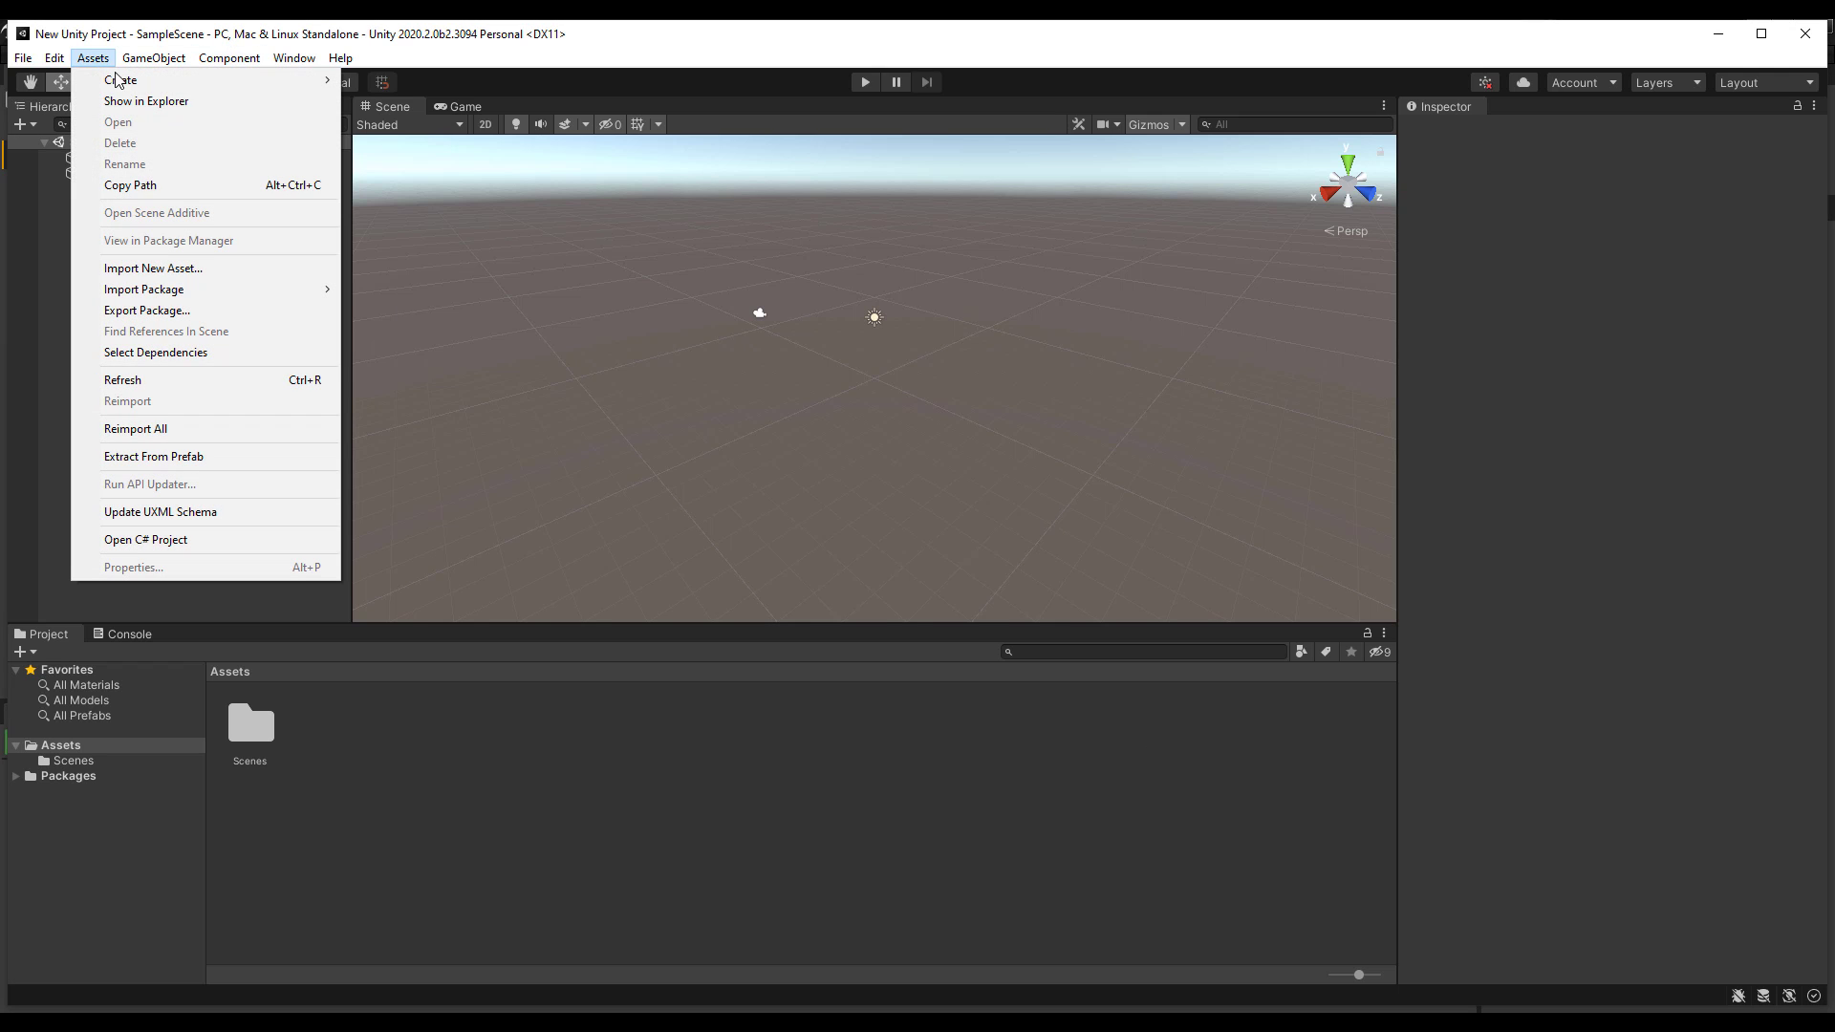
{"action": "mouse_move", "coordinate": [250, 294]}
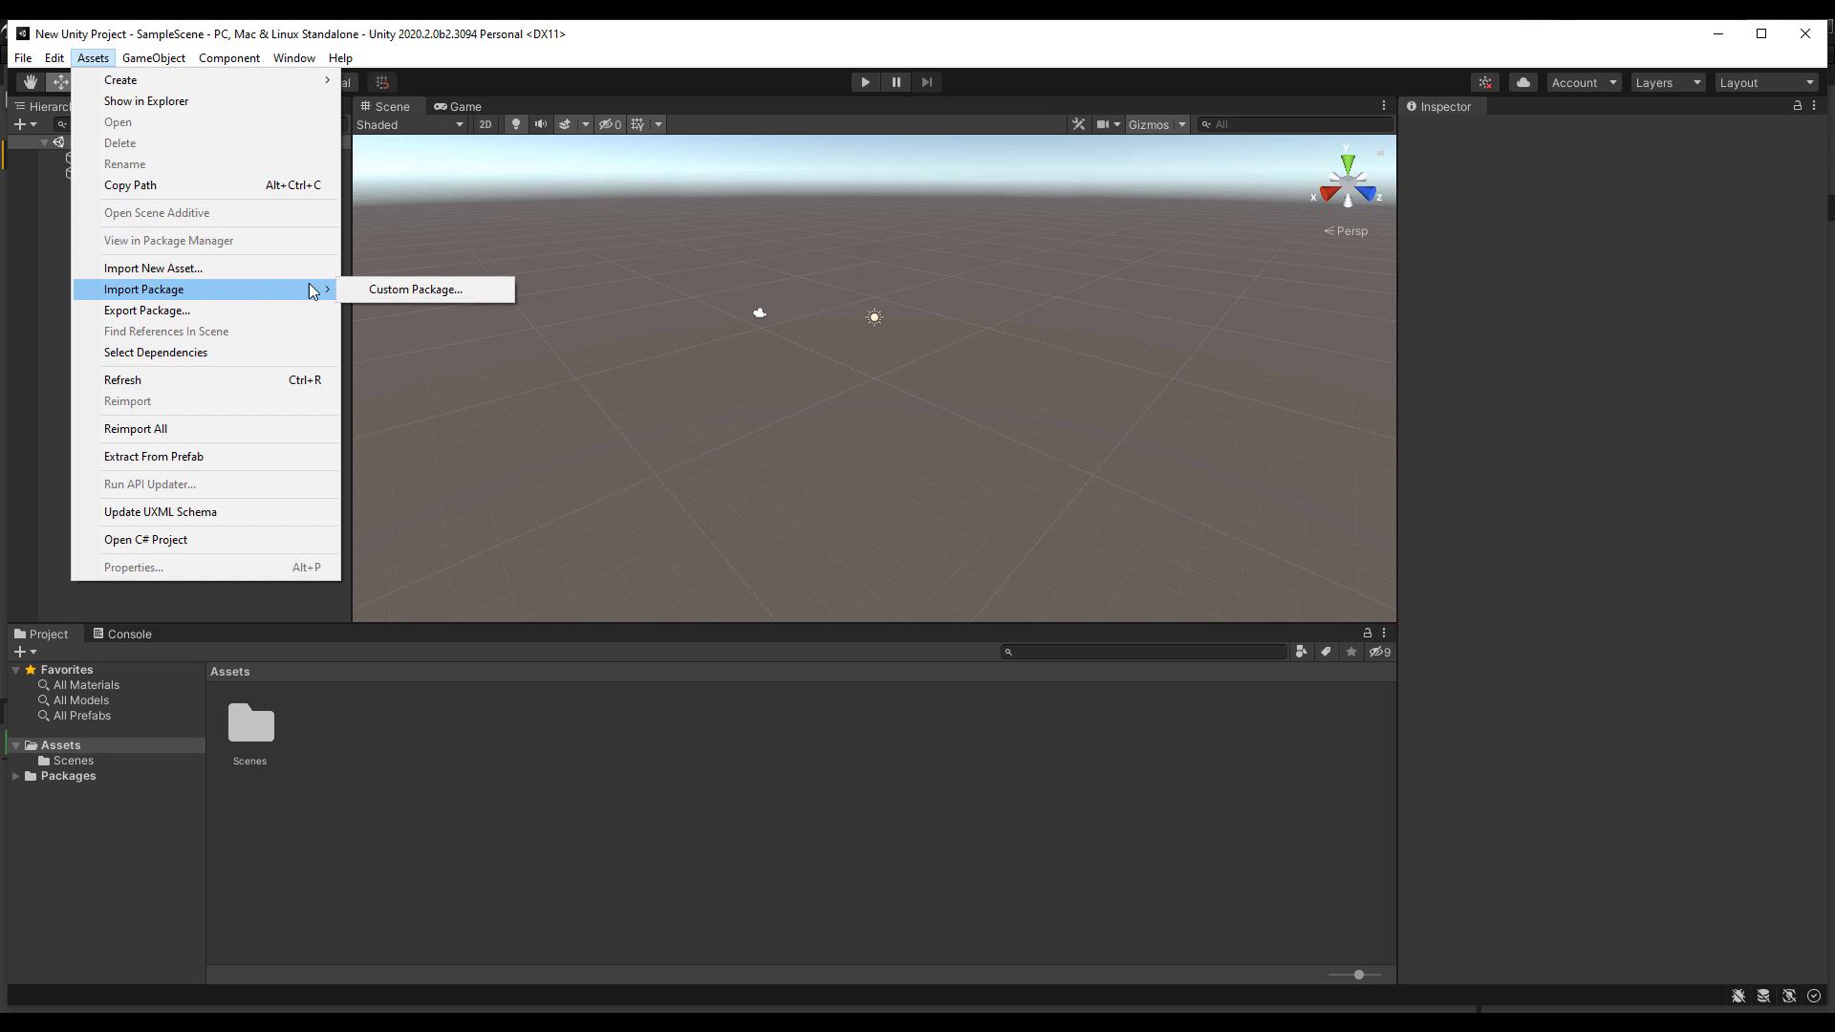
{"action": "left_click", "coordinate": [390, 289]}
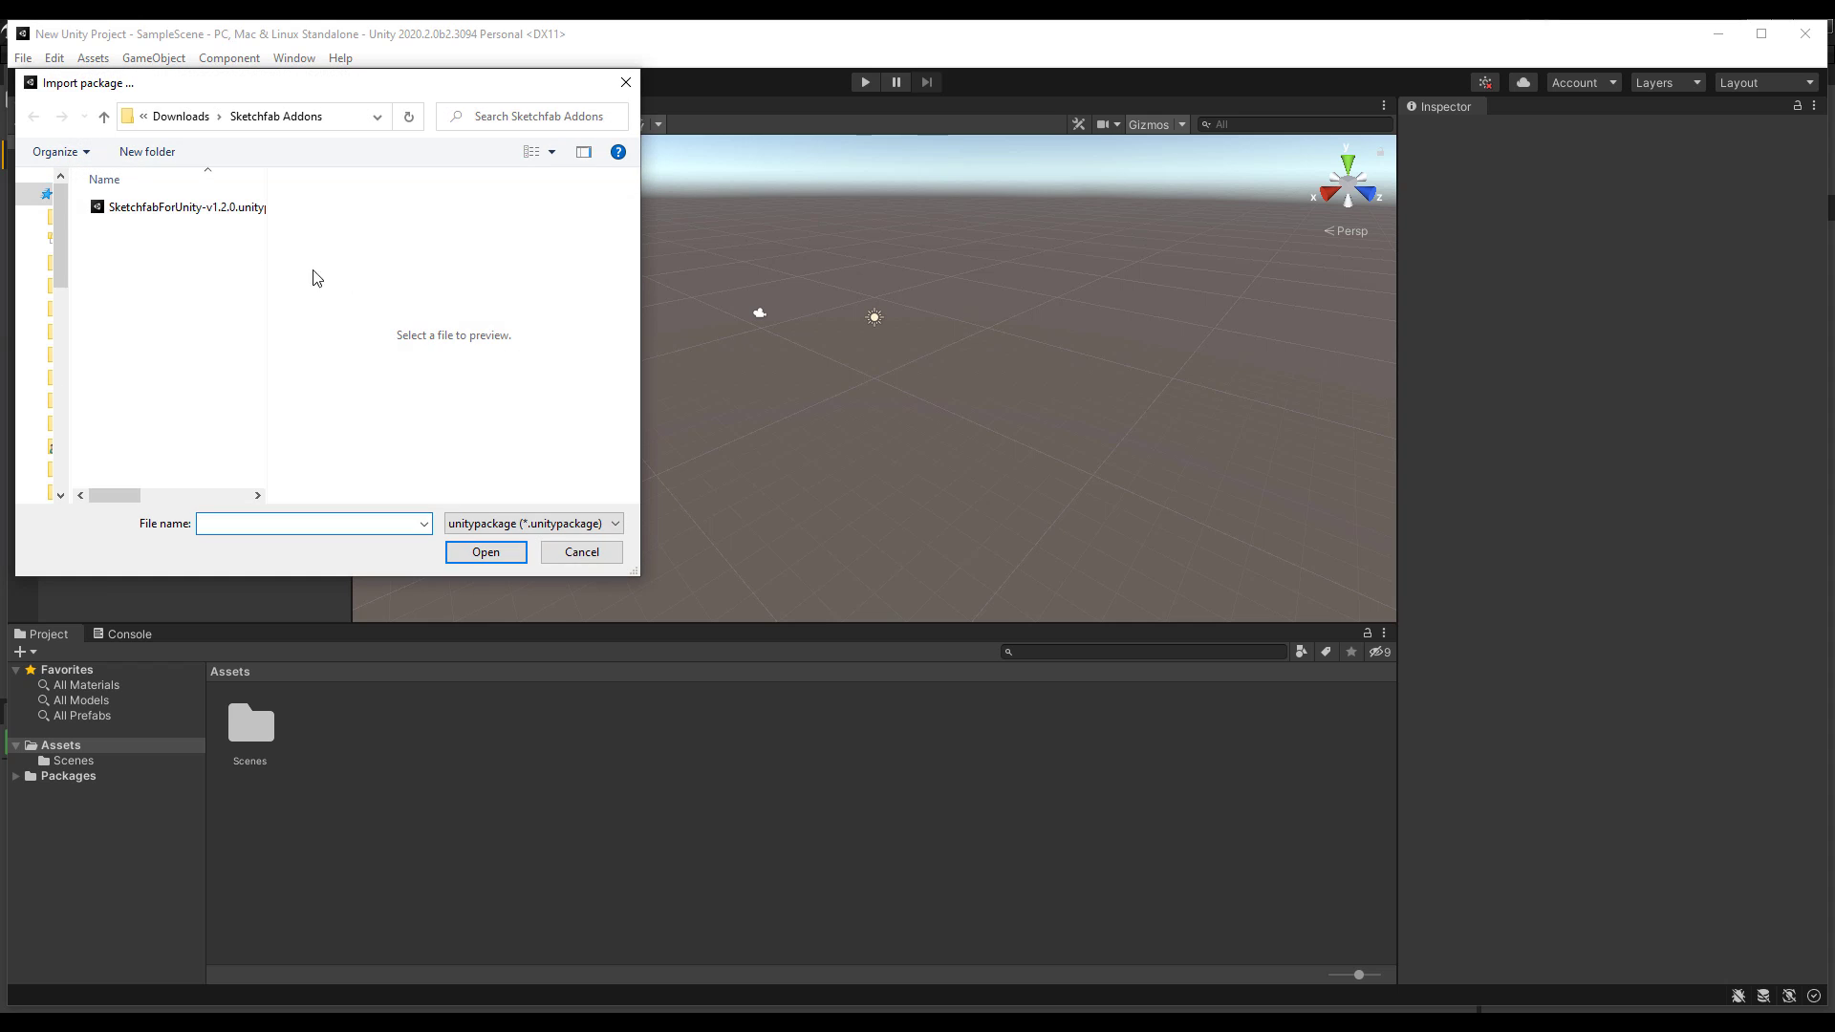
{"action": "left_click", "coordinate": [184, 210]}
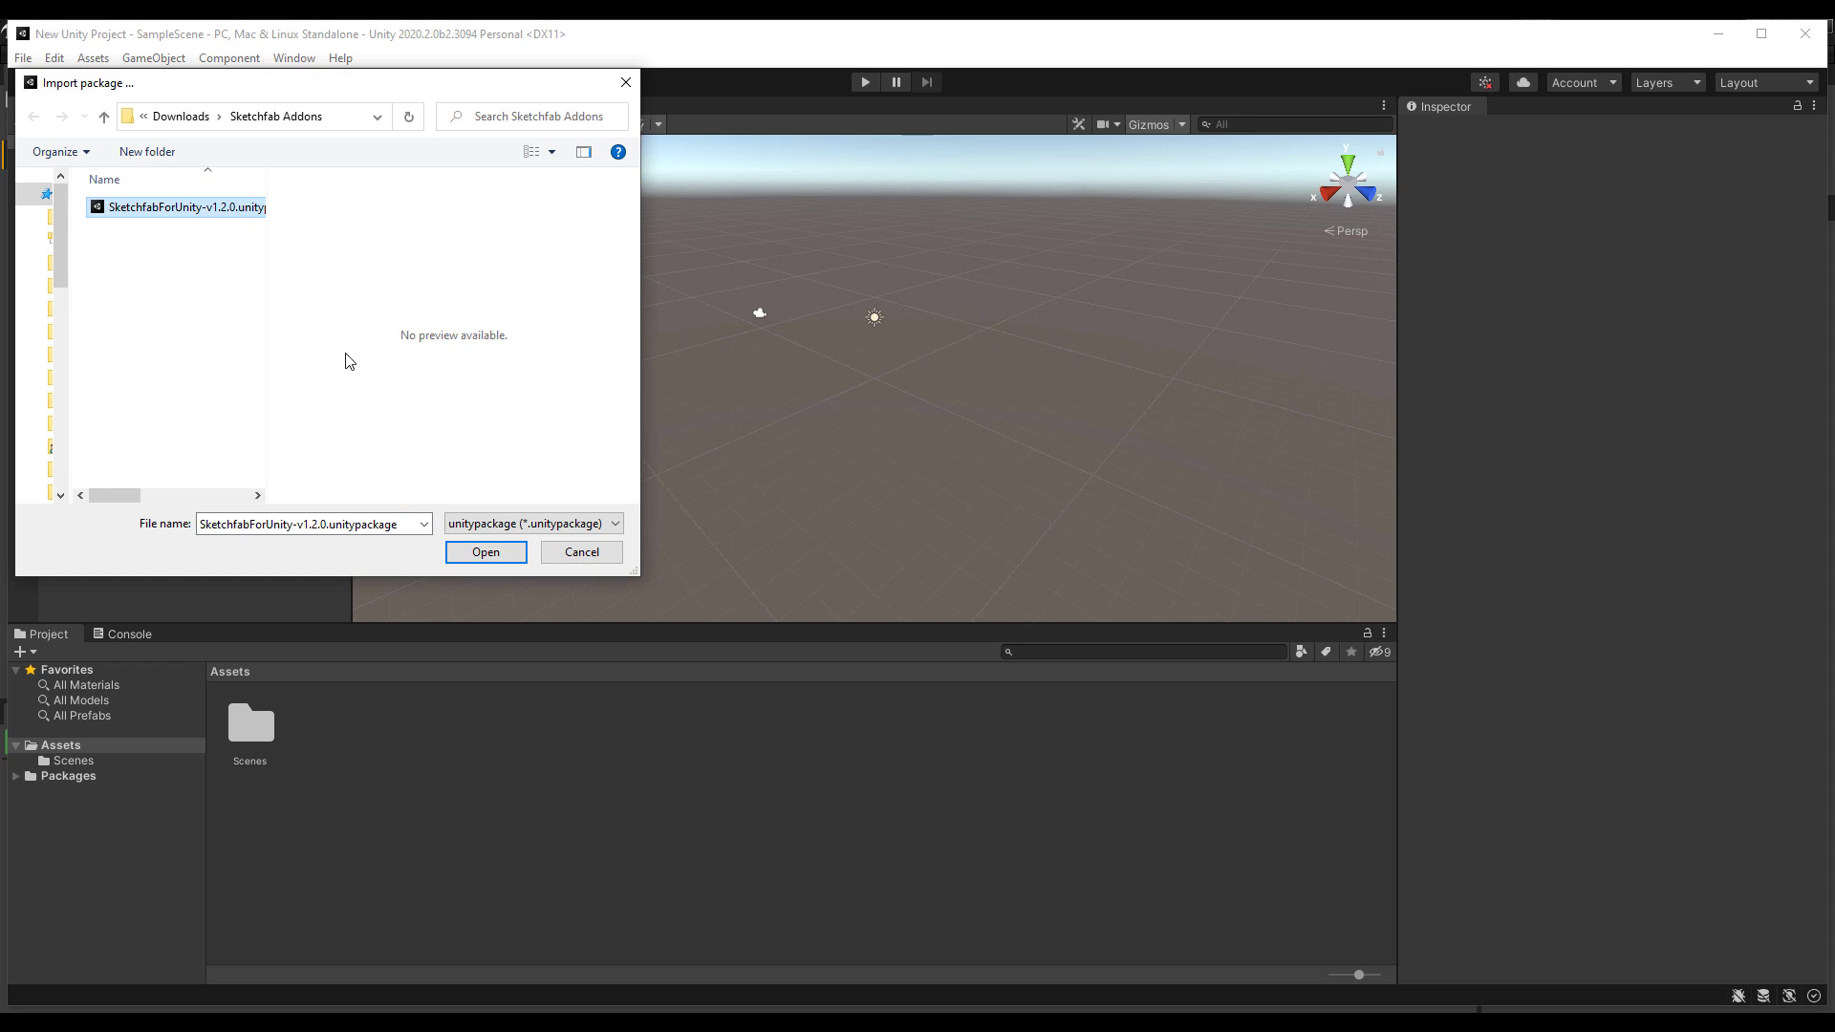
{"action": "left_click", "coordinate": [487, 553]}
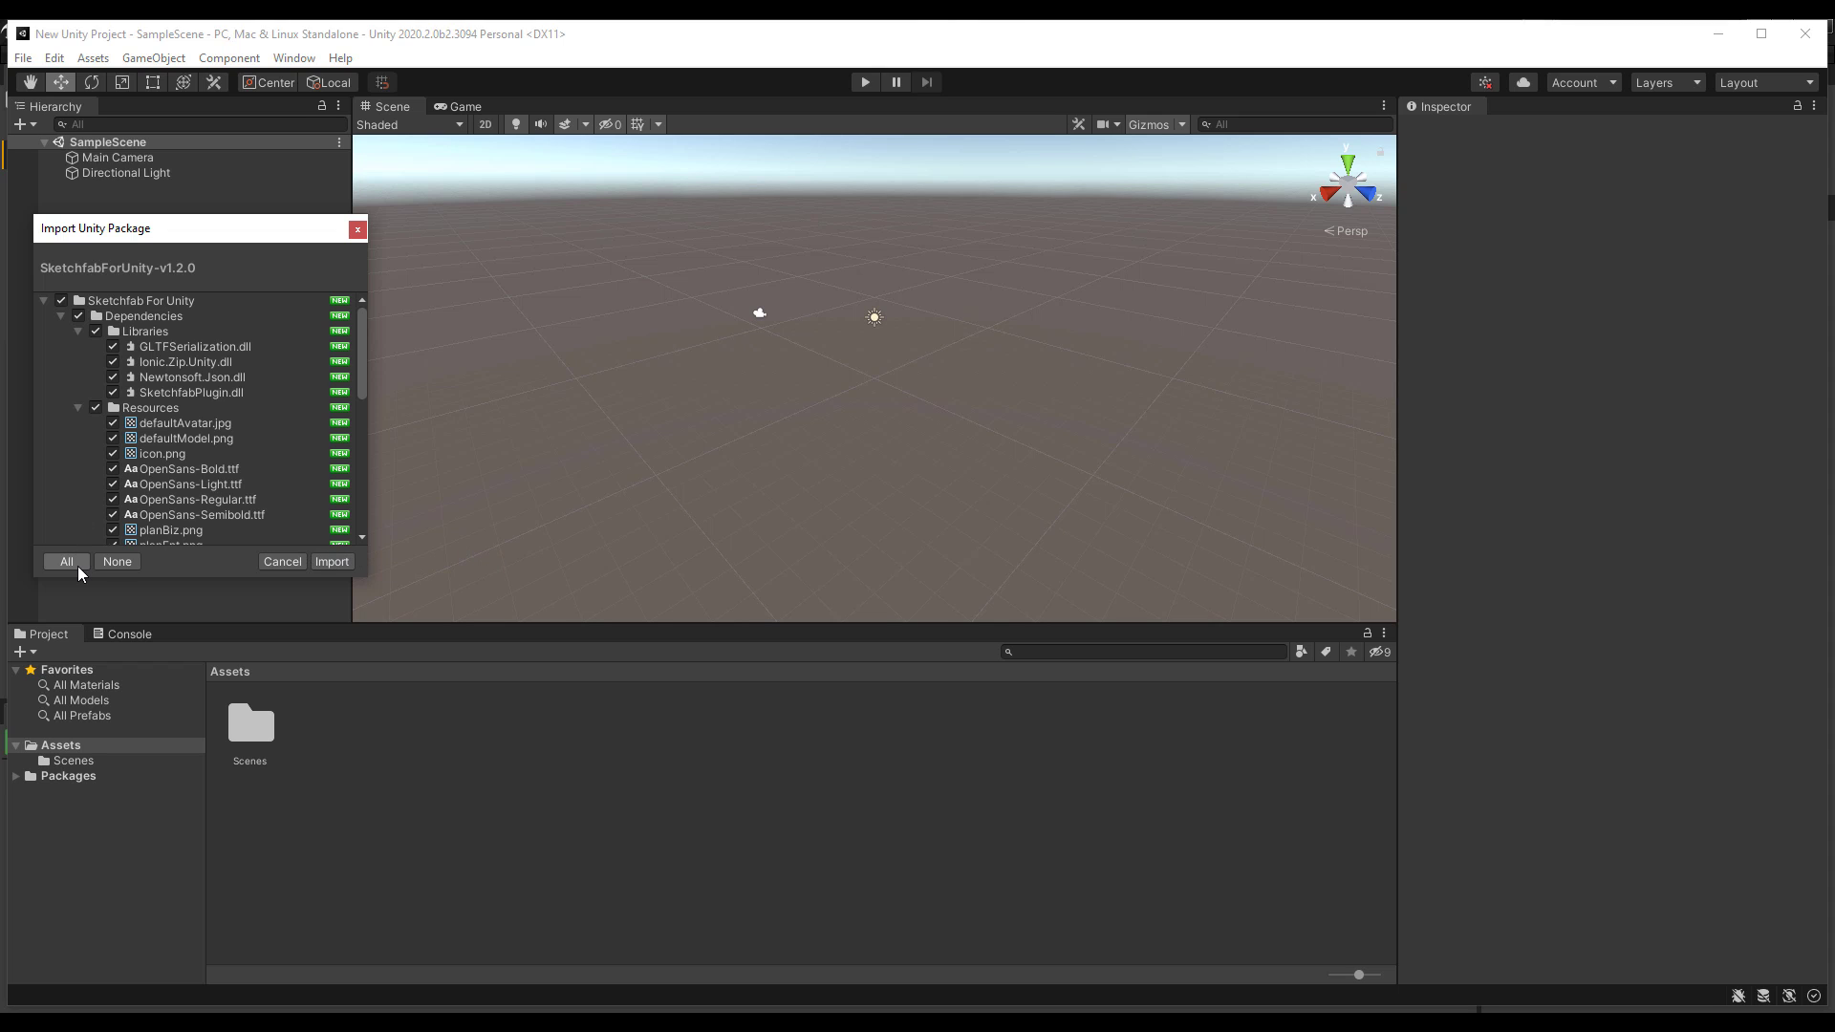
{"action": "scroll", "coordinate": [231, 514], "scroll_direction": "down", "scroll_amount": 3}
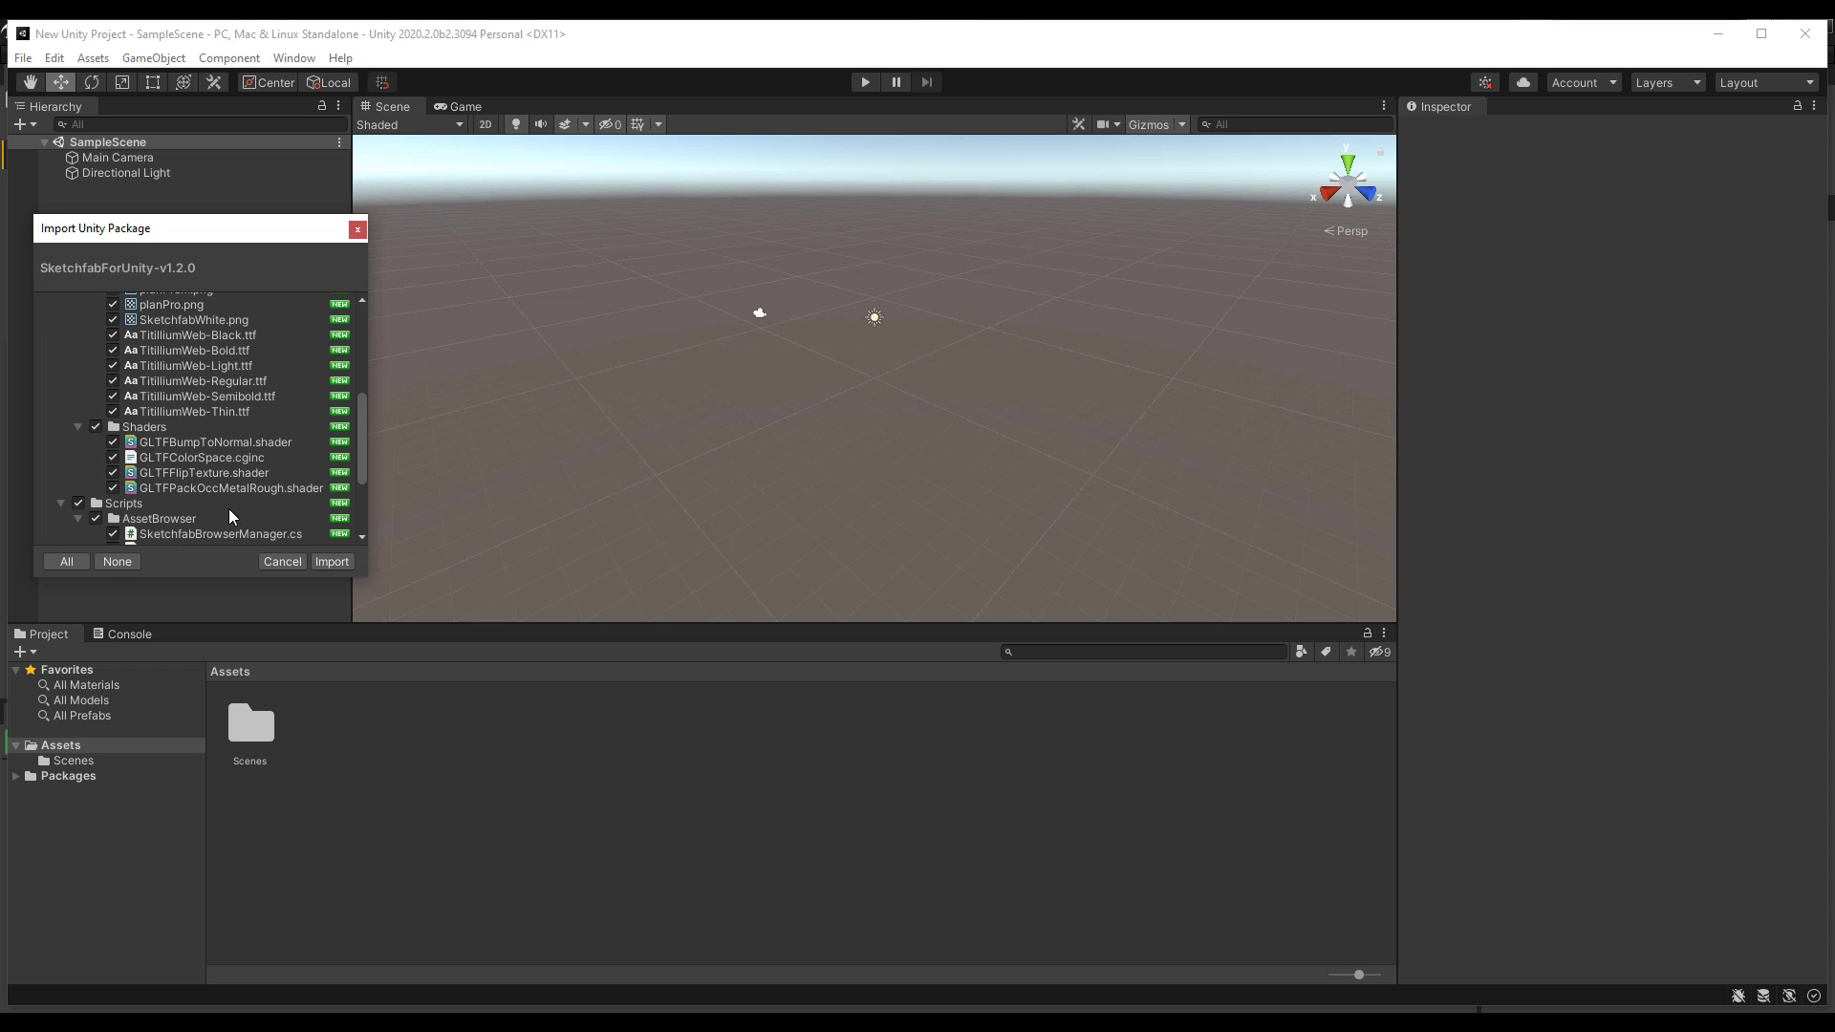
{"action": "scroll", "coordinate": [267, 530], "scroll_direction": "up", "scroll_amount": 3}
{"action": "left_click", "coordinate": [337, 563]}
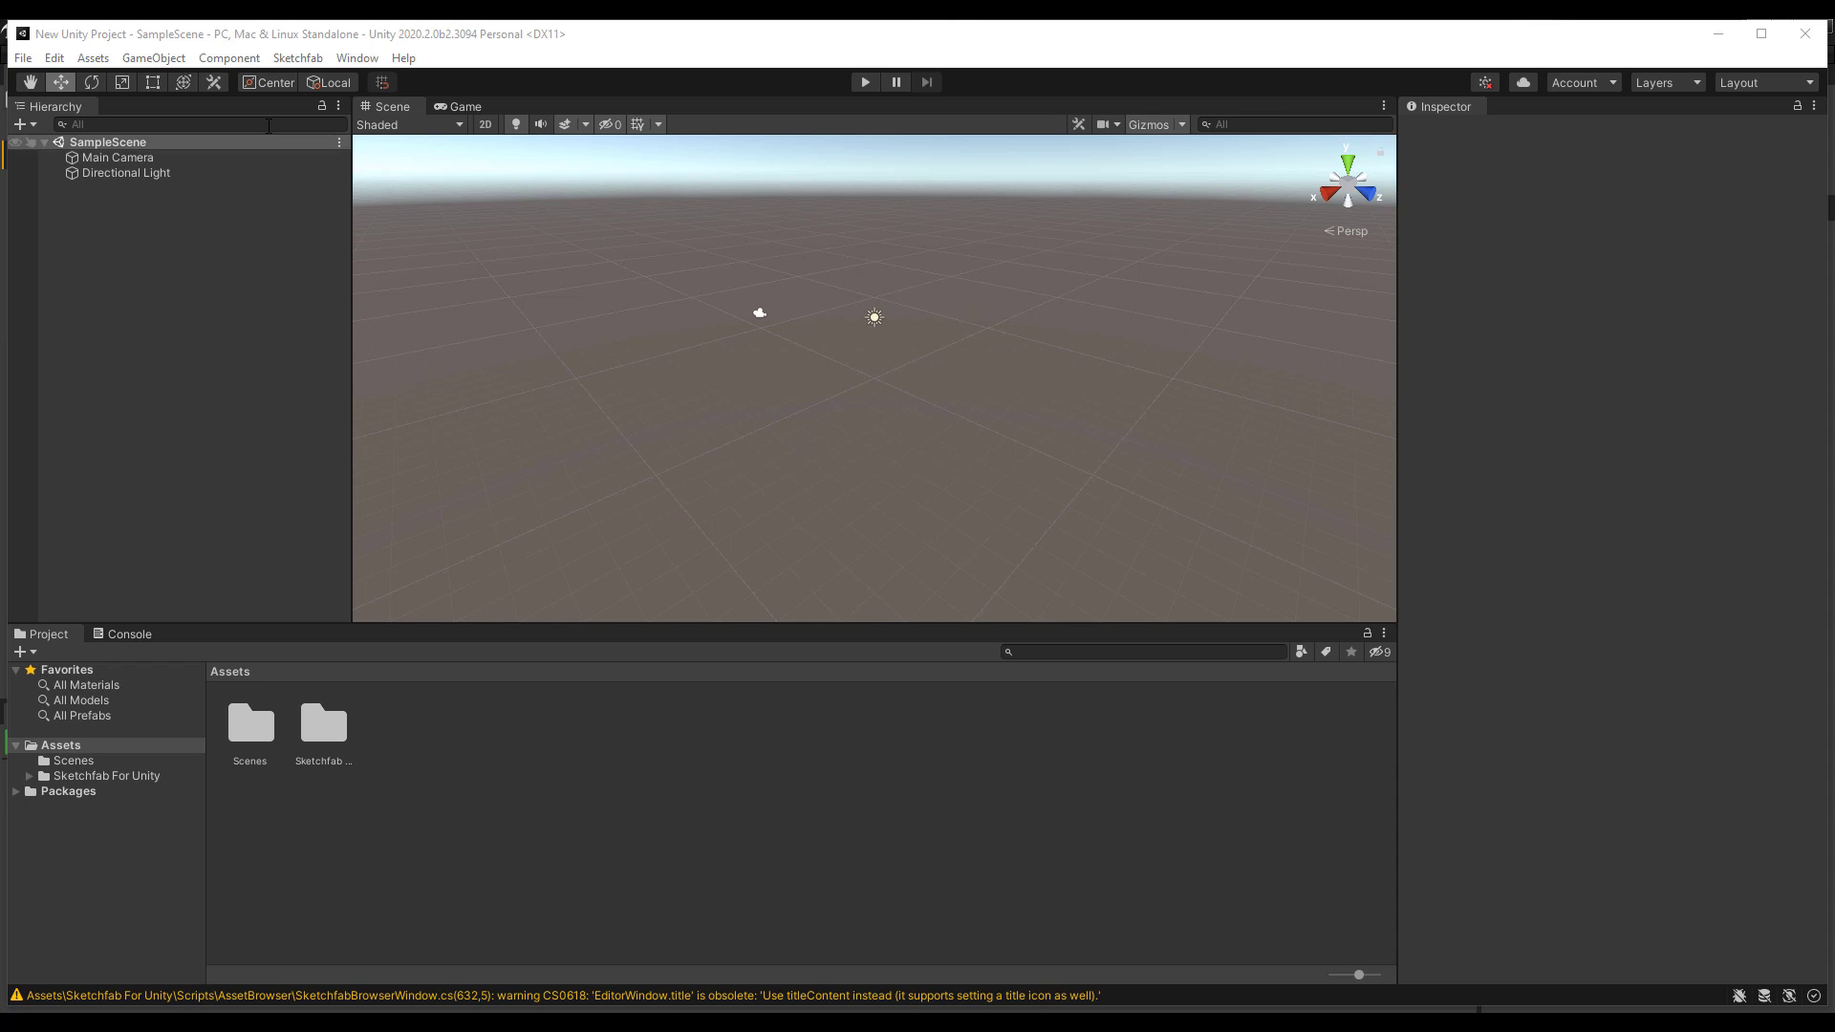
- Launch Sketchfab > Browse Sketchfab, then widen, centre and enlarge its window to show more thumbnails
{"action": "left_click", "coordinate": [306, 60]}
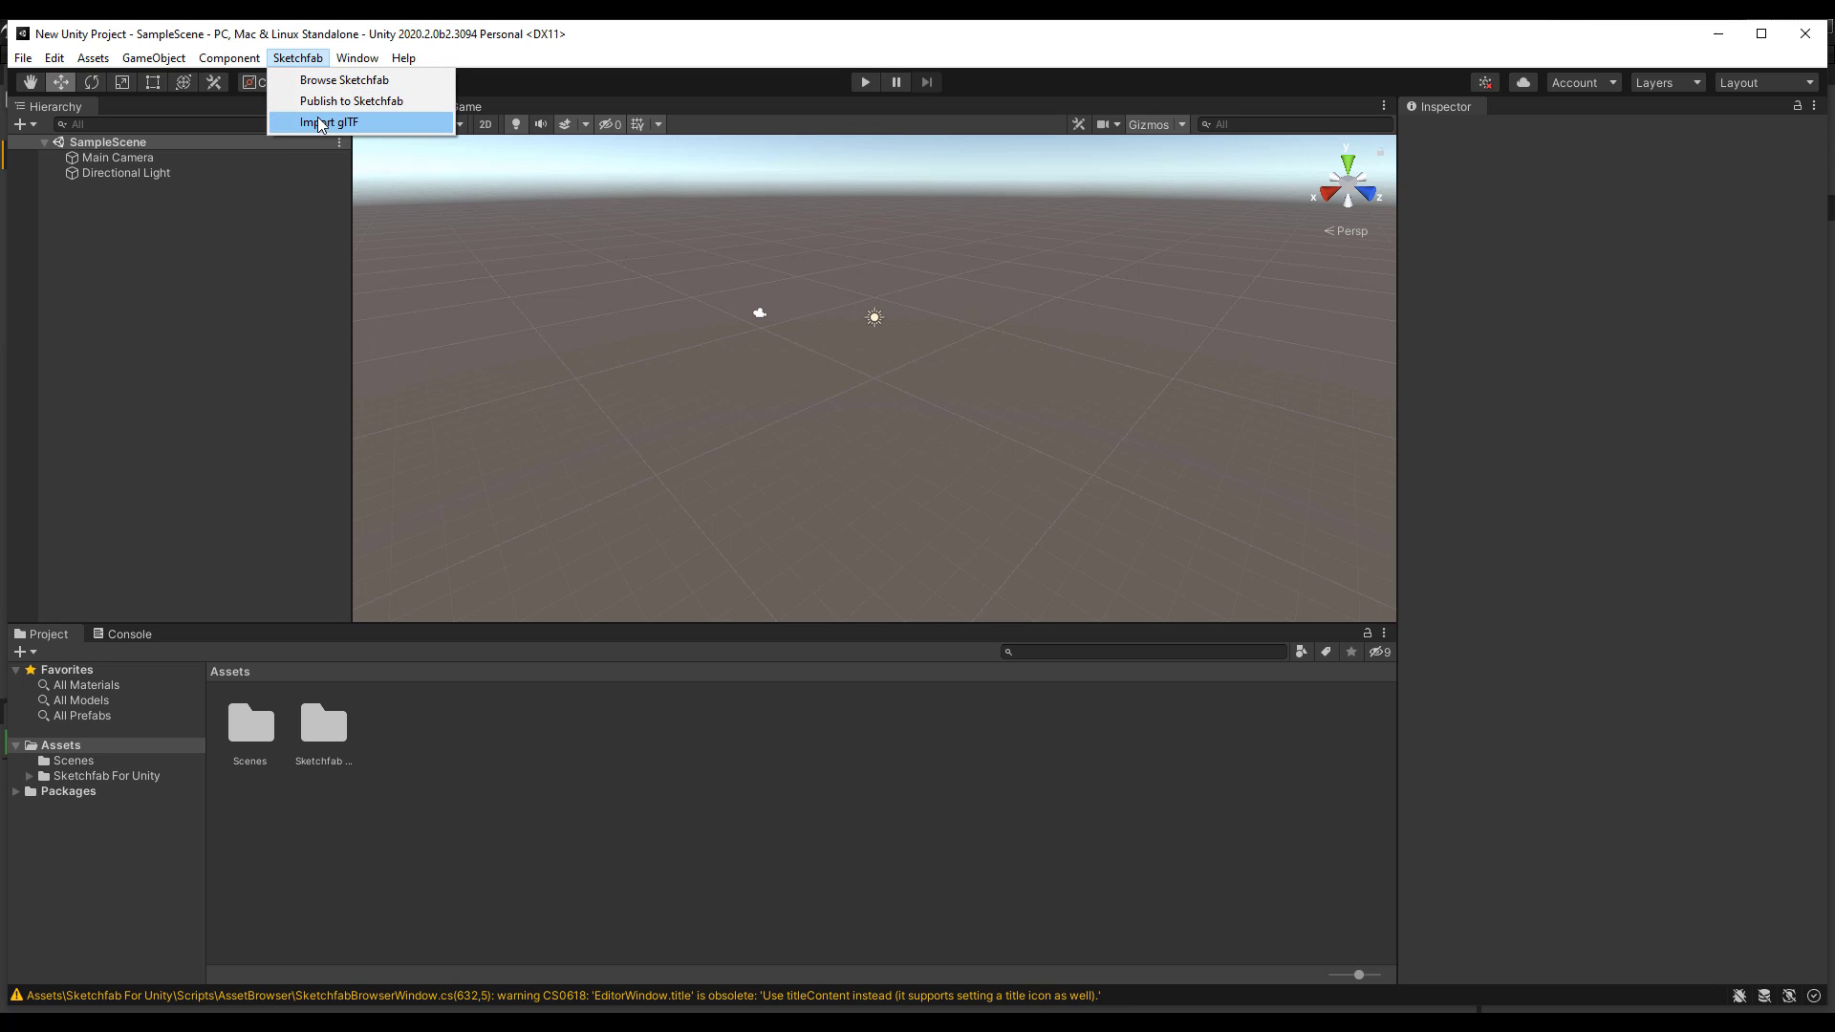
{"action": "left_click", "coordinate": [320, 84]}
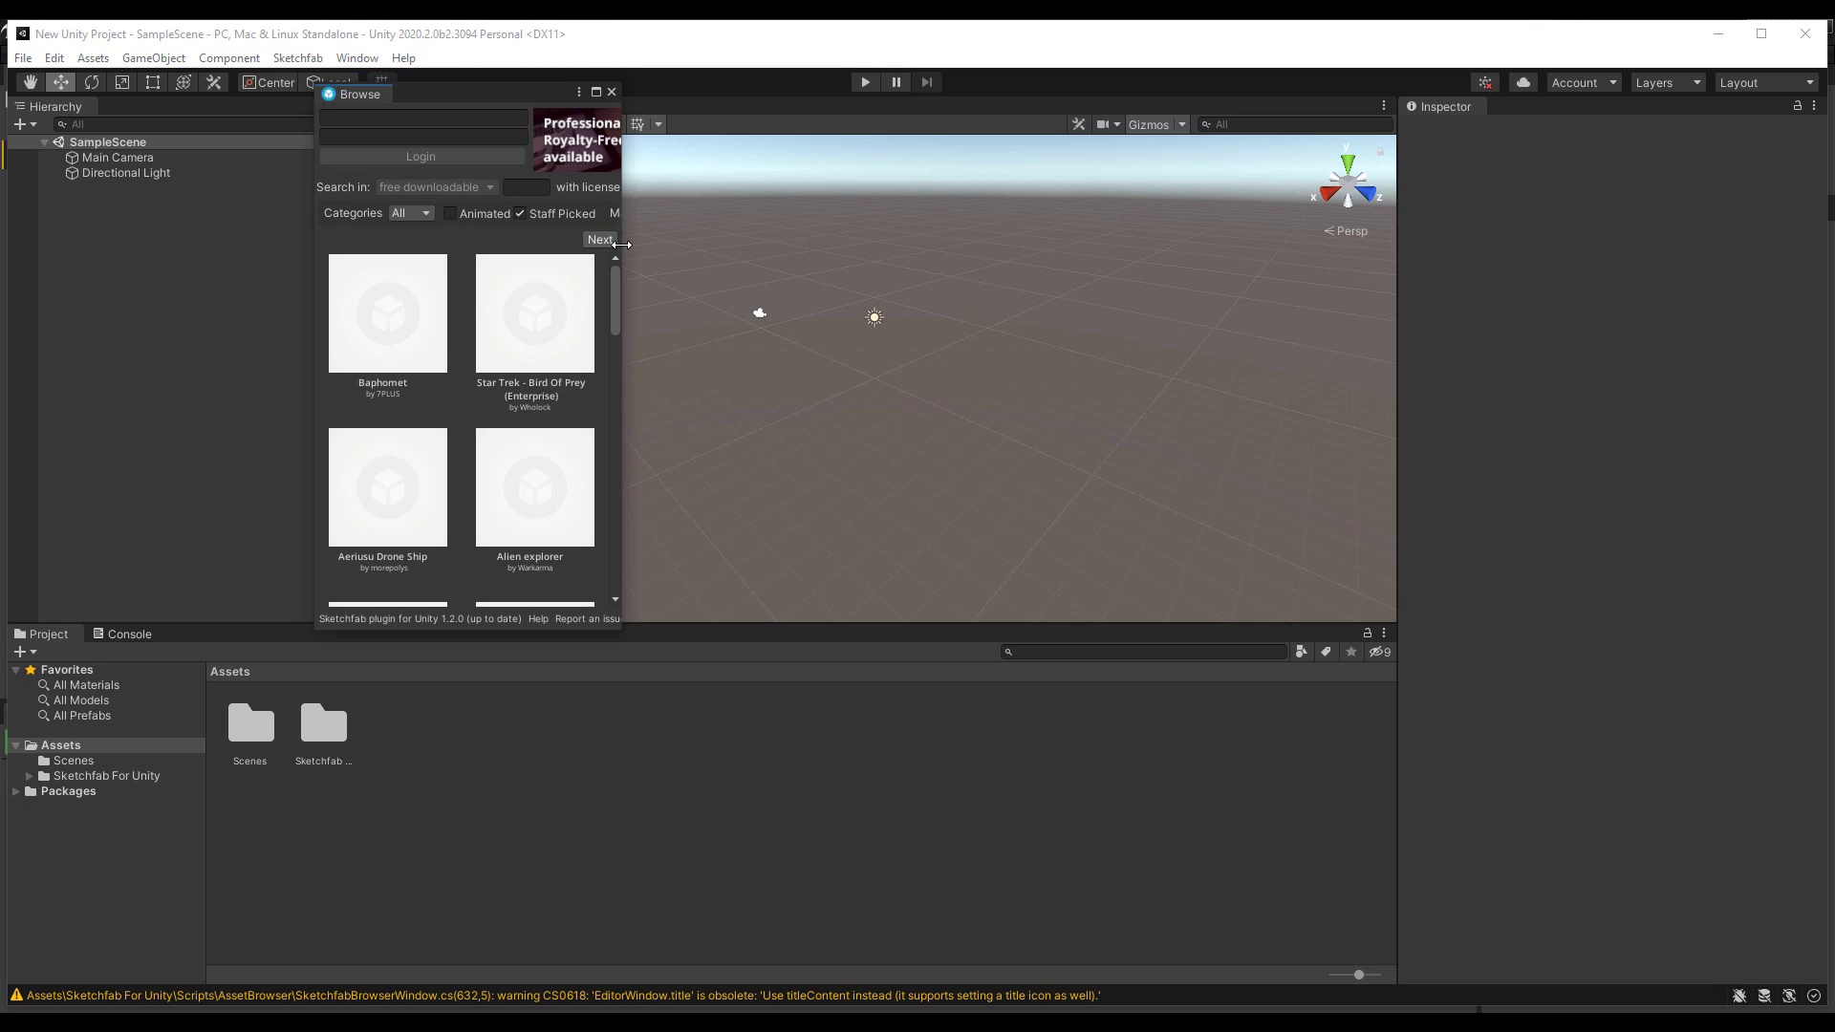
{"action": "left_click_drag", "start_coordinate": [621, 245], "coordinate": [912, 291]}
{"action": "left_click_drag", "start_coordinate": [625, 100], "coordinate": [1046, 306]}
{"action": "scroll", "coordinate": [963, 645], "scroll_direction": "down", "scroll_amount": 5}
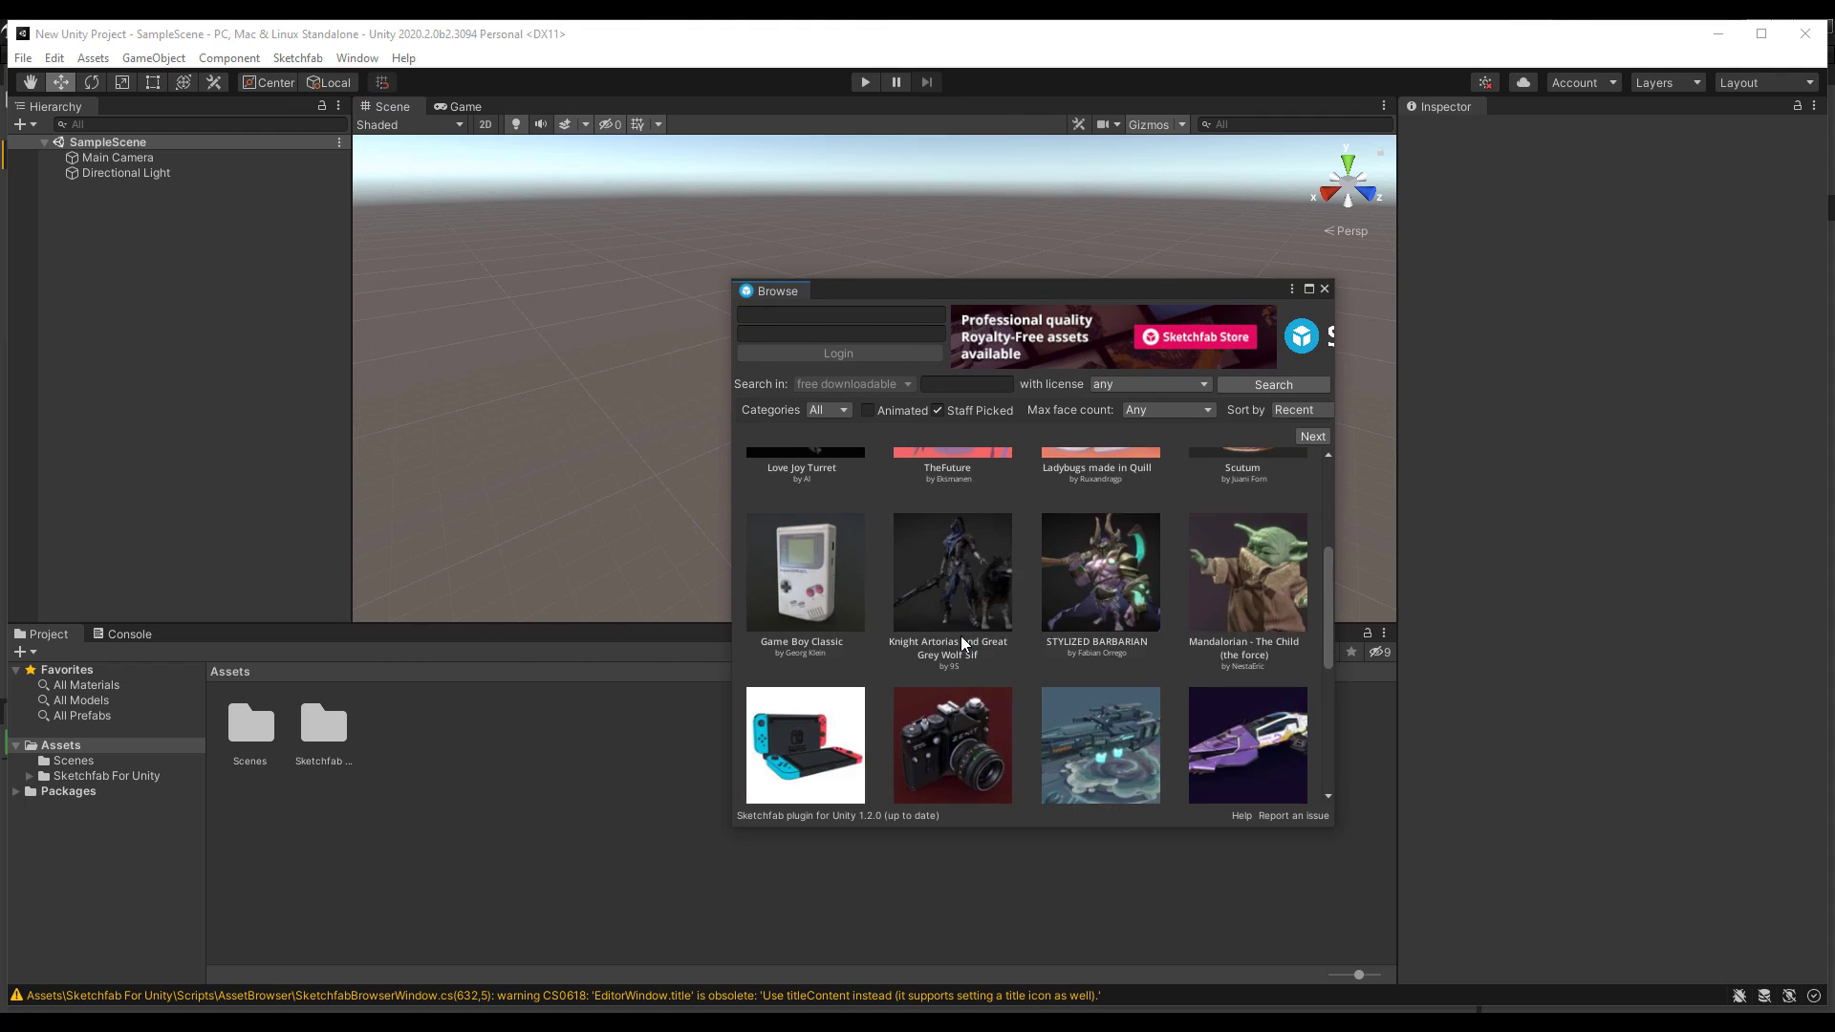
{"action": "scroll", "coordinate": [964, 645], "scroll_direction": "up", "scroll_amount": 5}
{"action": "left_click_drag", "start_coordinate": [1335, 826], "coordinate": [1550, 969]}
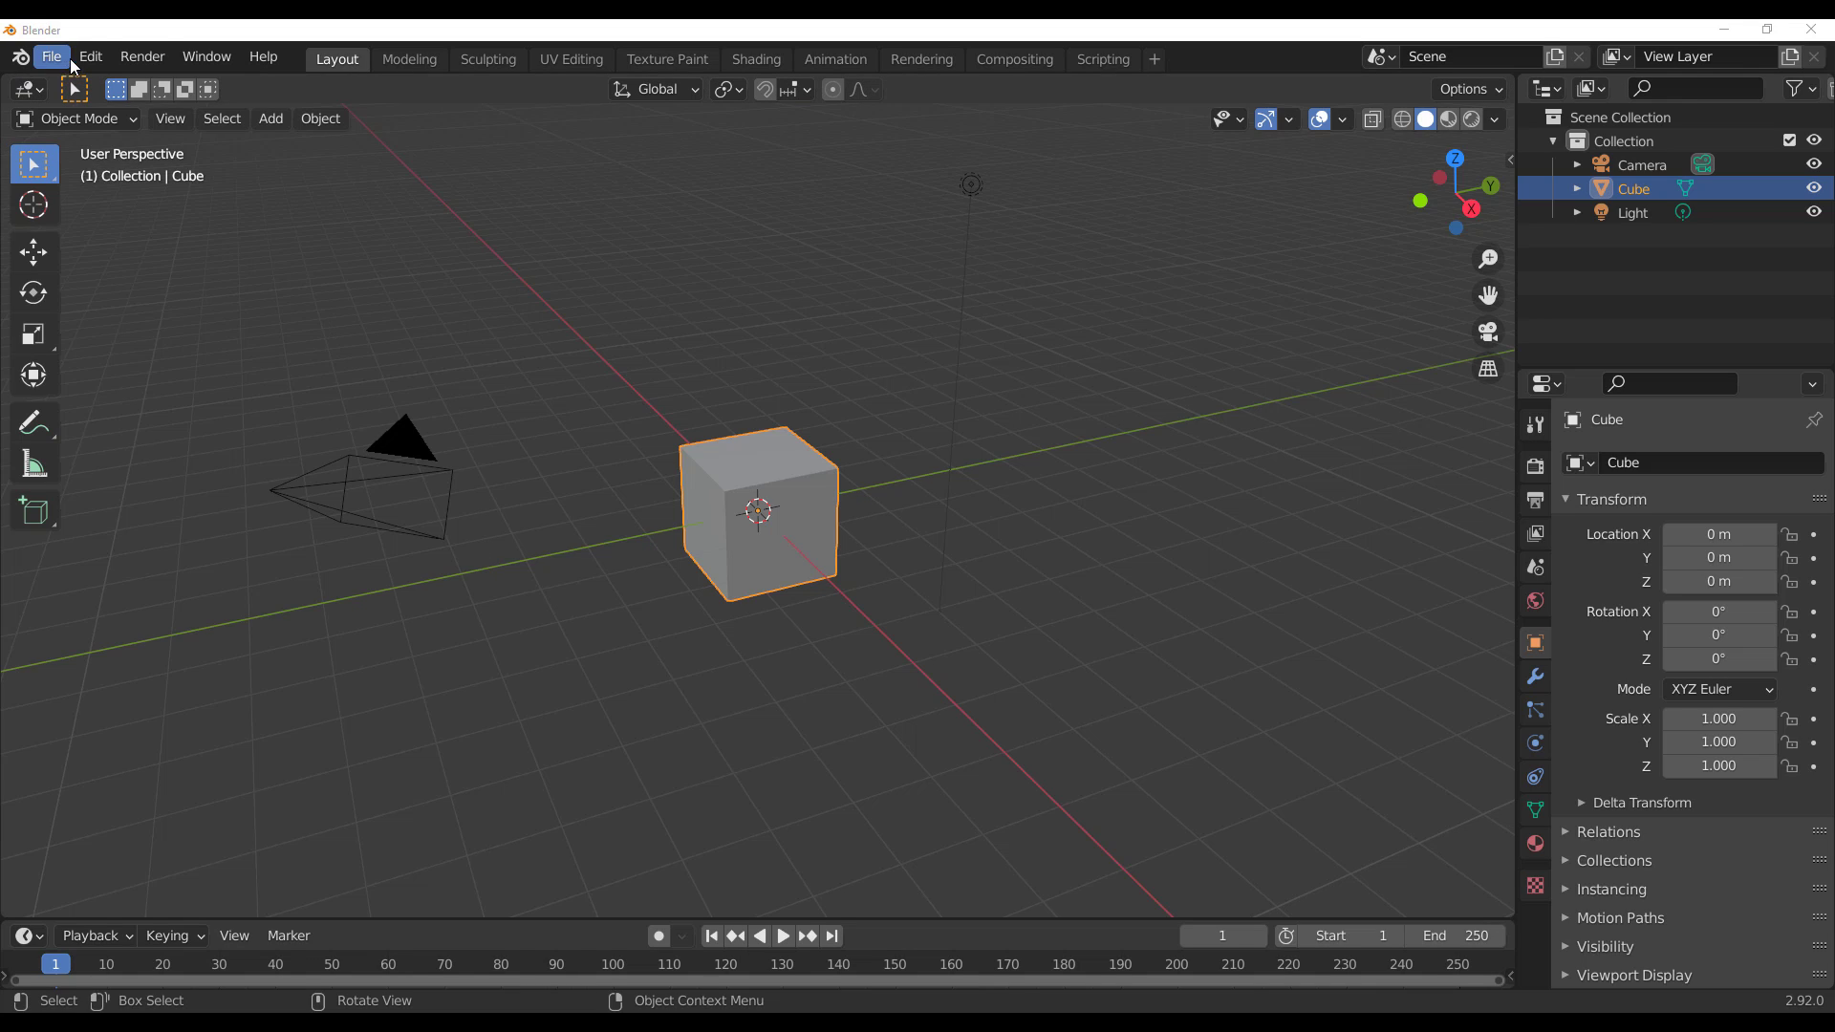
- Enable the Sketchfab add-on in Blender Preferences, log in, and show results as a thumbnail grid
{"action": "left_click", "coordinate": [103, 57]}
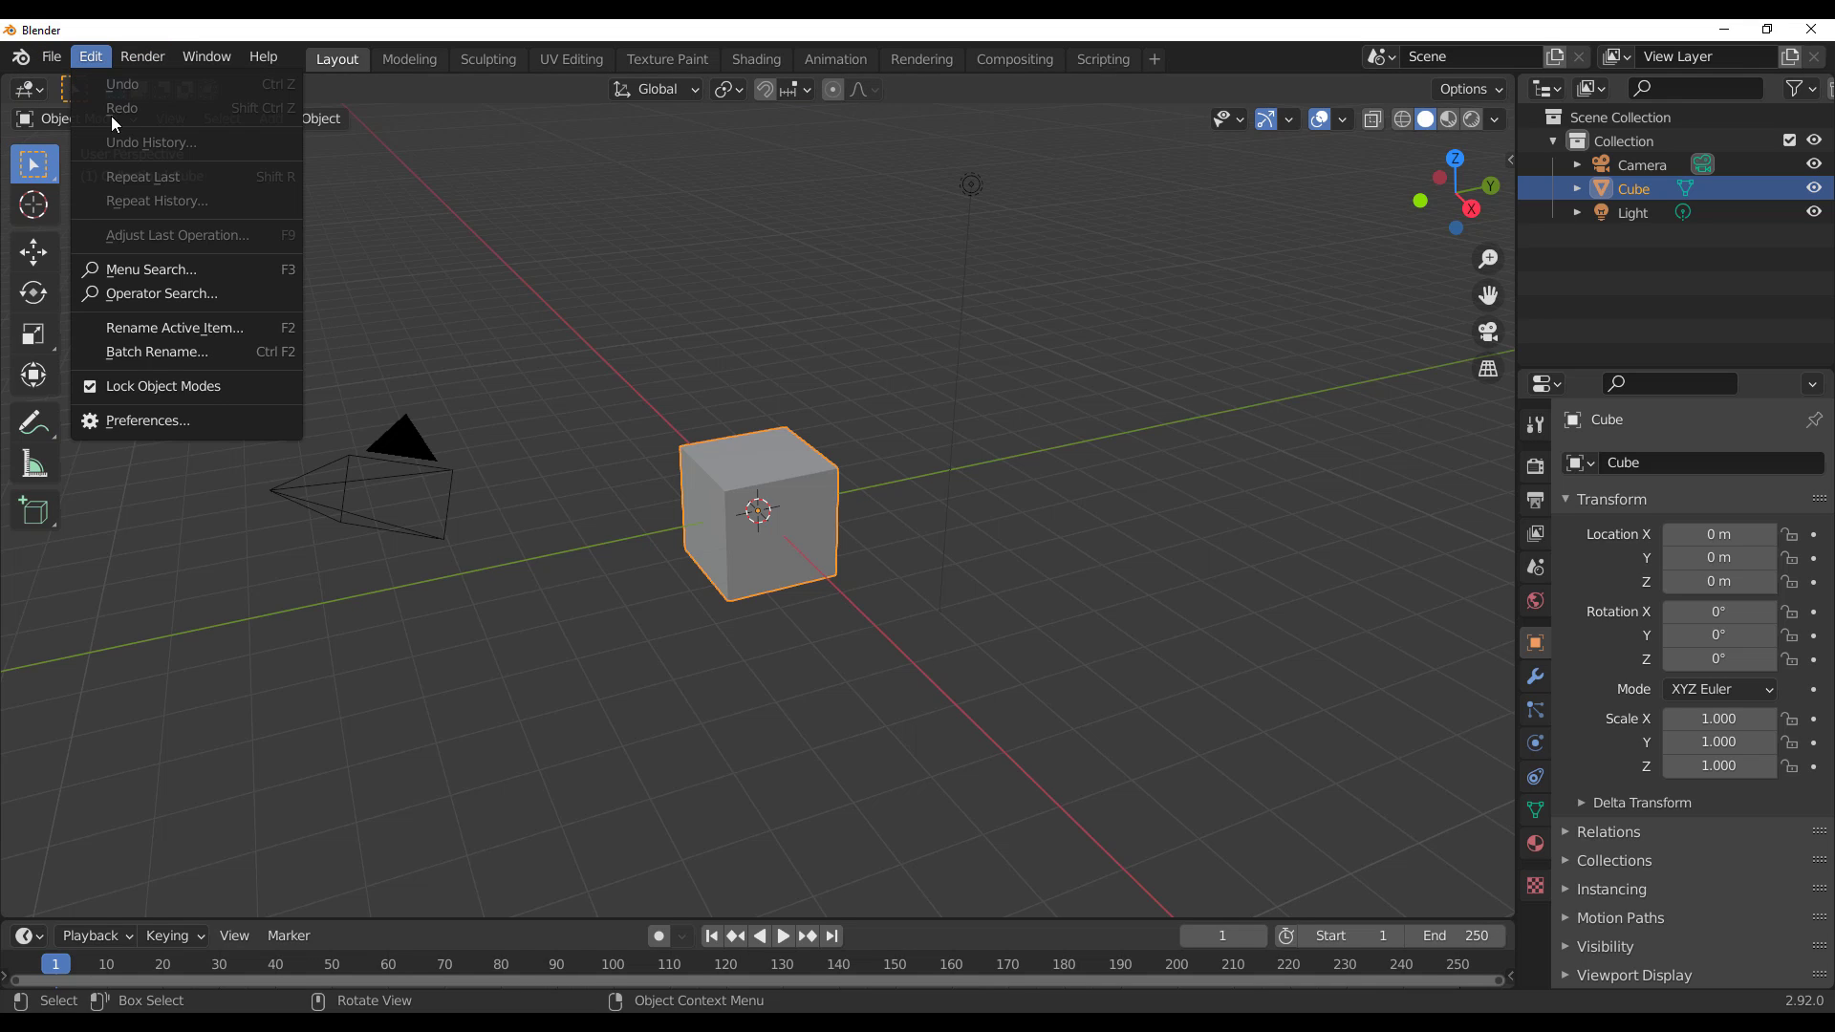
{"action": "left_click", "coordinate": [168, 422]}
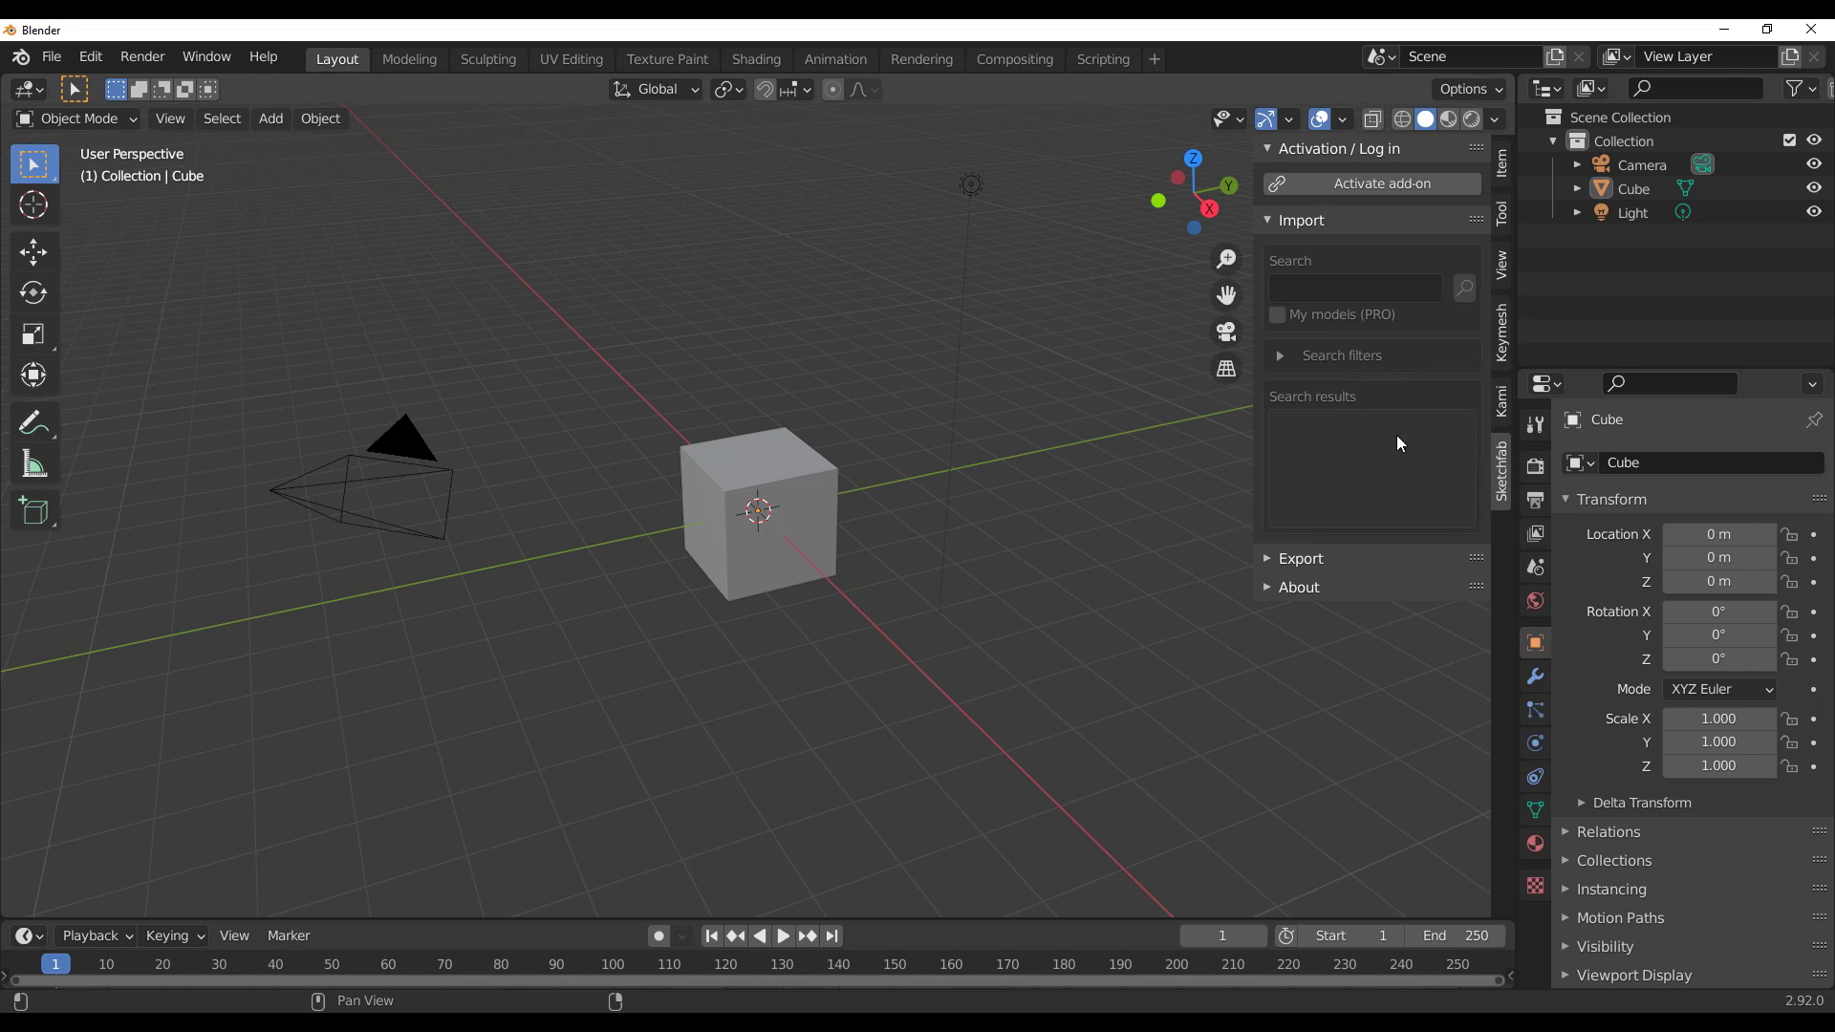
{"action": "left_click", "coordinate": [1356, 185]}
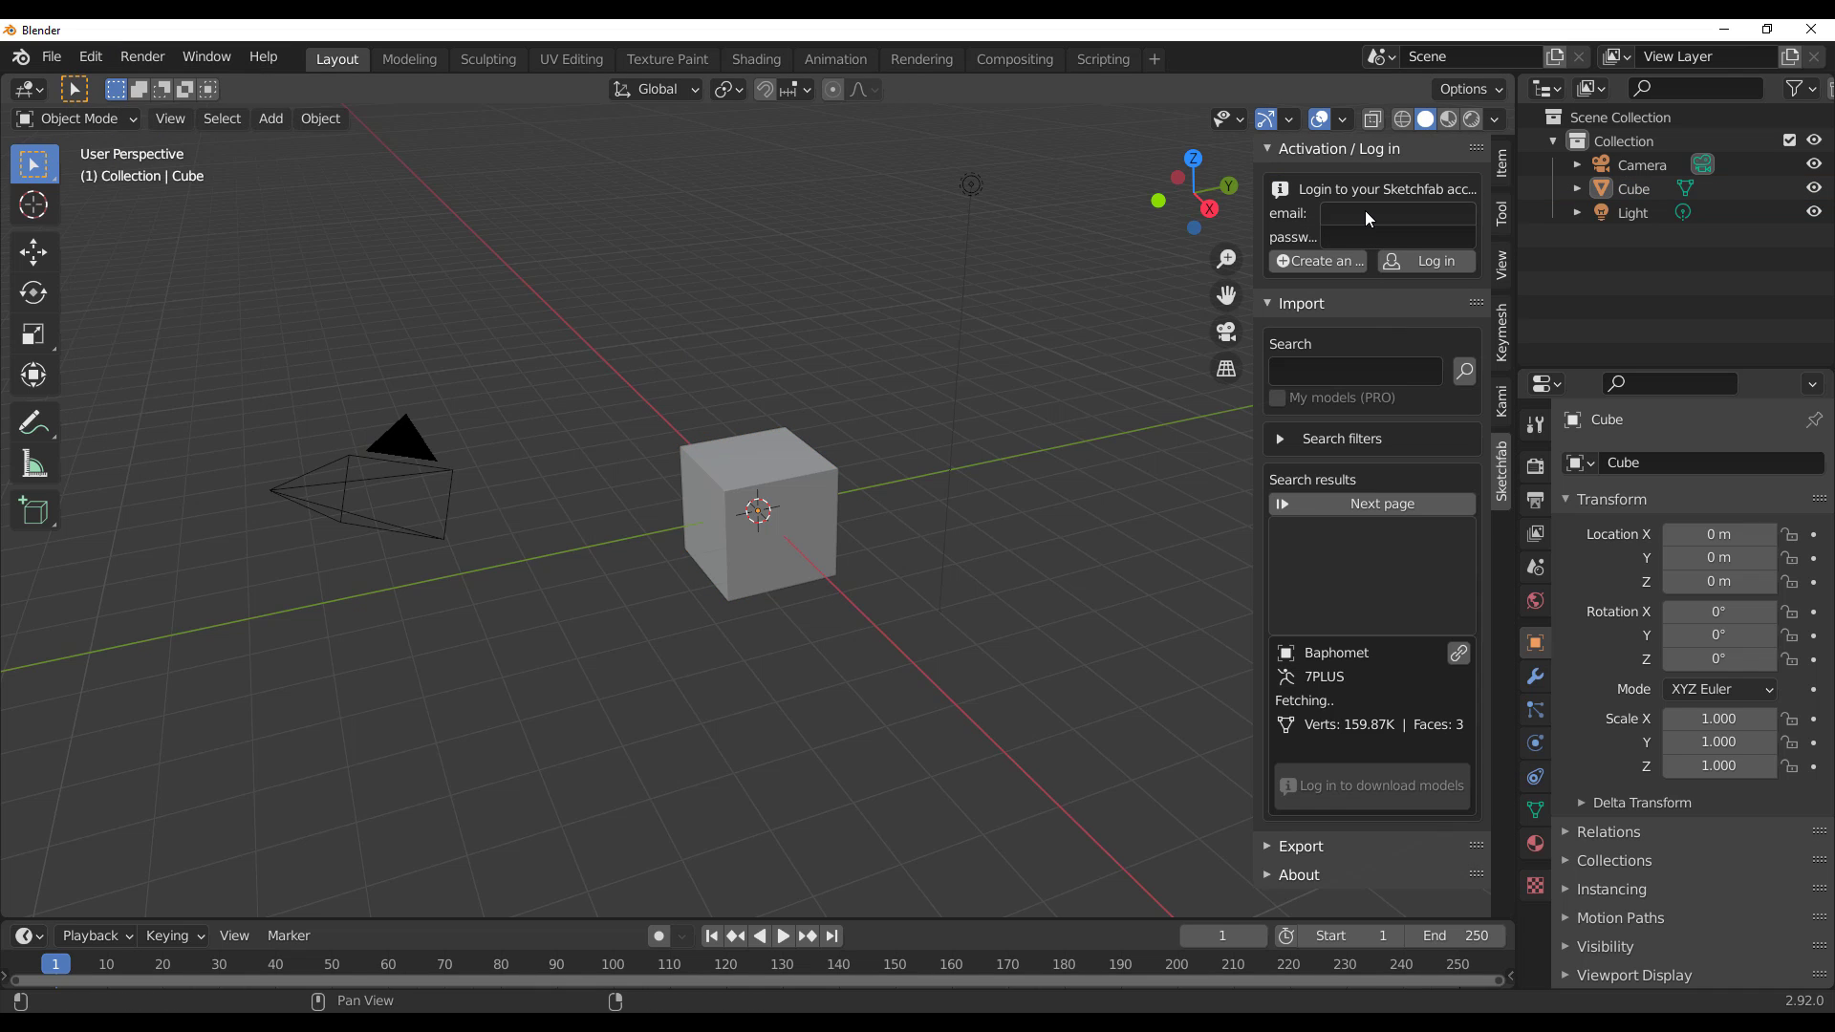
{"action": "left_click", "coordinate": [1376, 237]}
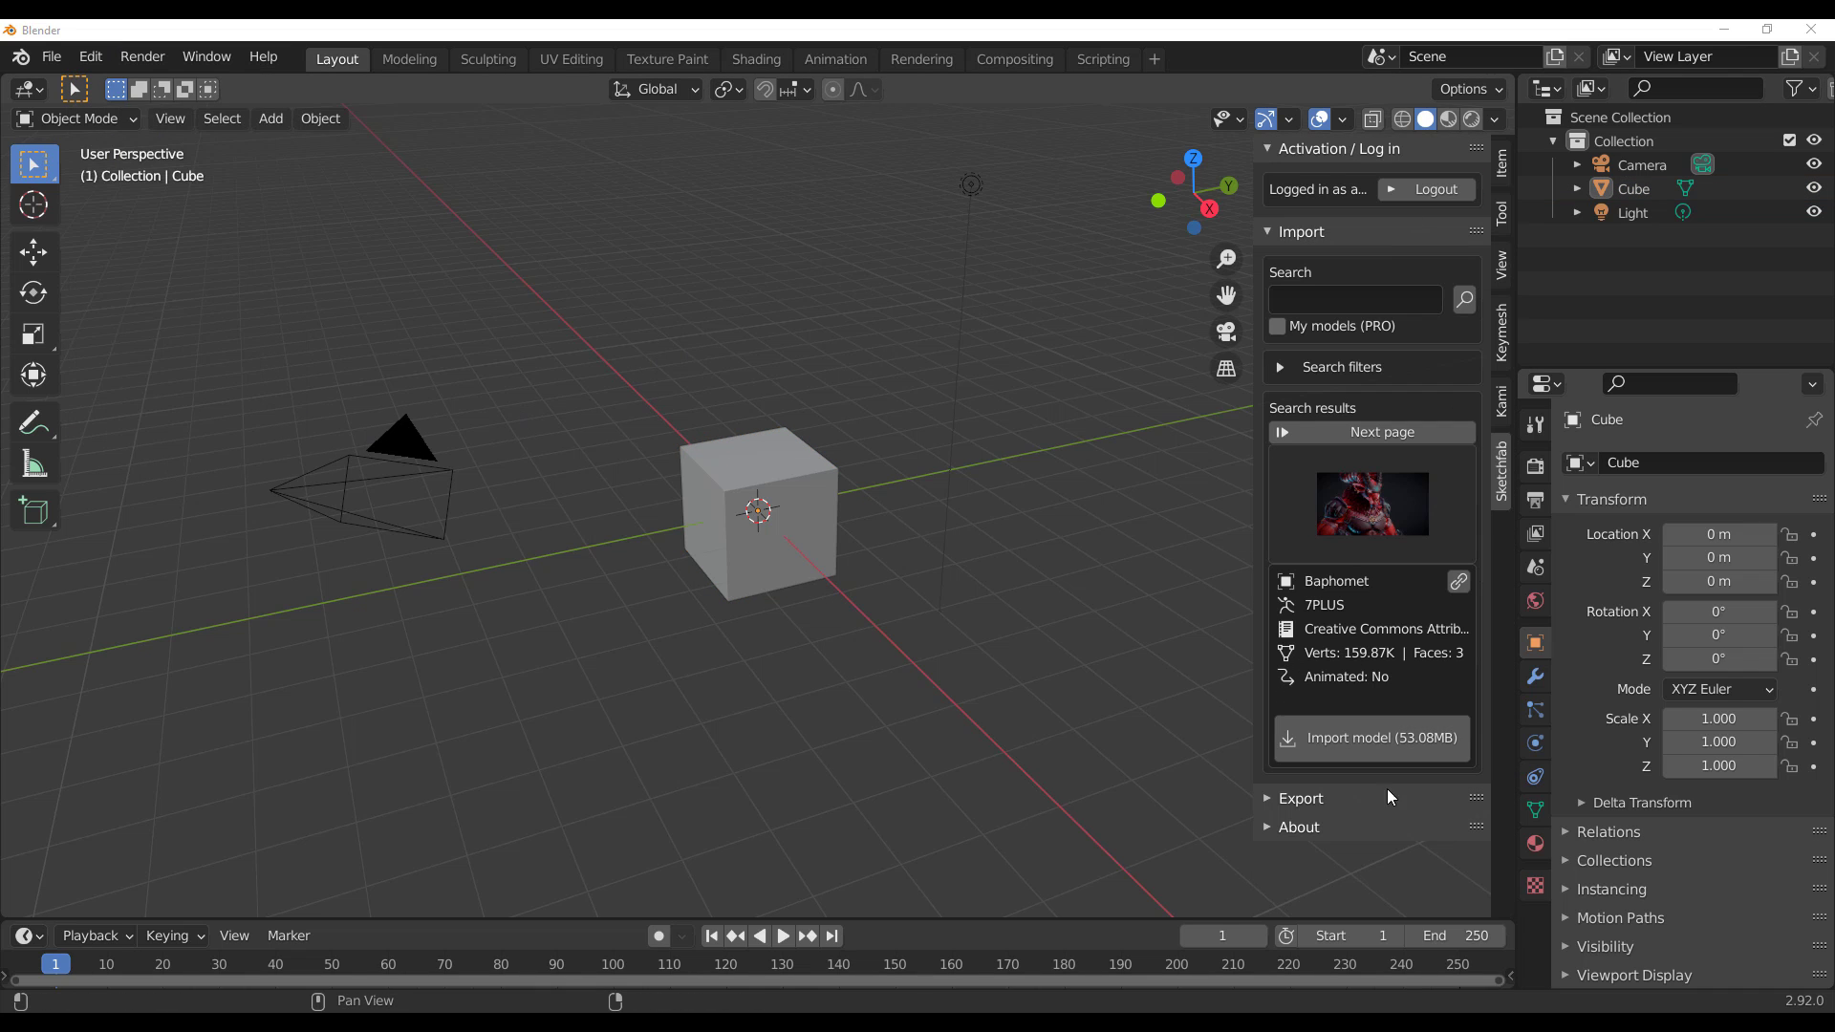
{"action": "left_click", "coordinate": [1372, 503]}
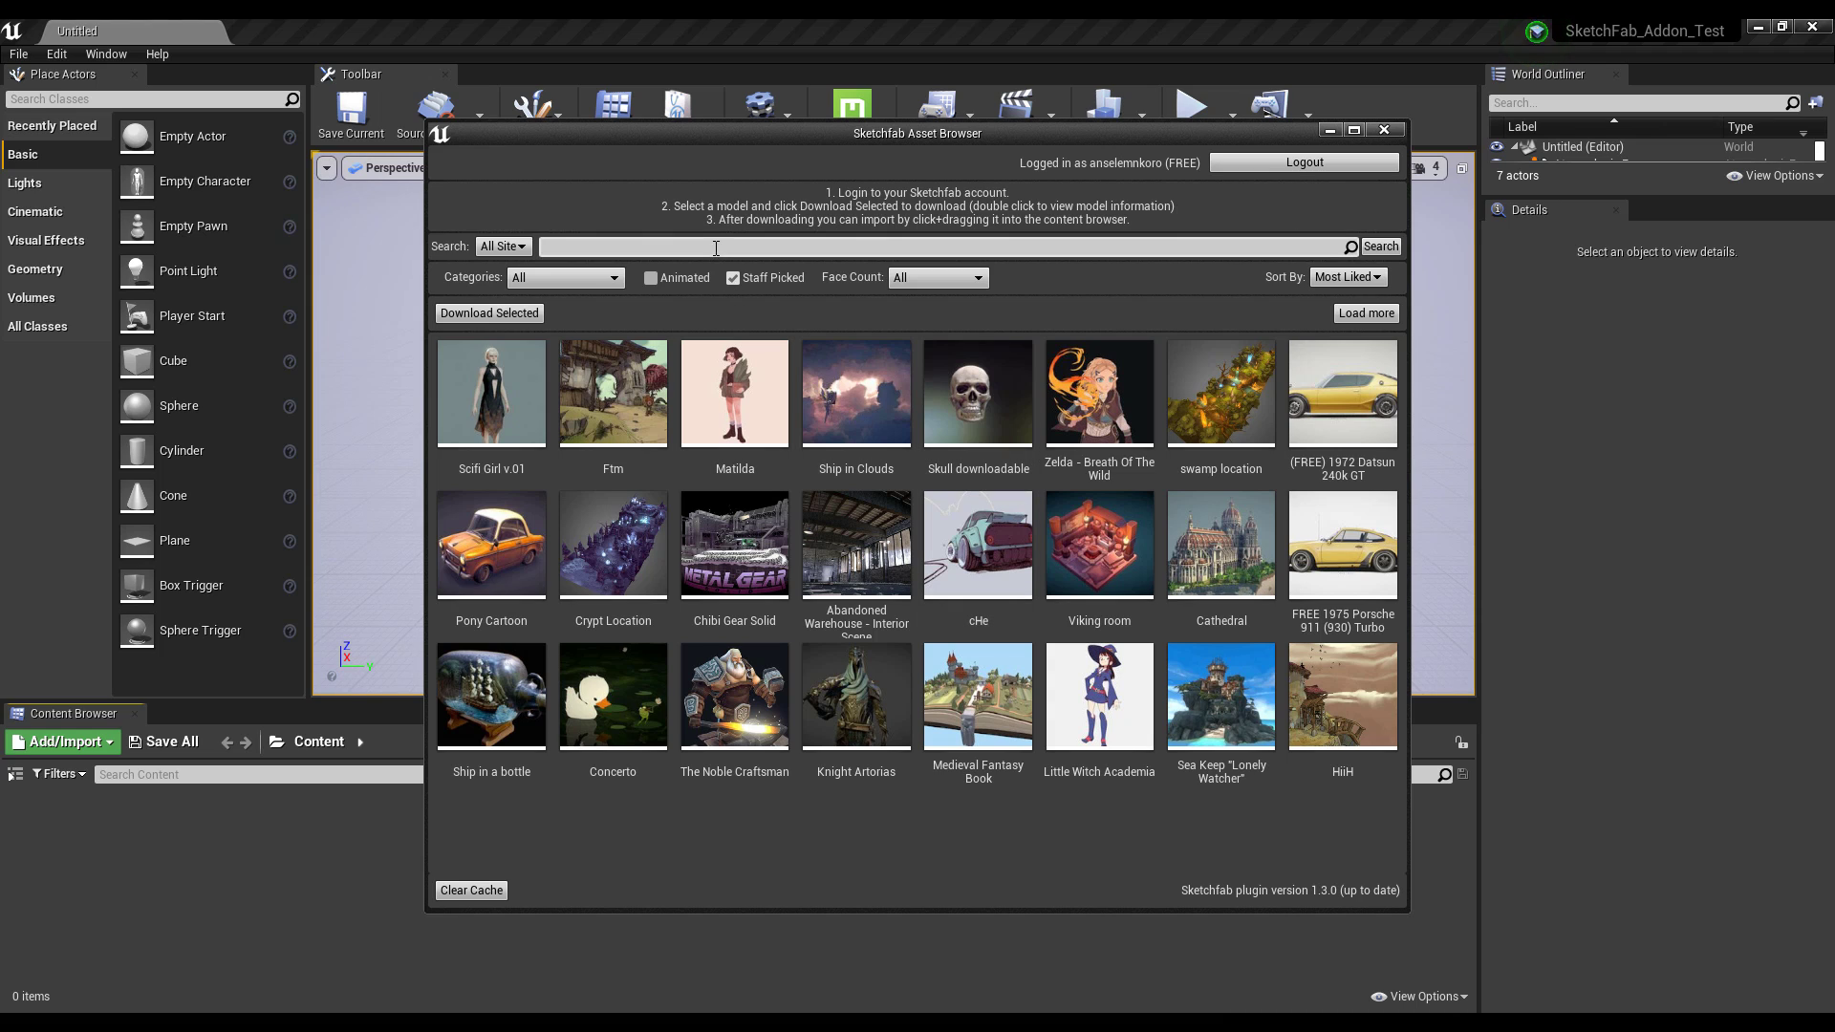
- Download the free 1972 Datsun 240k GT model and enlarge the Sketchfab Asset Browser
{"action": "left_click", "coordinate": [541, 249]}
{"action": "double_click", "coordinate": [1343, 388]}
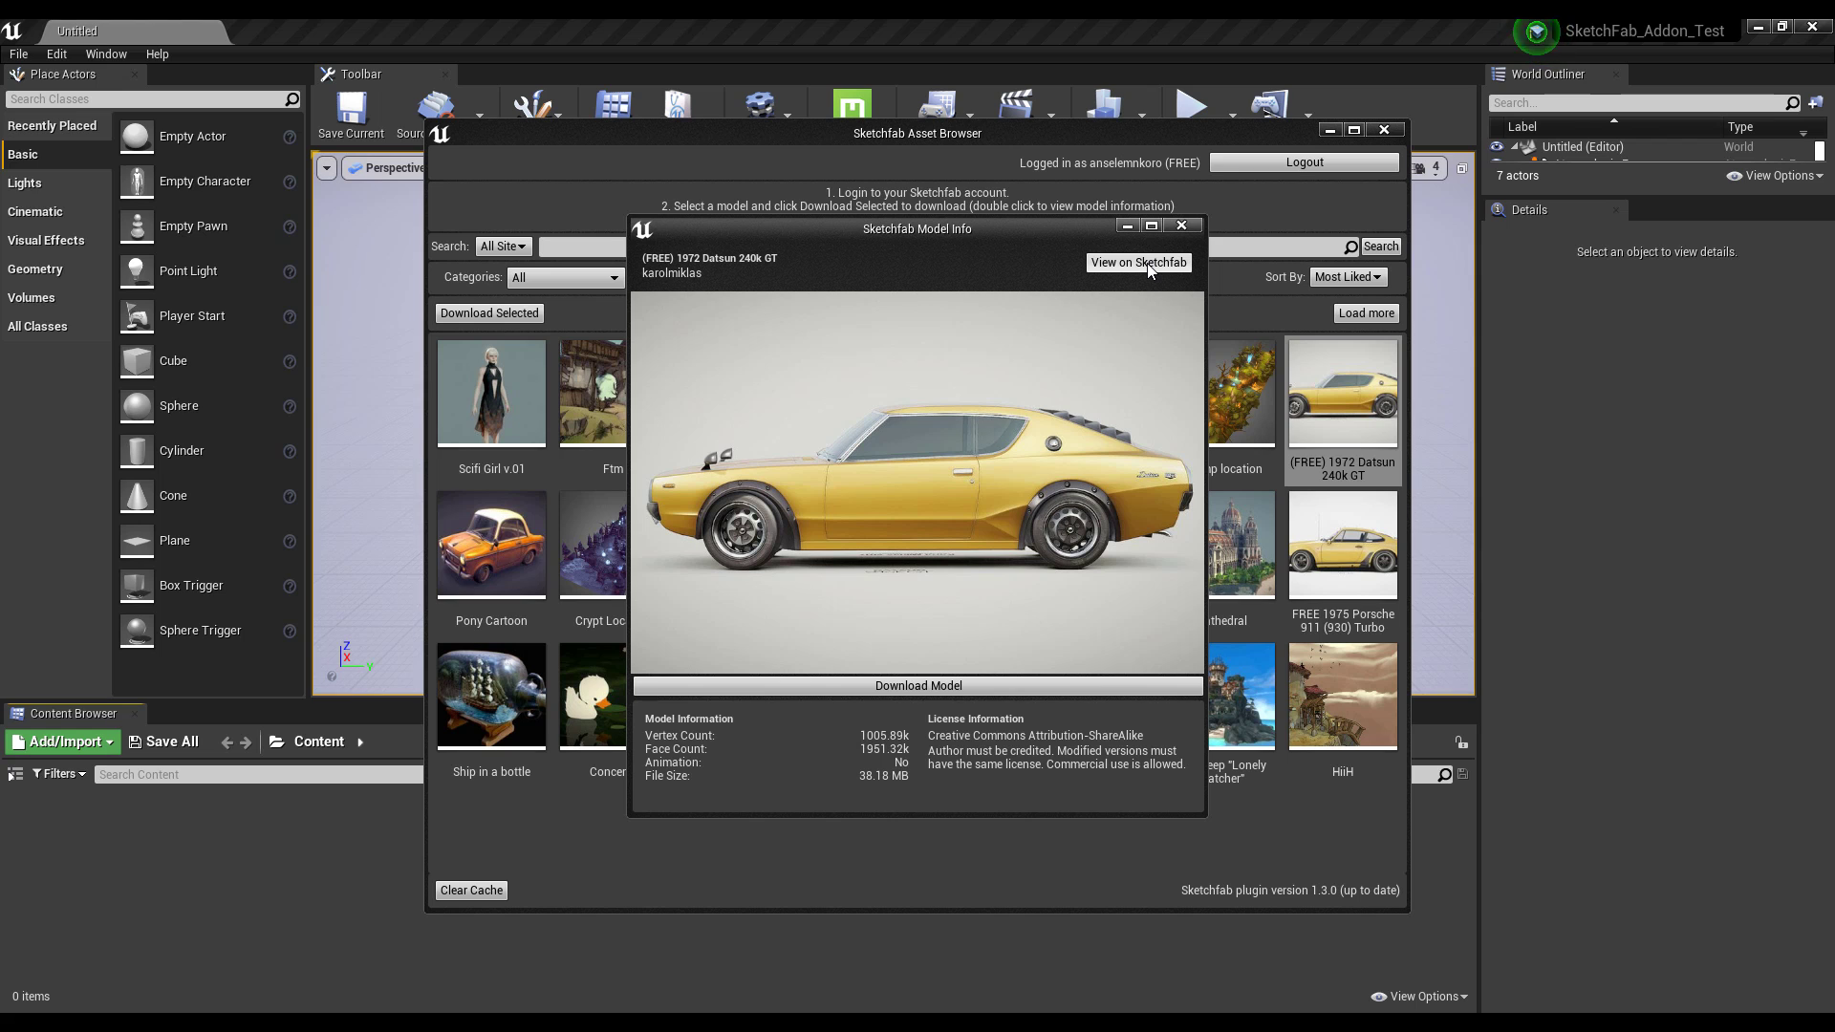
{"action": "left_click", "coordinate": [927, 689]}
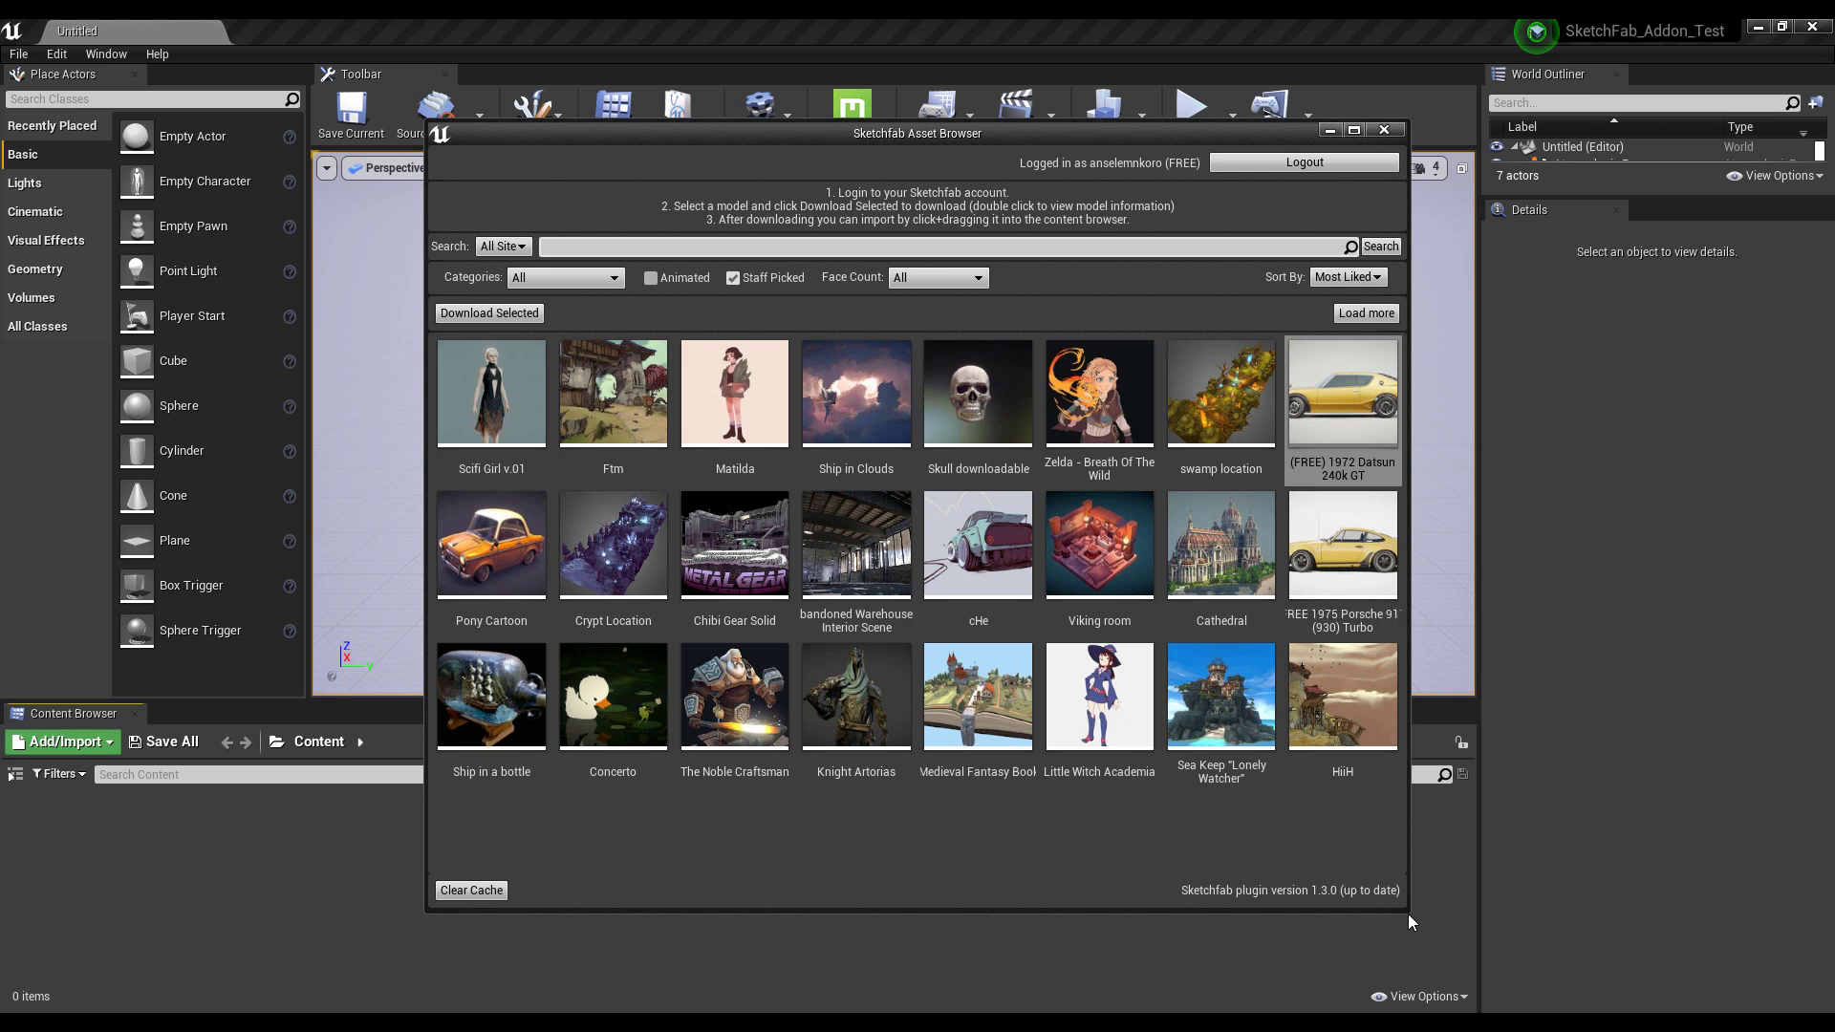
{"action": "left_click_drag", "start_coordinate": [1407, 911], "coordinate": [1611, 949]}
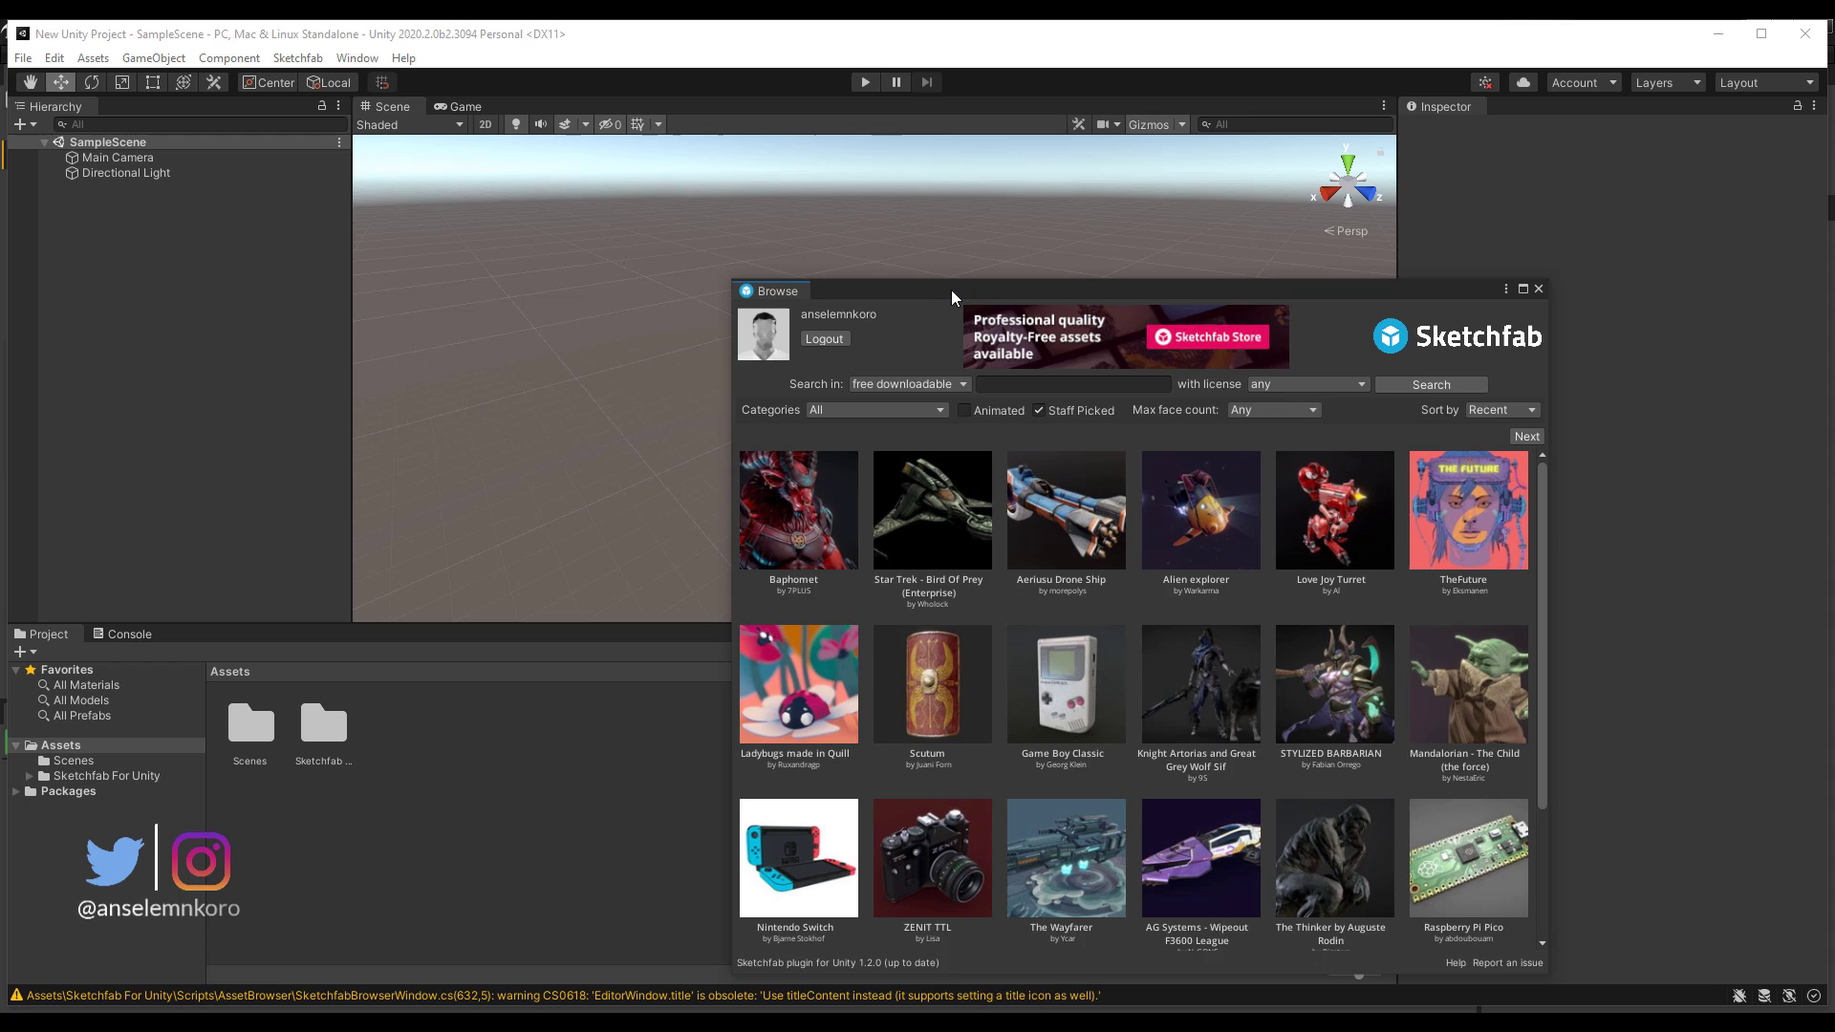
{"action": "left_click_drag", "start_coordinate": [950, 295], "coordinate": [572, 189]}
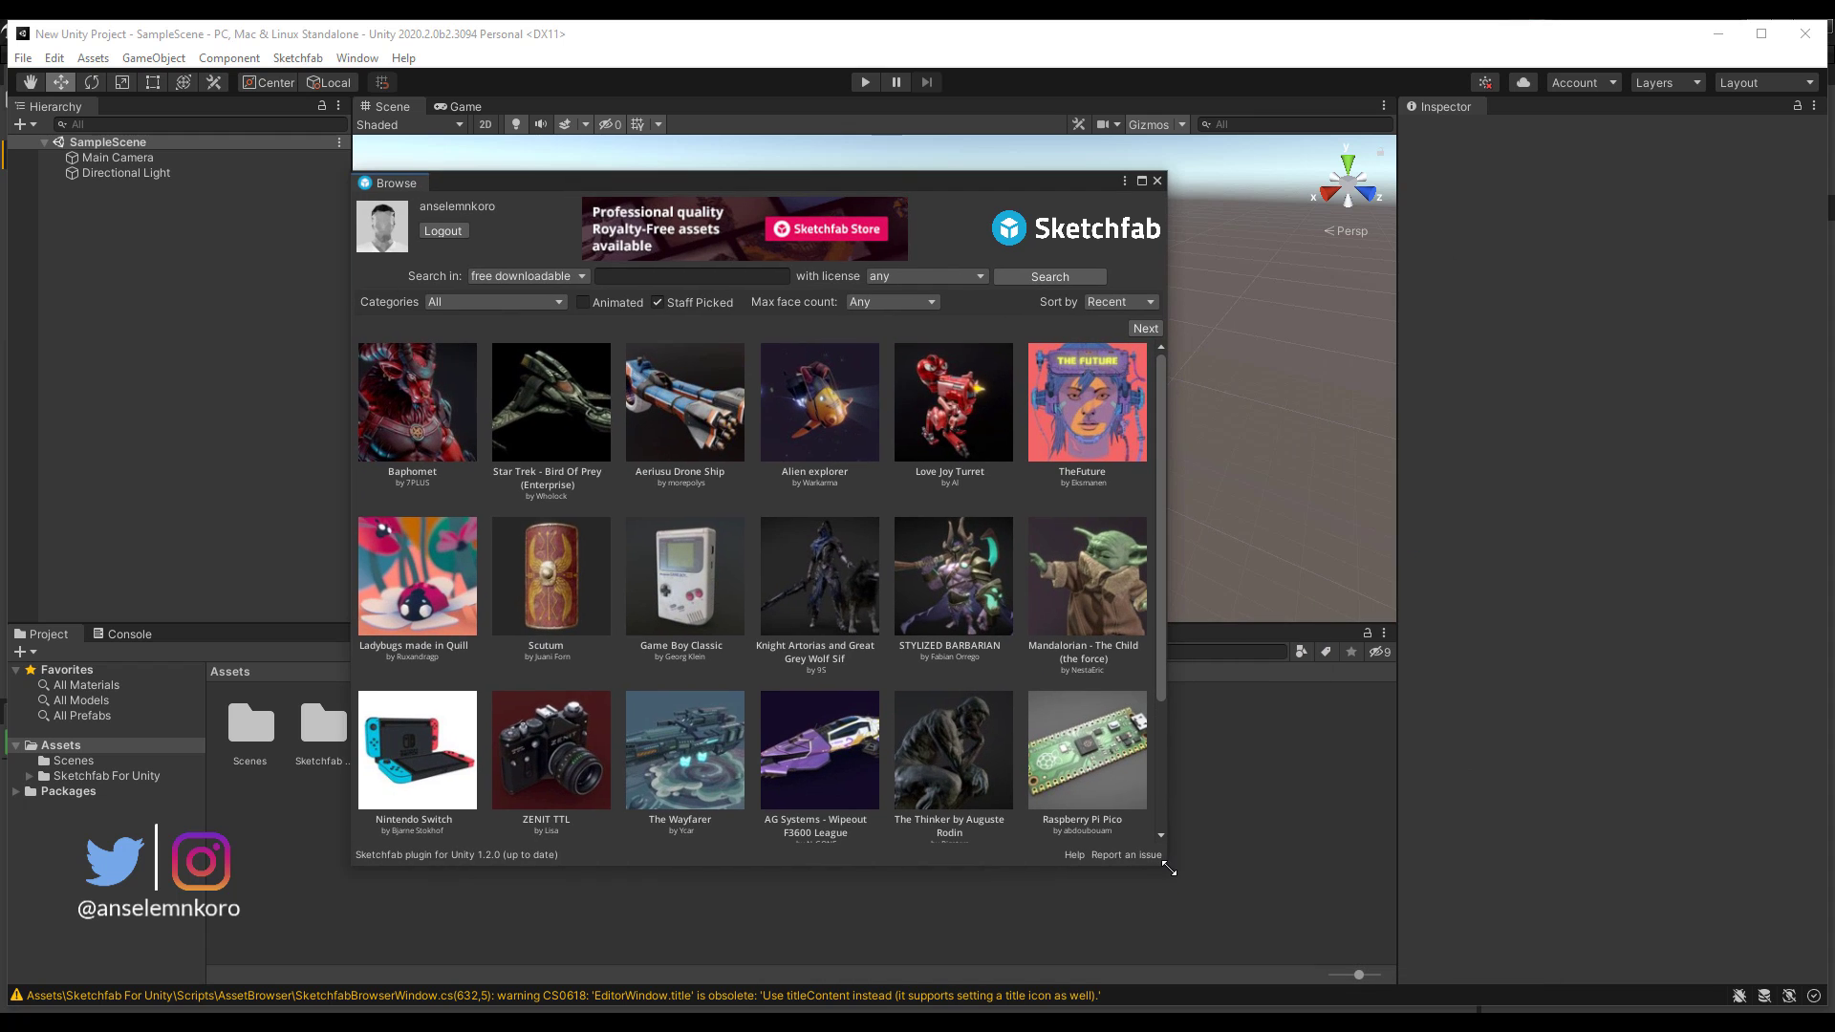
- Open Baphomet's model details and tick 'Instanciate prefab into current scene'
{"action": "left_click_drag", "start_coordinate": [1167, 868], "coordinate": [1469, 891]}
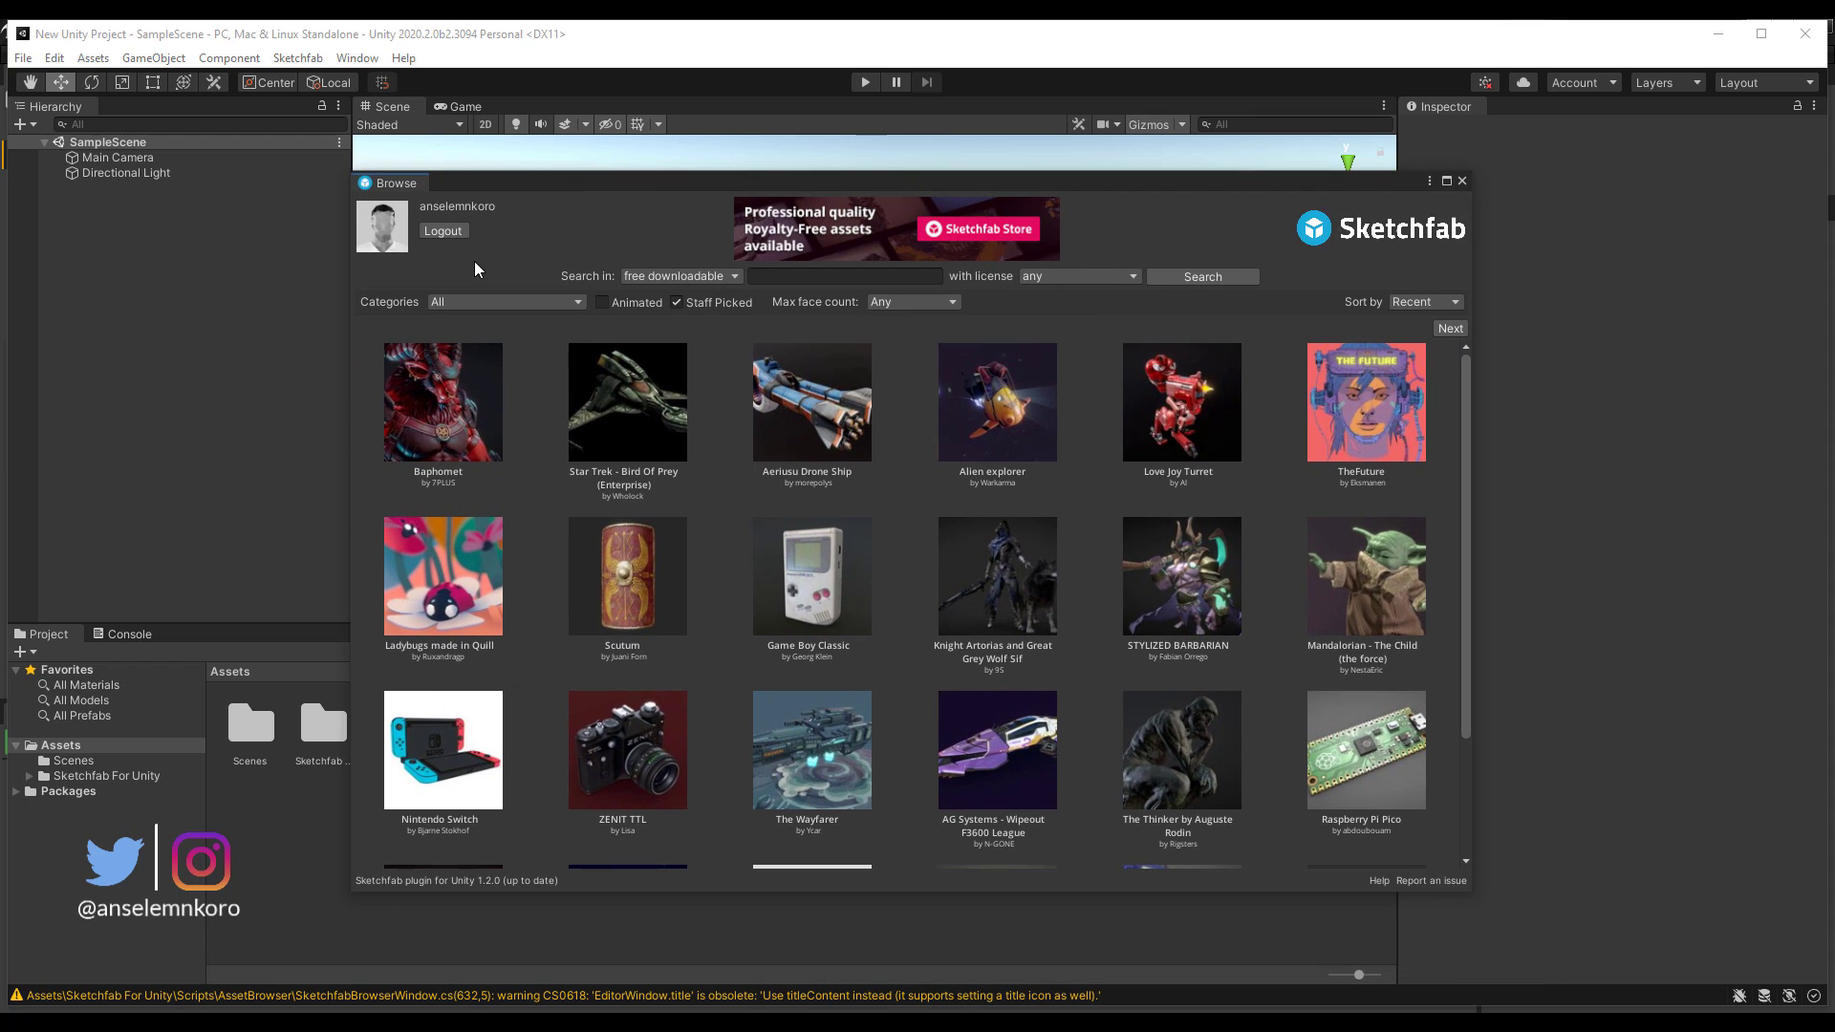
{"action": "scroll", "coordinate": [876, 690], "scroll_direction": "down", "scroll_amount": 1}
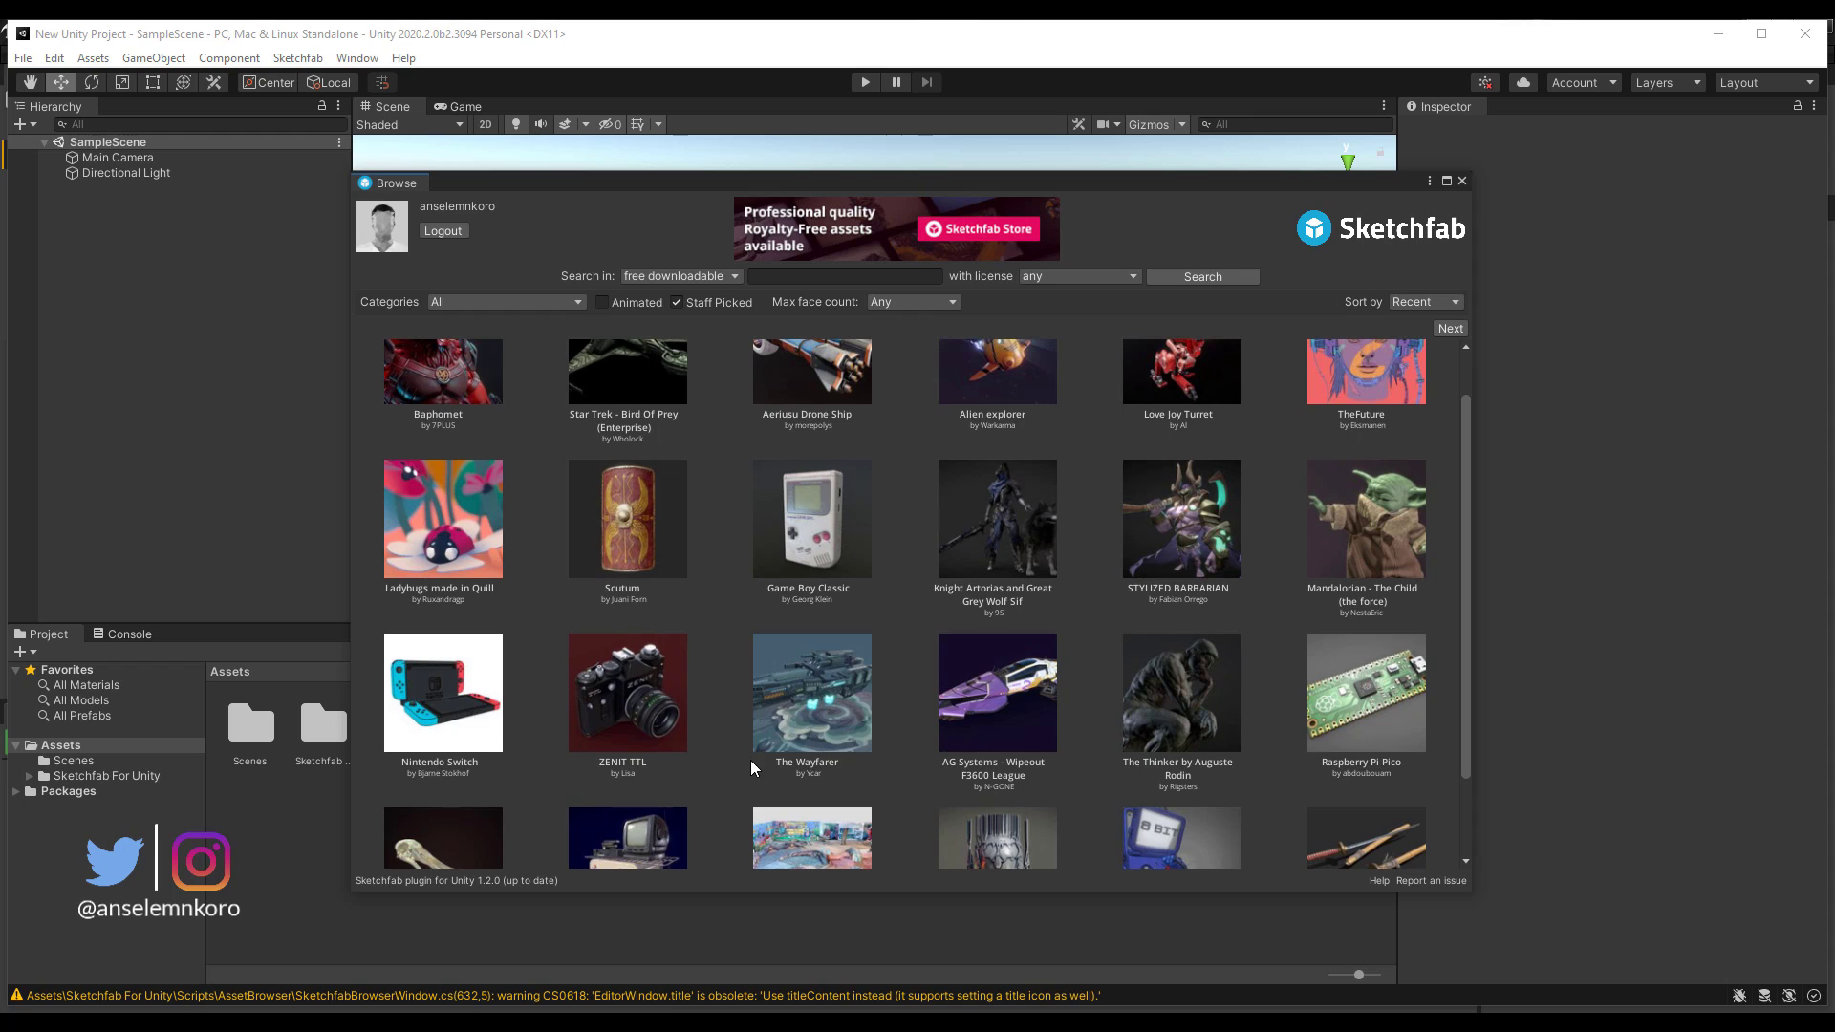
{"action": "scroll", "coordinate": [755, 768], "scroll_direction": "up", "scroll_amount": 1}
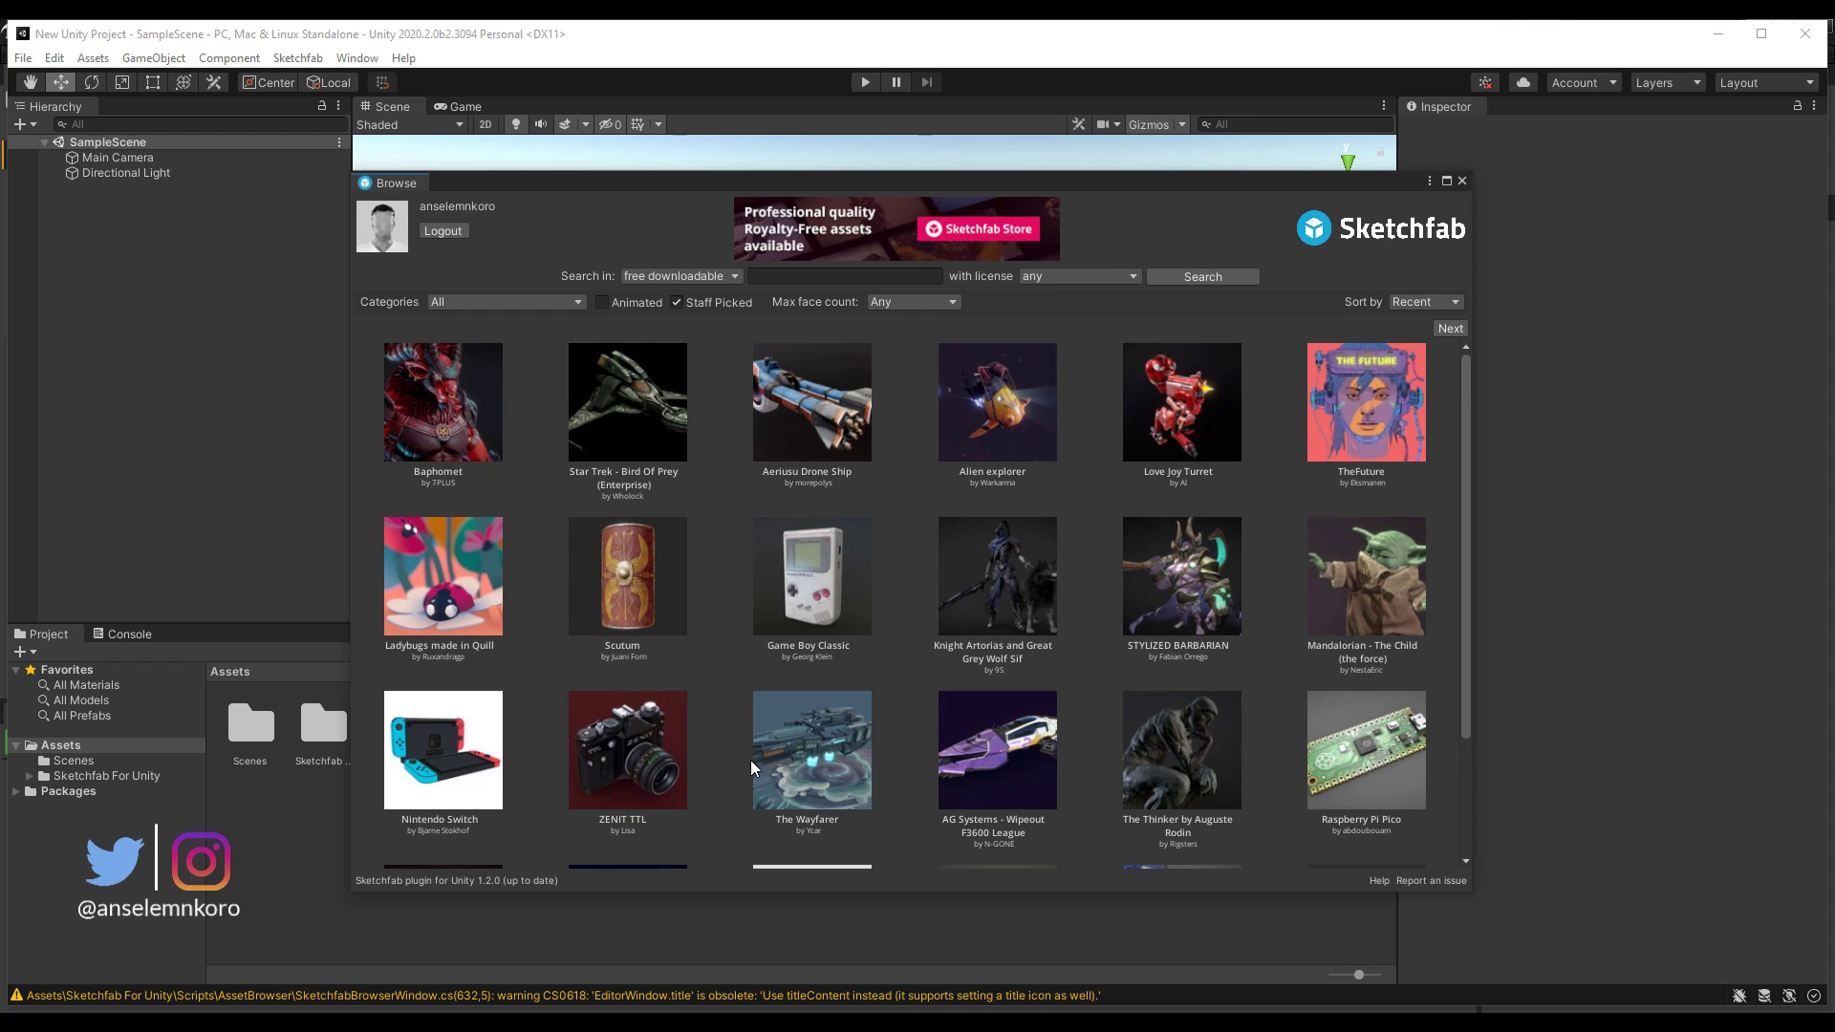
{"action": "left_click", "coordinate": [464, 426]}
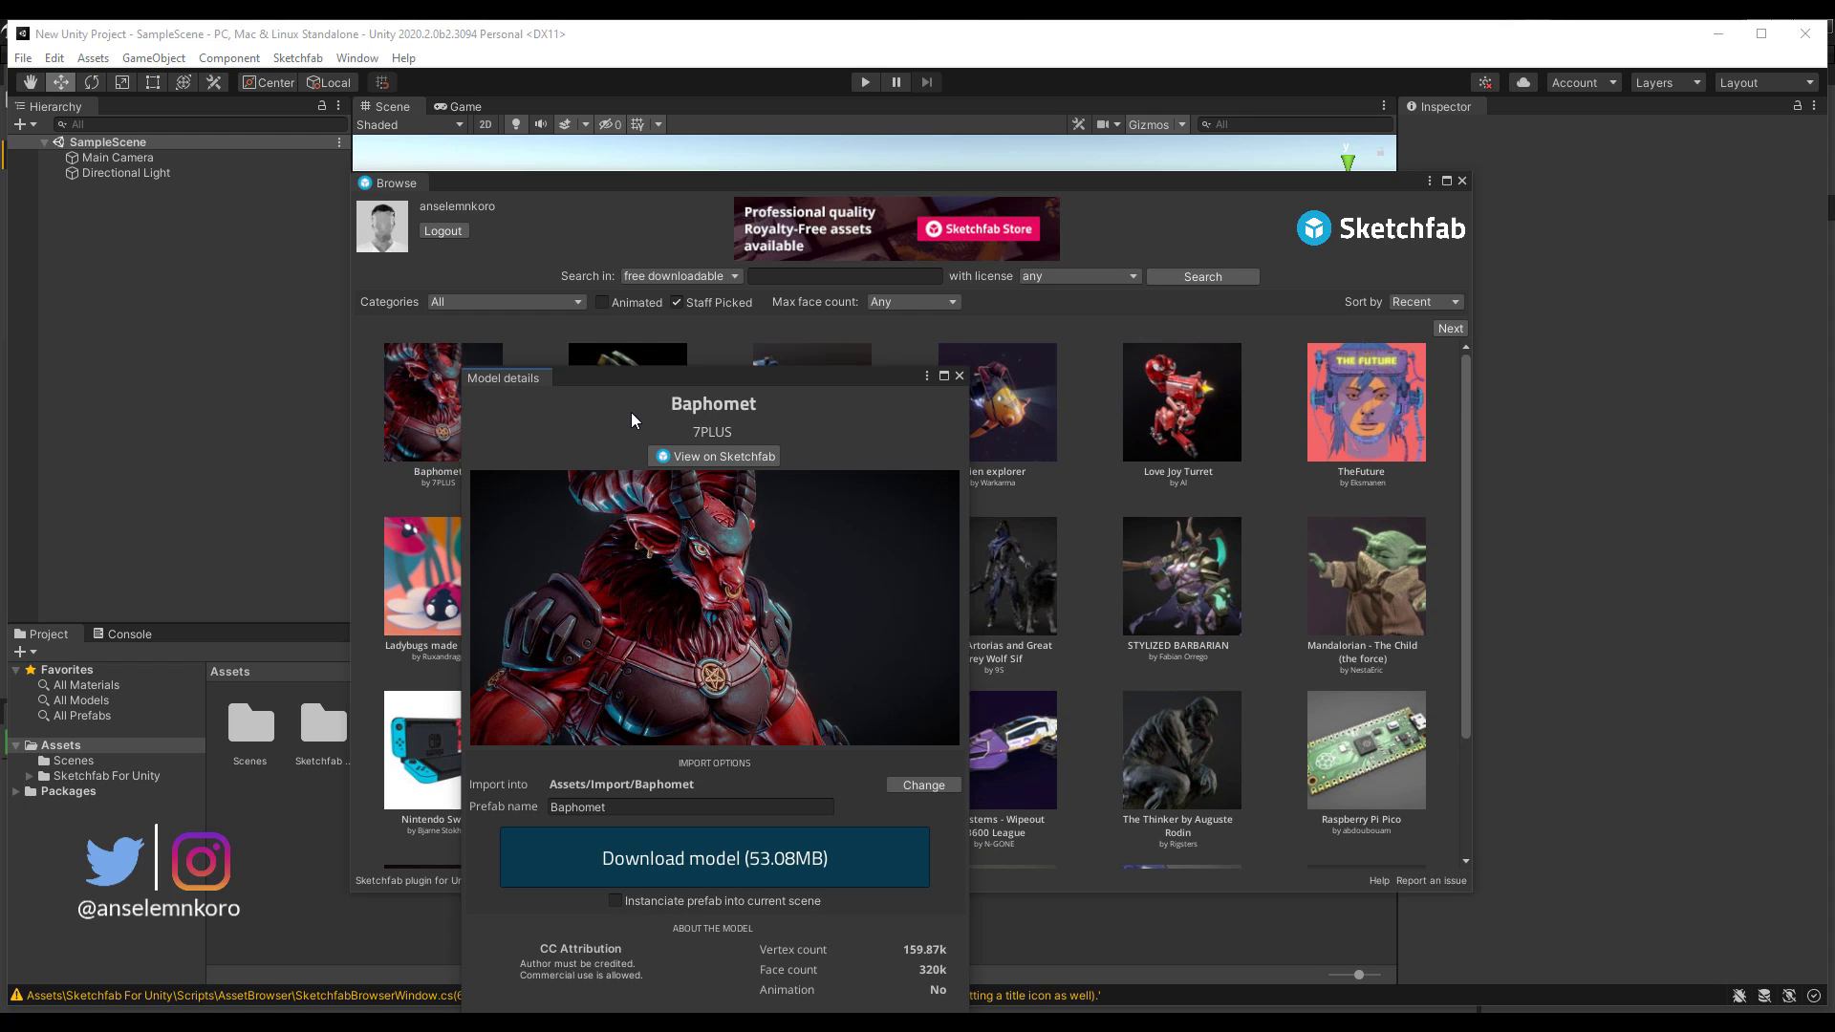
{"action": "left_click_drag", "start_coordinate": [611, 382], "coordinate": [796, 179]}
{"action": "left_click", "coordinate": [799, 698]}
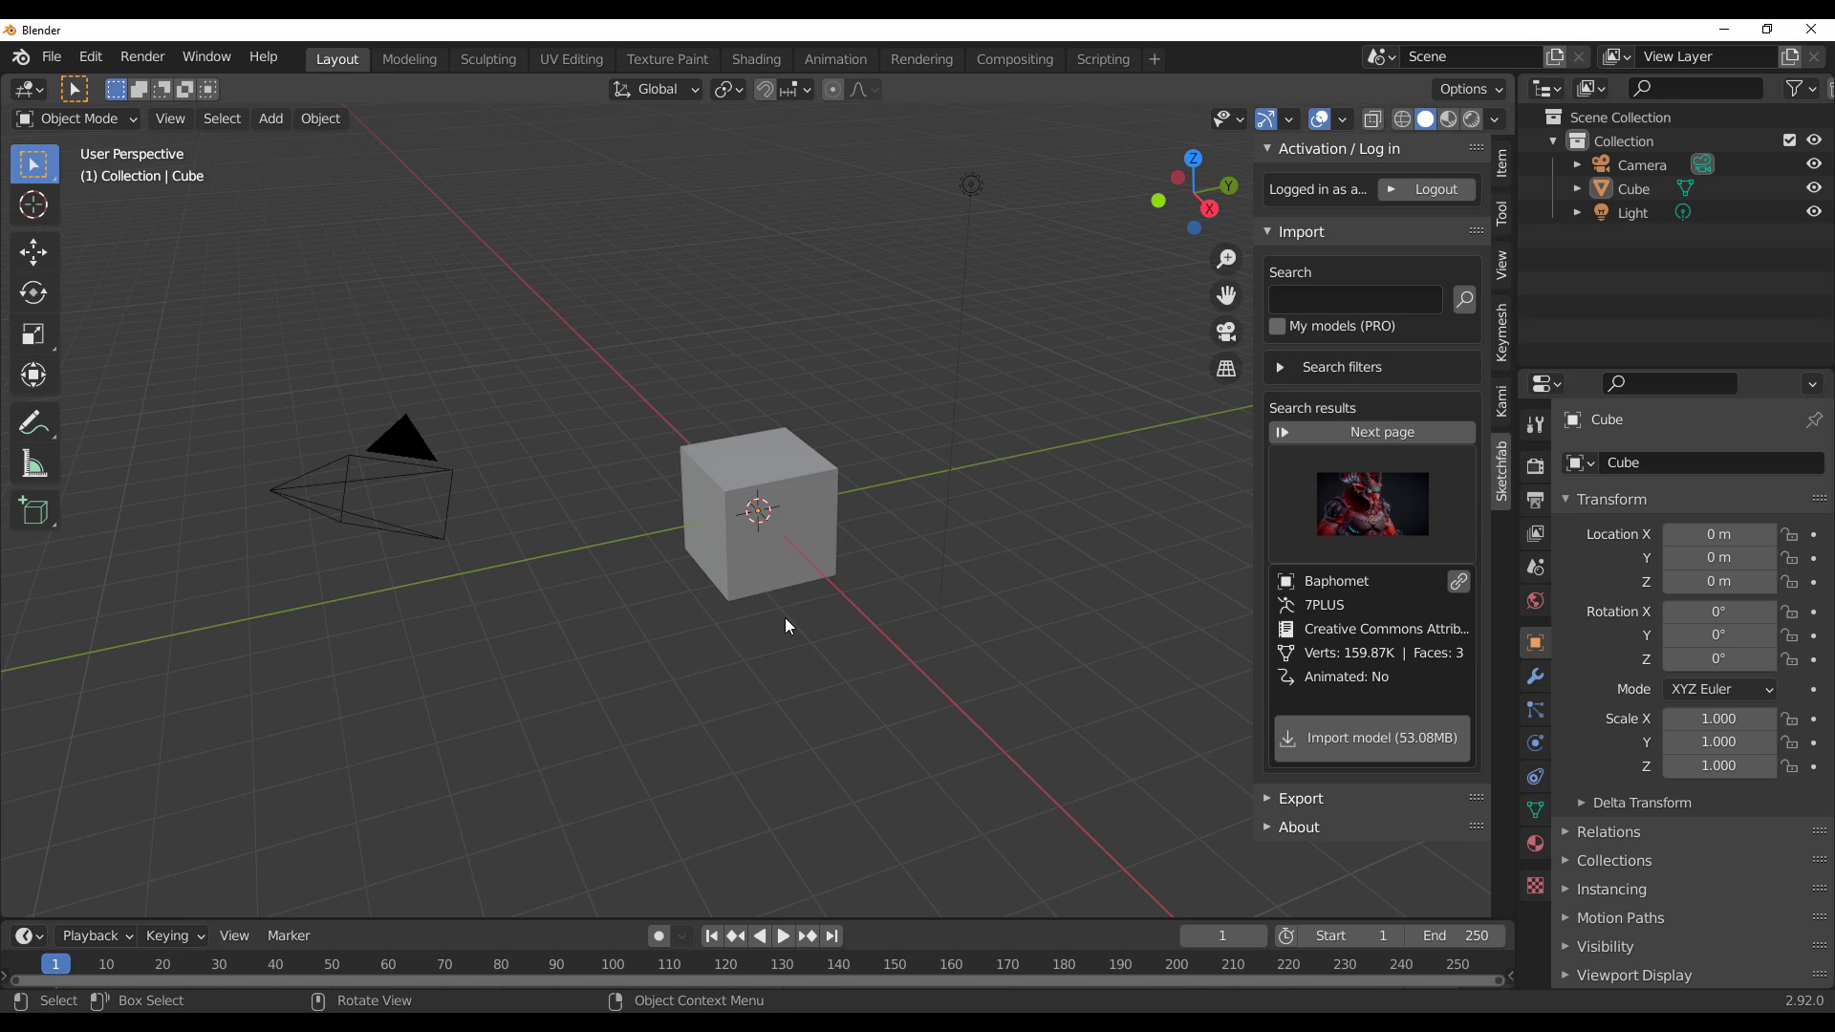
{"action": "middle_click_drag", "start_coordinate": [783, 617], "coordinate": [789, 455]}
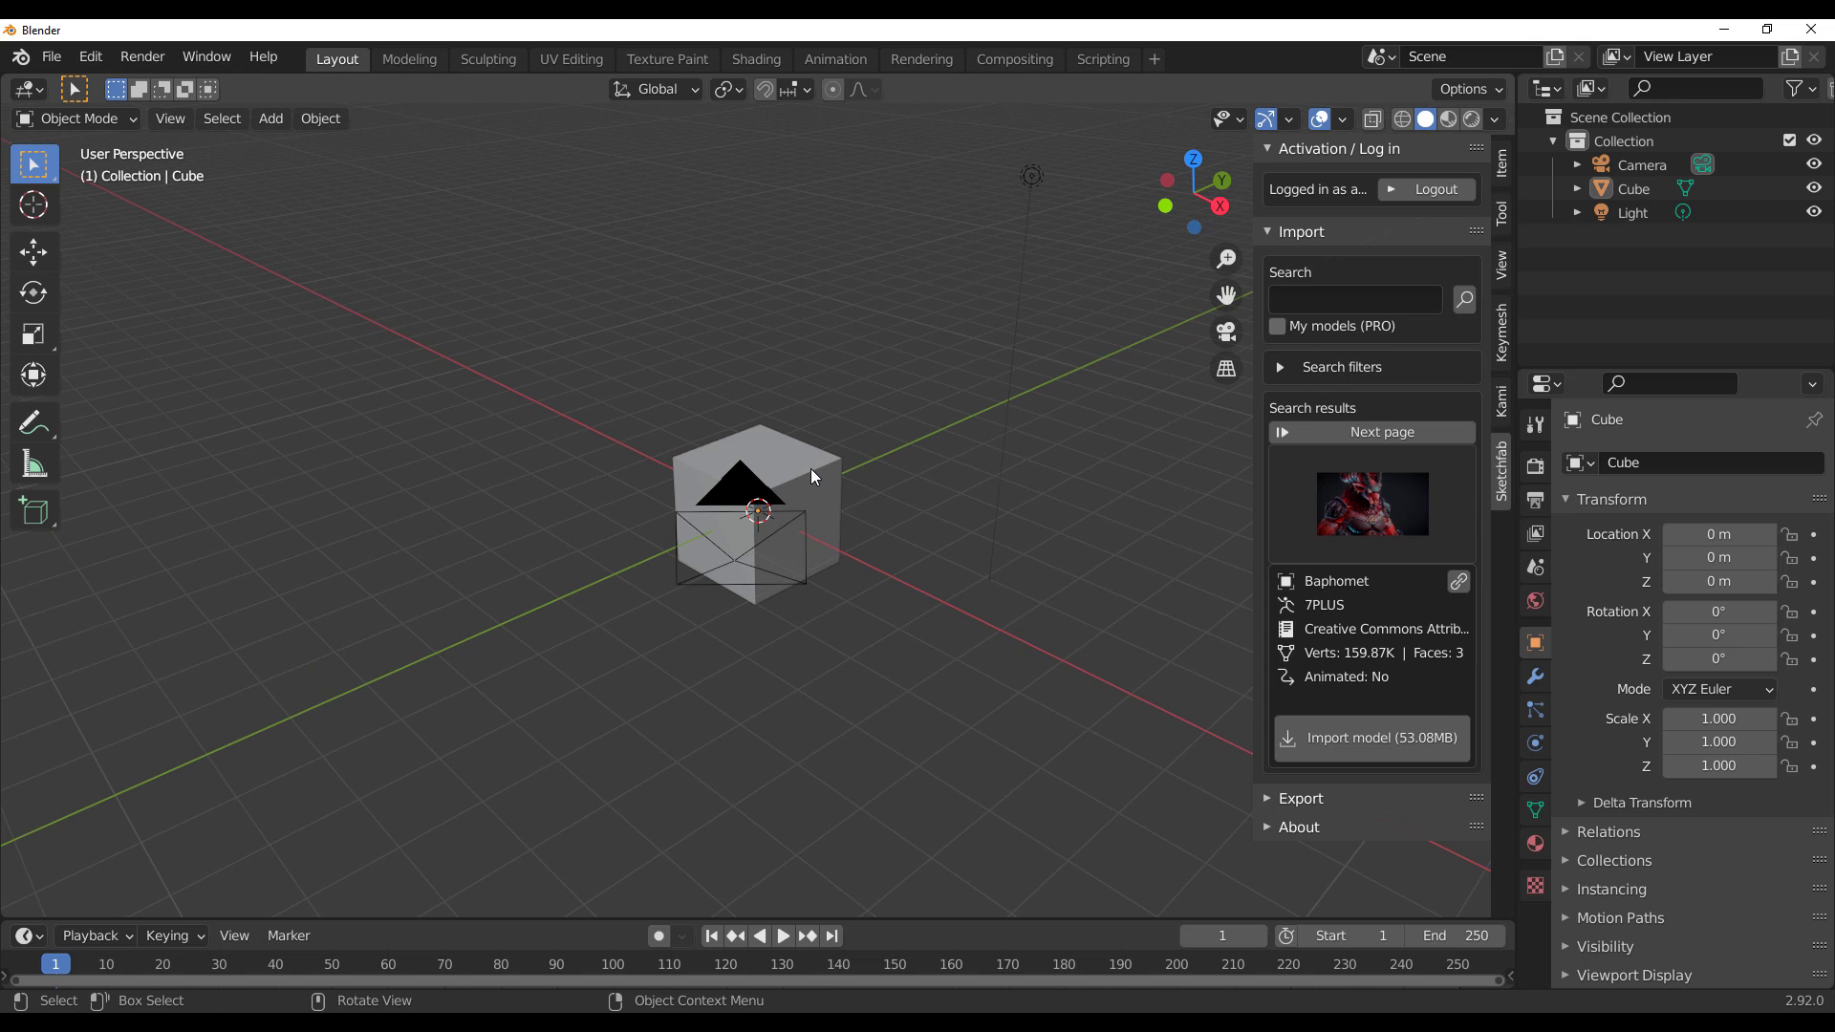
- Delete the default cube and search Sketchfab for 'car'
{"action": "left_click", "coordinate": [811, 468]}
{"action": "key", "text": "Delete"}
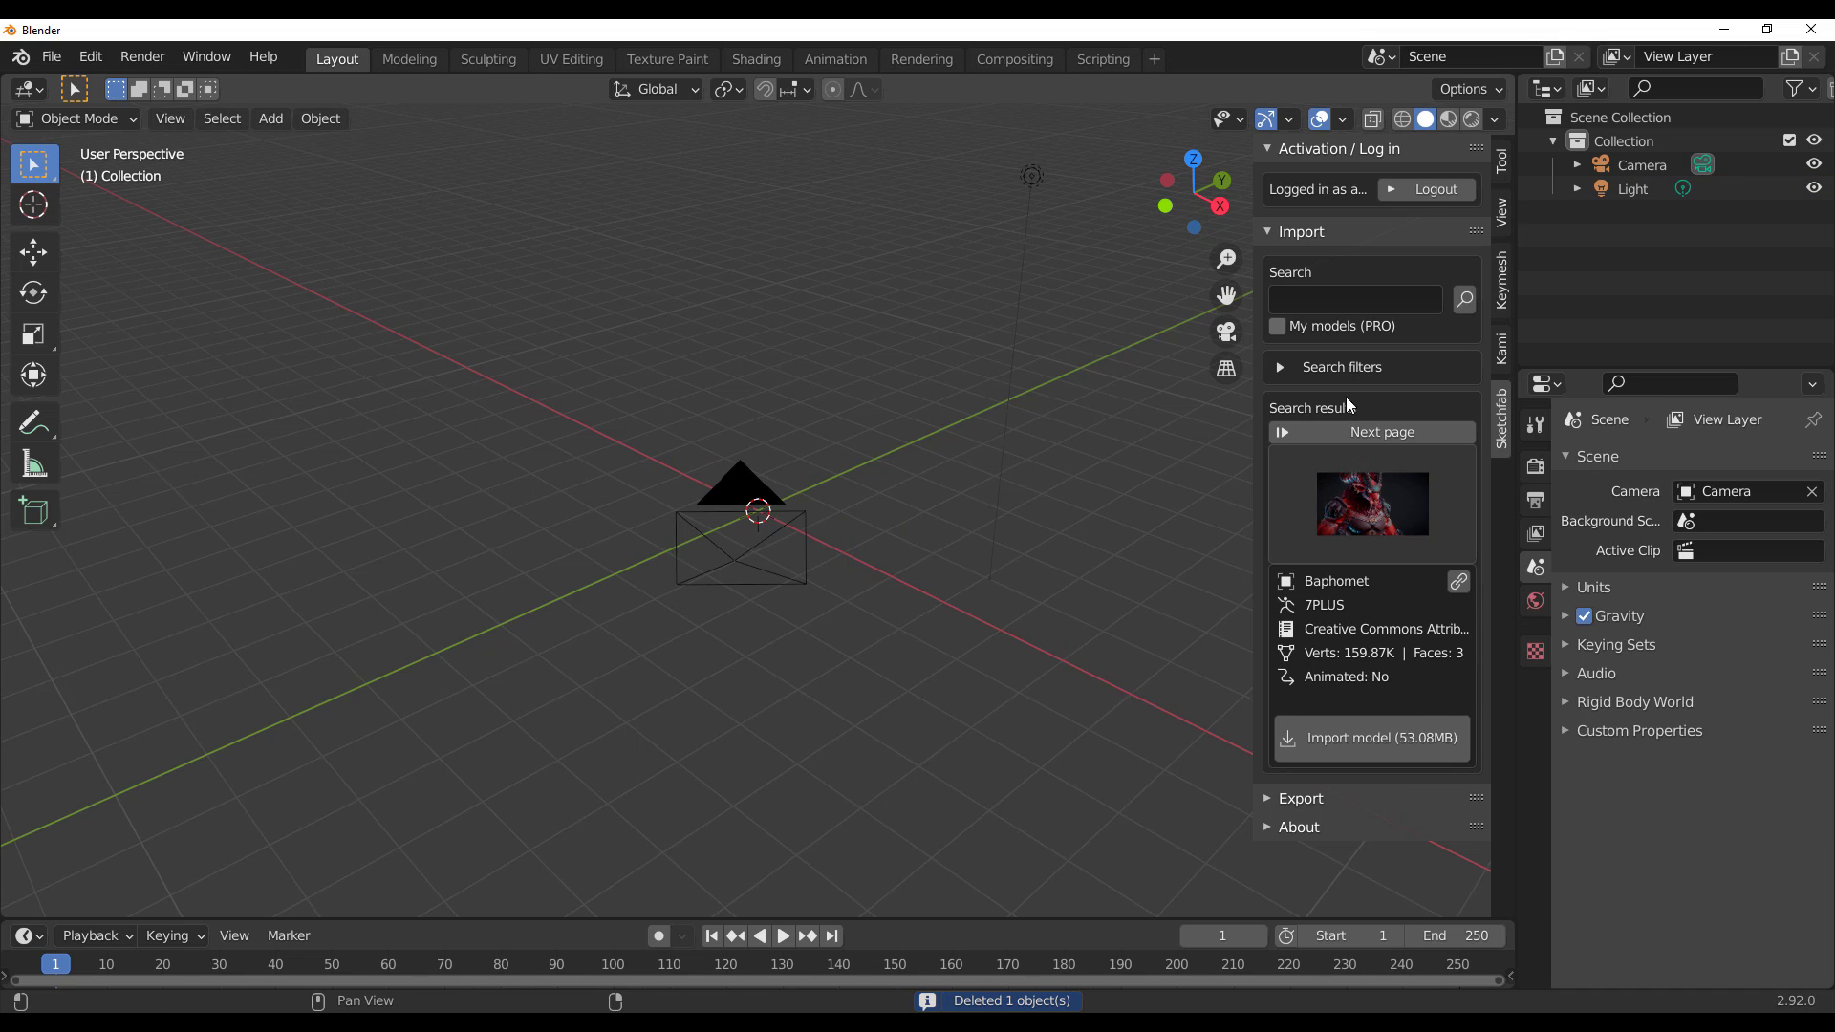
{"action": "left_click", "coordinate": [1342, 299]}
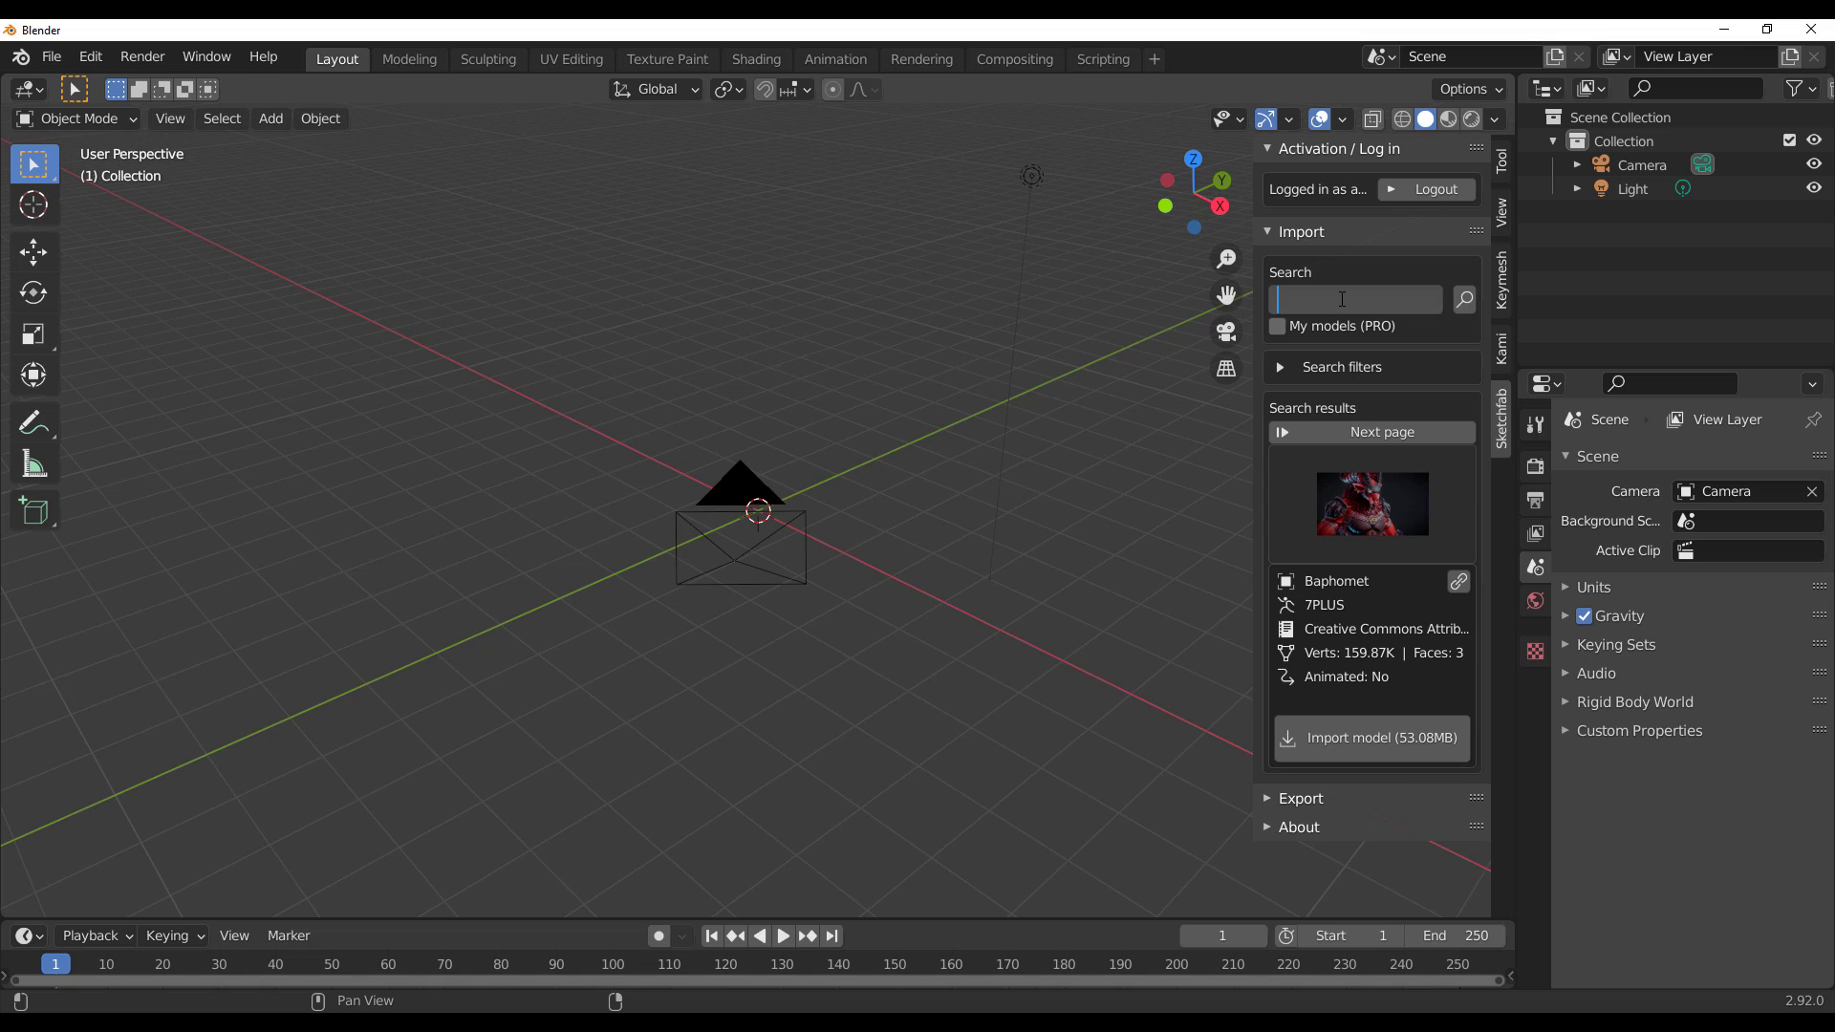
{"action": "type", "text": "car"}
{"action": "key", "text": "Return"}
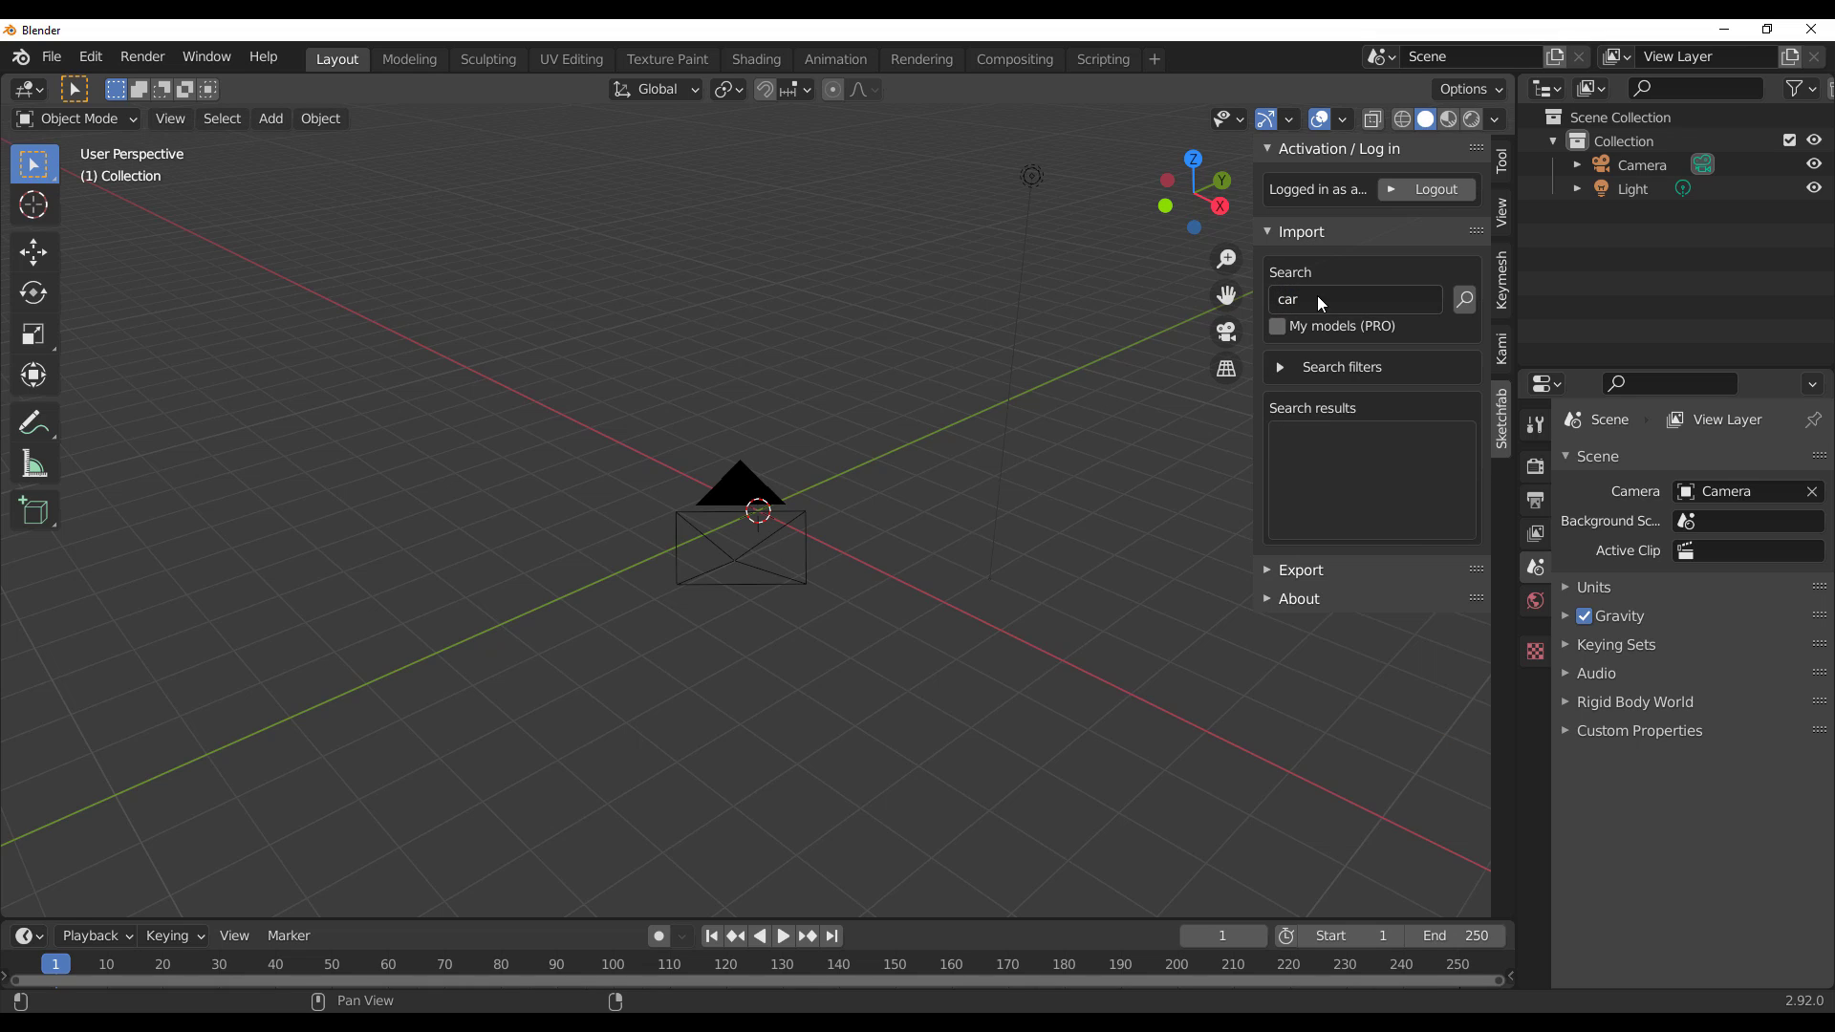
{"action": "left_click", "coordinate": [1465, 301]}
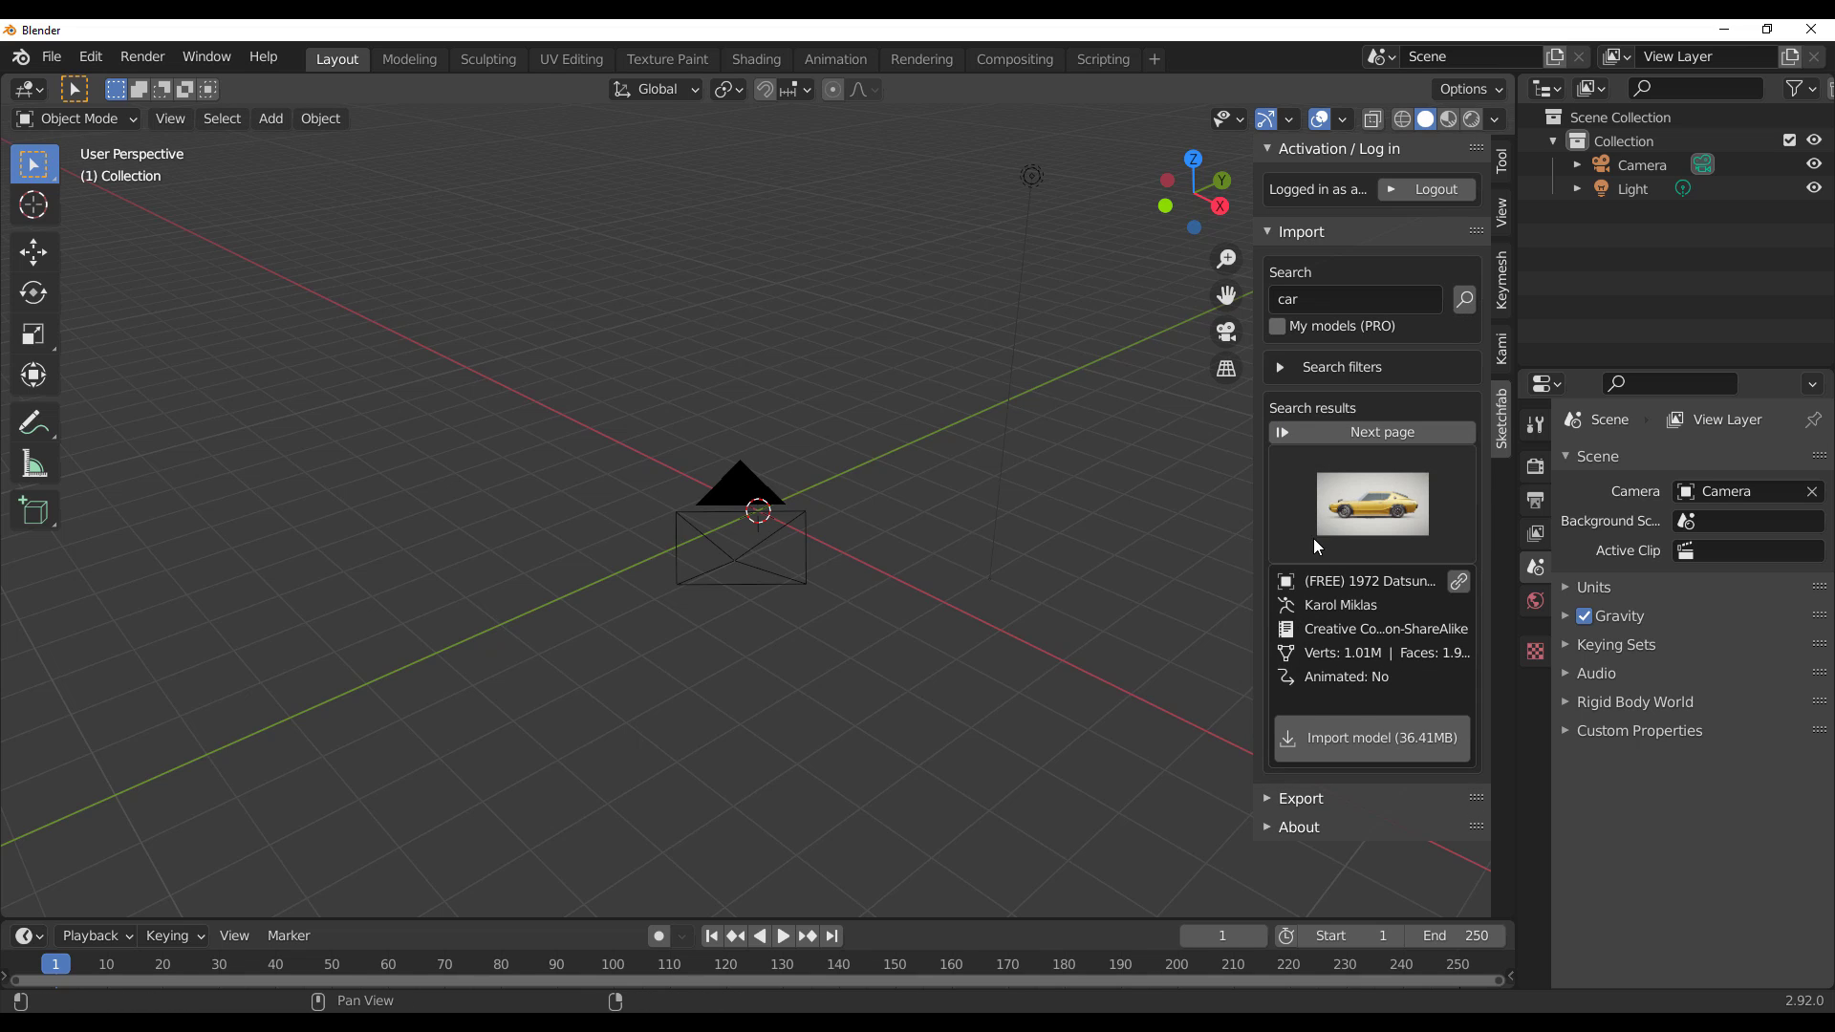
- View the car results as a thumbnail grid and go to the second page
{"action": "left_click", "coordinate": [1378, 501]}
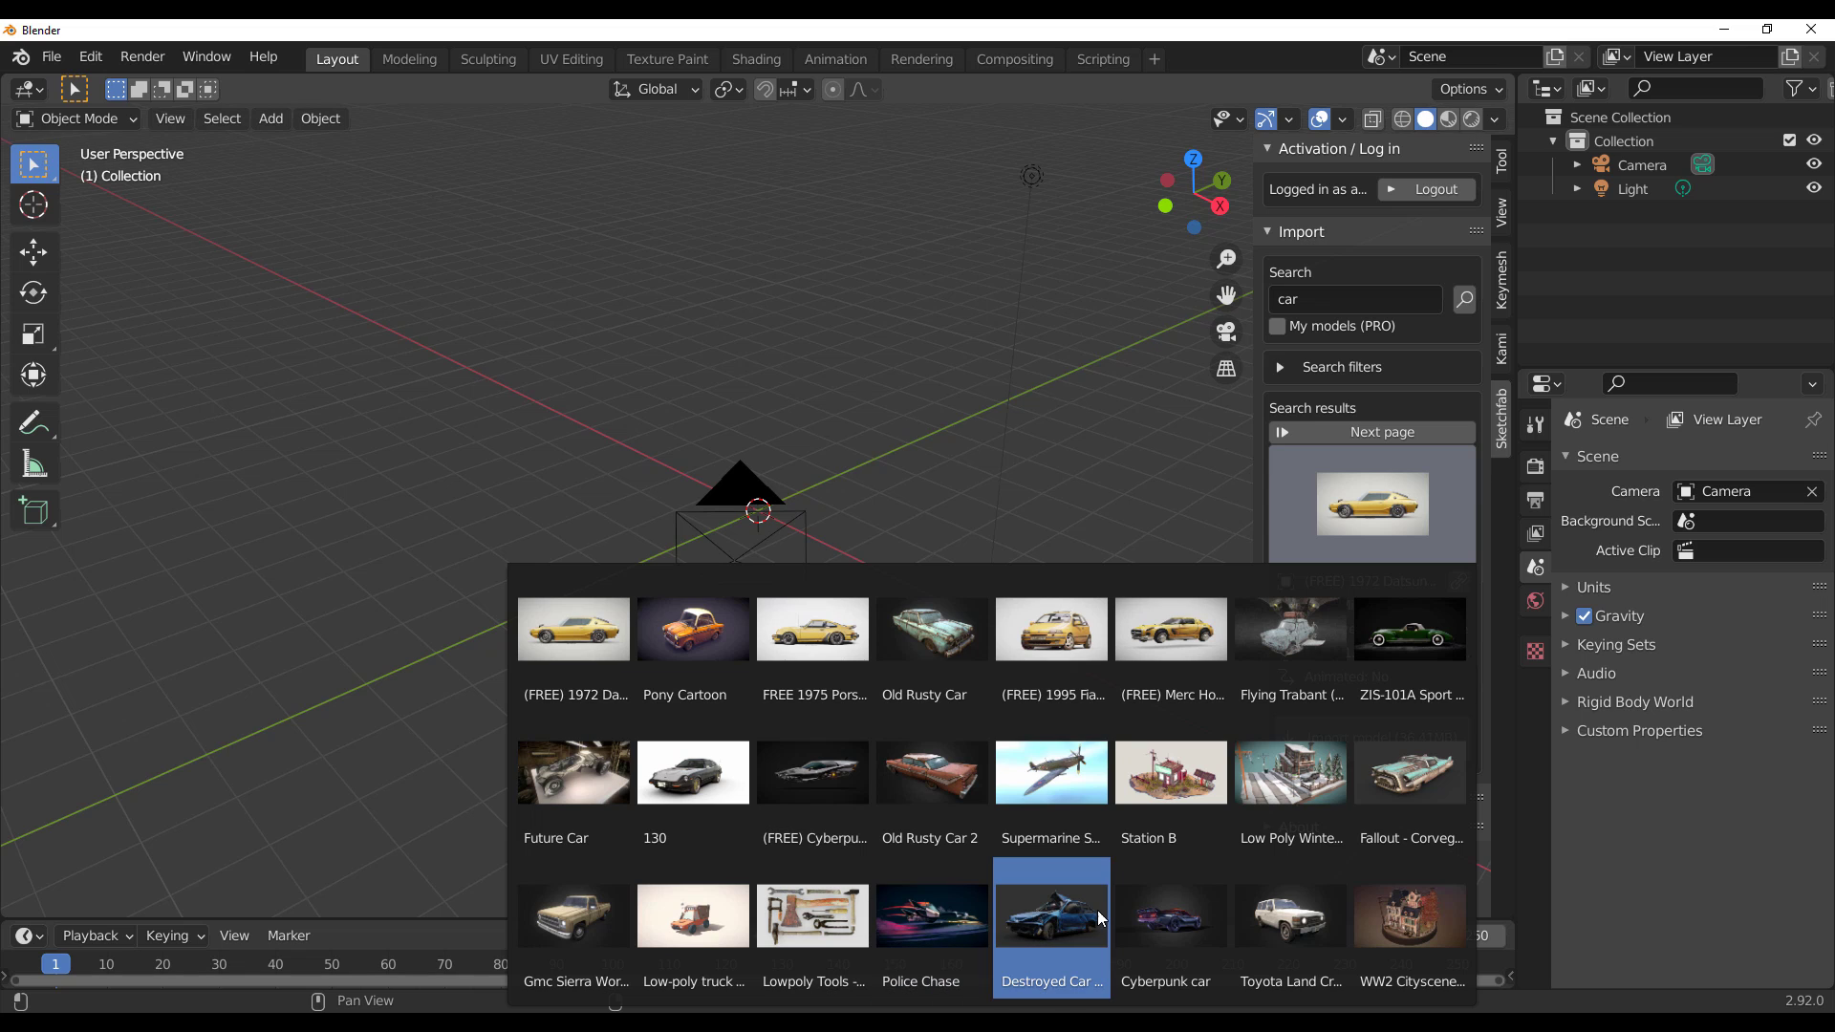
{"action": "left_click", "coordinate": [1382, 432]}
{"action": "left_click", "coordinate": [1357, 503]}
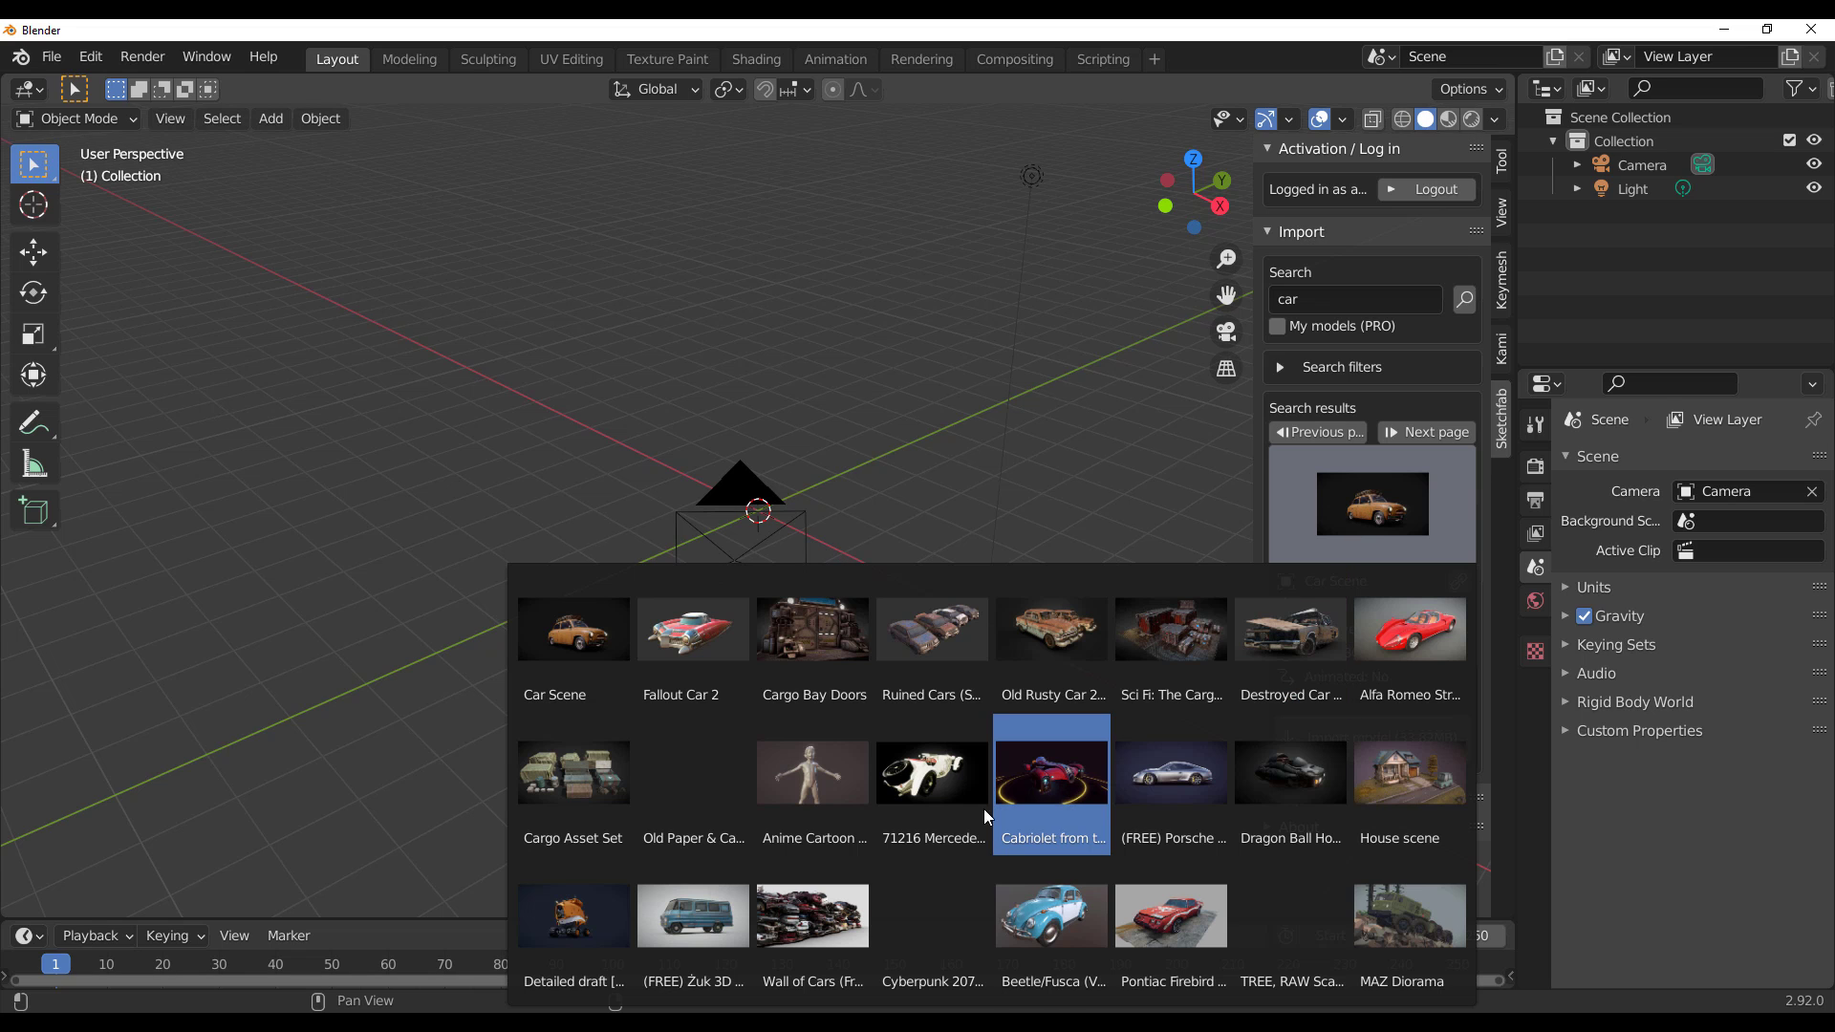
{"action": "middle_click_drag", "start_coordinate": [983, 808], "coordinate": [846, 696]}
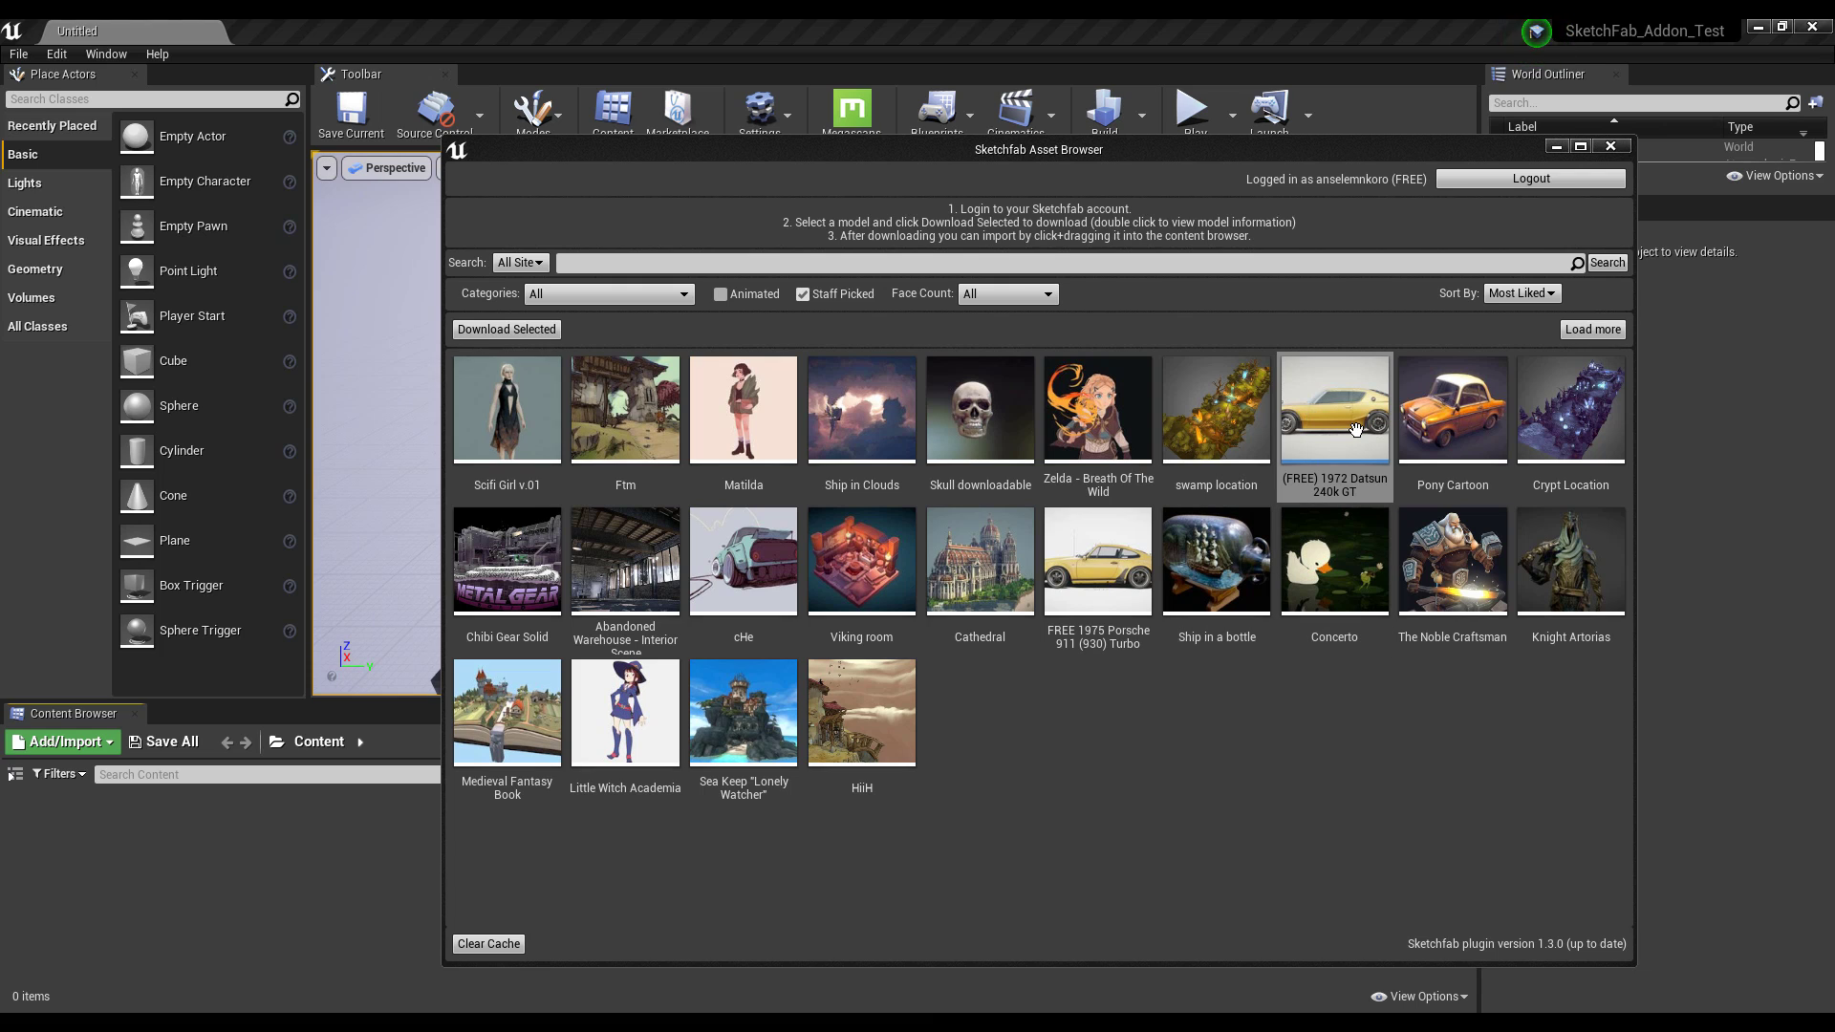
- Import the 1972 Datsun 240k GT into the Content Browser, accept its license, and place it in the level
{"action": "left_click_drag", "start_coordinate": [1339, 424], "coordinate": [240, 868]}
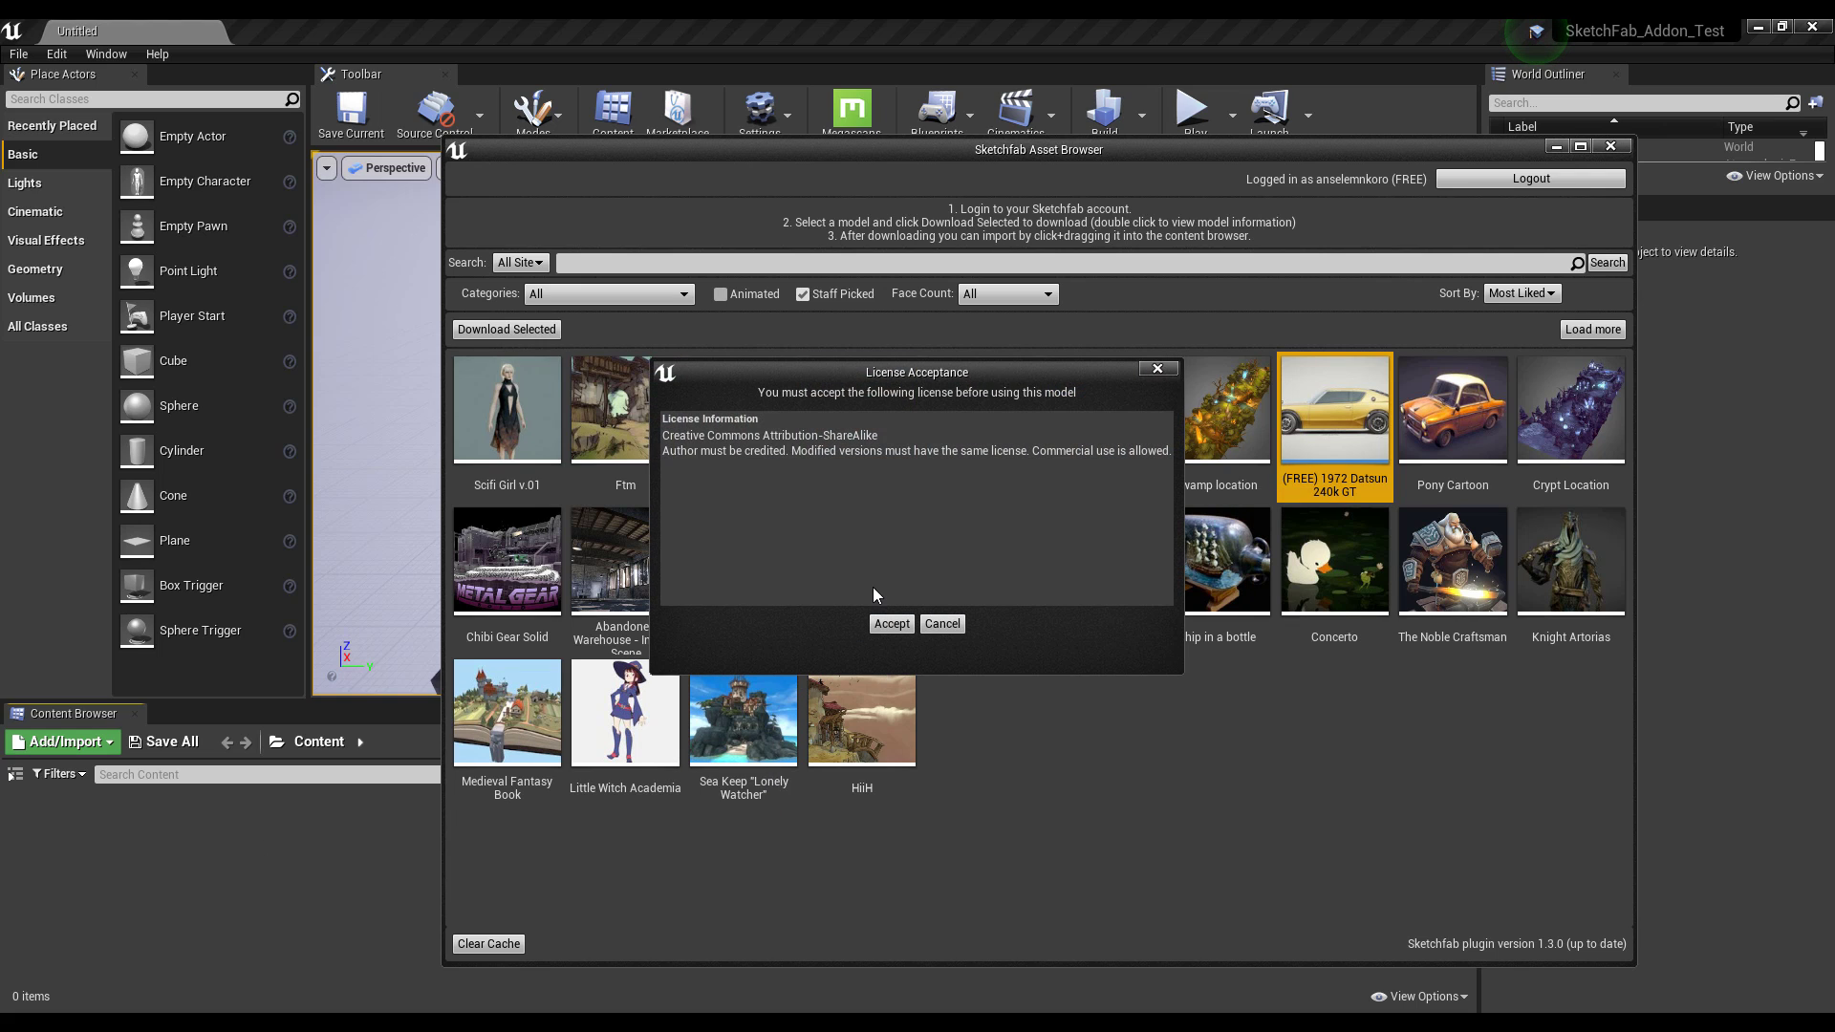
{"action": "left_click", "coordinate": [877, 629]}
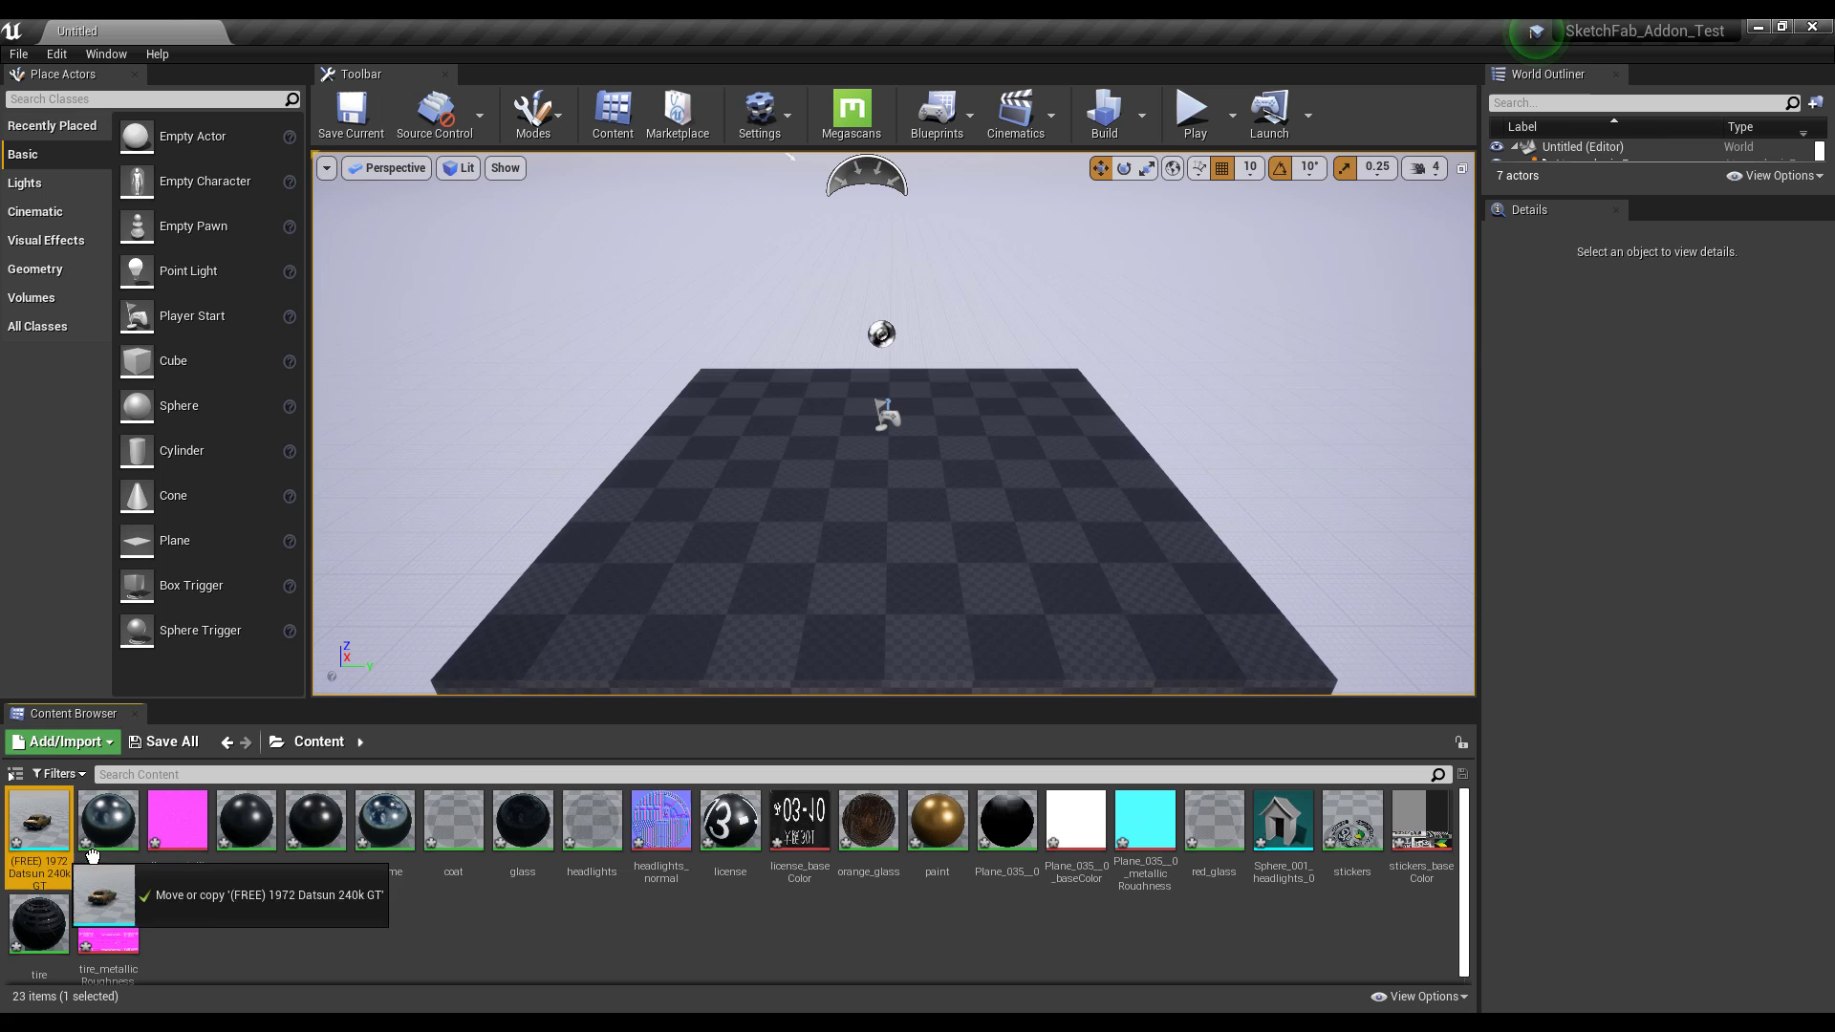
{"action": "left_click_drag", "start_coordinate": [38, 820], "coordinate": [849, 481]}
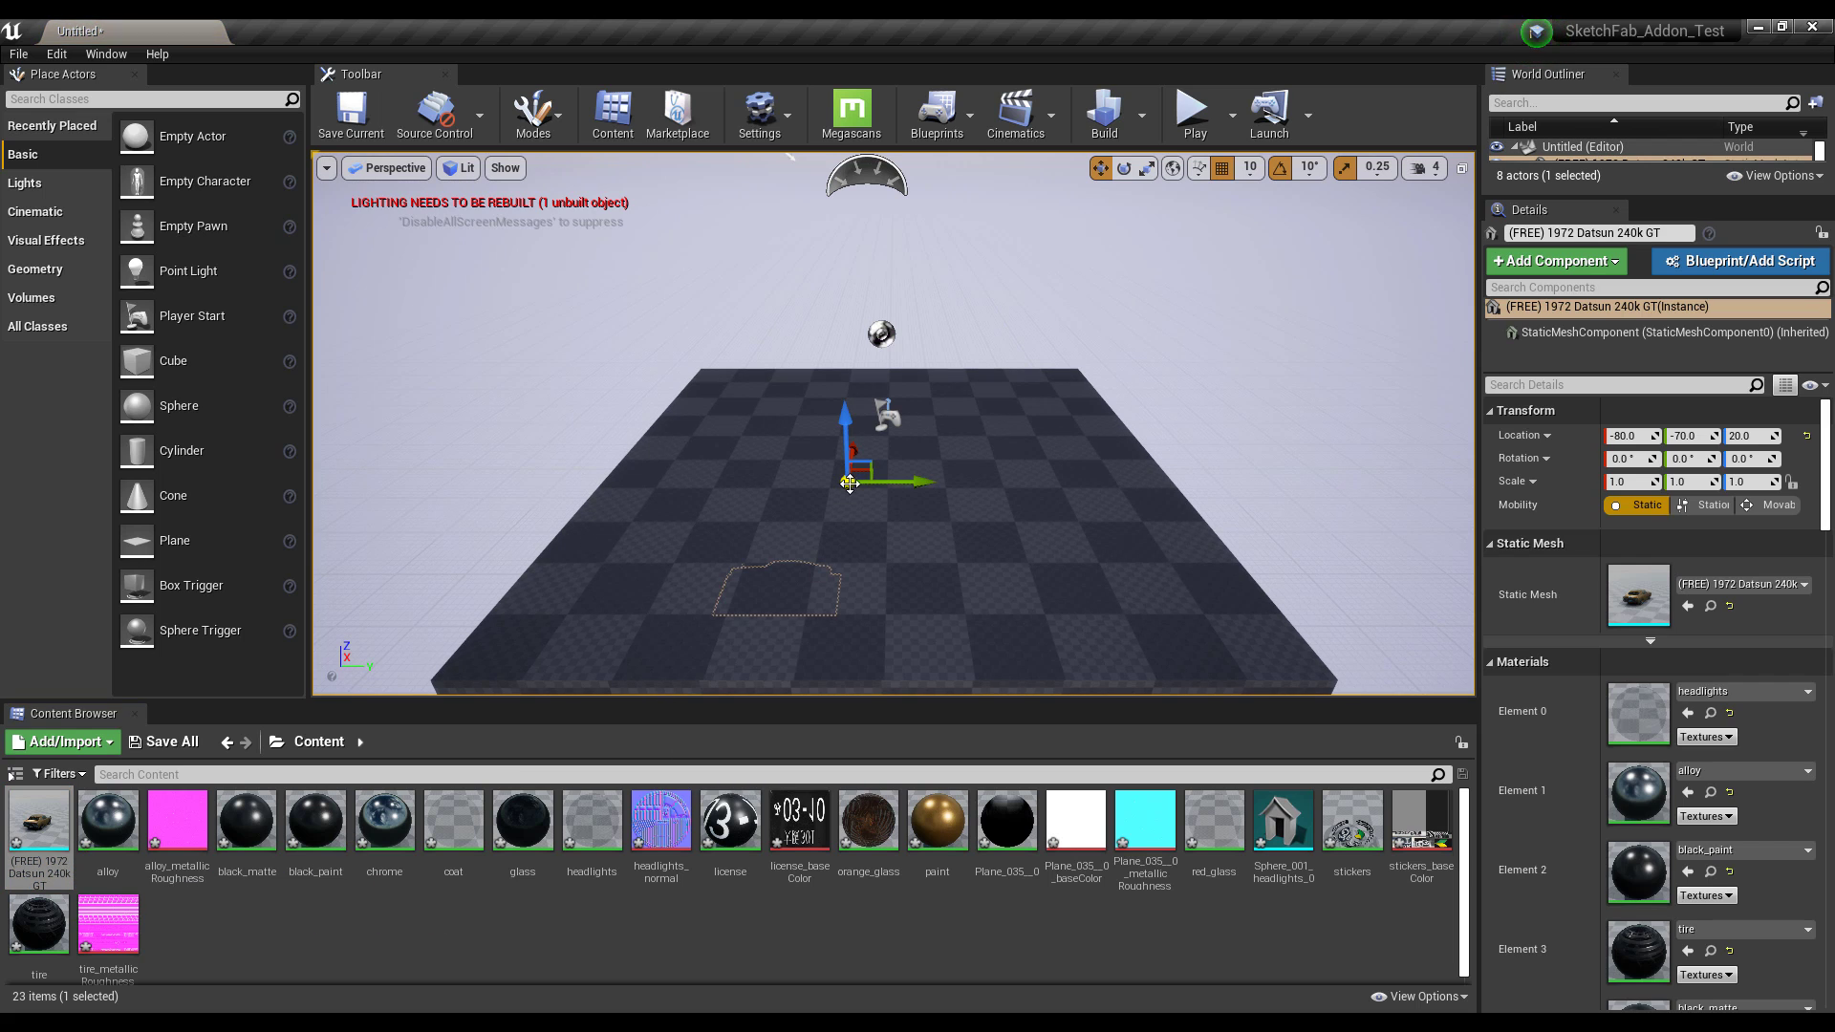
- Raise the Datsun to Z 800 and shift it along X to -340
{"action": "key", "text": "f"}
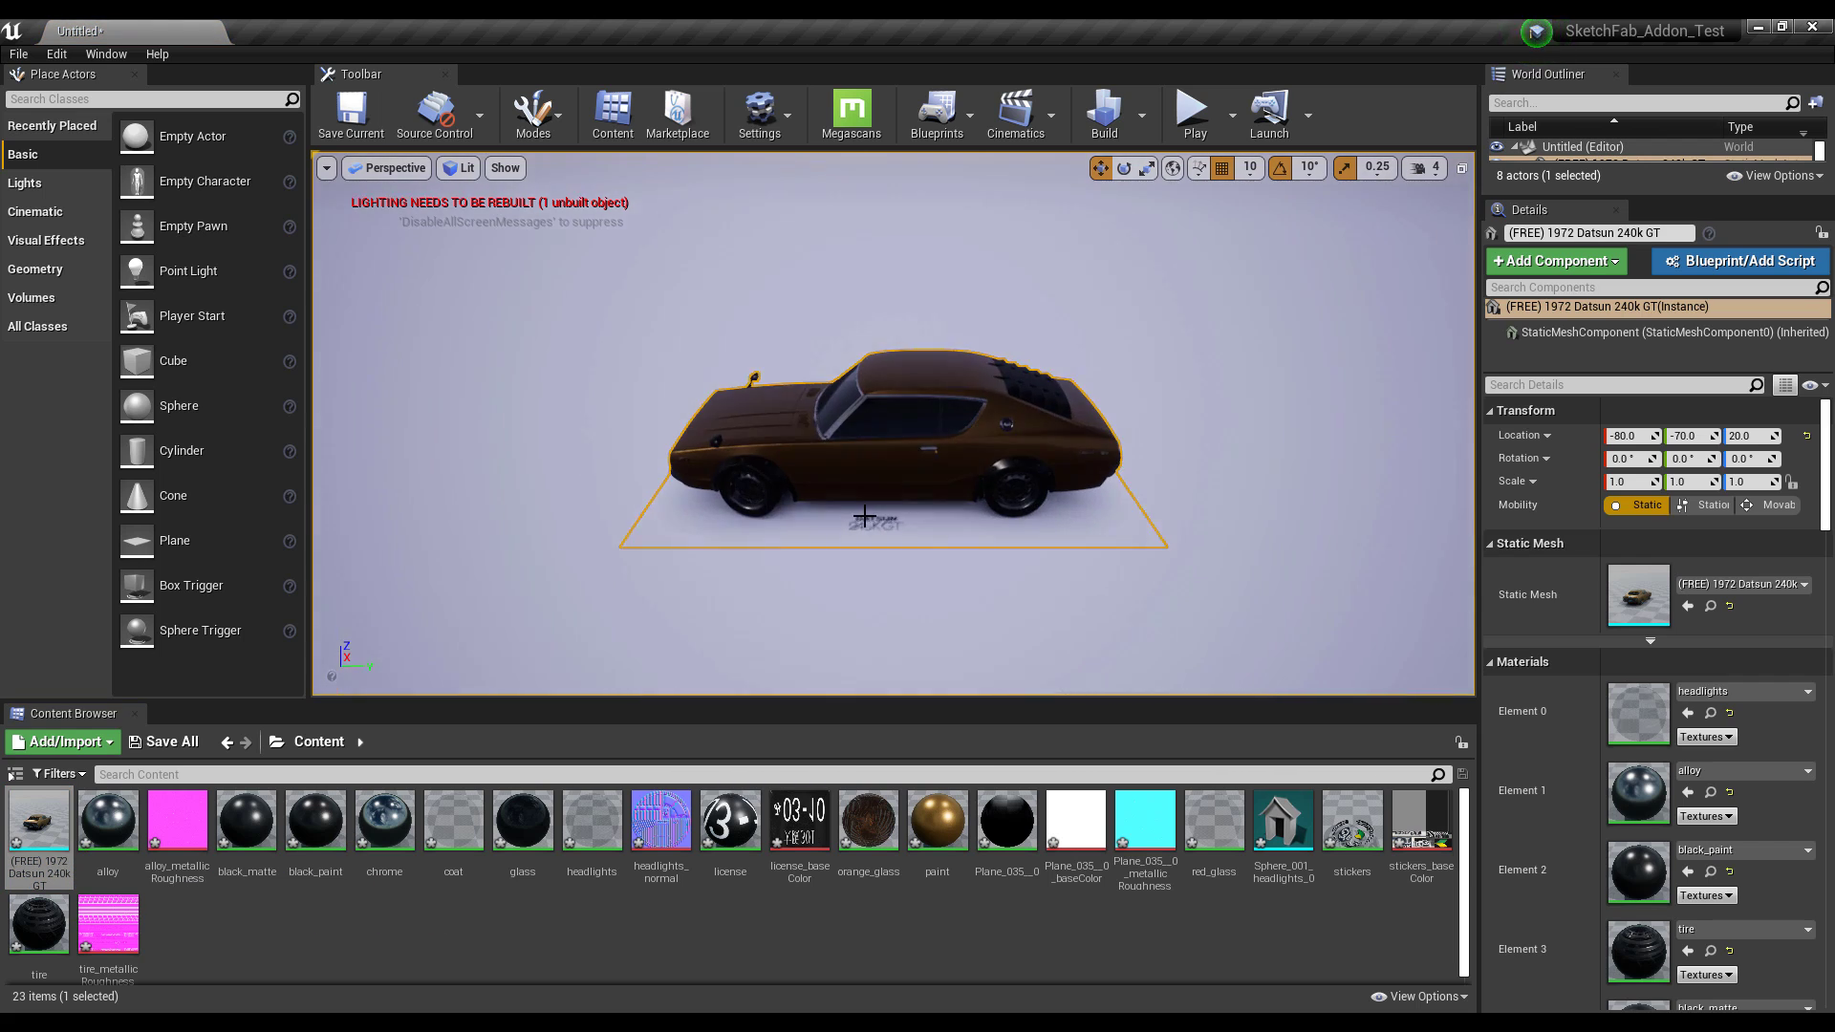
{"action": "mouse_move", "coordinate": [729, 544]}
{"action": "left_mouse_down", "text": "alt"}
{"action": "mouse_move", "coordinate": [669, 554]}
{"action": "mouse_move", "coordinate": [712, 569]}
{"action": "left_mouse_up", "text": "alt"}
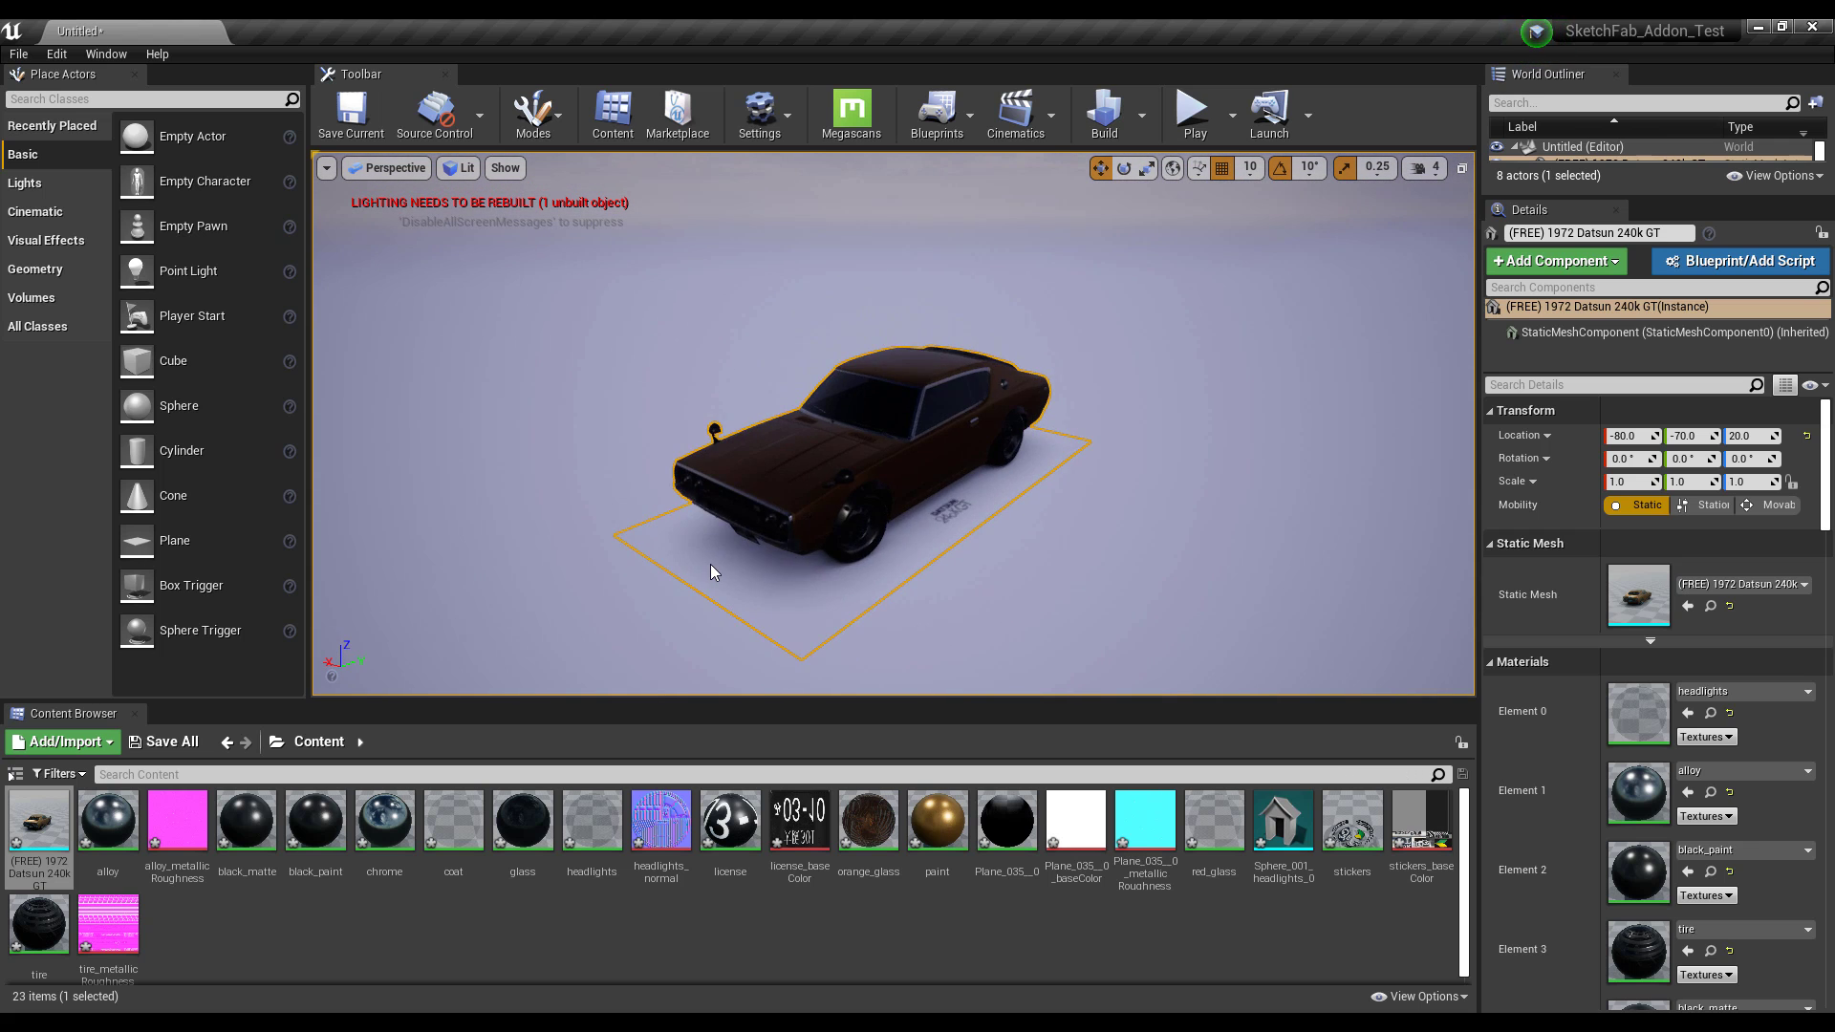
{"action": "scroll", "coordinate": [729, 504], "scroll_direction": "down", "scroll_amount": 6}
{"action": "left_click_drag", "start_coordinate": [745, 488], "coordinate": [918, 415], "text": "alt"}
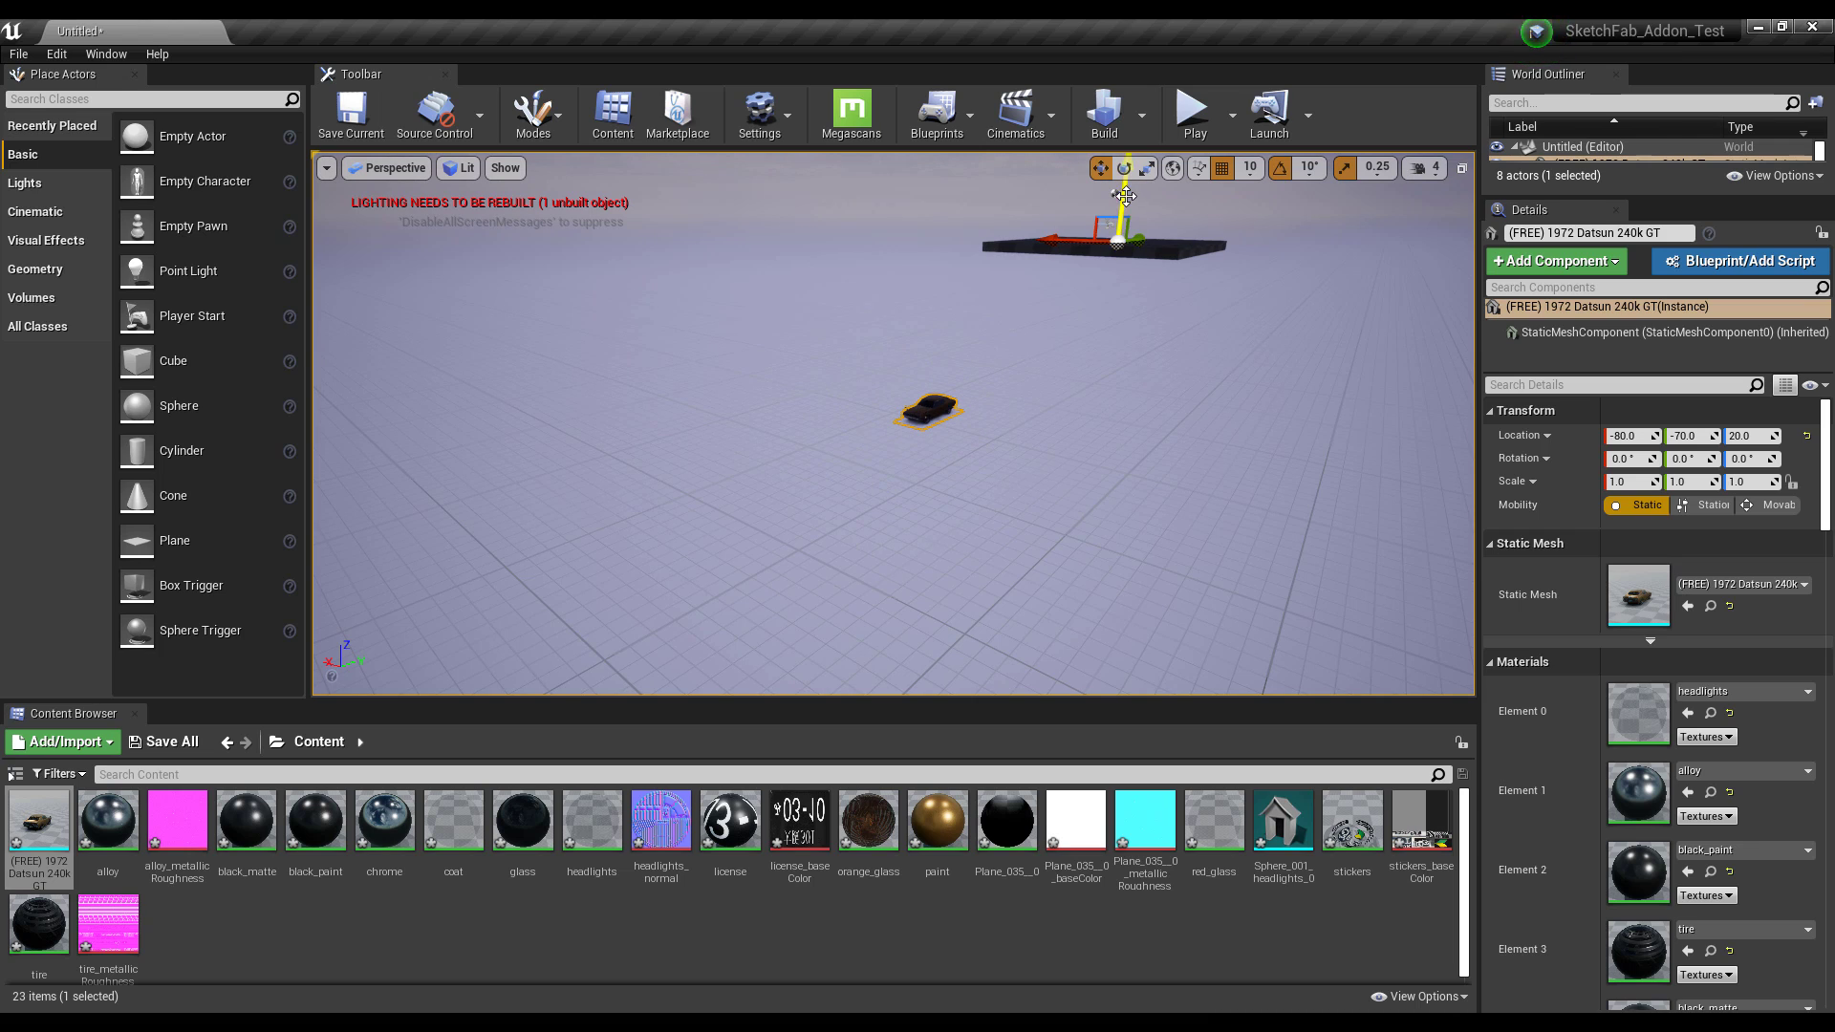
{"action": "left_click_drag", "start_coordinate": [1137, 204], "coordinate": [1133, 81]}
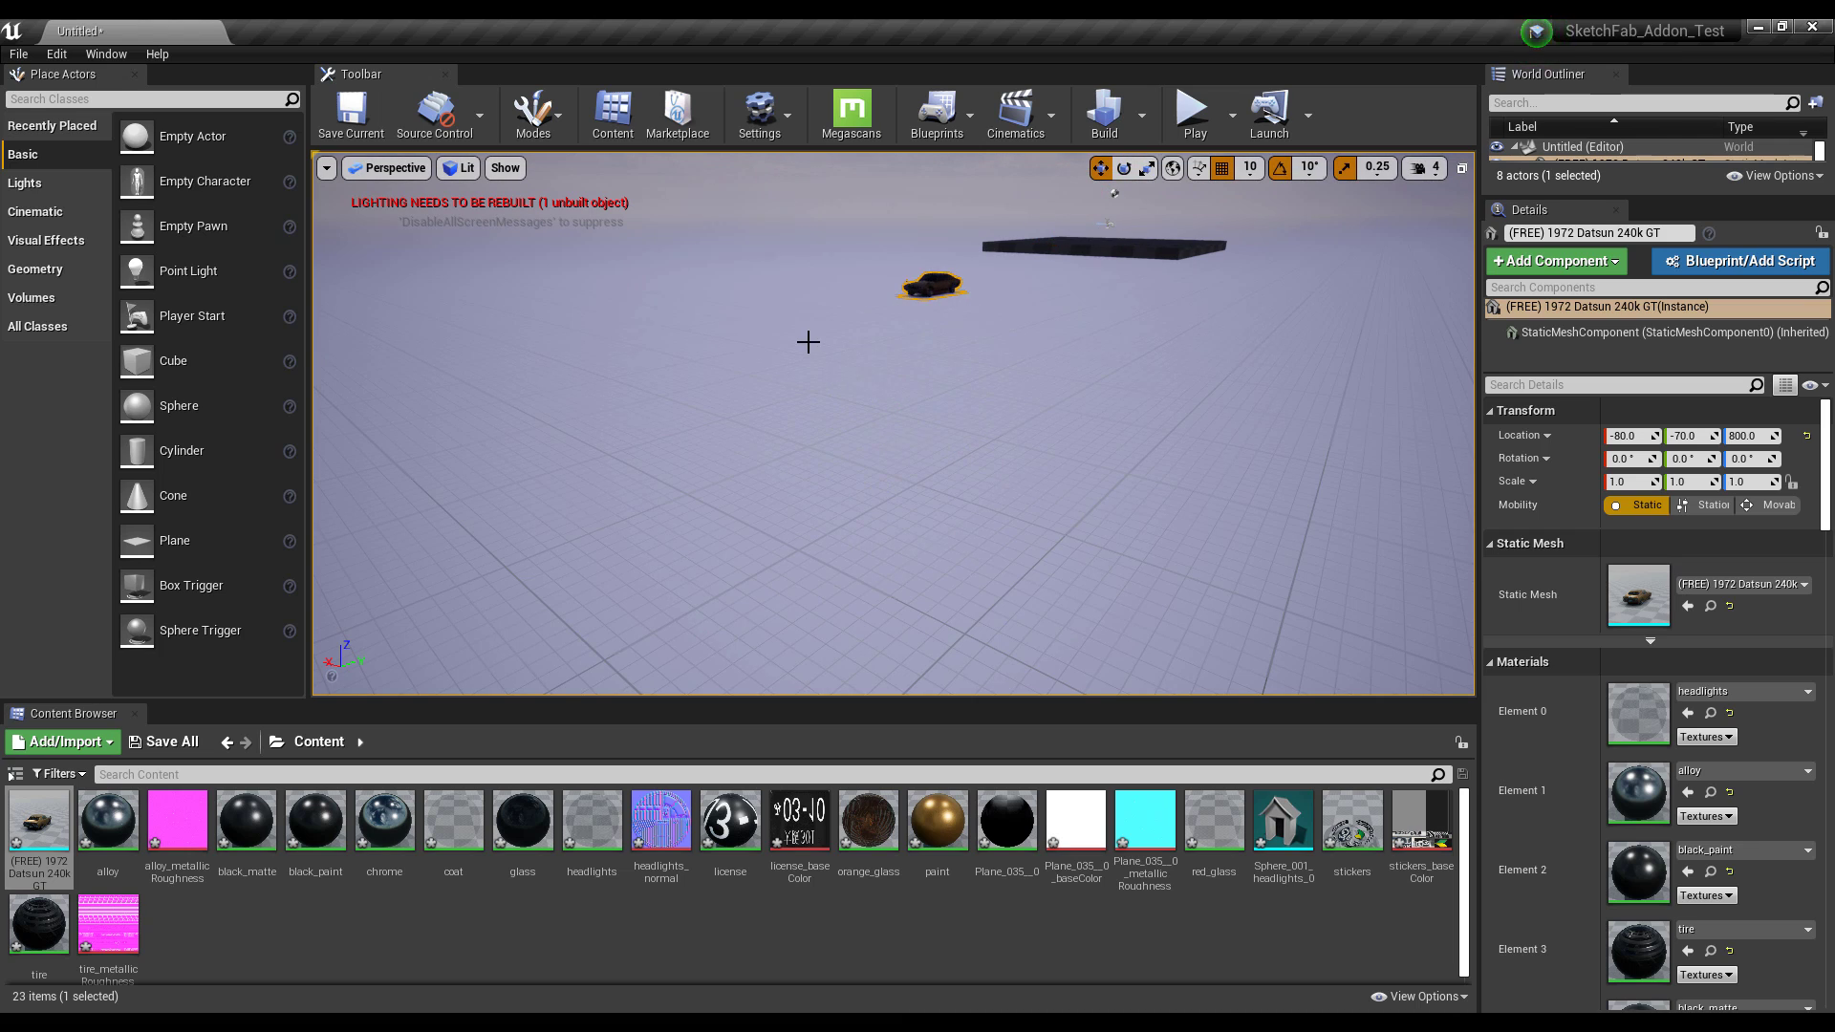
{"action": "left_click_drag", "start_coordinate": [807, 340], "coordinate": [1185, 478], "text": "alt"}
{"action": "left_click_drag", "start_coordinate": [1059, 483], "coordinate": [1166, 516]}
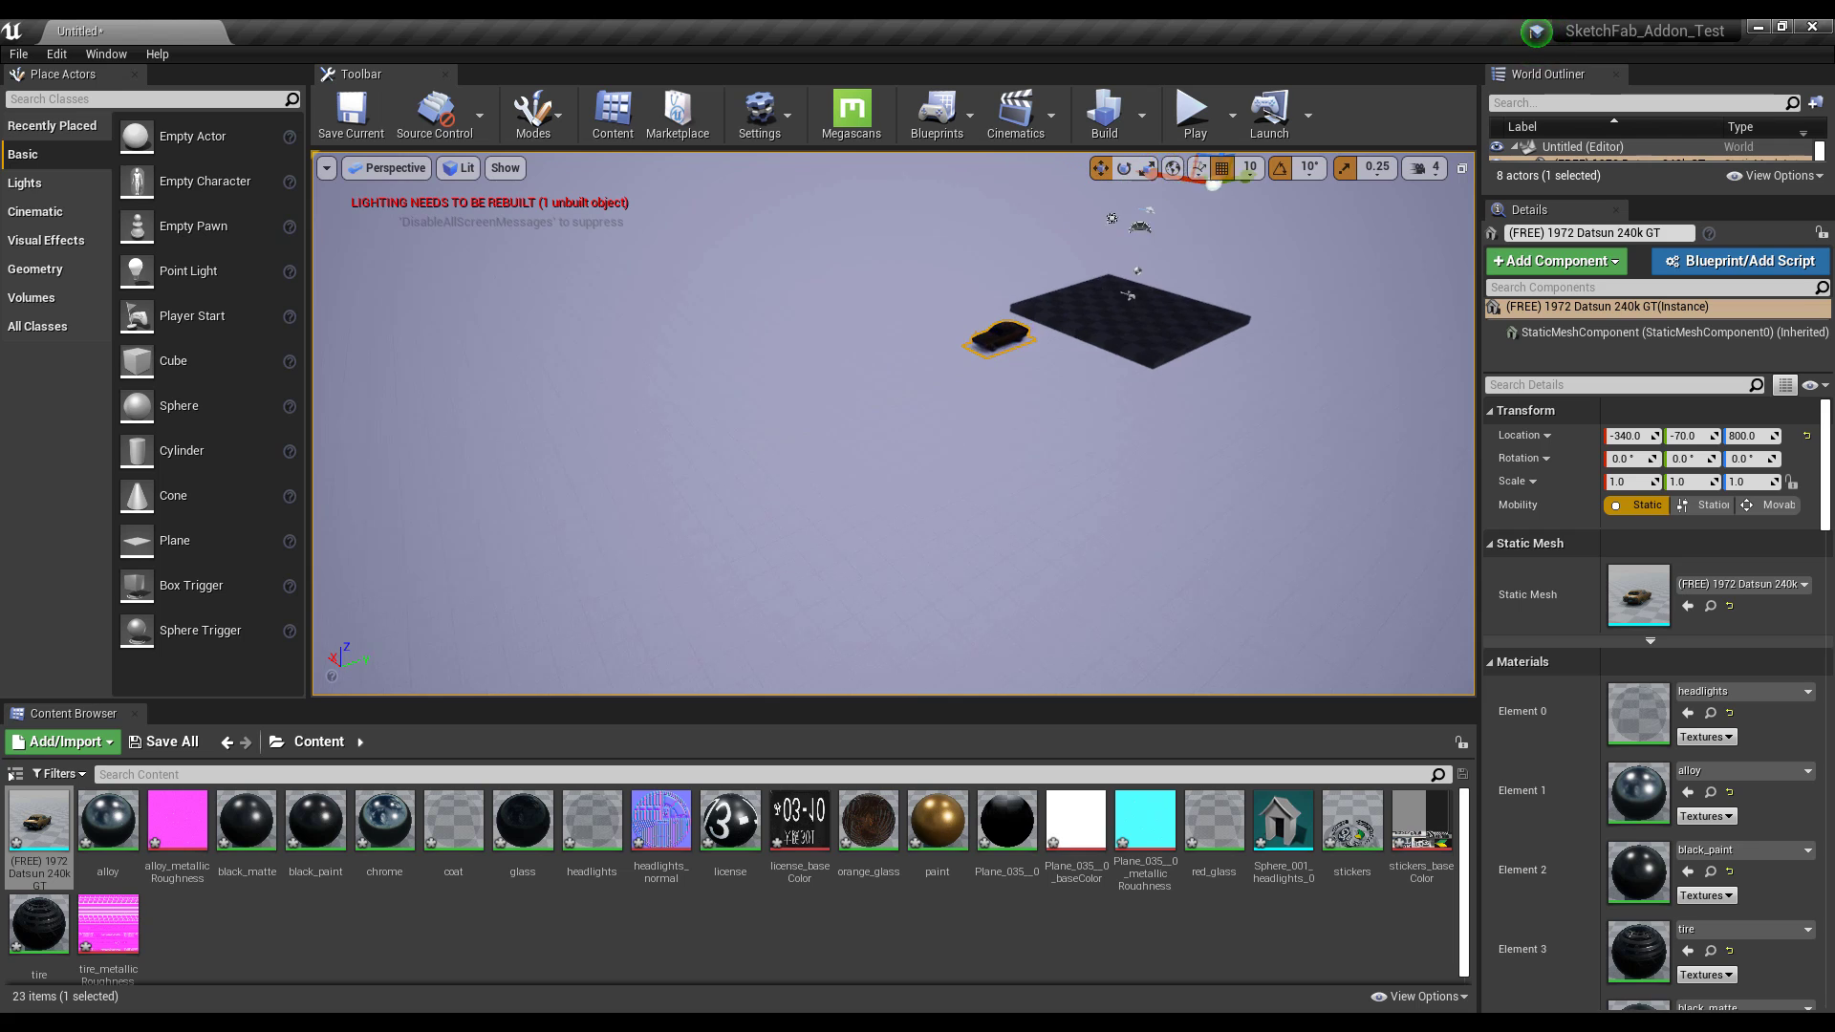
- Frame the Datsun again and orbit in for a close side view
{"action": "key", "text": "f"}
{"action": "left_click_drag", "start_coordinate": [1069, 236], "coordinate": [1032, 325], "text": "alt"}
{"action": "left_click_drag", "start_coordinate": [717, 598], "coordinate": [1233, 544], "text": "alt"}
{"action": "scroll", "coordinate": [1001, 493], "scroll_direction": "down", "scroll_amount": 3}
{"action": "left_click_drag", "start_coordinate": [1001, 493], "coordinate": [563, 460], "text": "alt"}
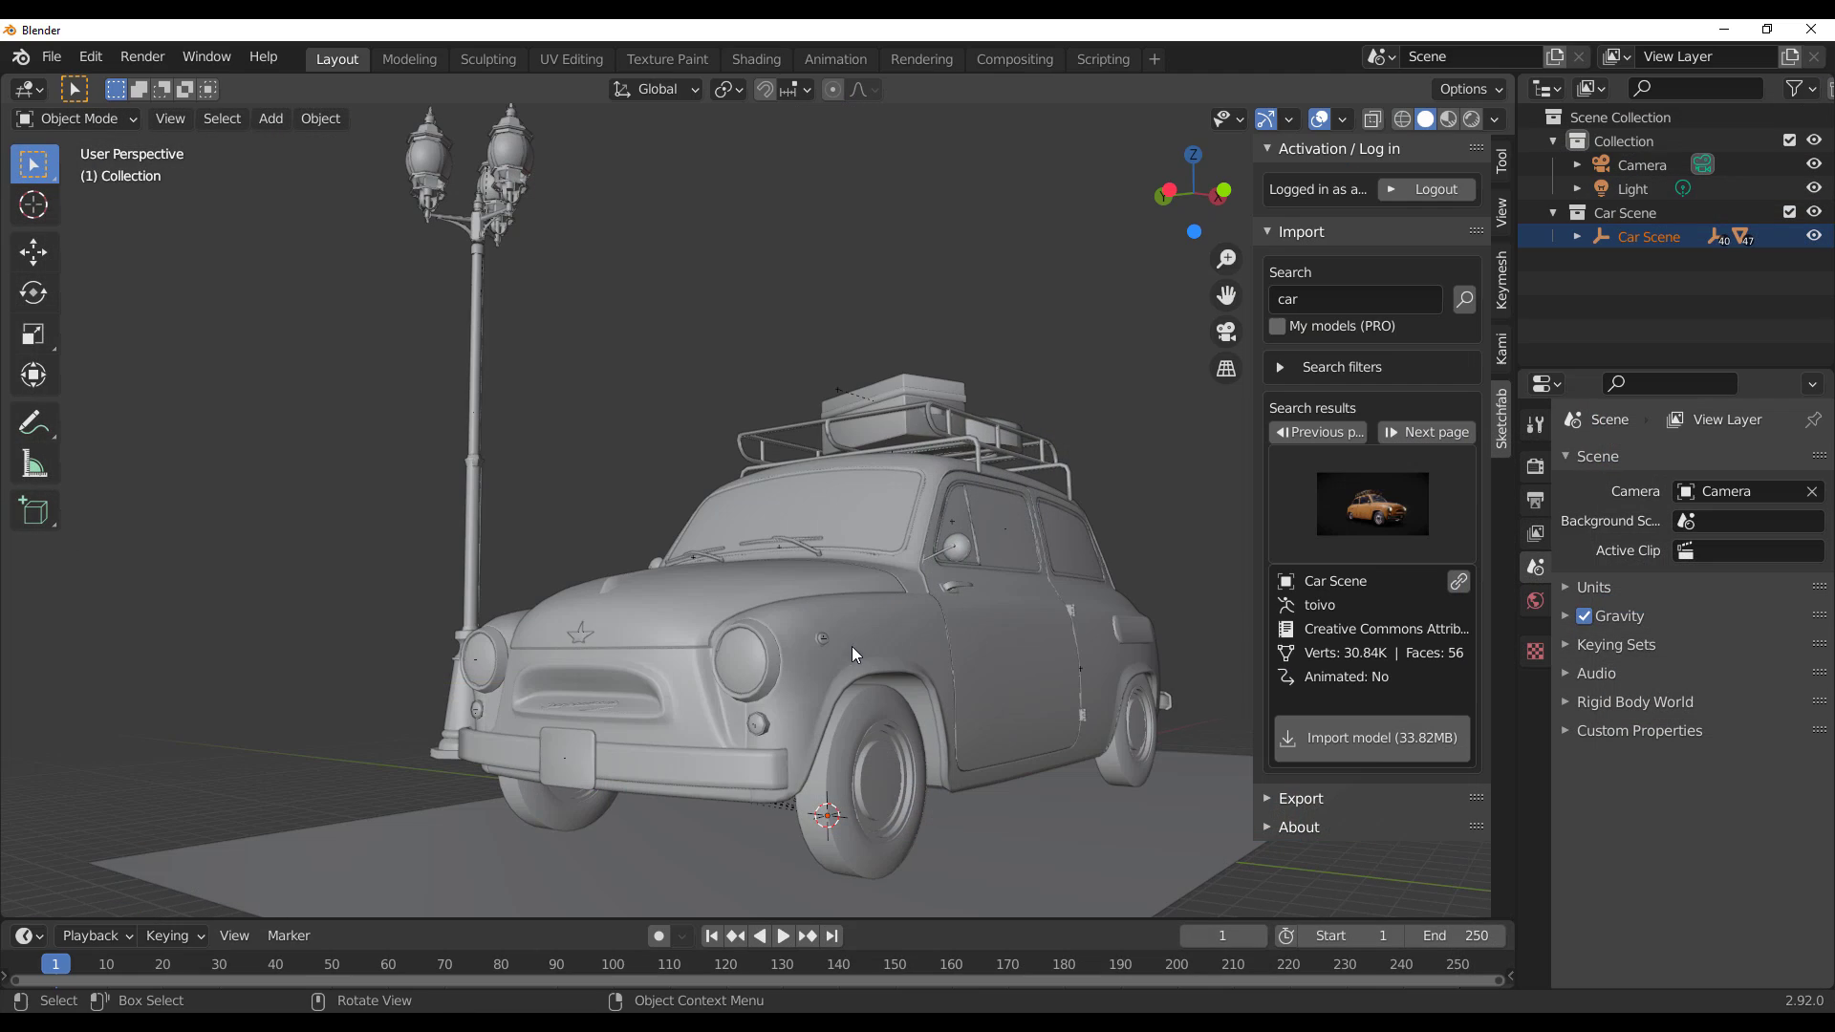
- Set the point light's power to 10000 W
{"action": "middle_click_drag", "start_coordinate": [773, 543], "coordinate": [1051, 637]}
{"action": "scroll", "coordinate": [1052, 637], "scroll_direction": "down", "scroll_amount": 3}
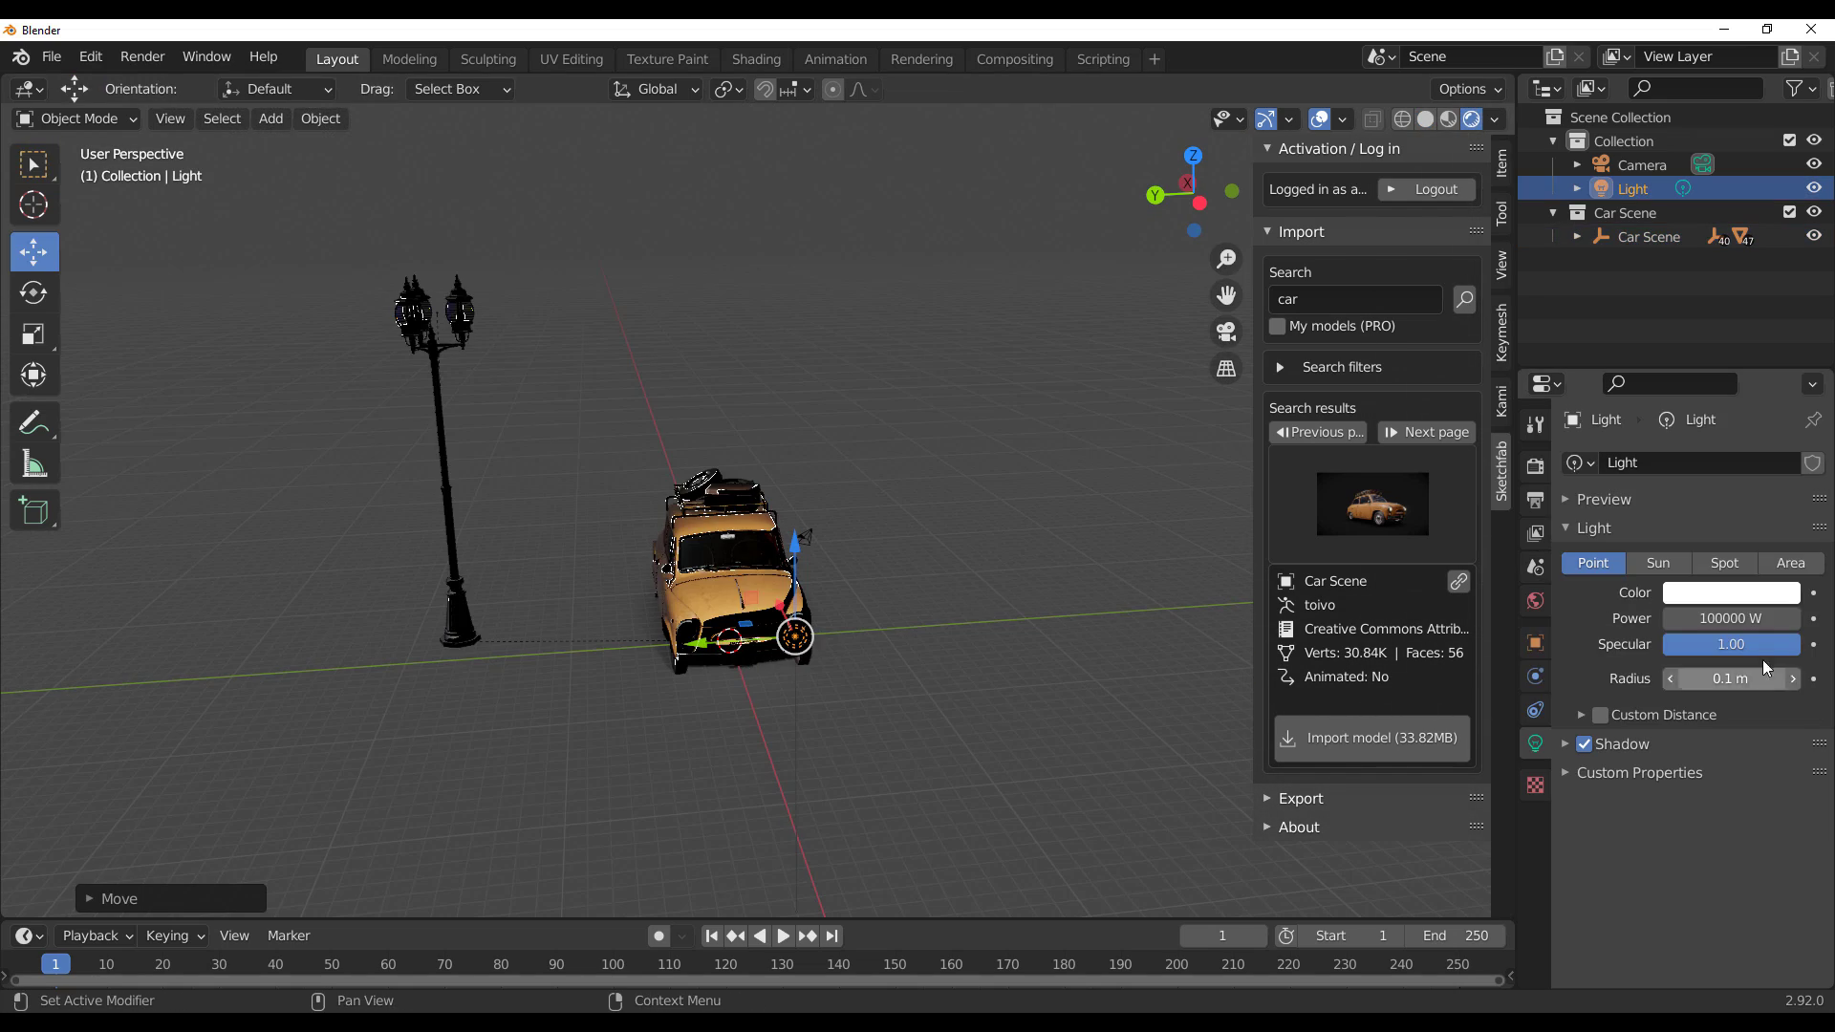
{"action": "double_click", "coordinate": [1731, 618]}
{"action": "key", "text": "BackSpace"}
{"action": "key", "text": "Return"}
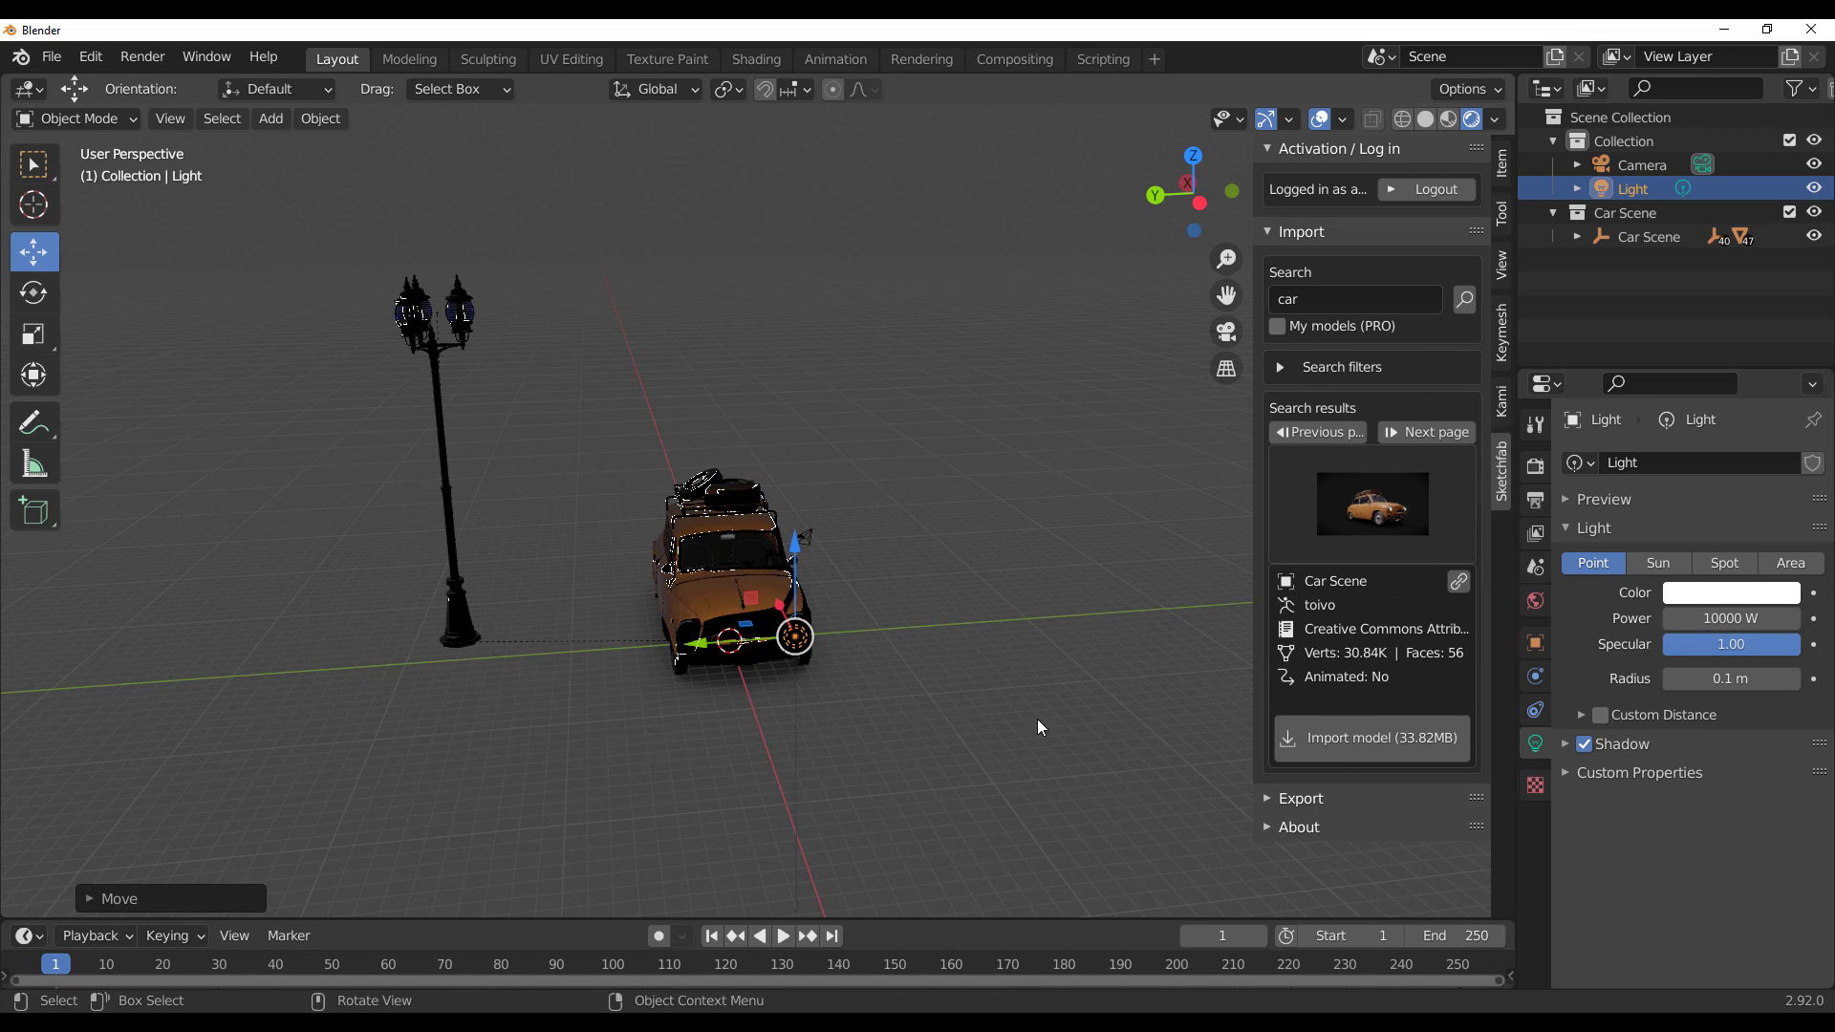
- Move the point light to a new spot near the car and orbit in close
{"action": "middle_click_drag", "start_coordinate": [1040, 728], "coordinate": [520, 564]}
{"action": "key", "text": "g"}
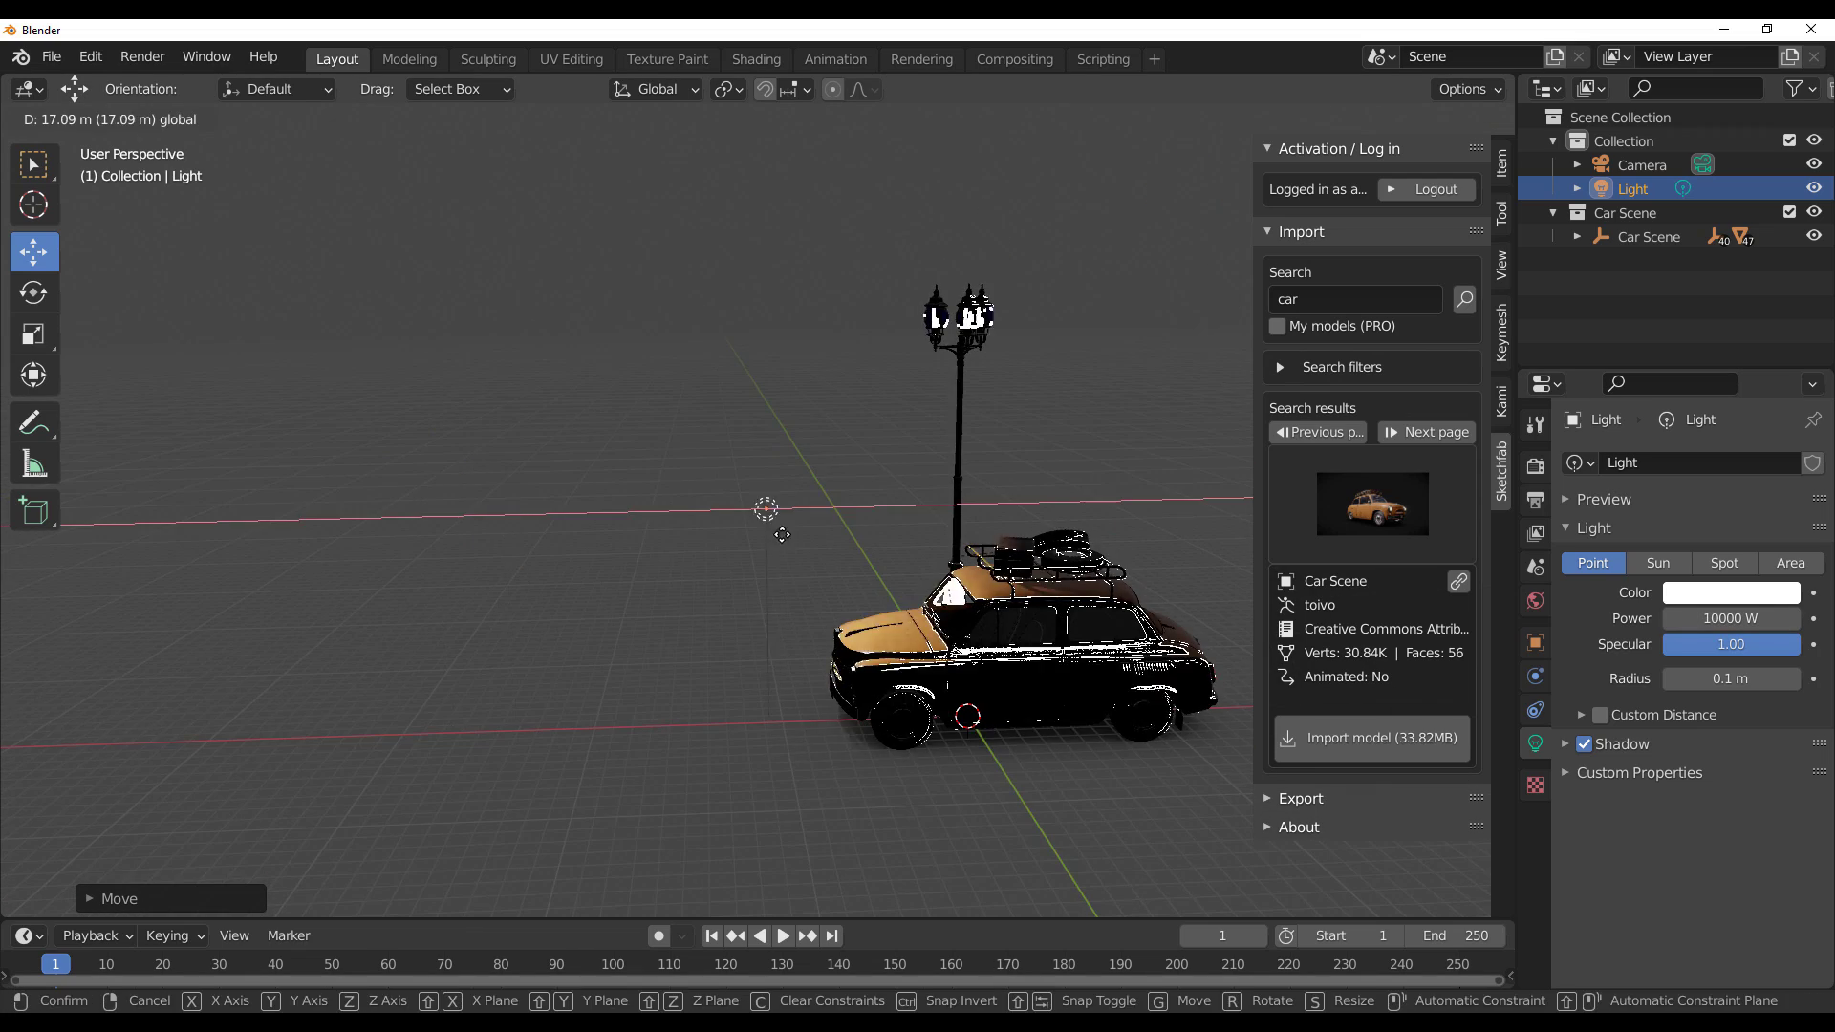
{"action": "left_click", "coordinate": [782, 534]}
{"action": "middle_click_drag", "start_coordinate": [782, 534], "coordinate": [719, 548]}
{"action": "scroll", "coordinate": [719, 548], "scroll_direction": "up", "scroll_amount": 6}
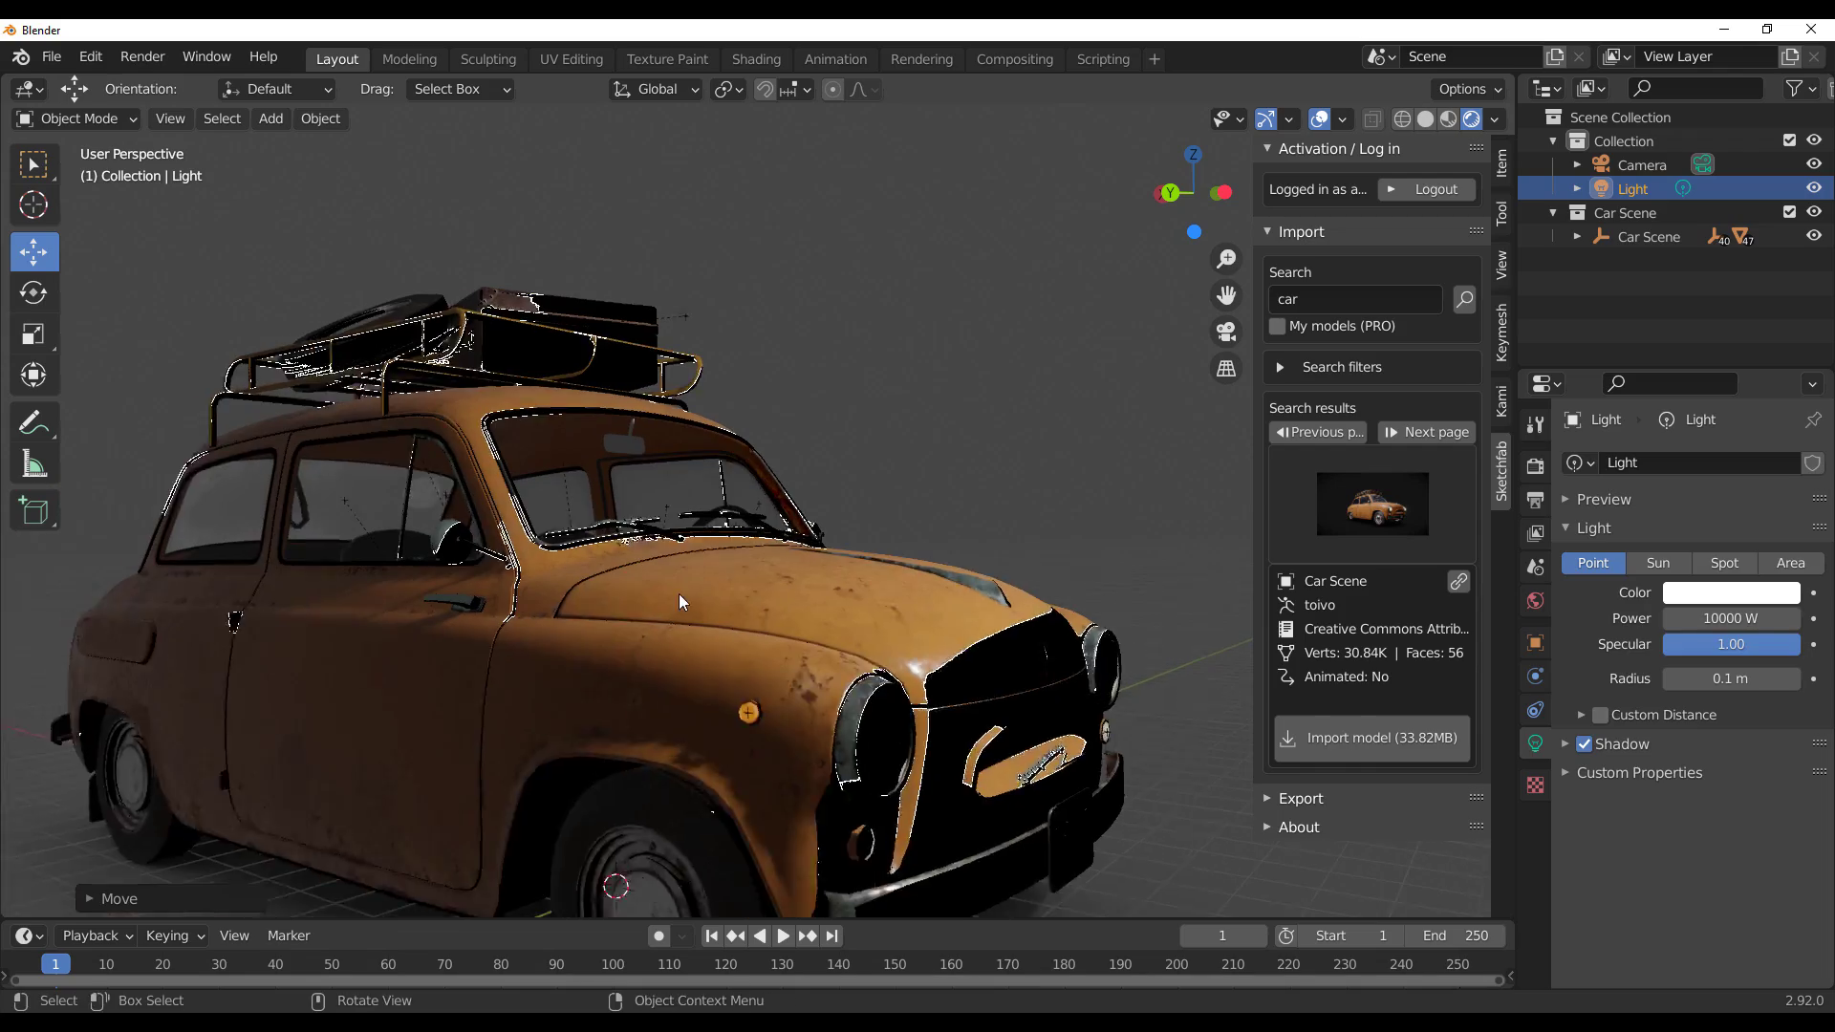
- Switch the render engine to Cycles in Render Properties
{"action": "left_click", "coordinate": [1535, 424]}
{"action": "left_click", "coordinate": [1535, 465]}
{"action": "left_click", "coordinate": [1747, 462]}
- Switch Blender's render engine to Cycles
{"action": "left_click", "coordinate": [1720, 541]}
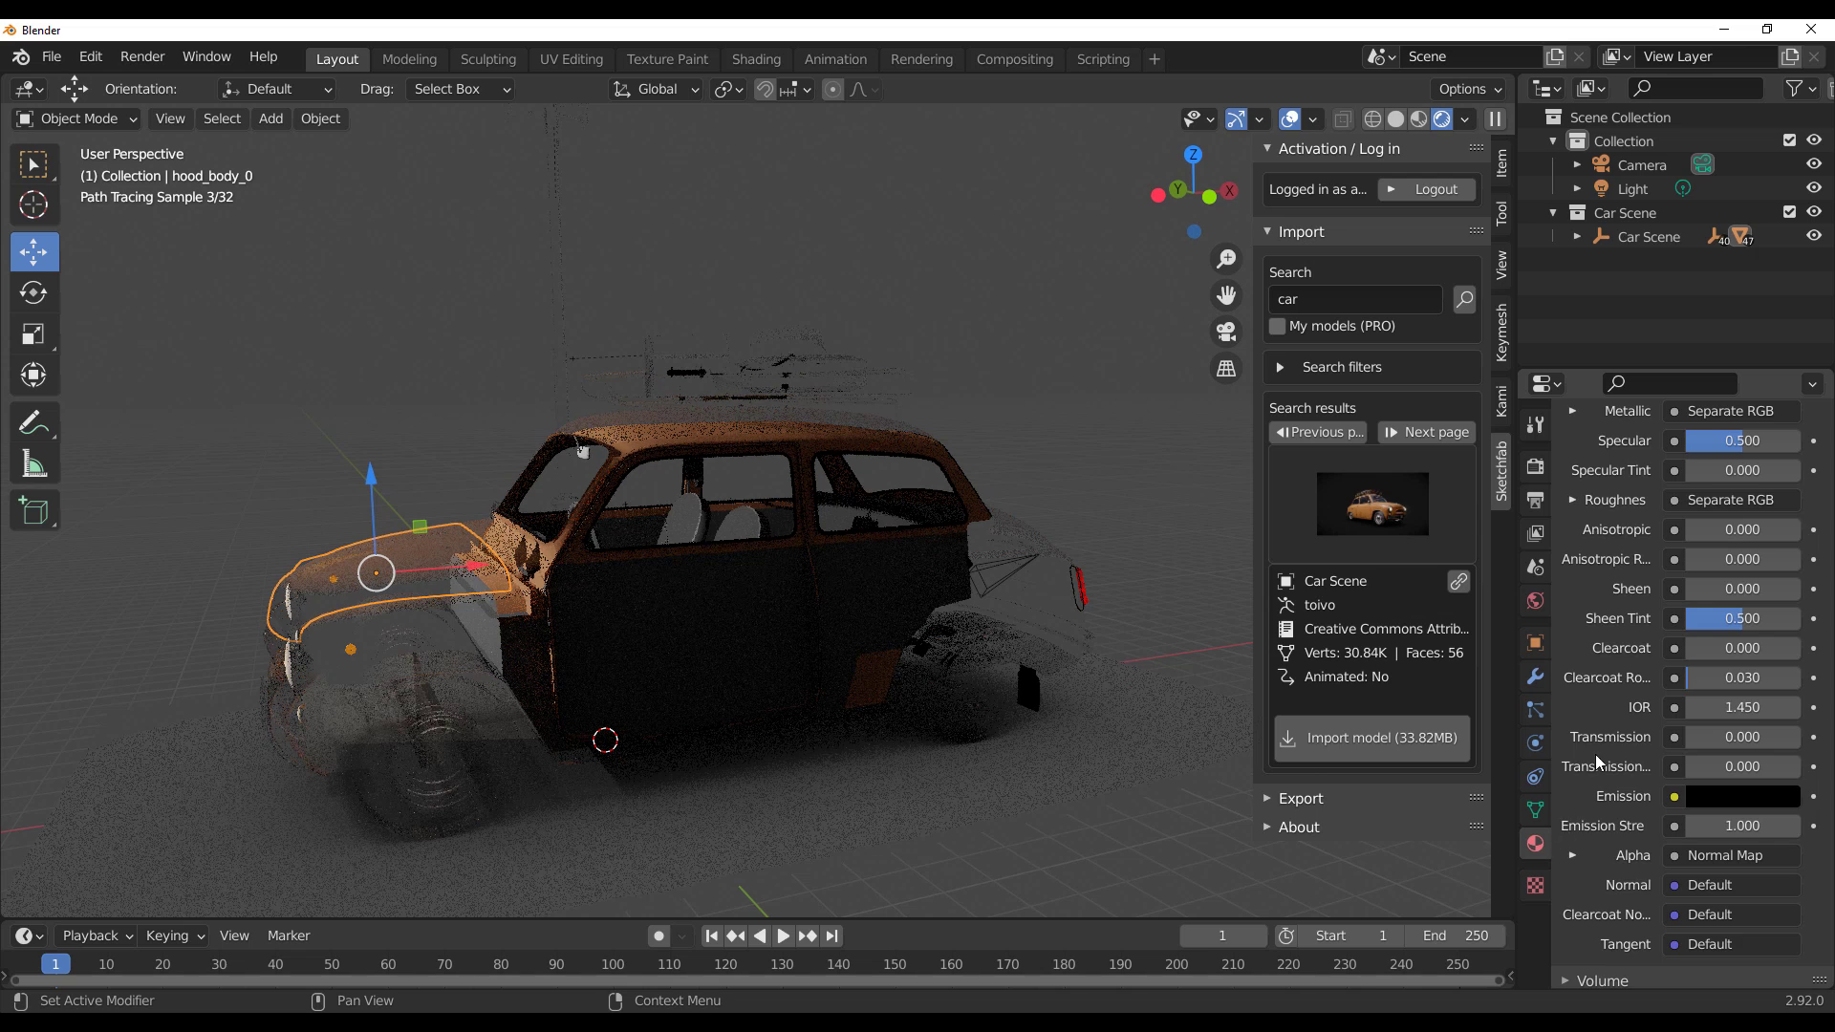
{"action": "scroll", "coordinate": [1644, 667], "scroll_direction": "up", "scroll_amount": 1}
{"action": "scroll", "coordinate": [1644, 667], "scroll_direction": "down", "scroll_amount": 1}
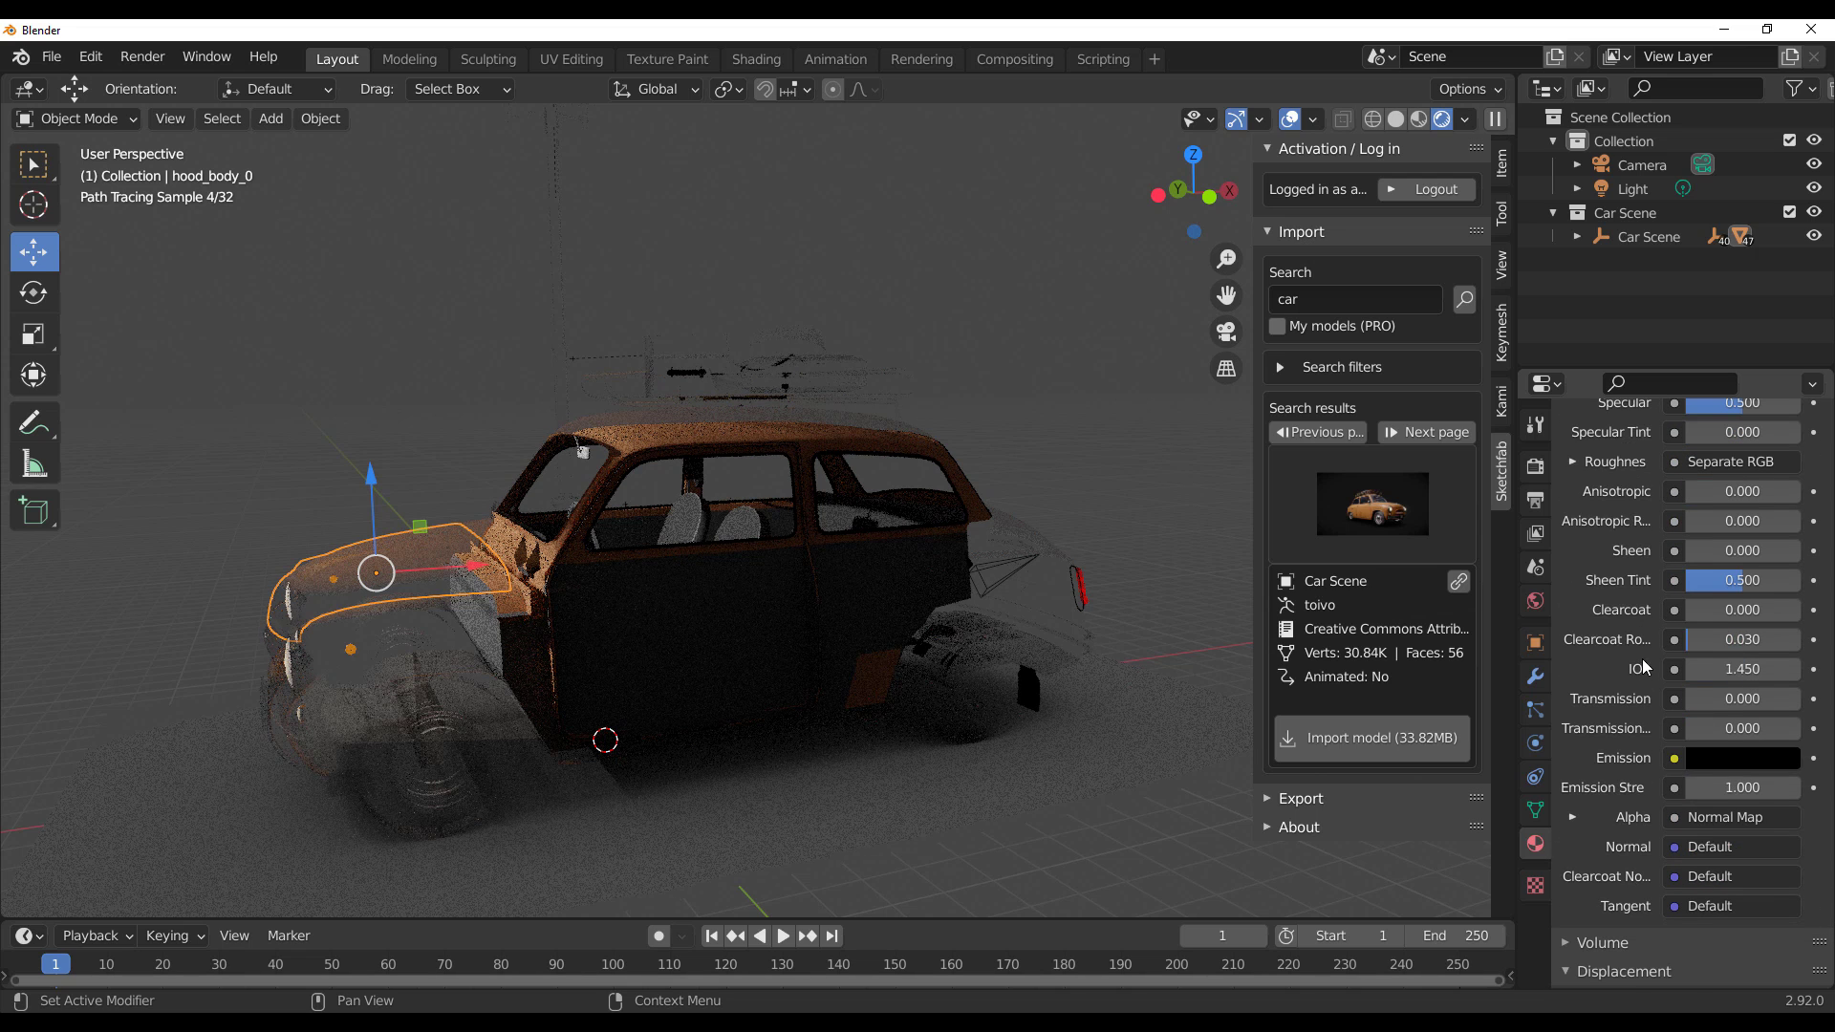
{"action": "scroll", "coordinate": [1644, 667], "scroll_direction": "down", "scroll_amount": 3}
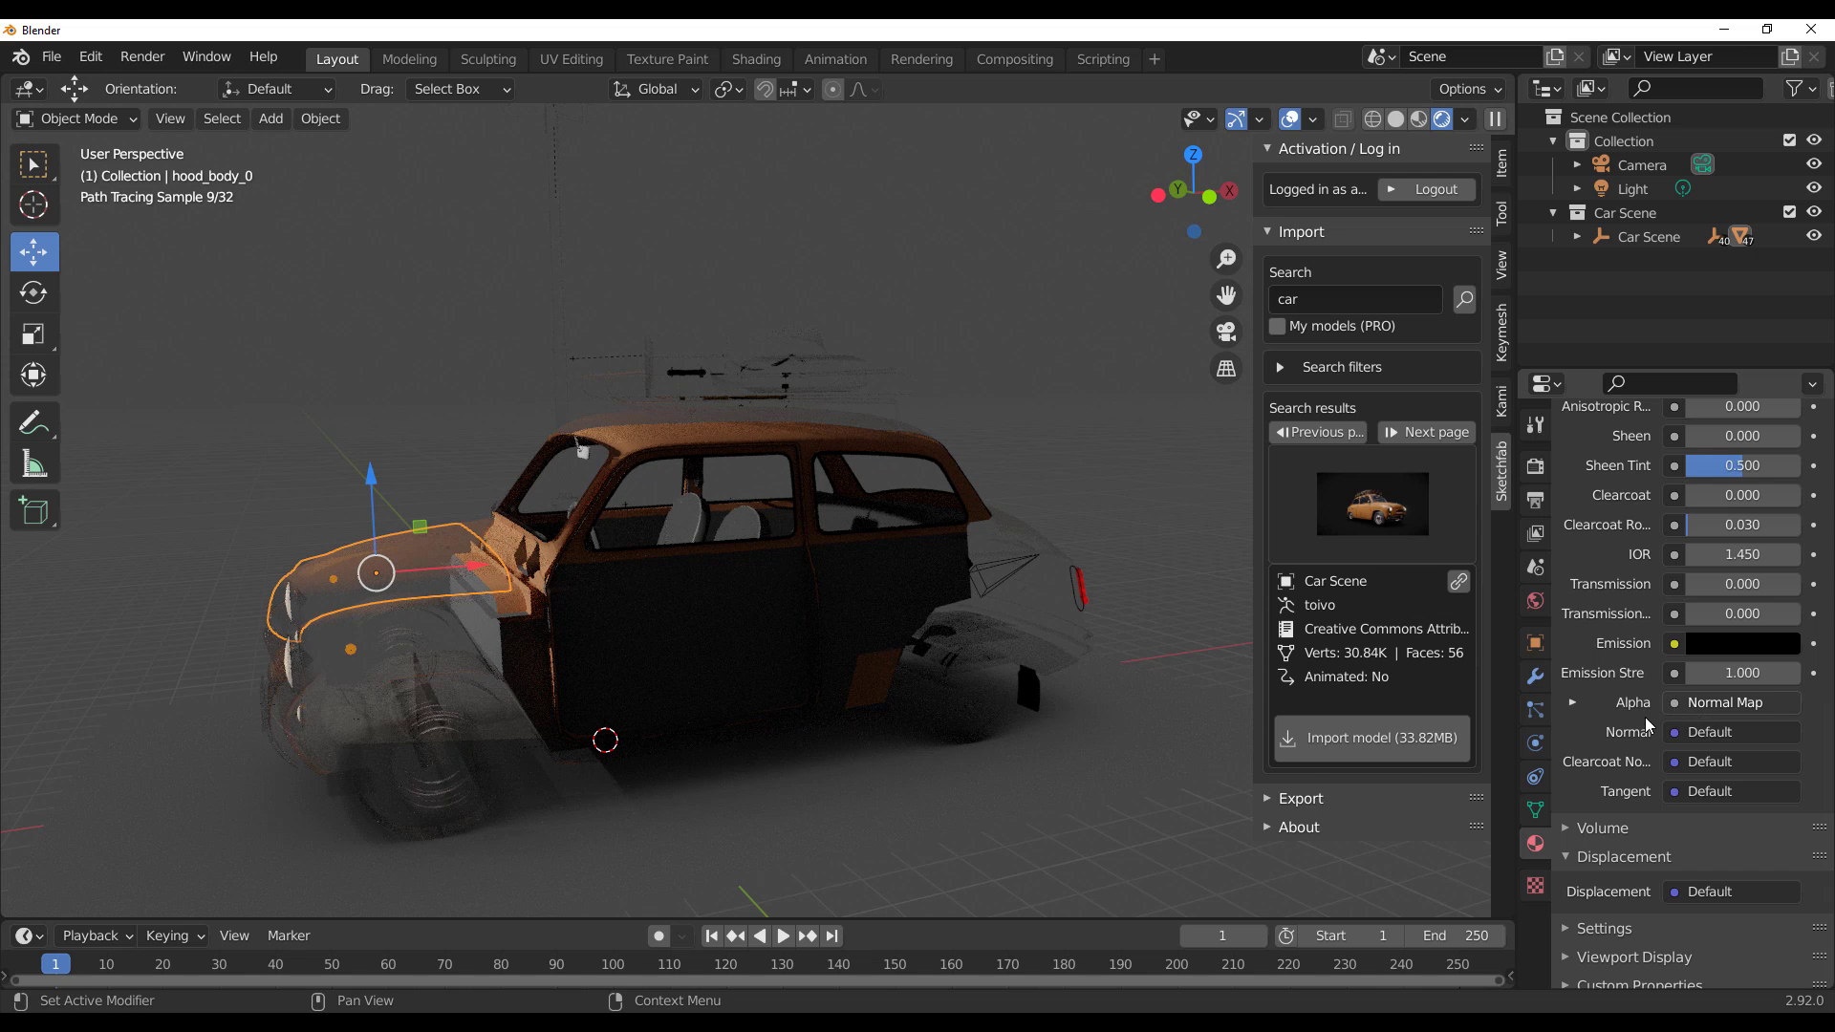
- Clear the Normal Map's TEXCOORD_0 UV map and remove its link from the hood's Alpha input
{"action": "left_click", "coordinate": [1579, 710]}
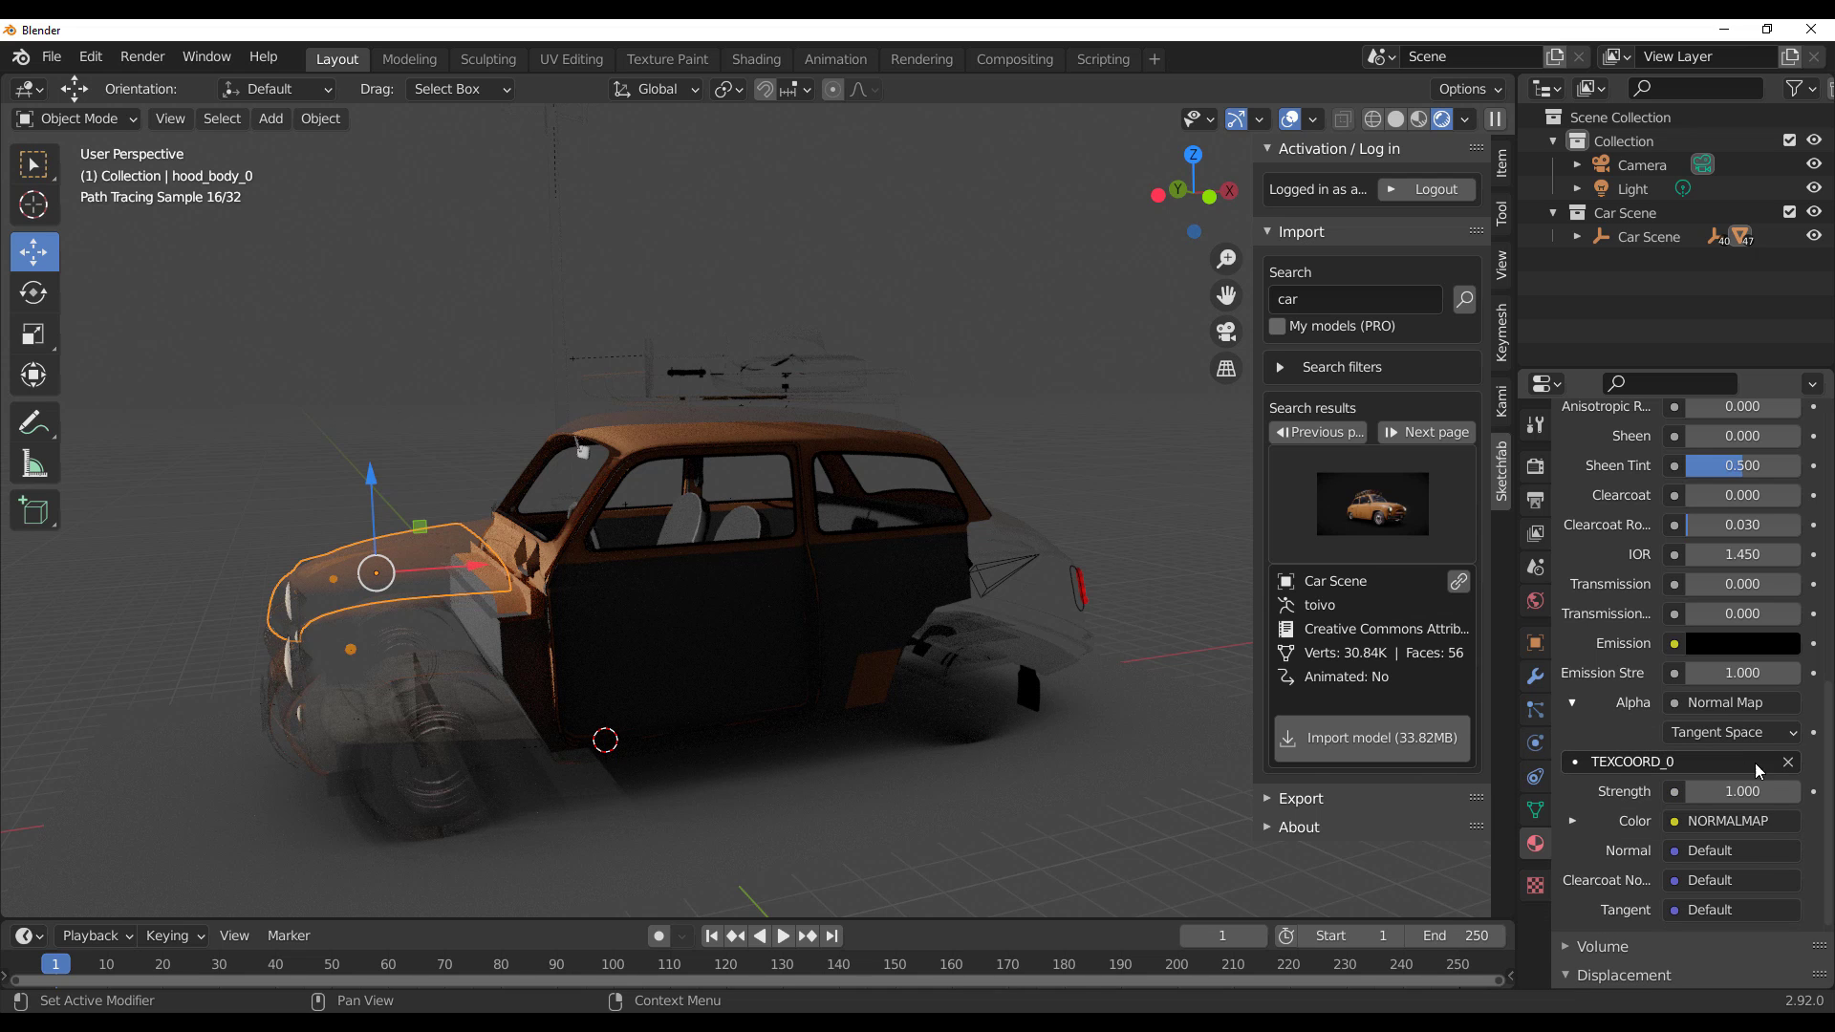
{"action": "left_click", "coordinate": [1791, 763]}
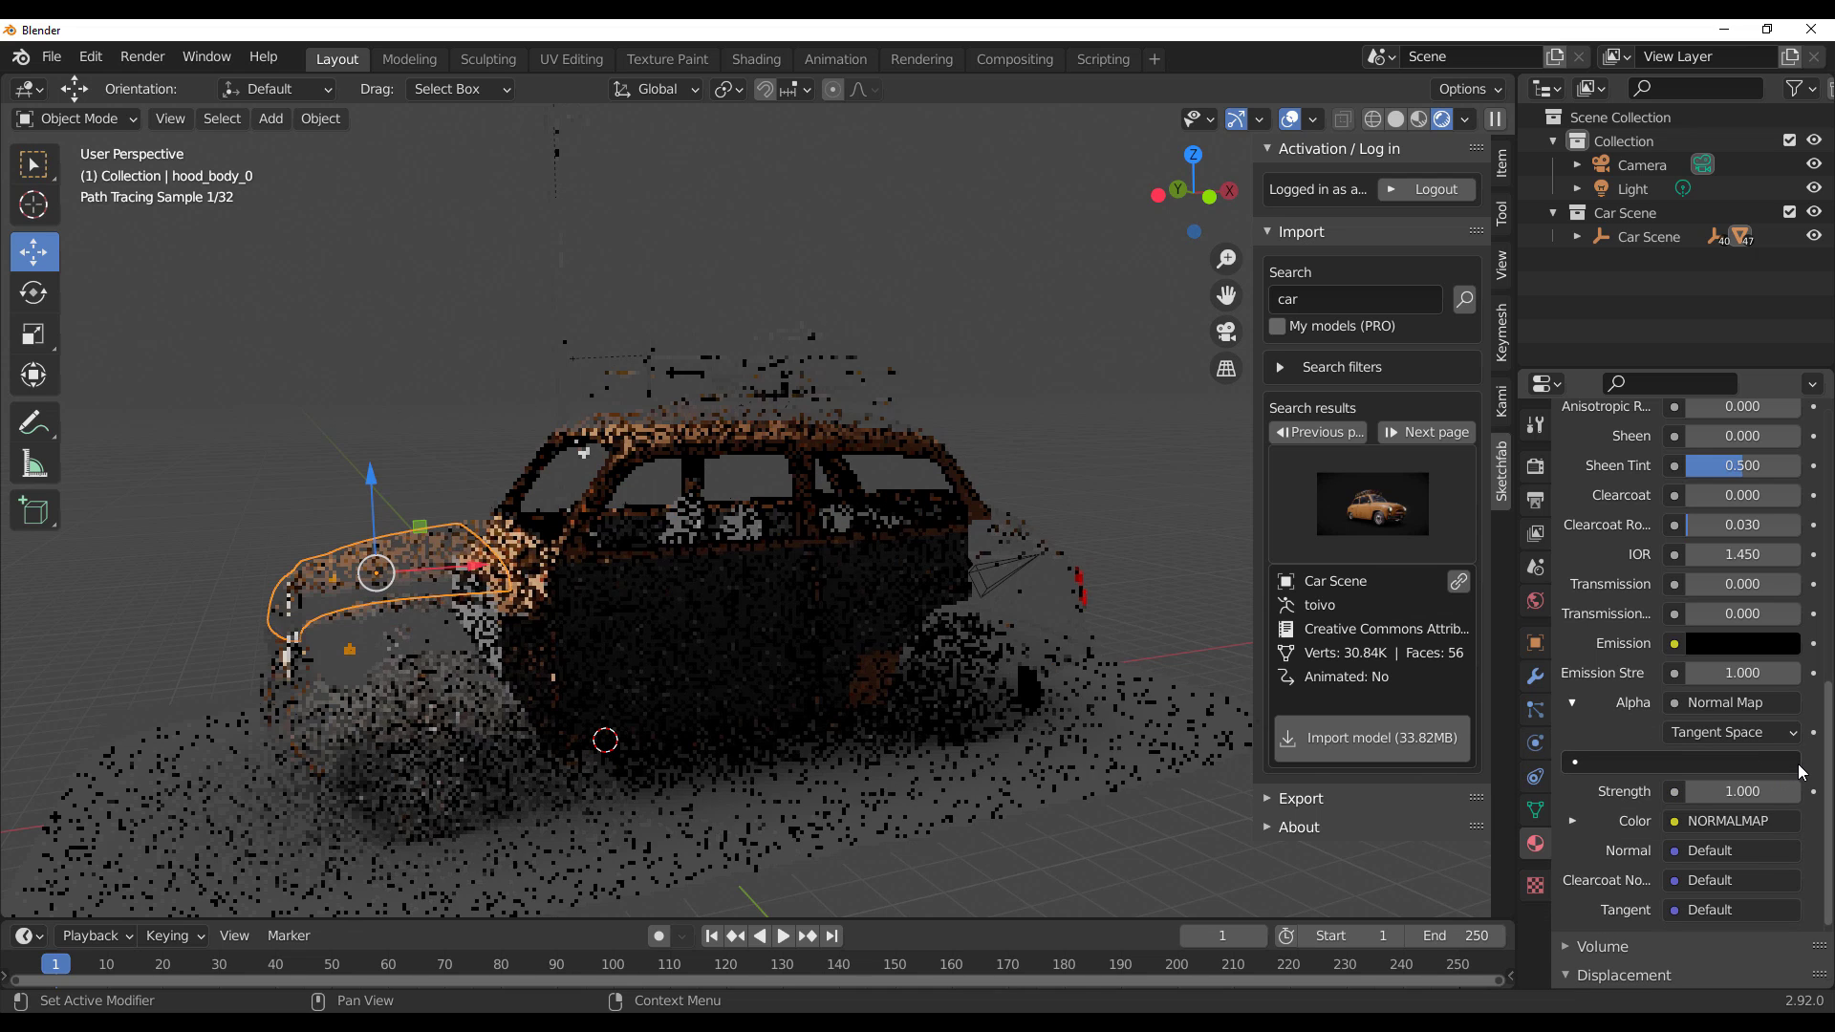
{"action": "left_click", "coordinate": [1759, 703]}
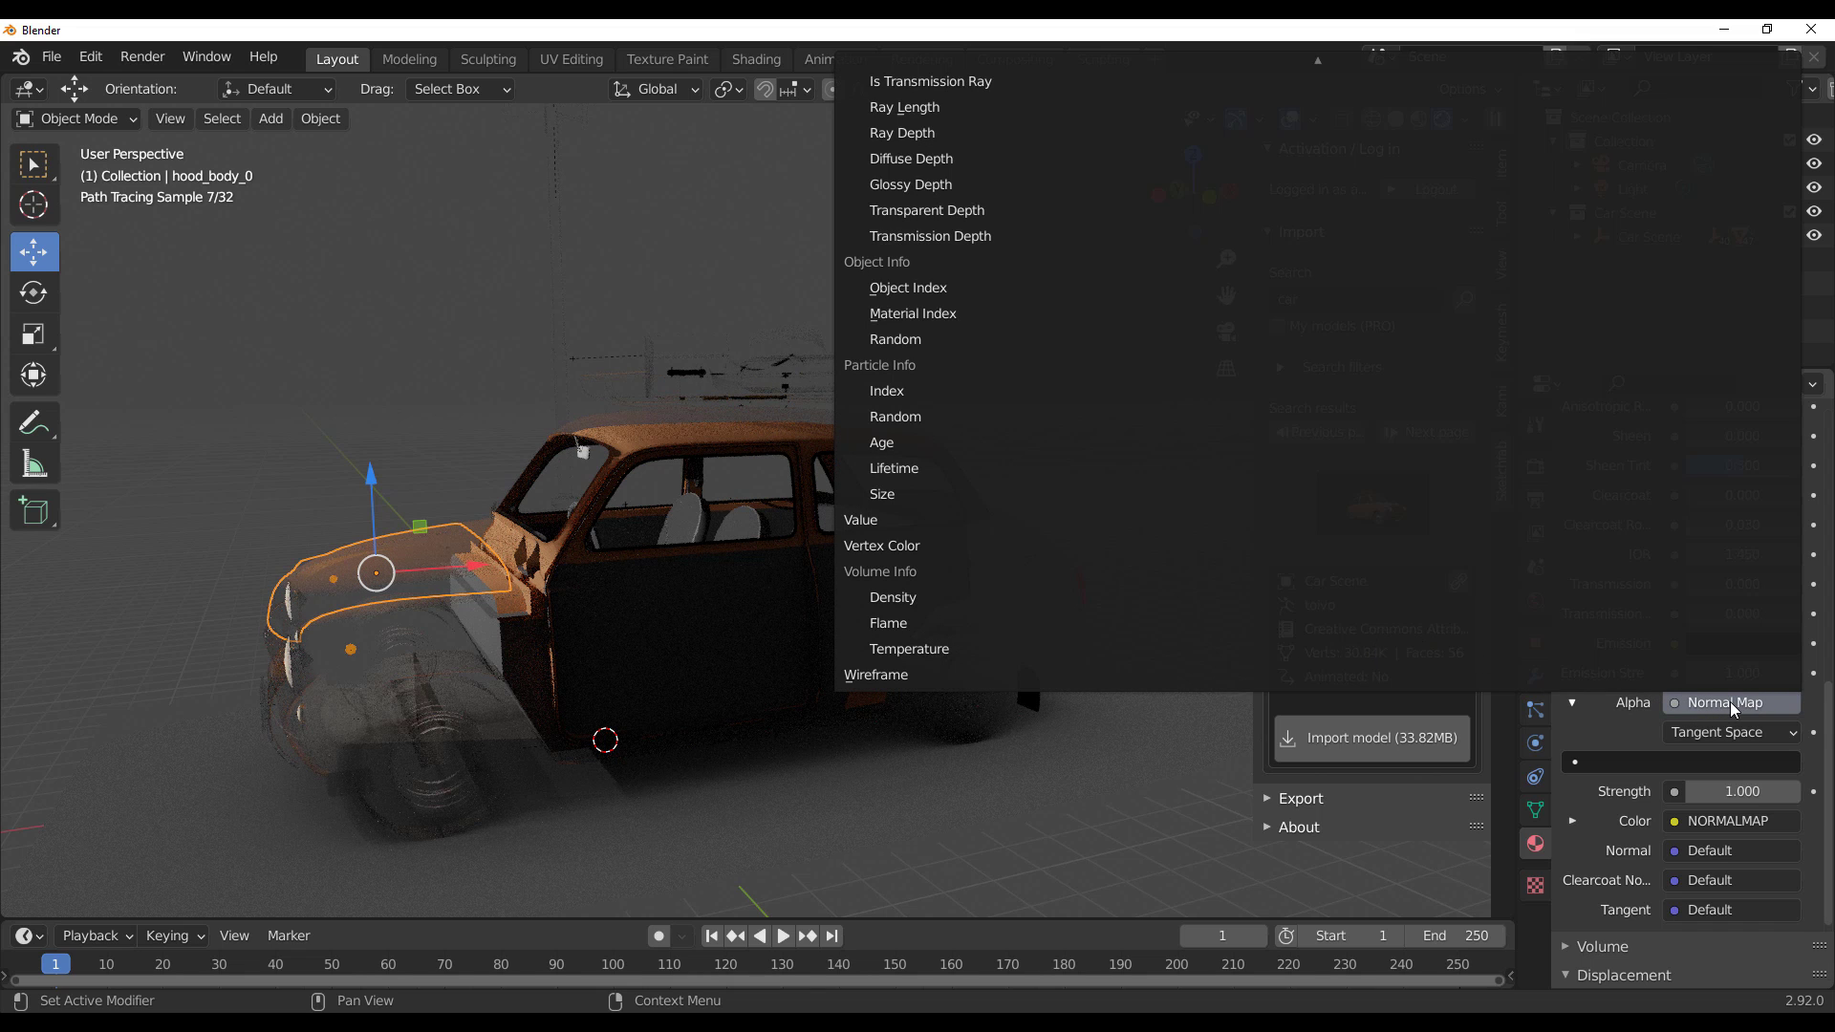
{"action": "mouse_move", "coordinate": [1323, 63]}
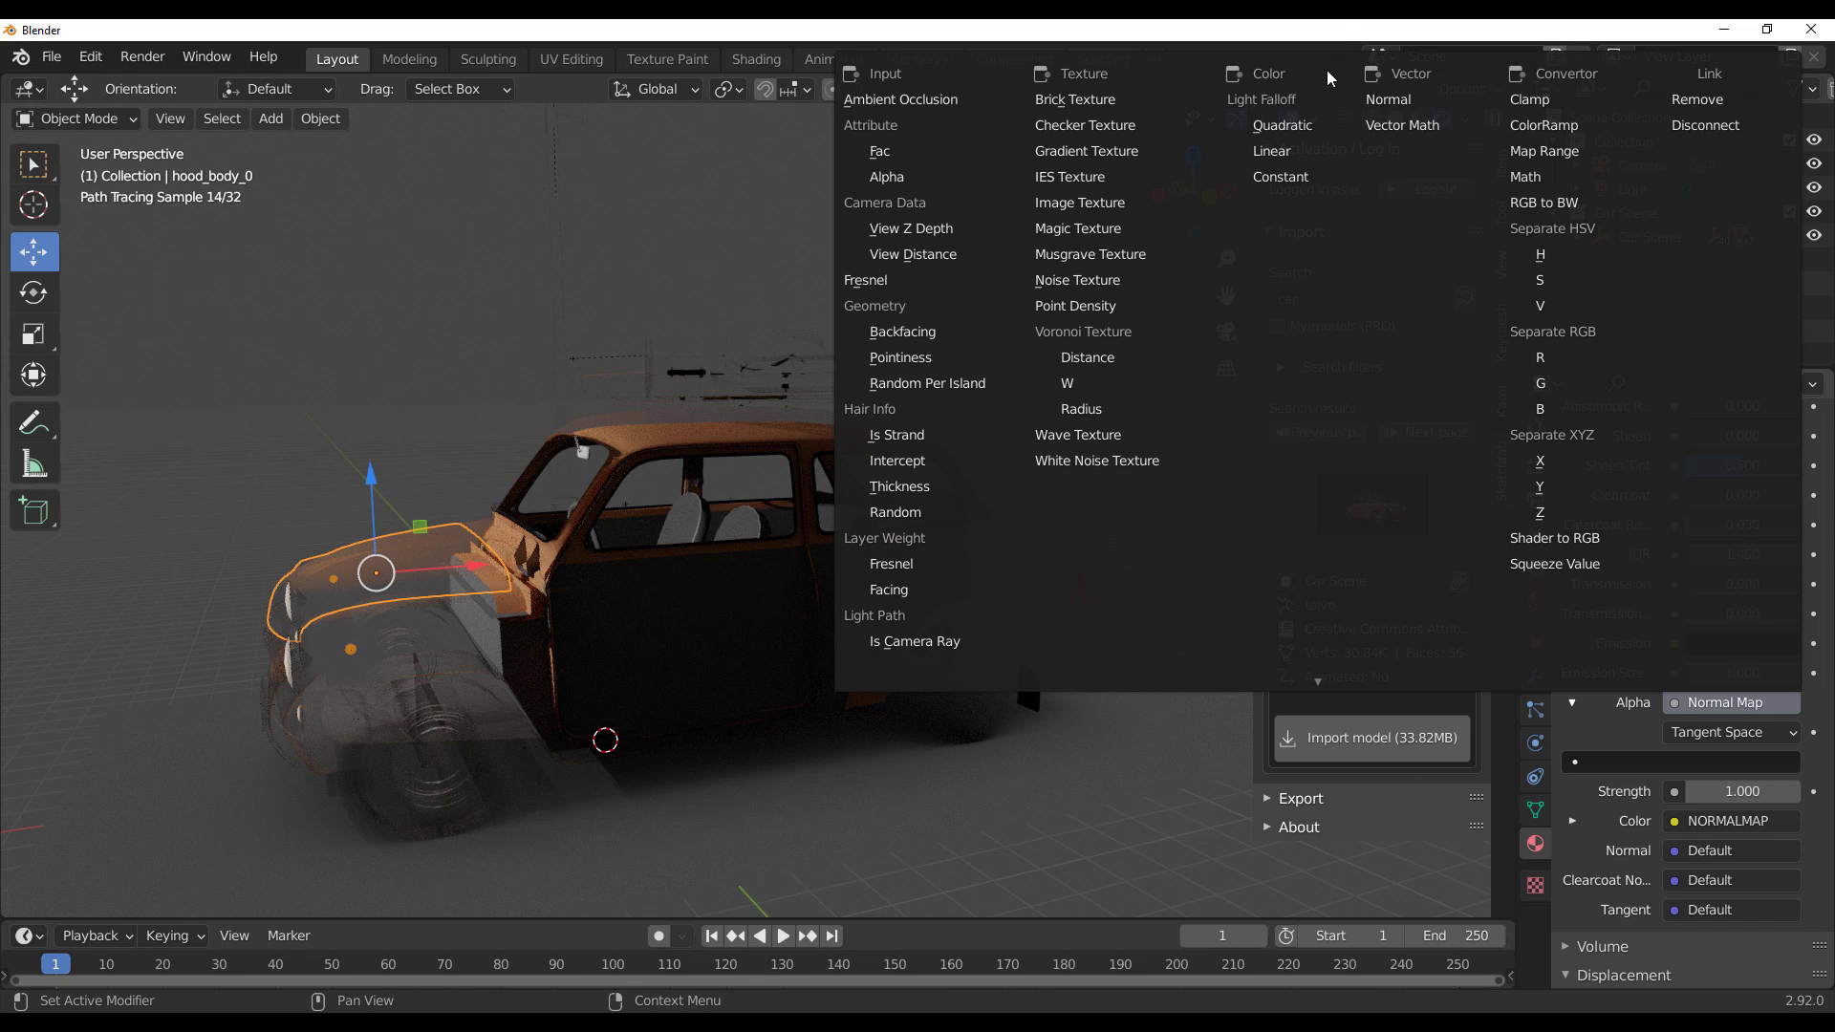
{"action": "left_click", "coordinate": [1690, 102]}
{"action": "middle_click_drag", "start_coordinate": [646, 656], "coordinate": [711, 651]}
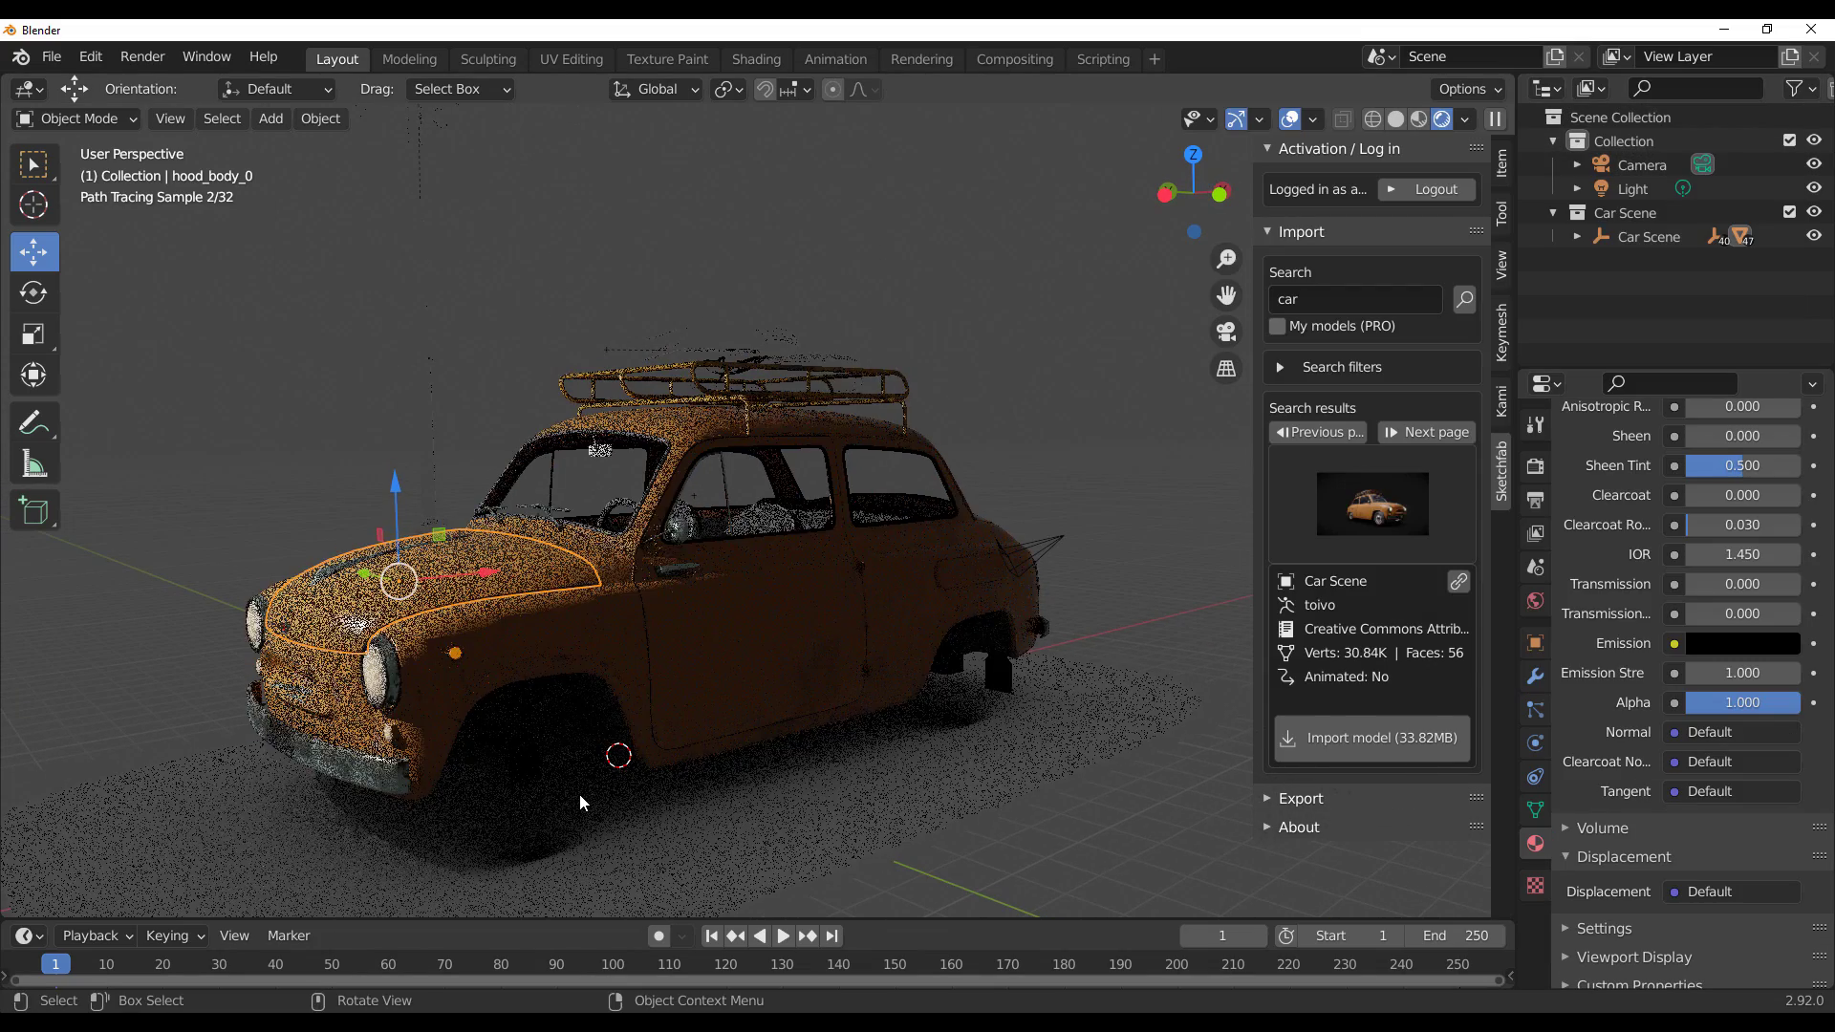
- Select the front wheel and disconnect the Normal Map from its material's Alpha input
{"action": "left_click", "coordinate": [547, 787]}
{"action": "left_click", "coordinate": [546, 787]}
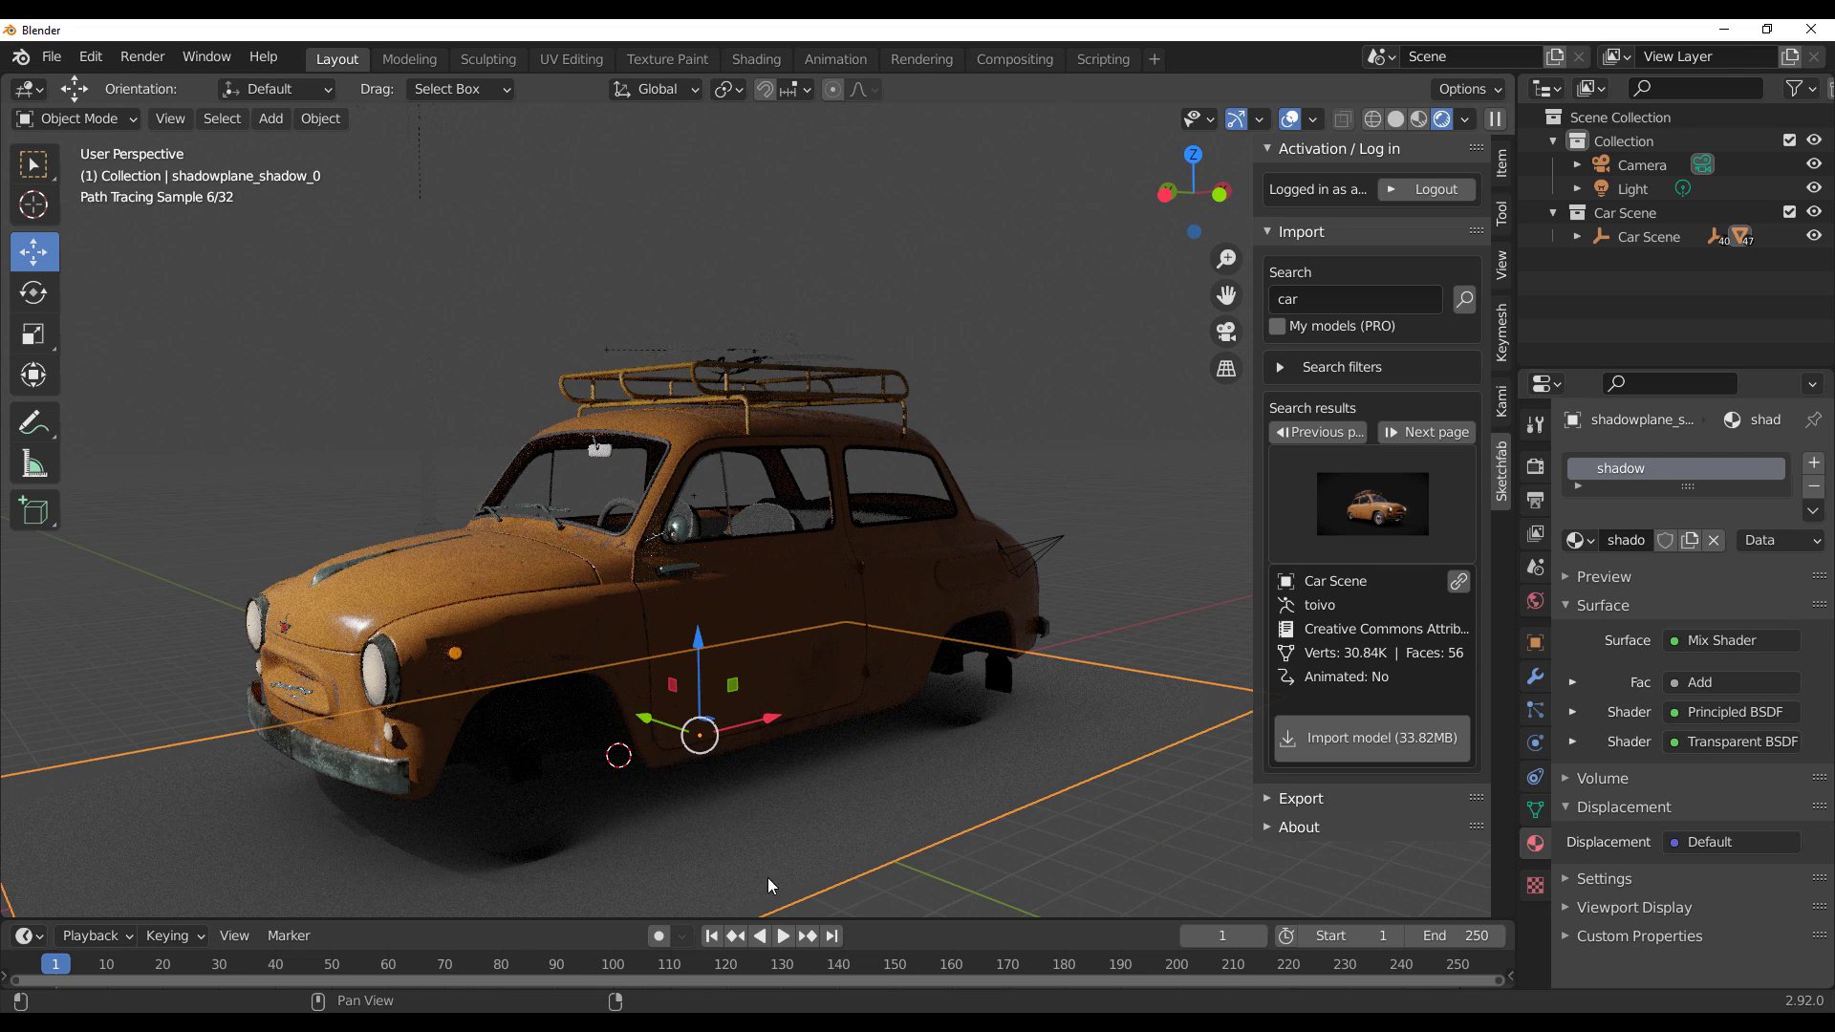
{"action": "left_click", "coordinate": [508, 799]}
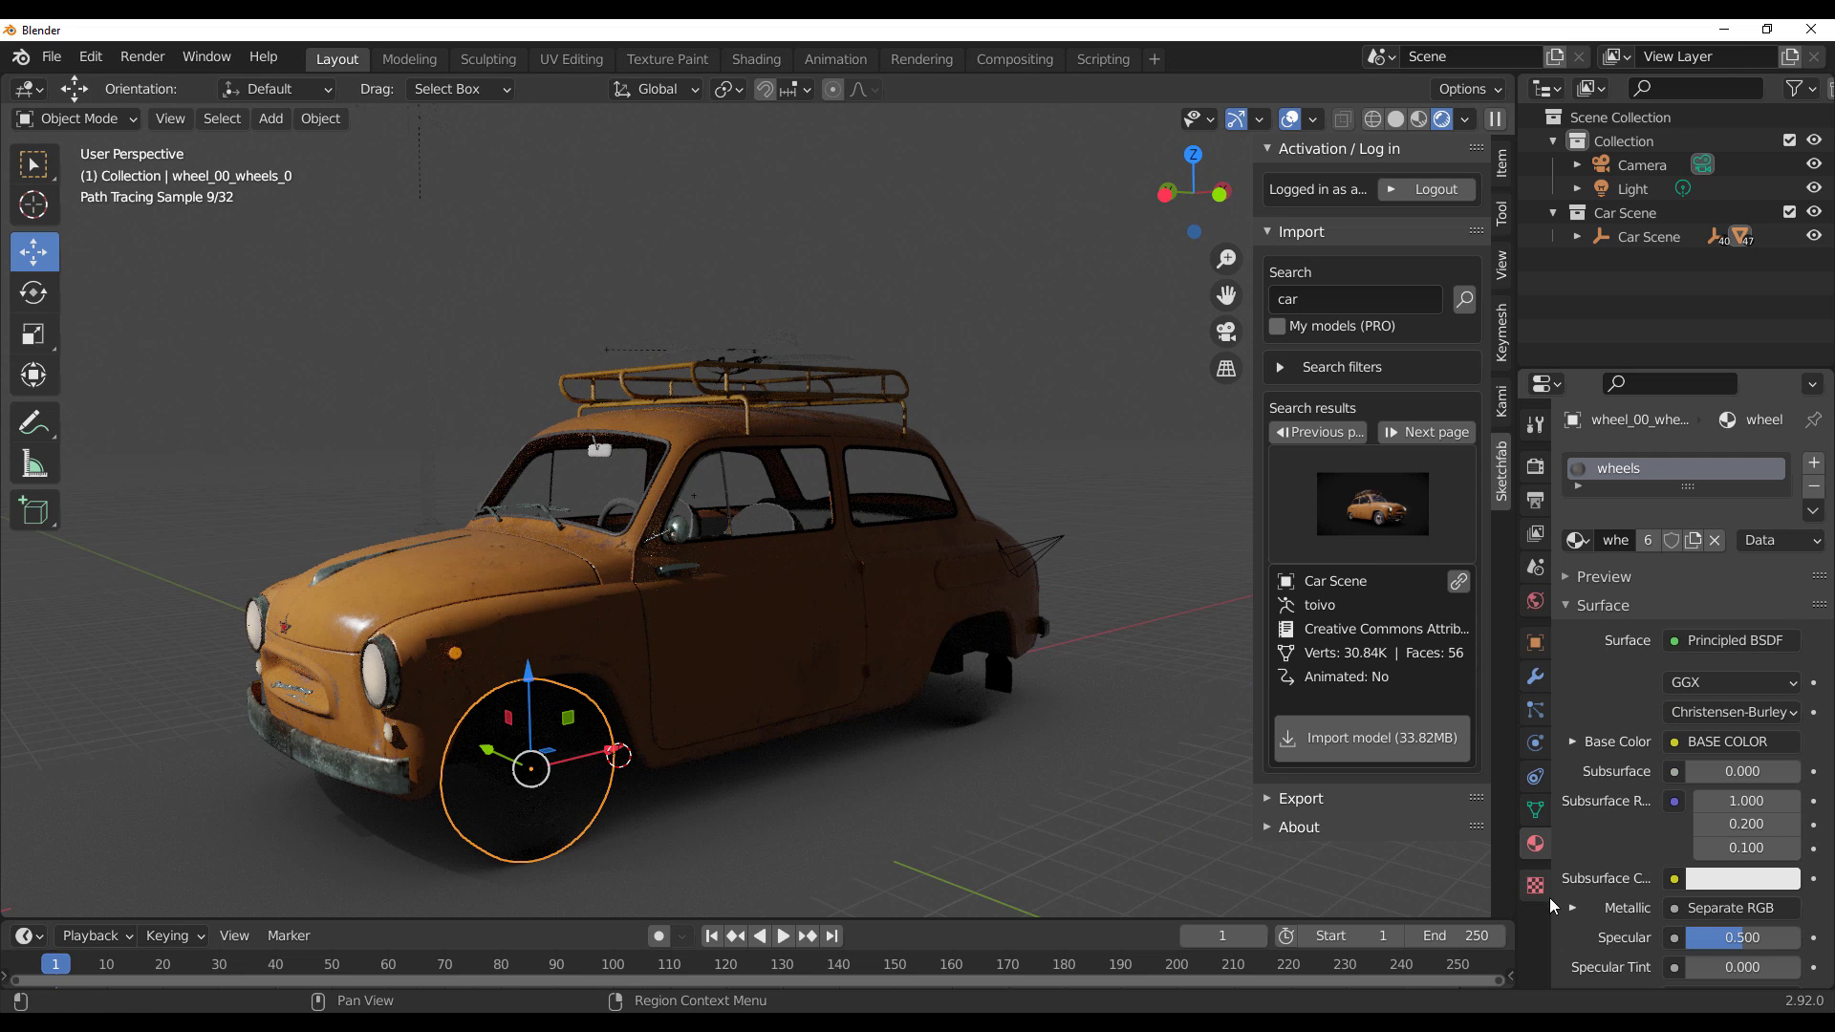
{"action": "scroll", "coordinate": [1617, 818], "scroll_direction": "down", "scroll_amount": 15}
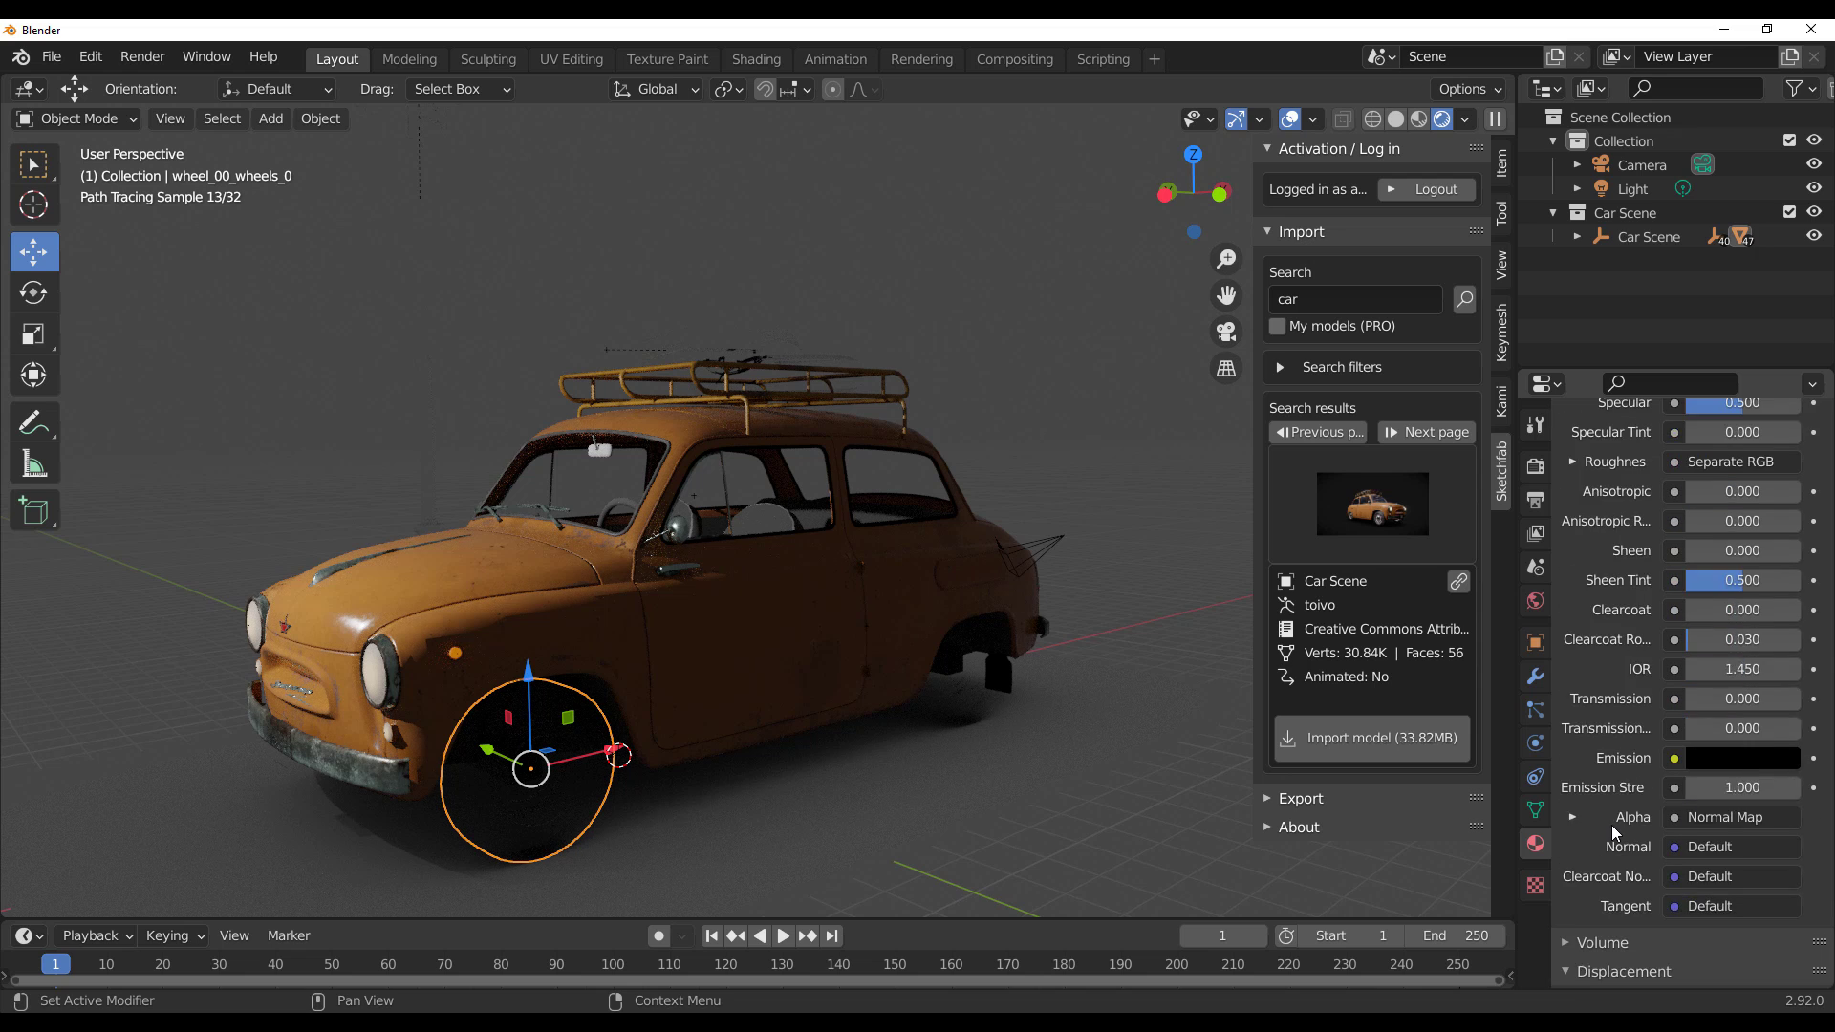
{"action": "left_click", "coordinate": [1741, 692]}
{"action": "mouse_move", "coordinate": [1344, 73]}
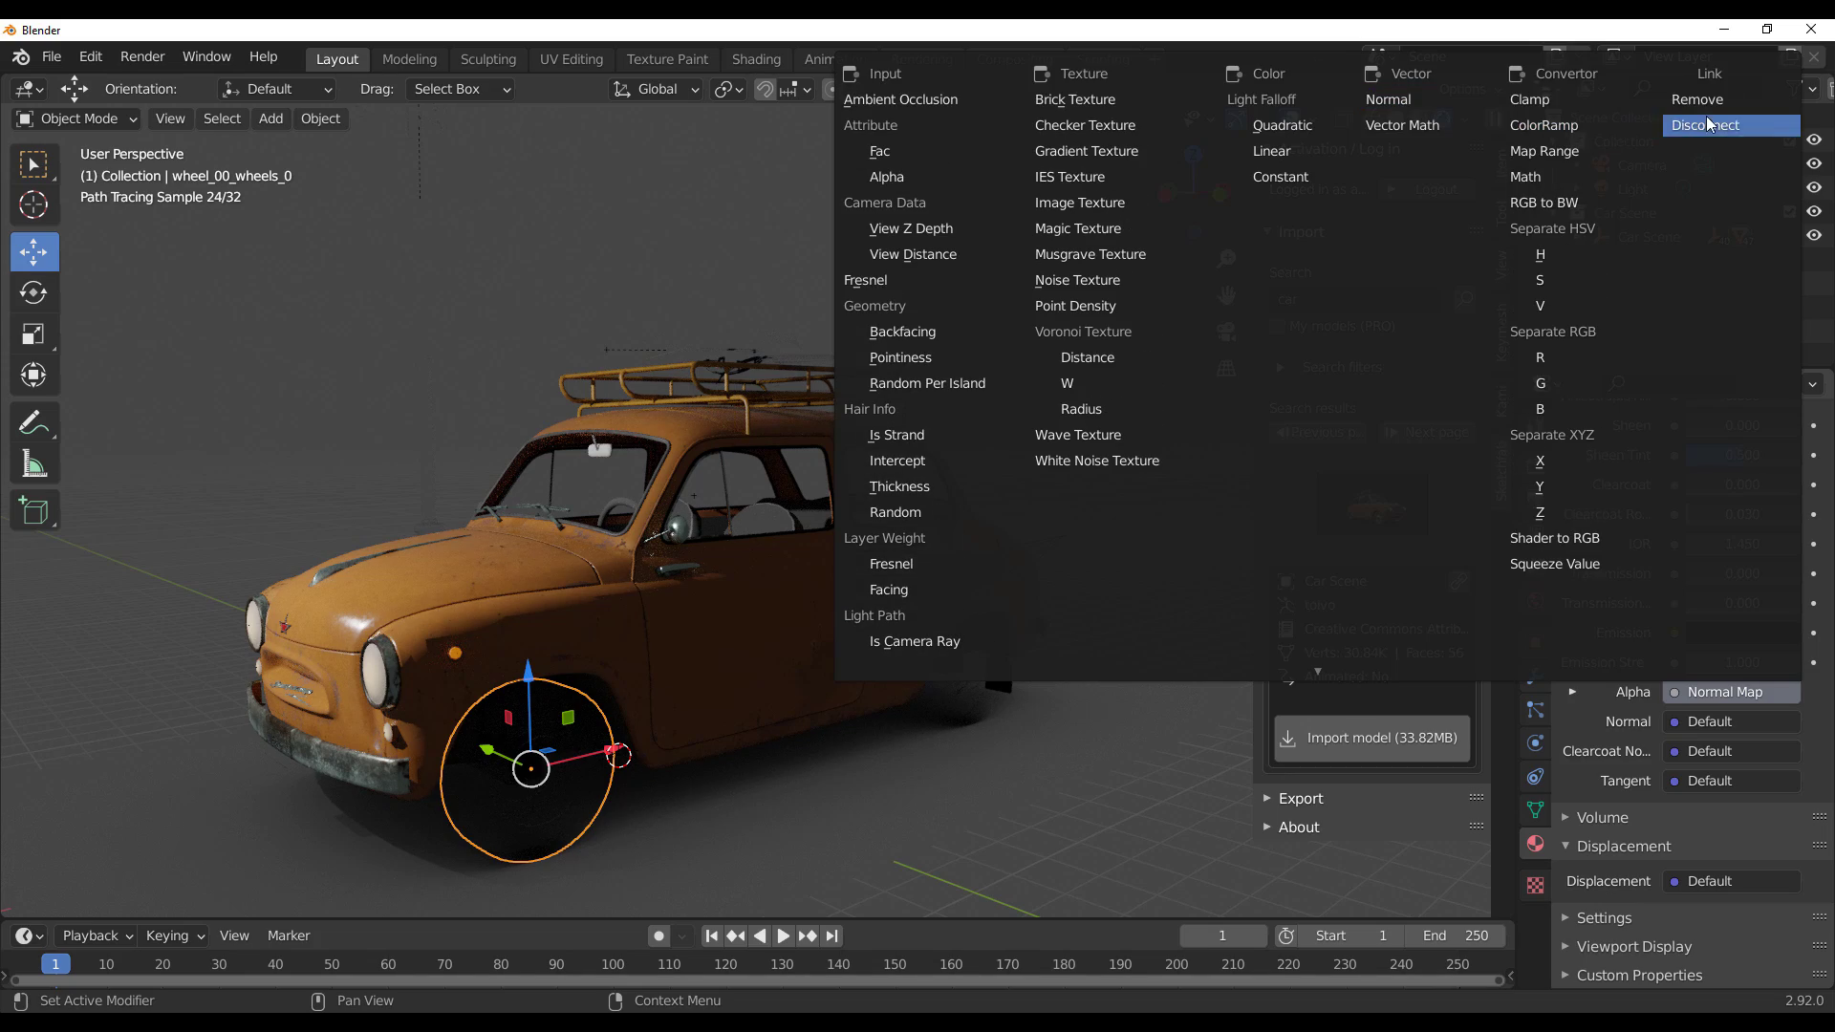
{"action": "left_click", "coordinate": [1706, 105]}
- Orbit around the now solid car to check it, then deselect everything
{"action": "middle_click_drag", "start_coordinate": [726, 602], "coordinate": [766, 728]}
{"action": "scroll", "coordinate": [955, 622], "scroll_direction": "down", "scroll_amount": 2}
{"action": "scroll", "coordinate": [763, 703], "scroll_direction": "up", "scroll_amount": 5}
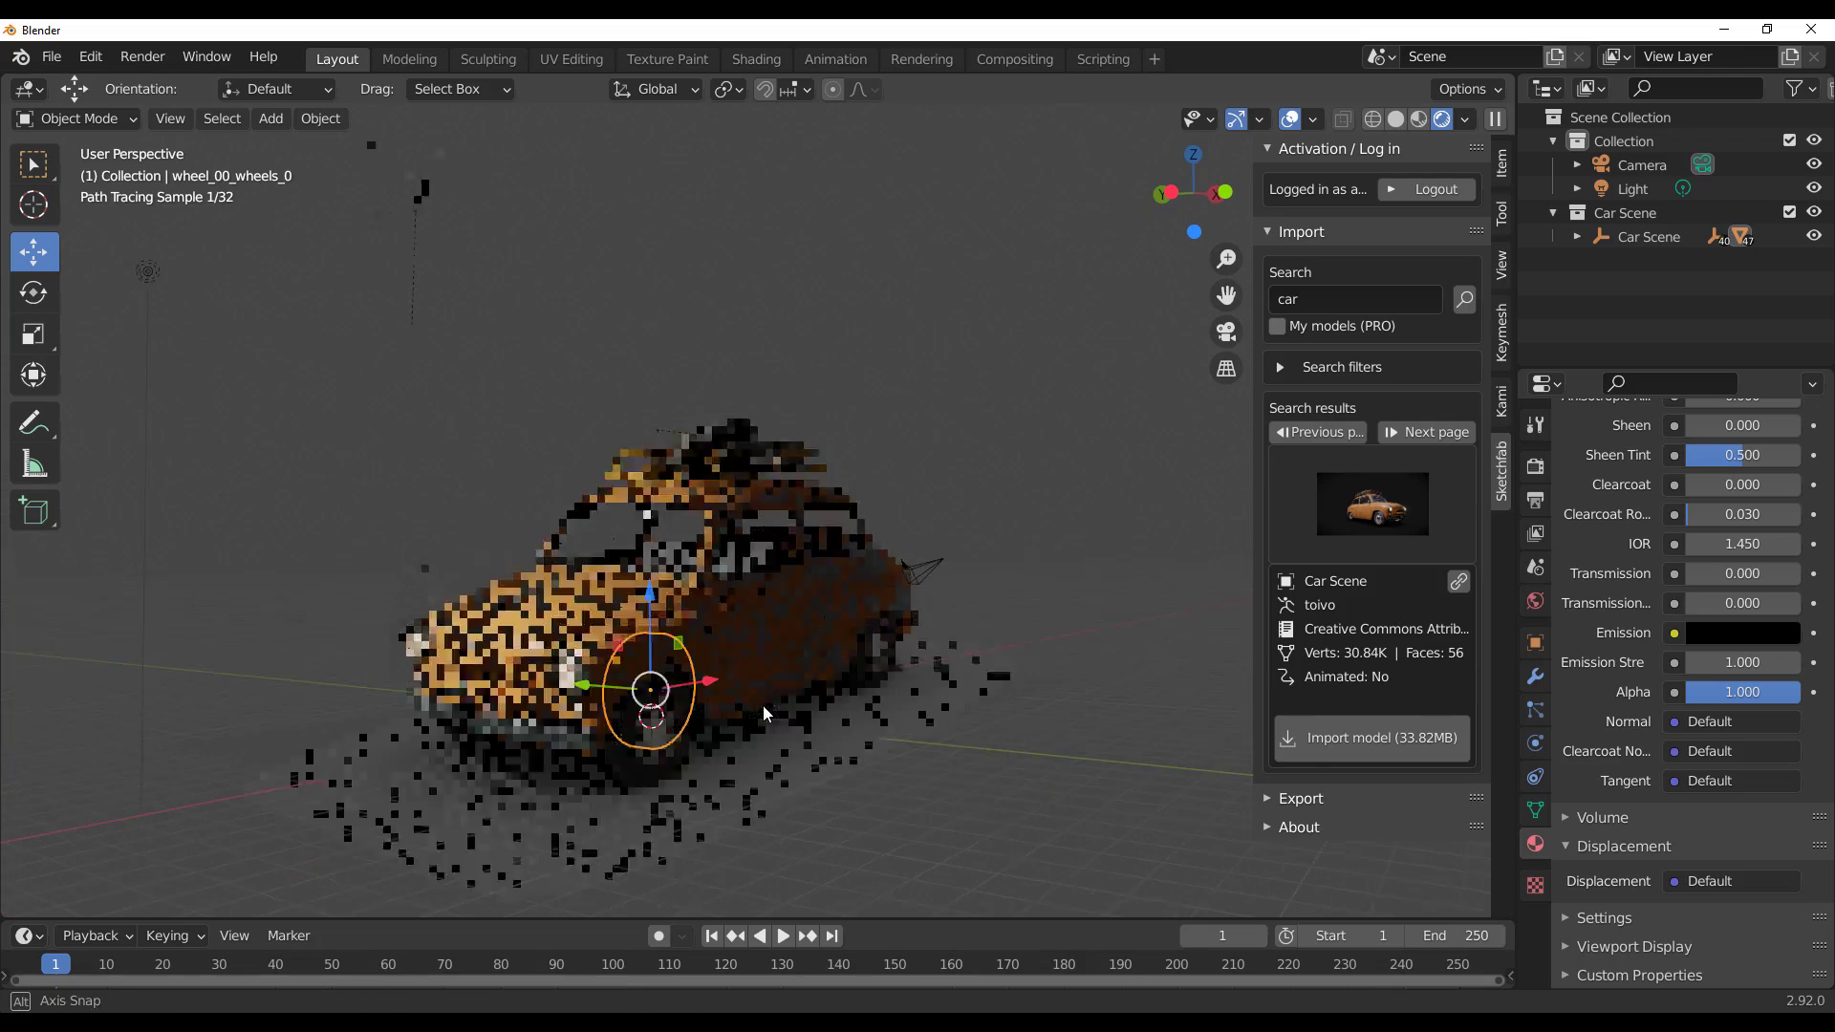
{"action": "middle_click_drag", "start_coordinate": [732, 560], "coordinate": [914, 650]}
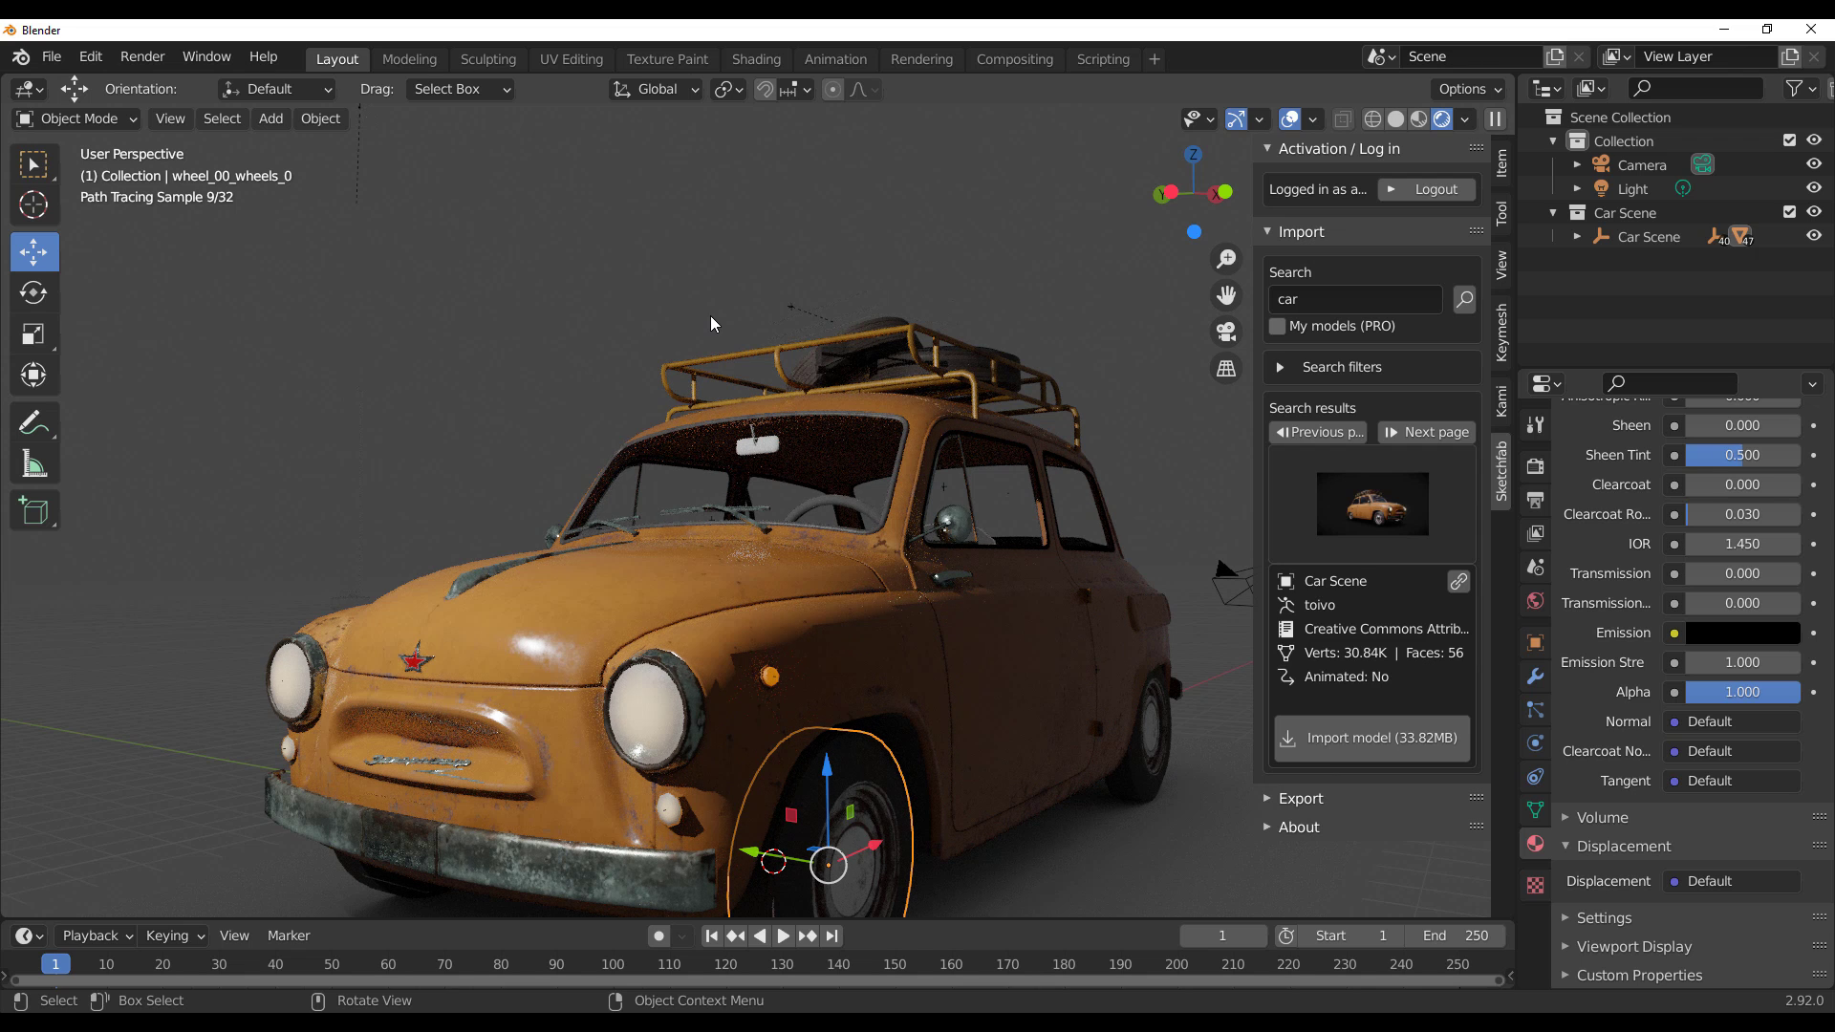
{"action": "key", "text": "alt+a"}
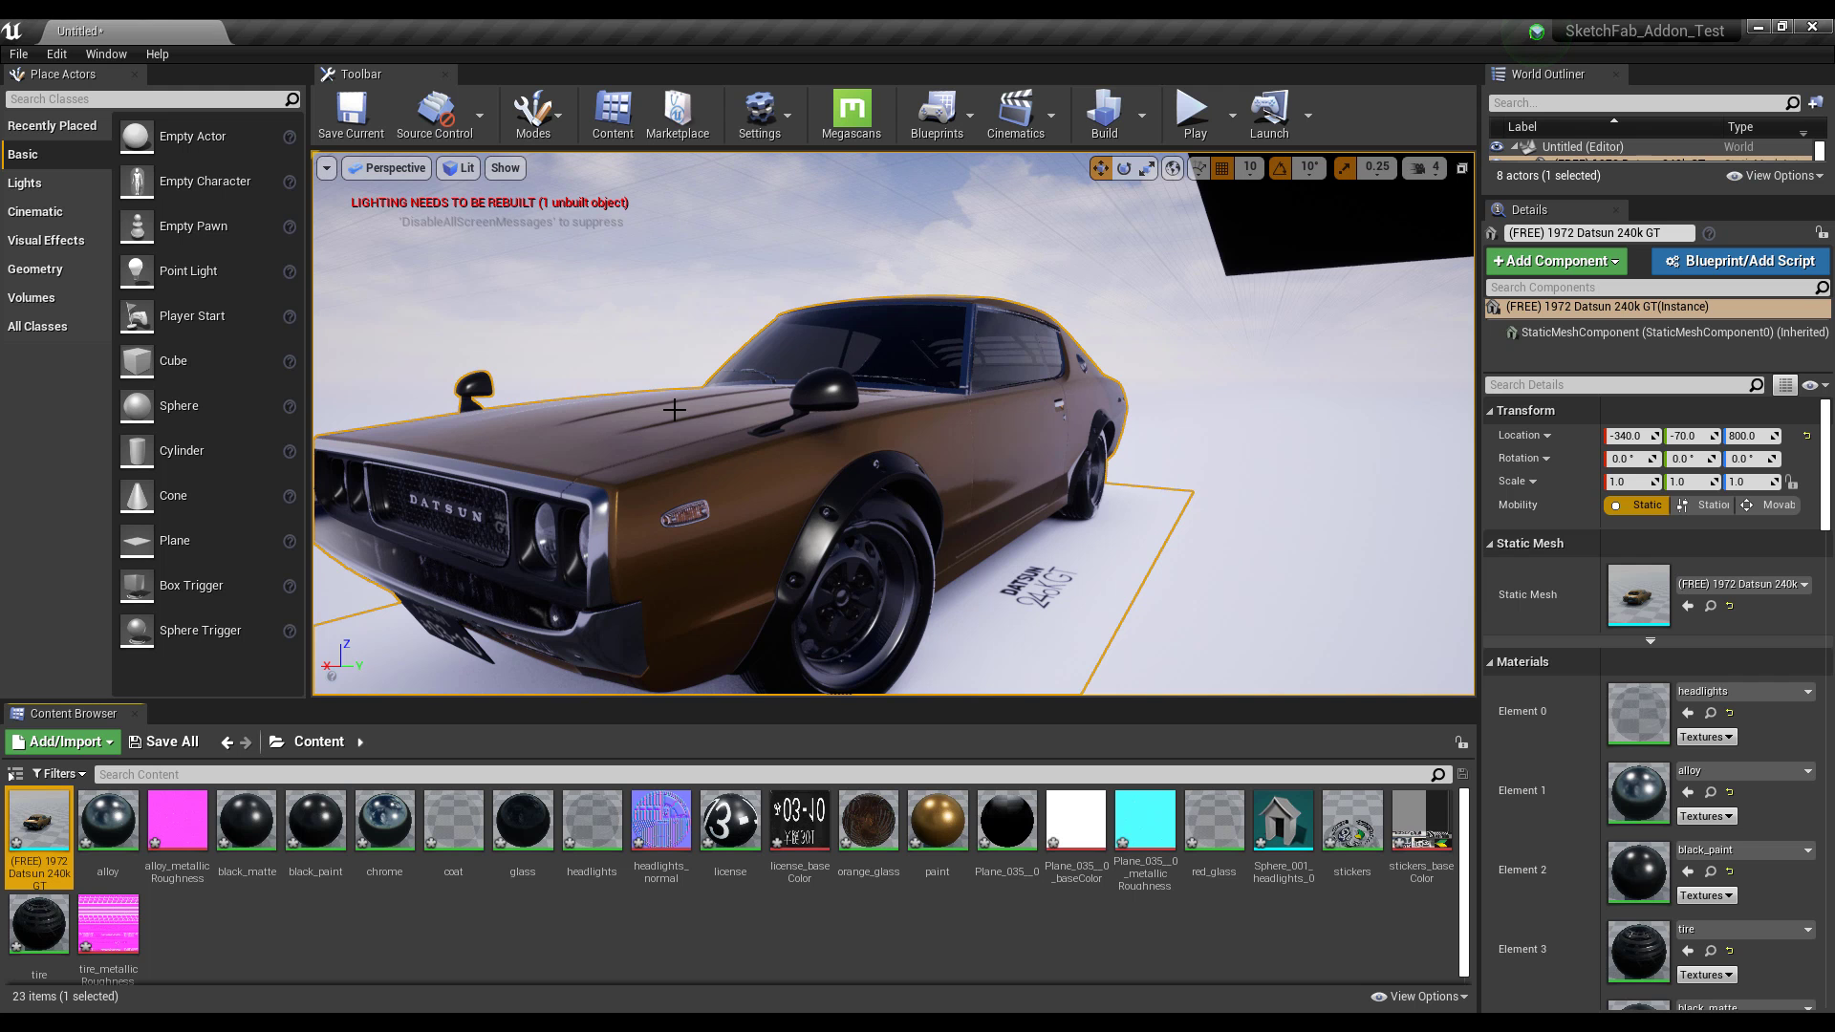
- Orbit around the Datsun 240k GT in the UE4 viewport to view its other side
{"action": "left_click_drag", "start_coordinate": [713, 429], "coordinate": [506, 418], "text": "alt"}
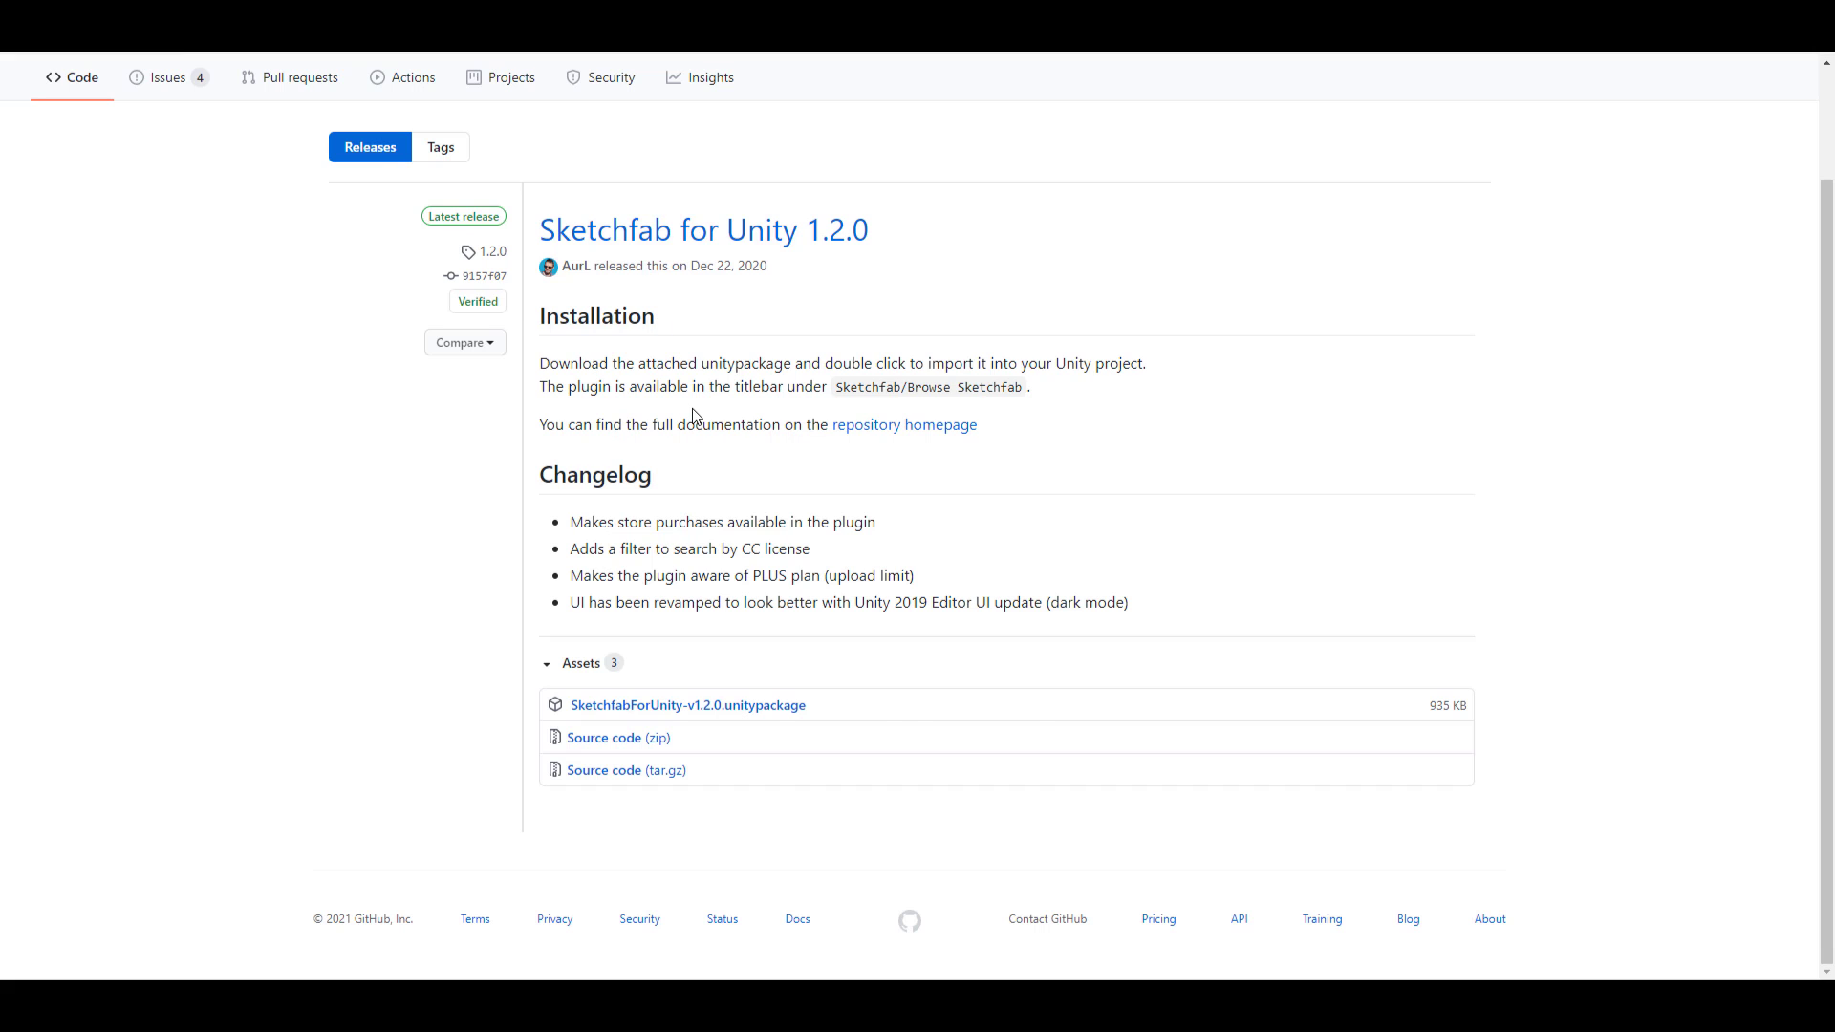
- Scroll to the top of the Sketchfab for Unity 1.2.0 release page on GitHub
{"action": "scroll", "coordinate": [693, 414], "scroll_direction": "up", "scroll_amount": 2}
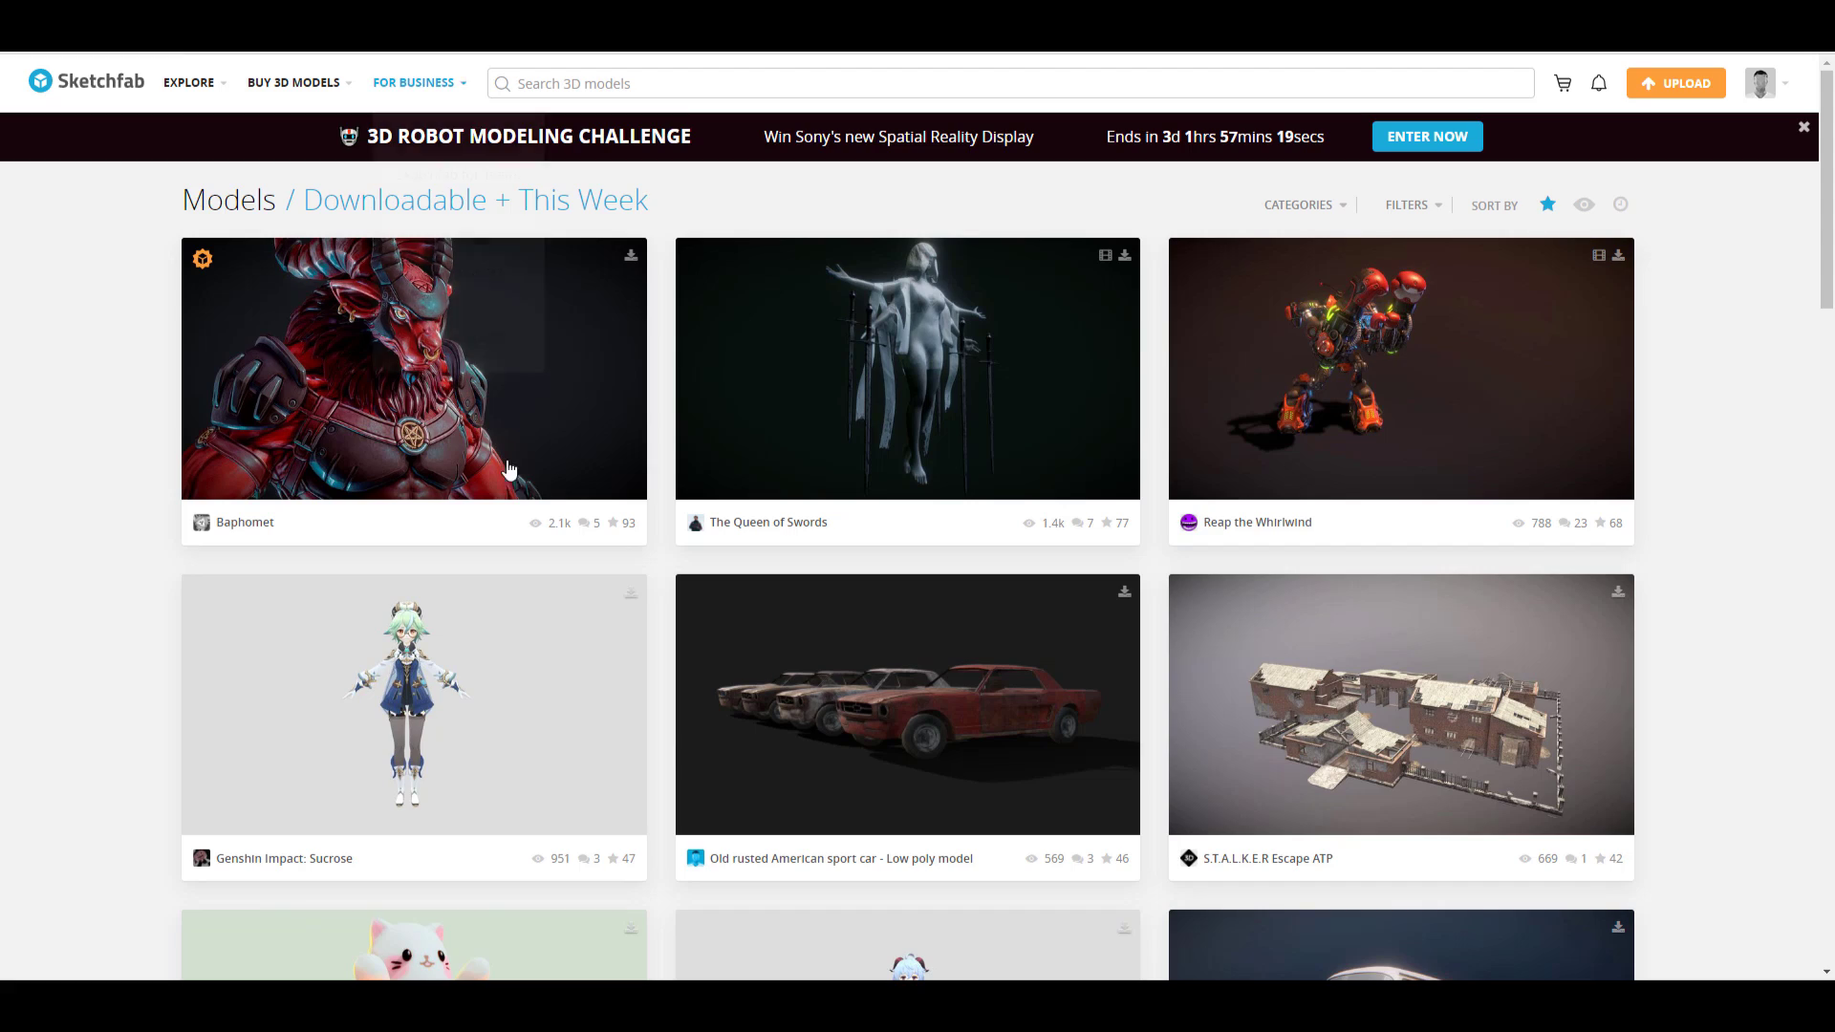
- Filter Explore to Downloadable models, then enter the 3D Robot Modeling Challenge from its banner
{"action": "scroll", "coordinate": [509, 468], "scroll_direction": "down", "scroll_amount": 20}
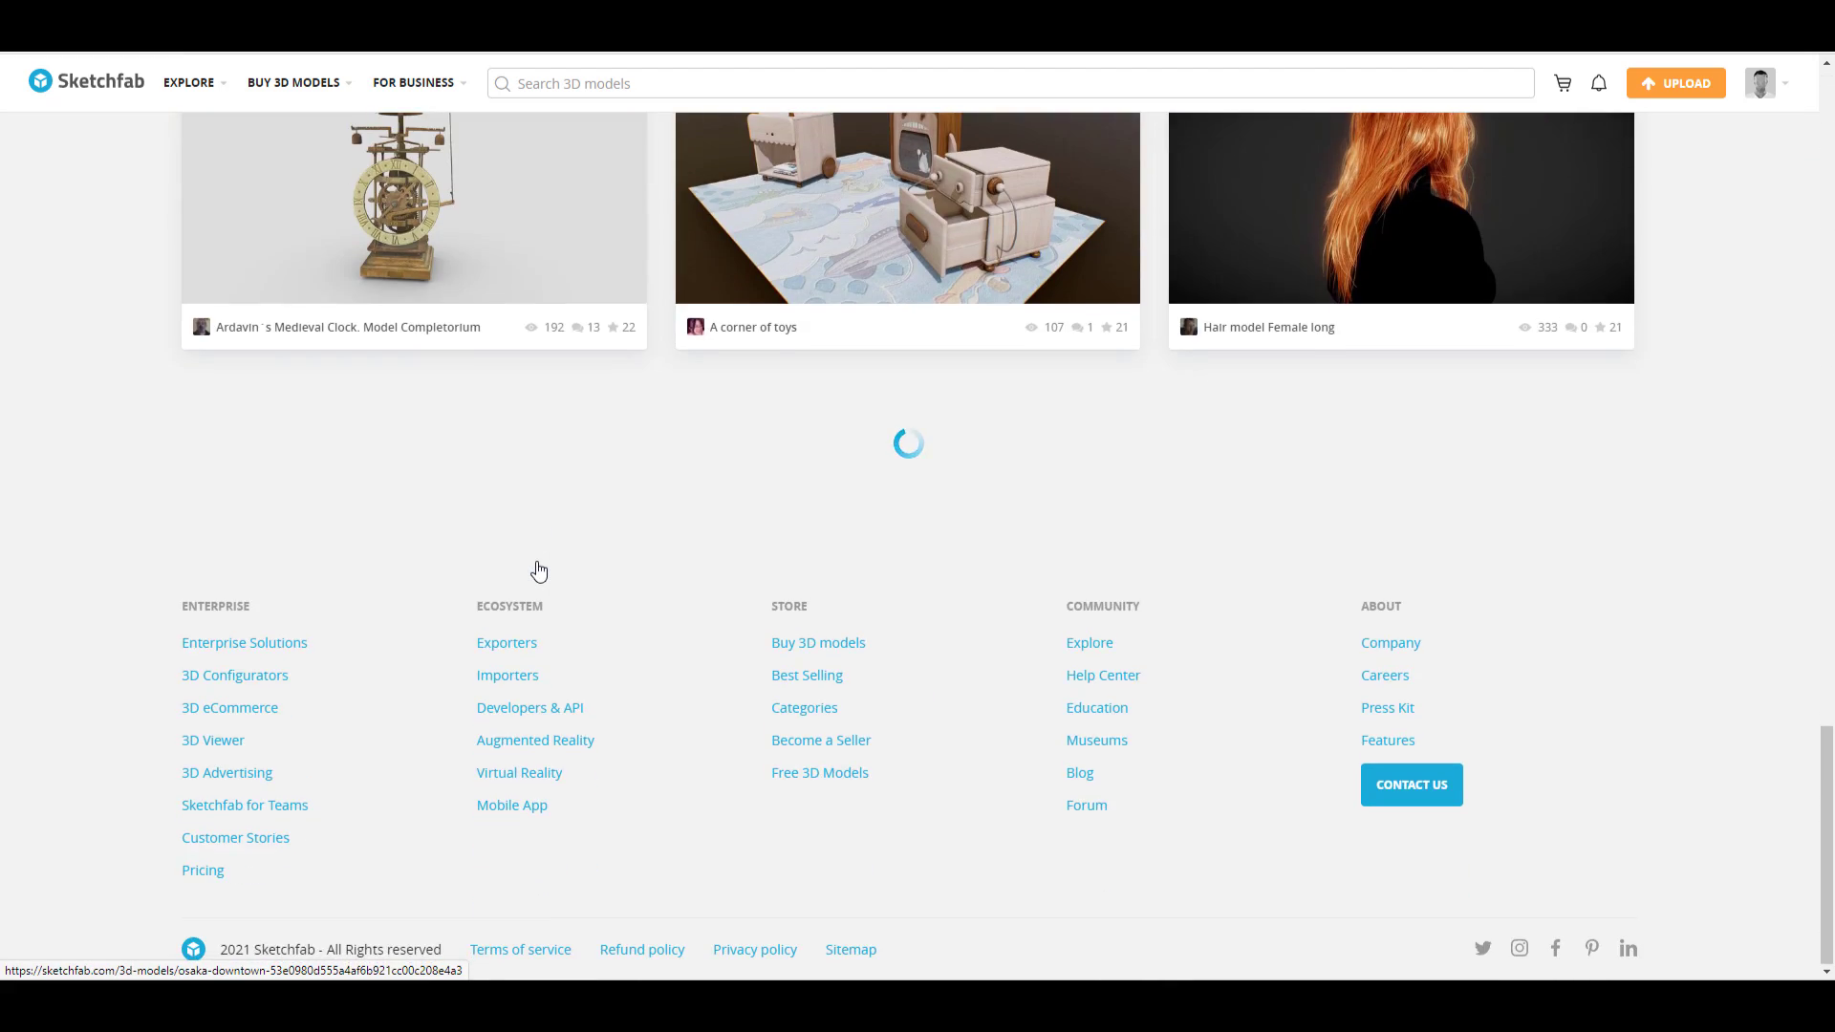
{"action": "scroll", "coordinate": [538, 571], "scroll_direction": "up", "scroll_amount": 20}
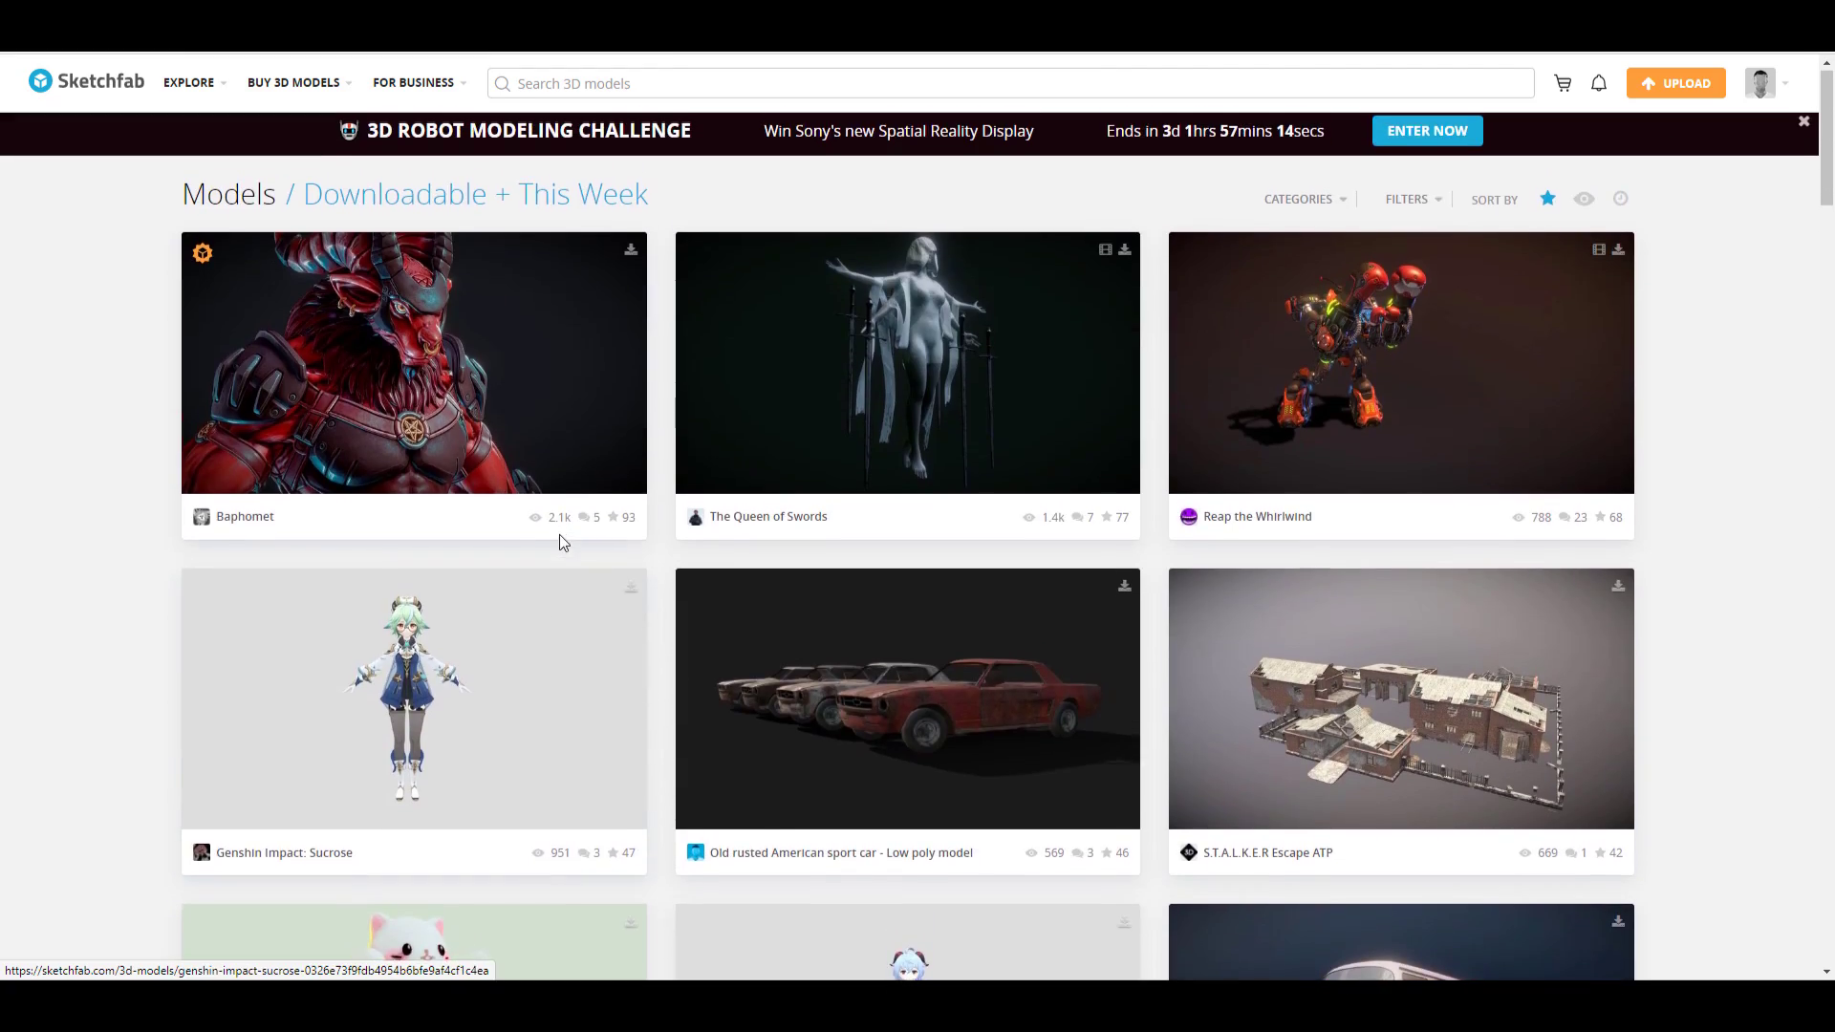
{"action": "mouse_move", "coordinate": [204, 88]}
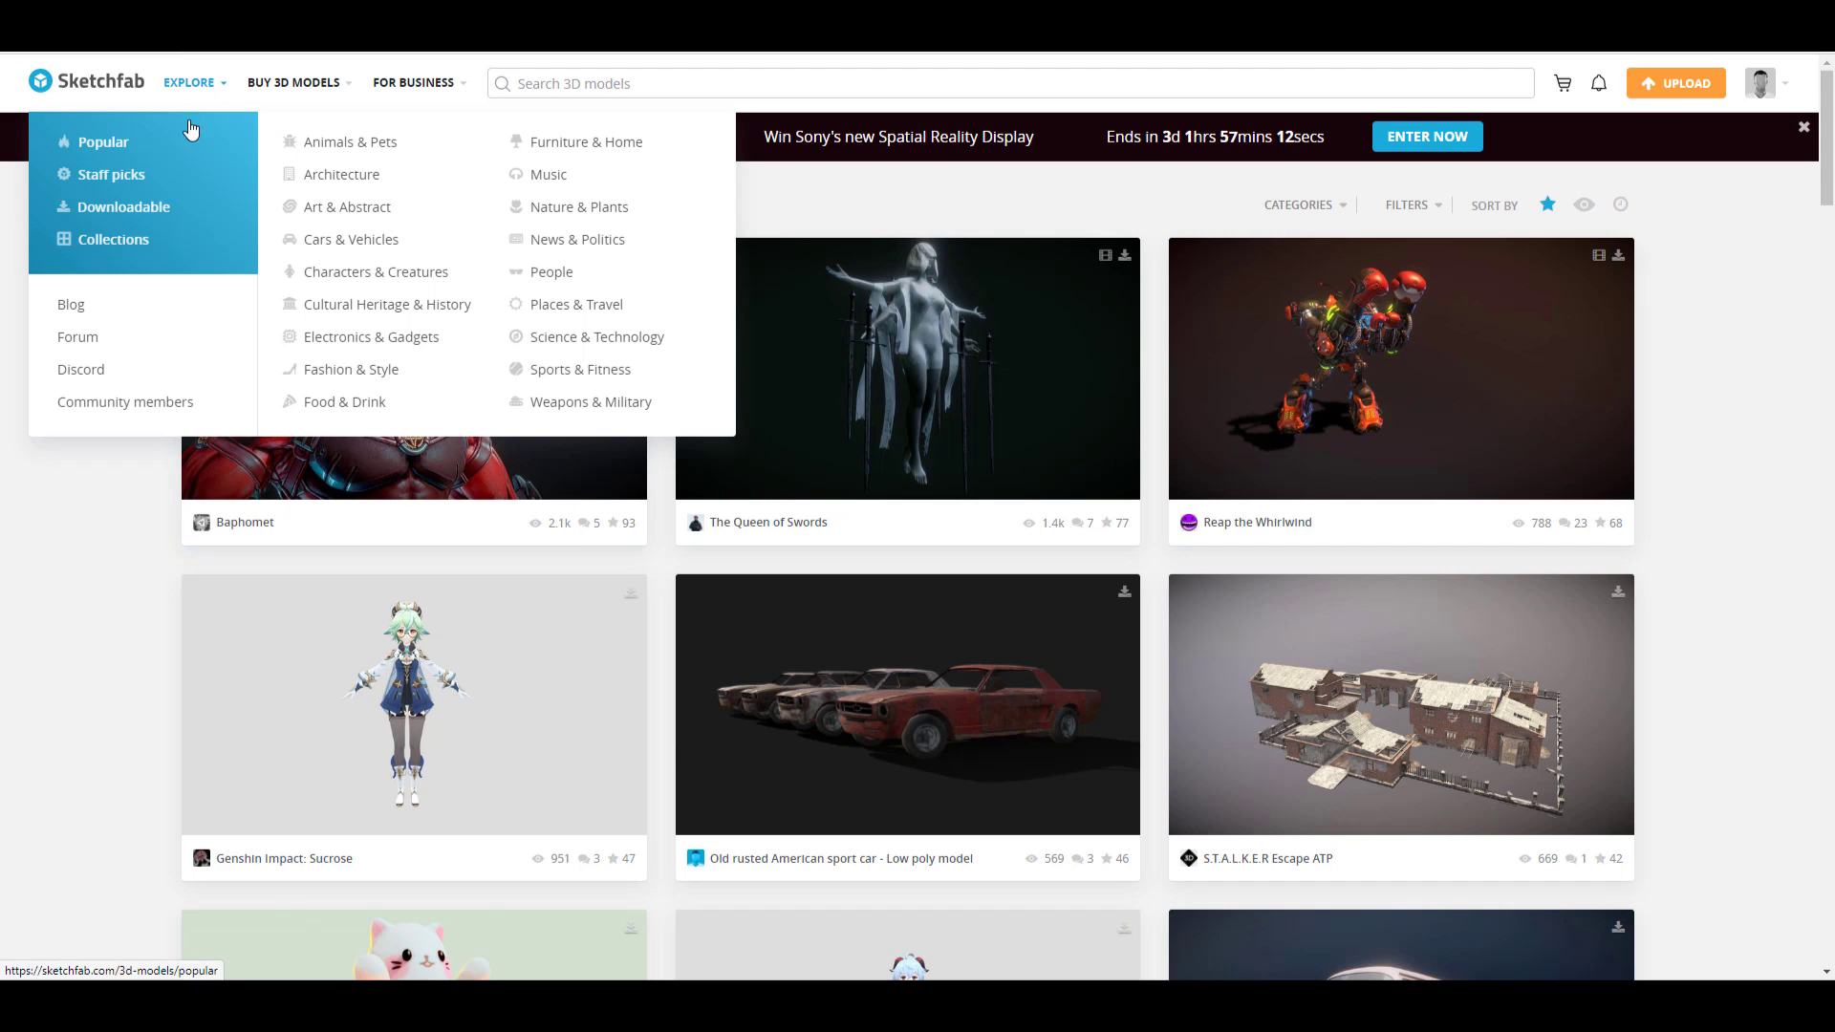
{"action": "left_click", "coordinate": [147, 207]}
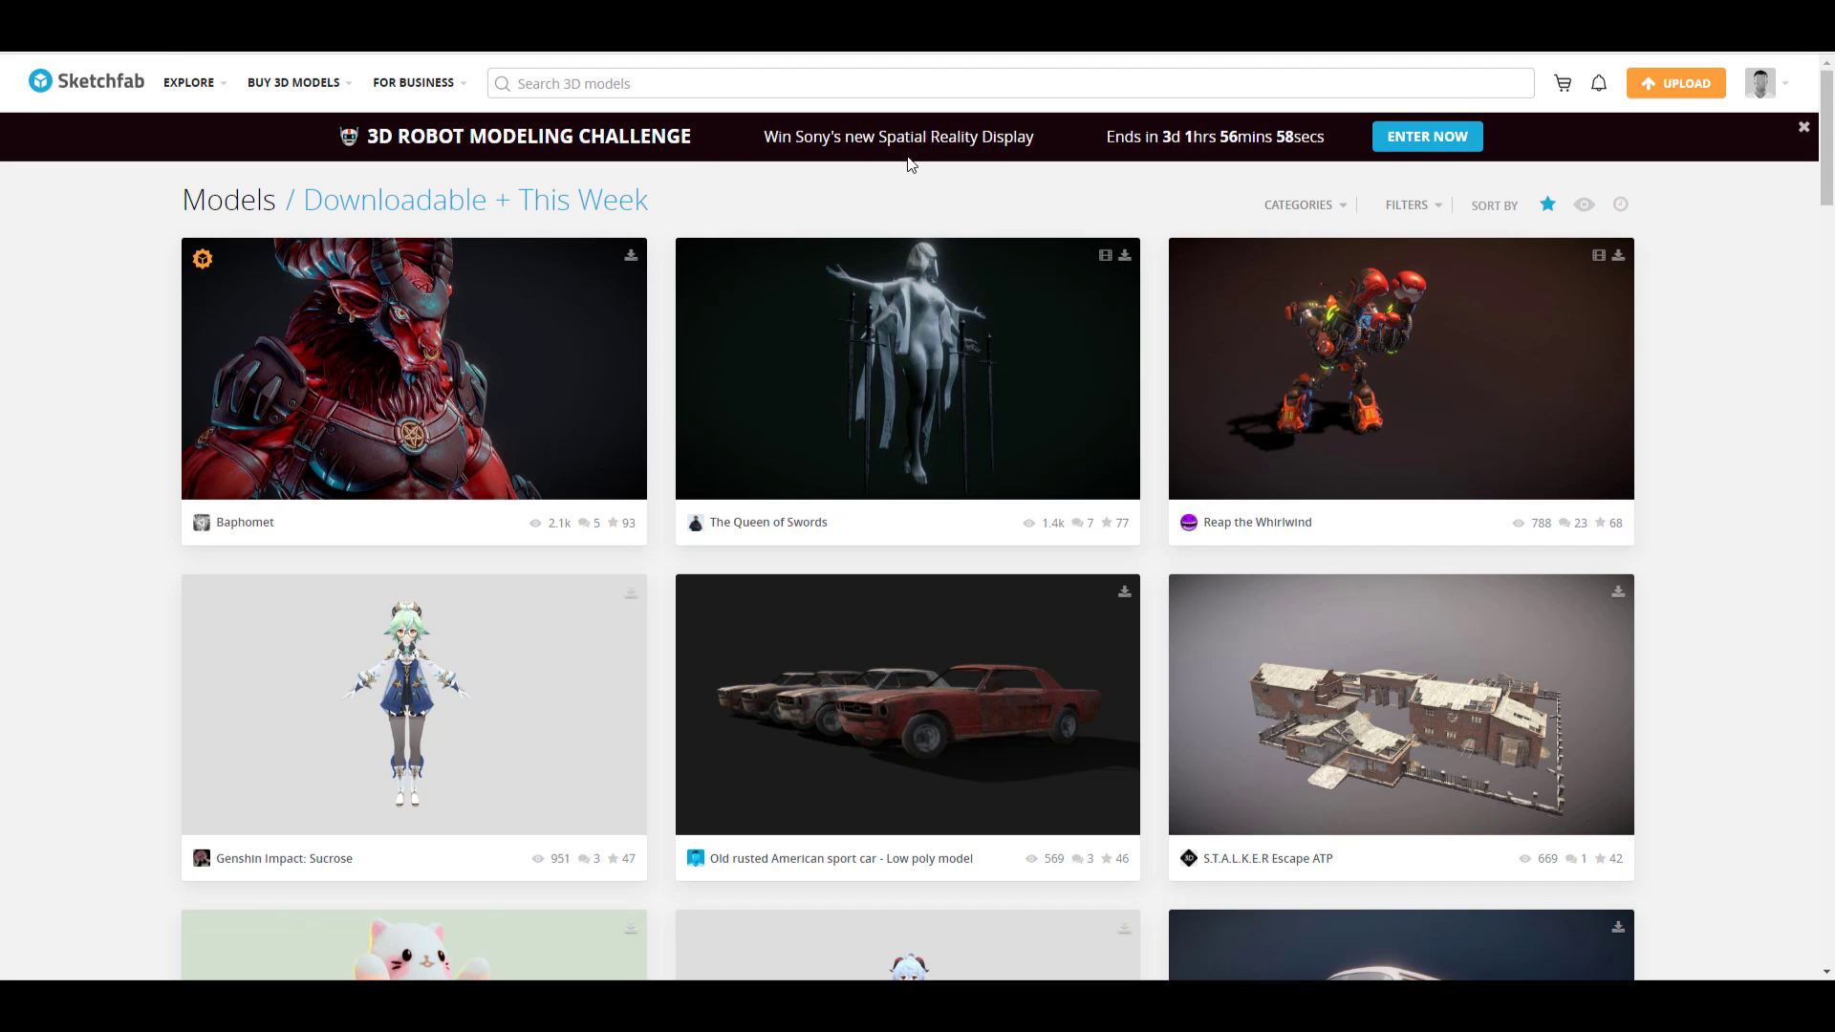
{"action": "left_click", "coordinate": [1446, 141]}
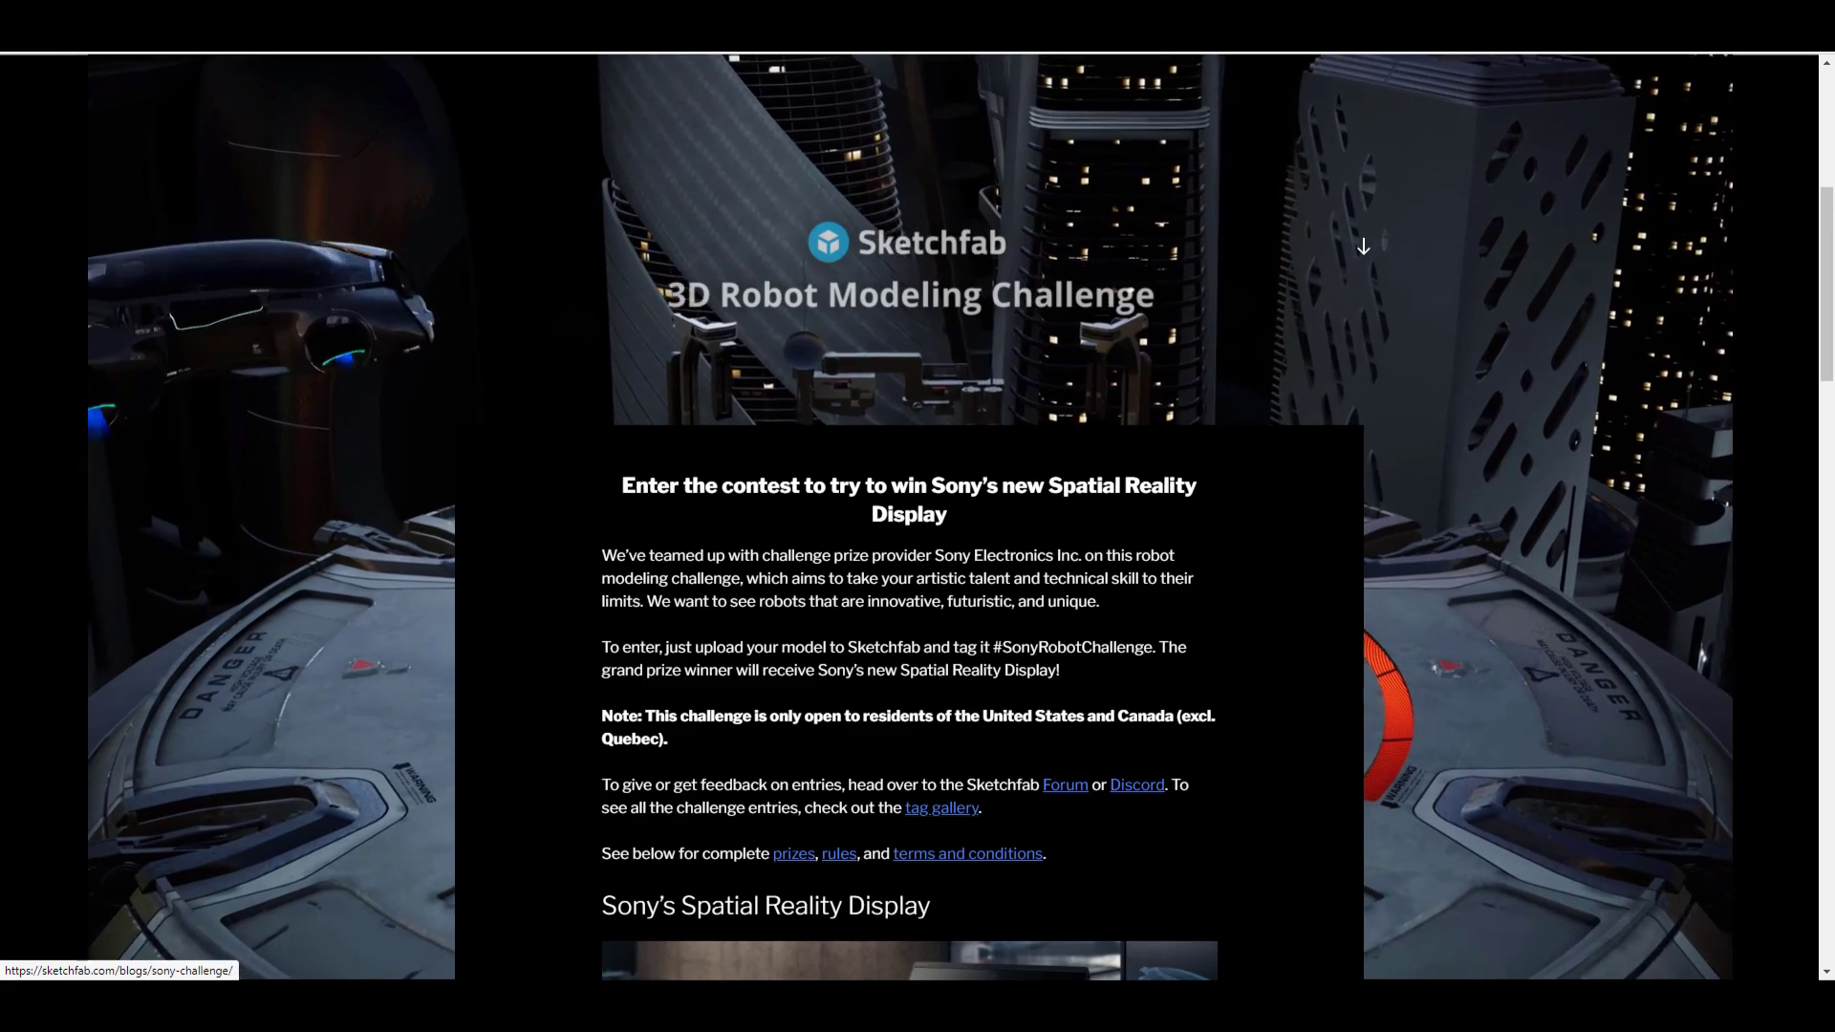
- Scroll through the Spatial Reality Display prize and How to Enter sections
{"action": "scroll", "coordinate": [1167, 570], "scroll_direction": "down", "scroll_amount": 10}
{"action": "scroll", "coordinate": [909, 516], "scroll_direction": "down", "scroll_amount": 3}
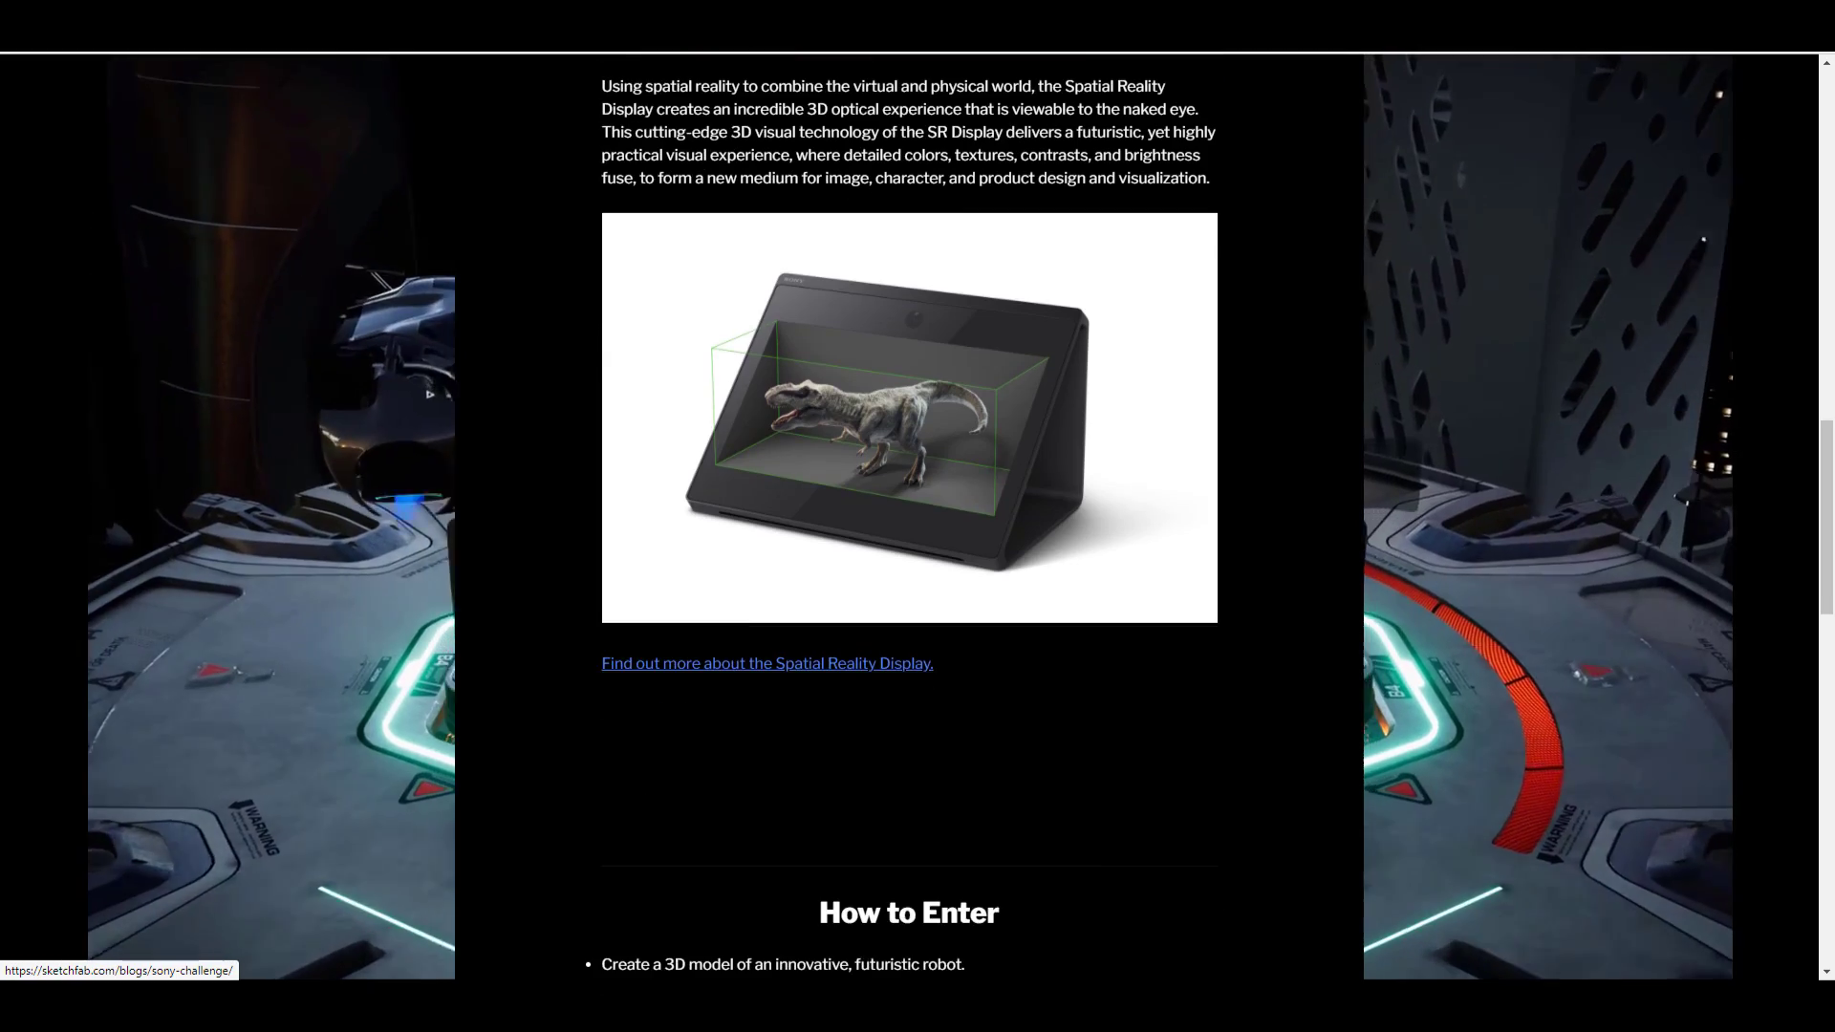
{"action": "scroll", "coordinate": [909, 516], "scroll_direction": "down", "scroll_amount": 6}
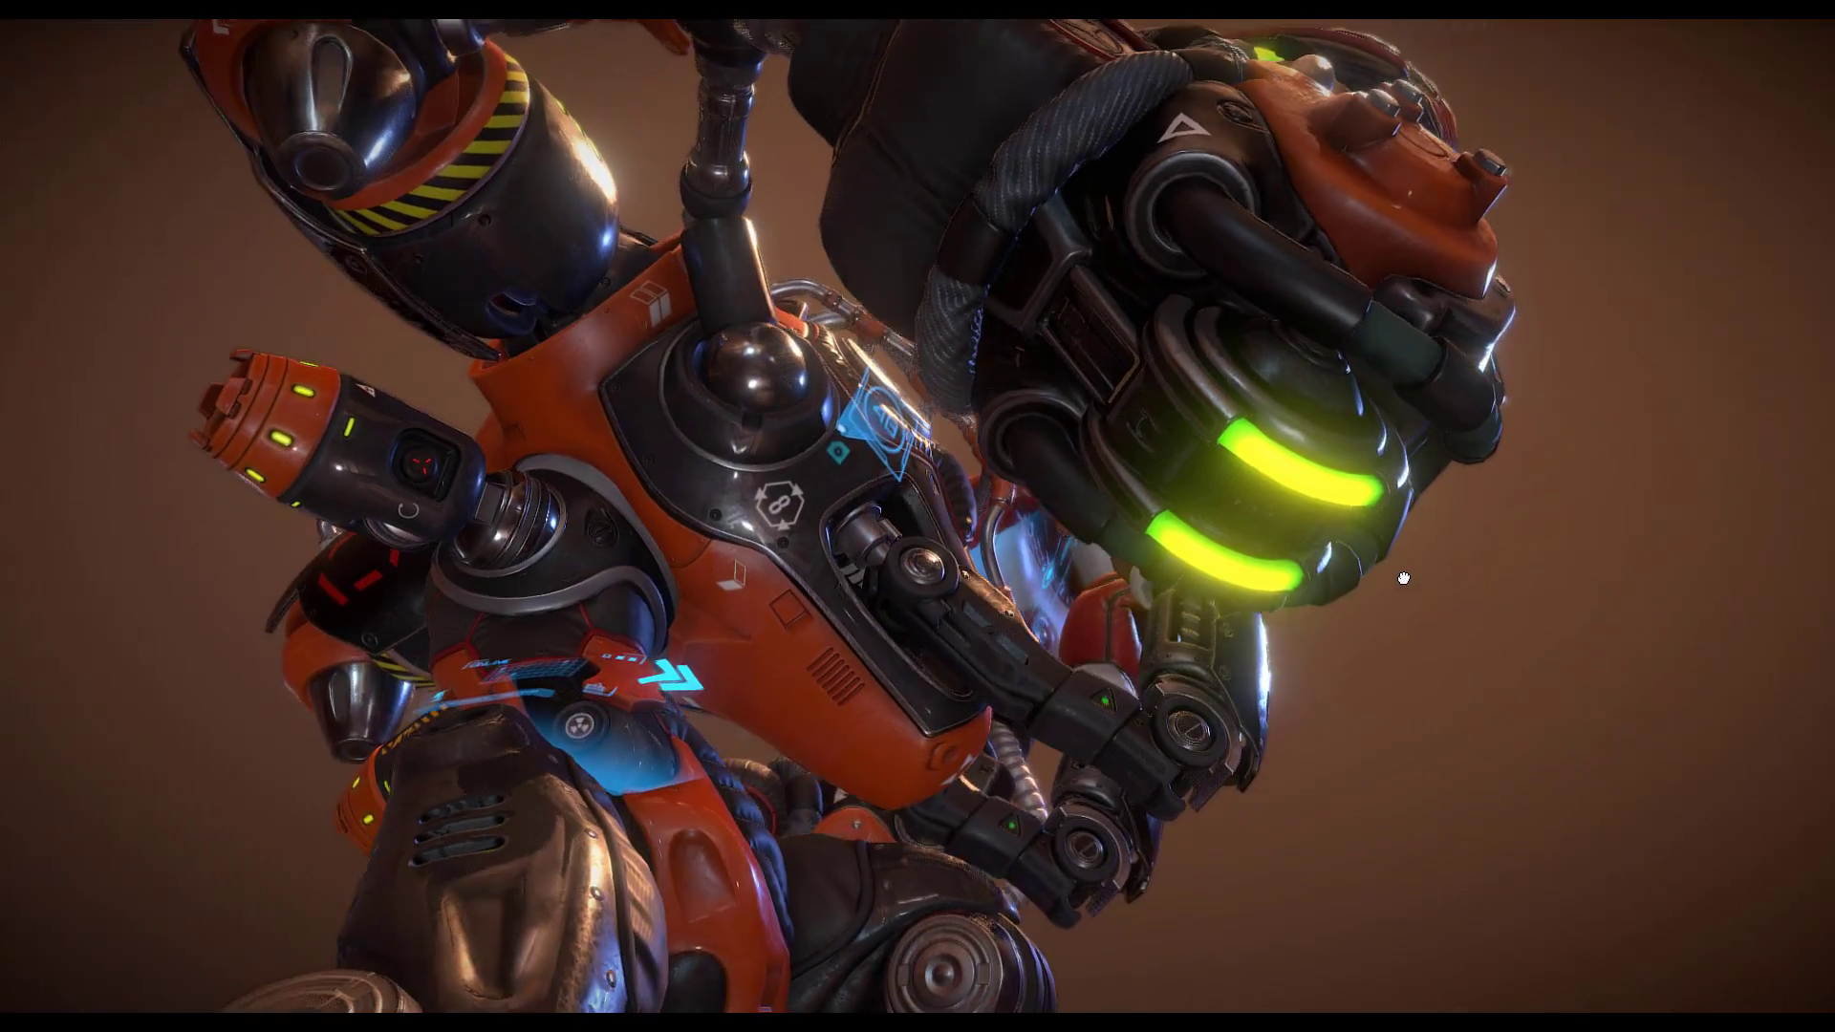